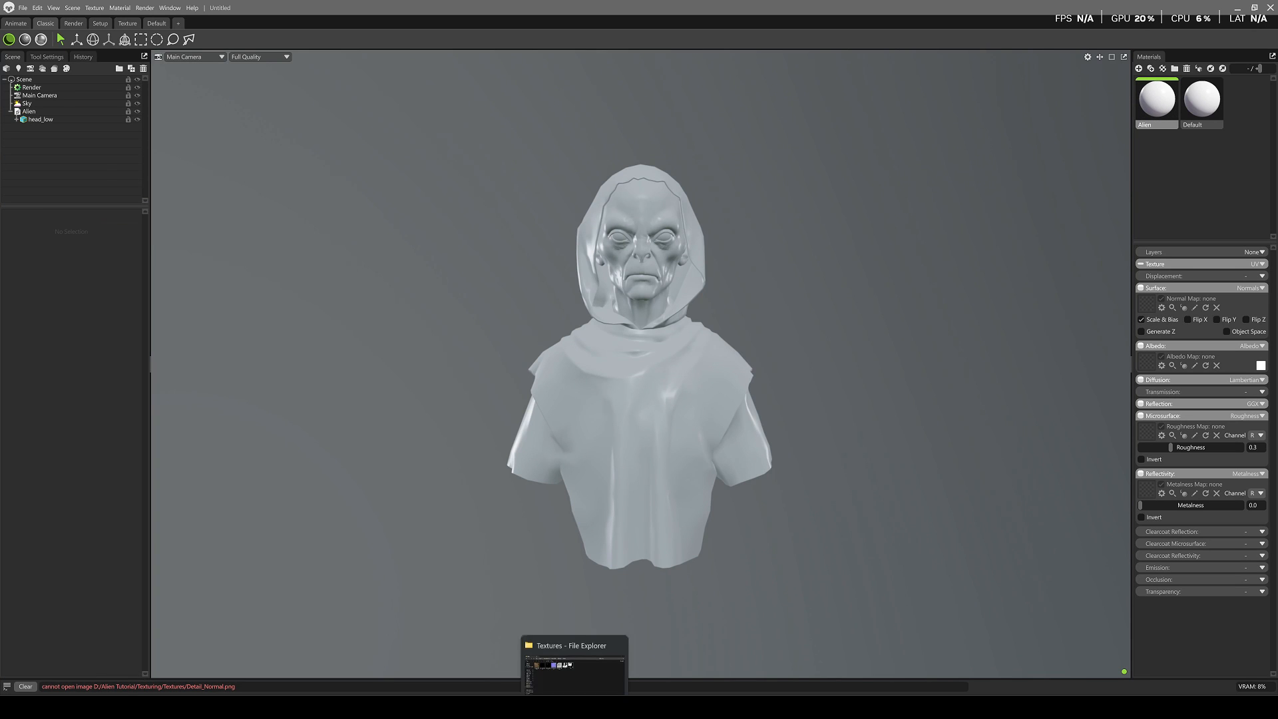
Assign the Alien base color, normal, roughness and metallic textures from the Textures folder to the matching maps of the Alien material
click(573, 706)
click(169, 256)
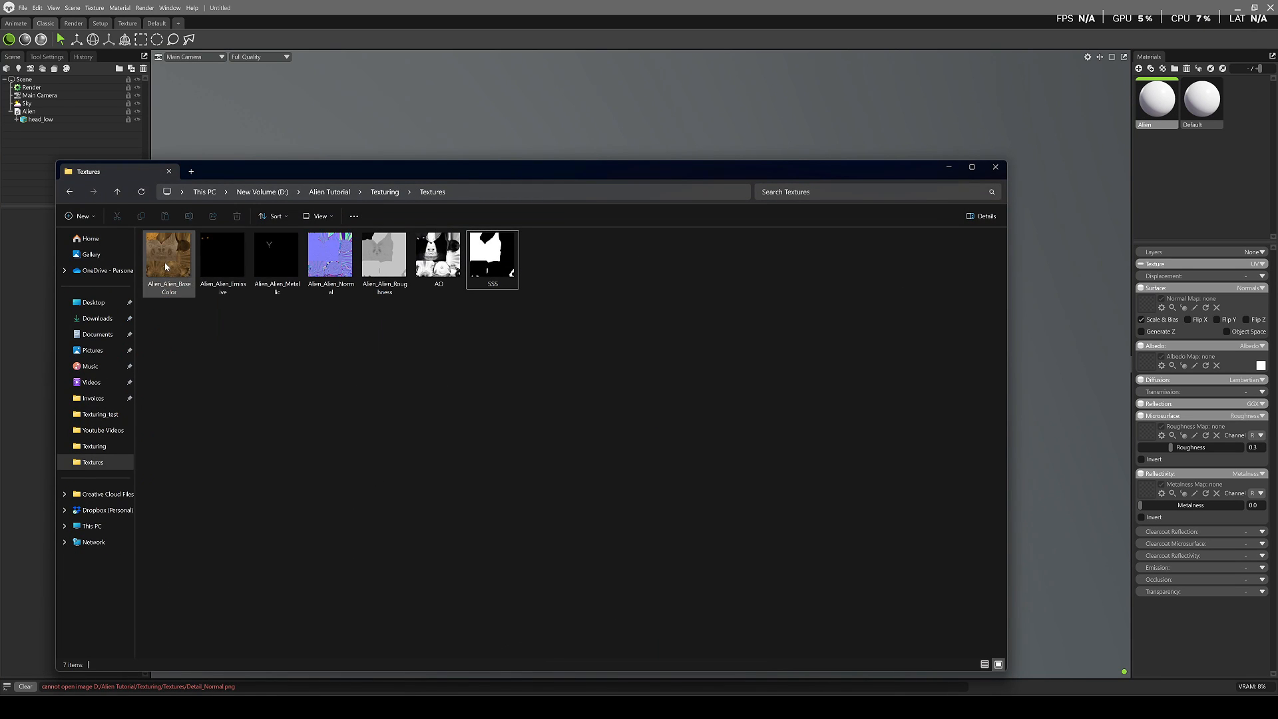
drag(1193, 392, 1172, 371)
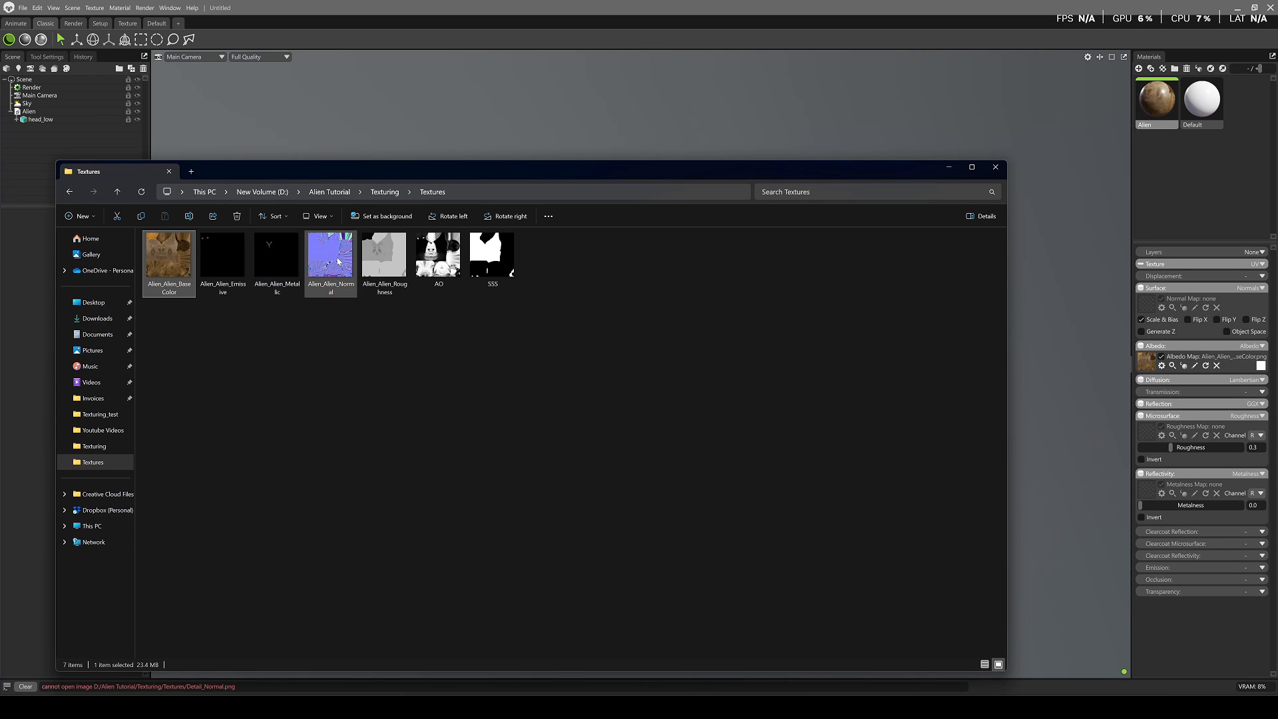
drag(331, 260, 1256, 381)
drag(1158, 307, 1158, 306)
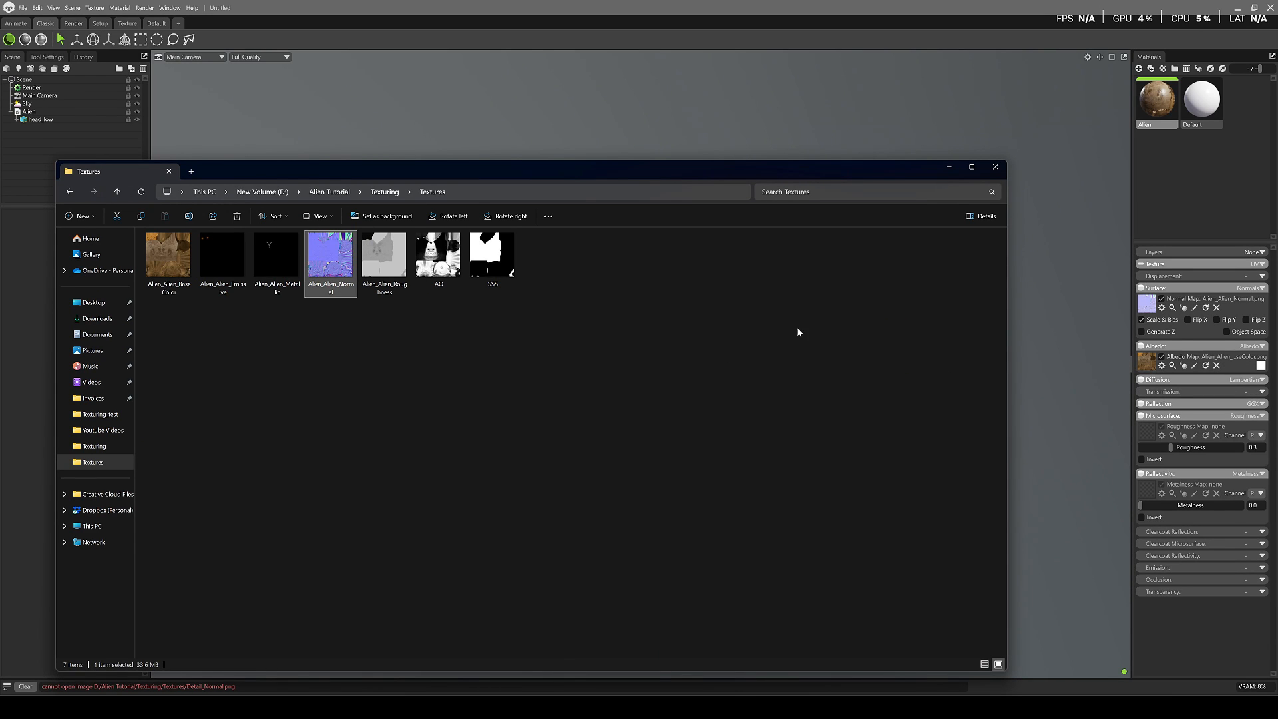
drag(378, 268, 1147, 434)
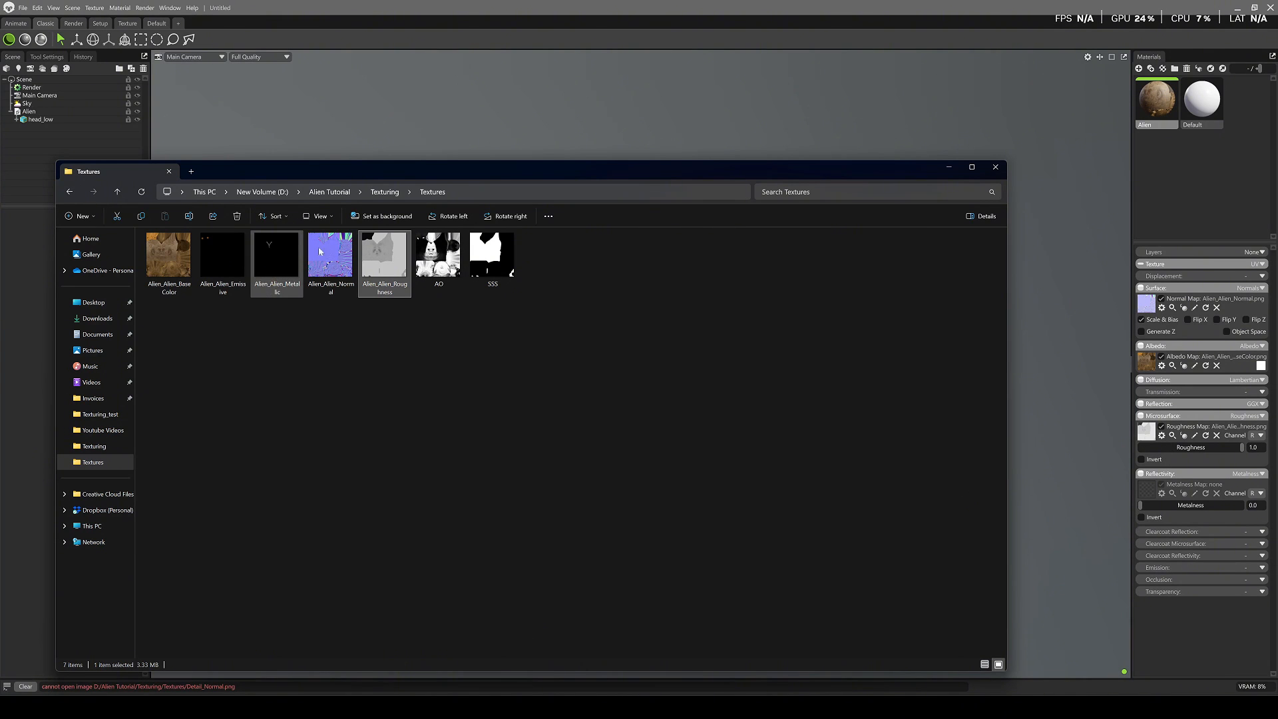
drag(276, 259, 1146, 492)
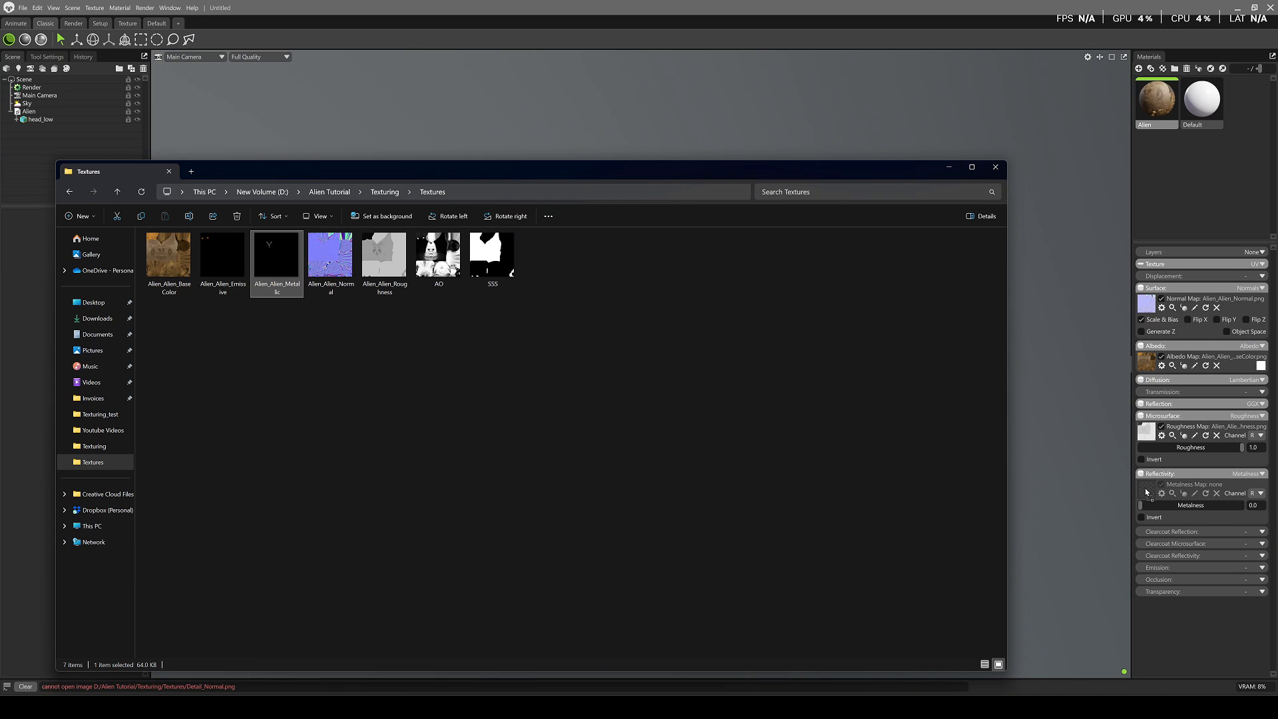
Enable Occlusion on the Alien material and assign the AO texture as its occlusion map
click(1264, 584)
click(1243, 602)
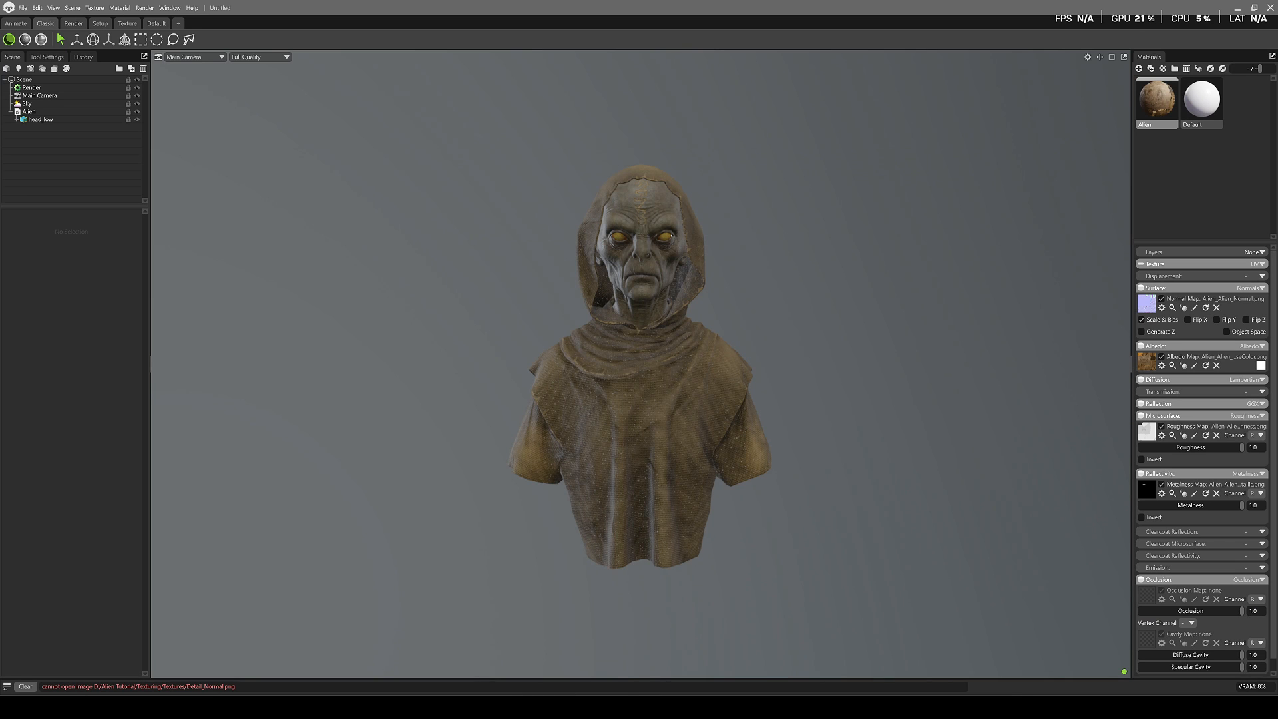
click(520, 706)
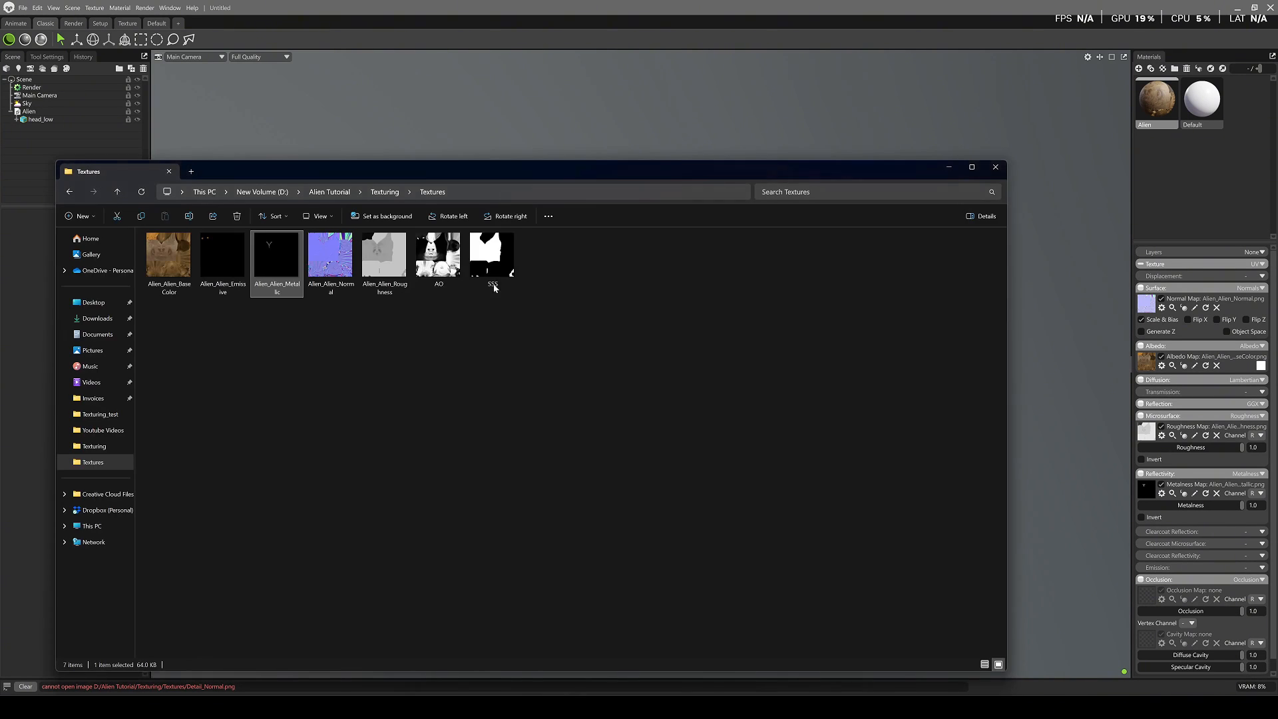
drag(436, 259, 1147, 594)
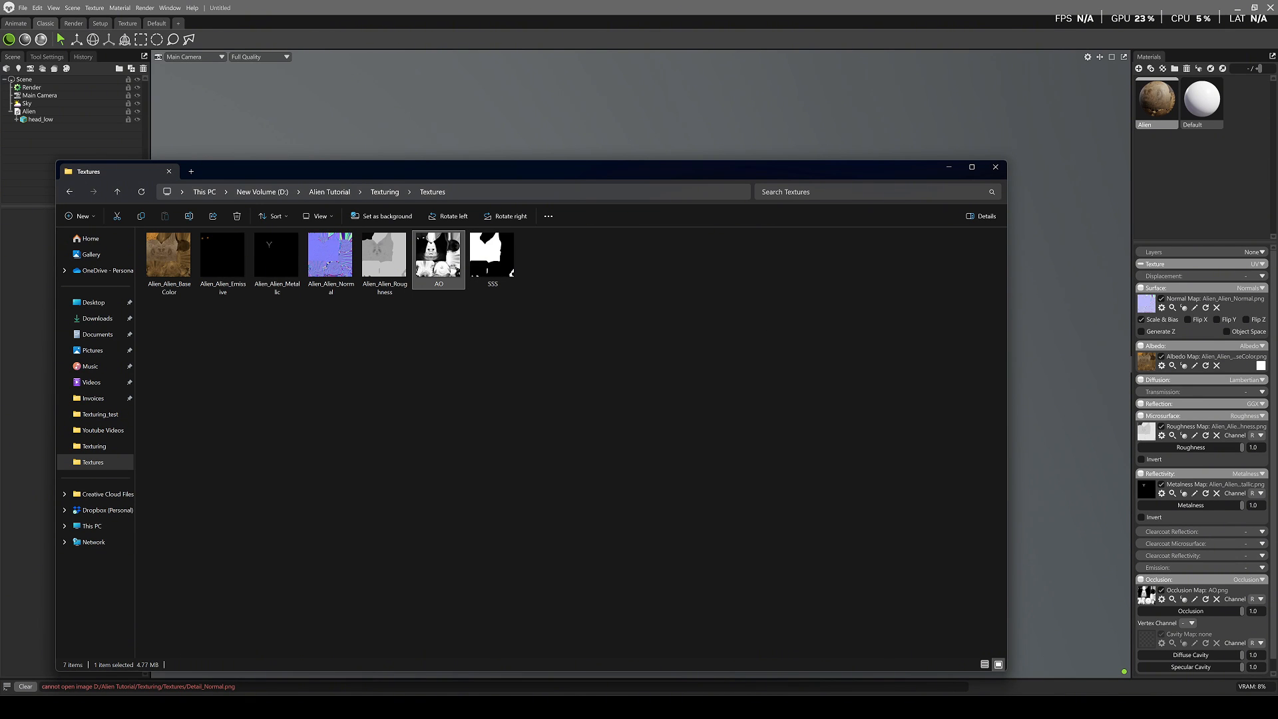
Set the Alien material's transmission to Volumetric Scattering and use the SSS texture as its mask map
click(1262, 392)
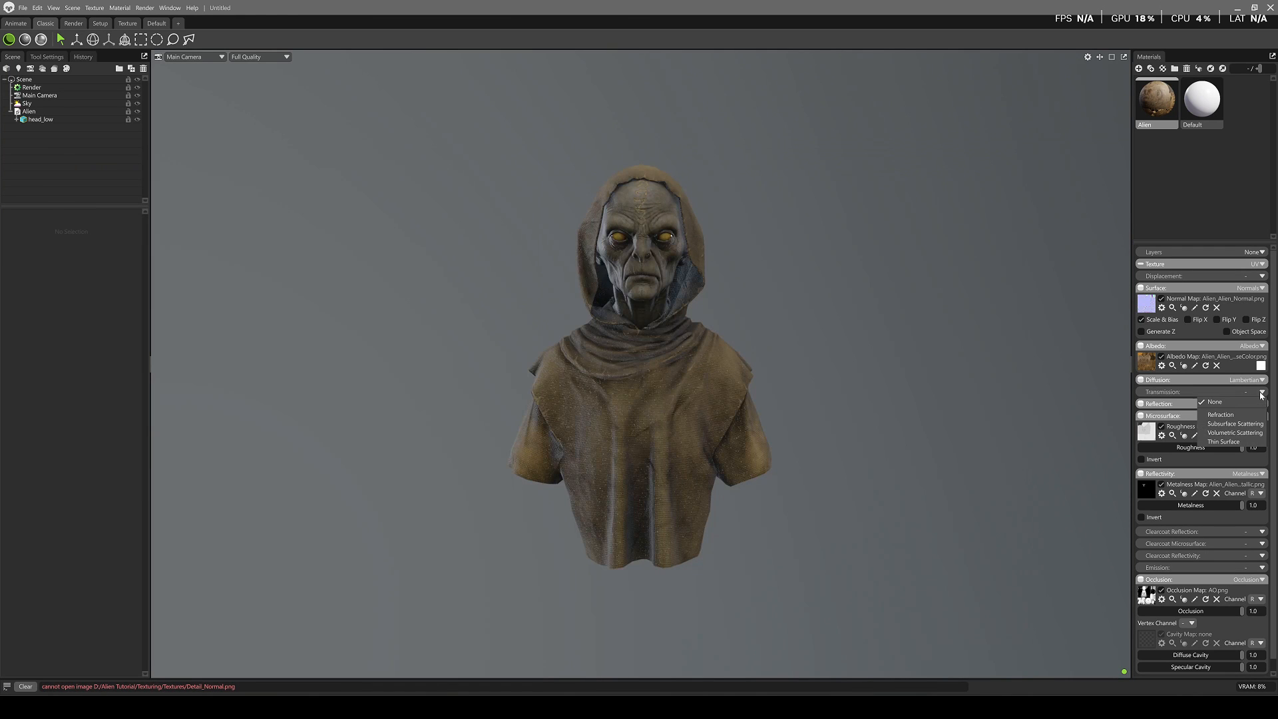
click(1222, 433)
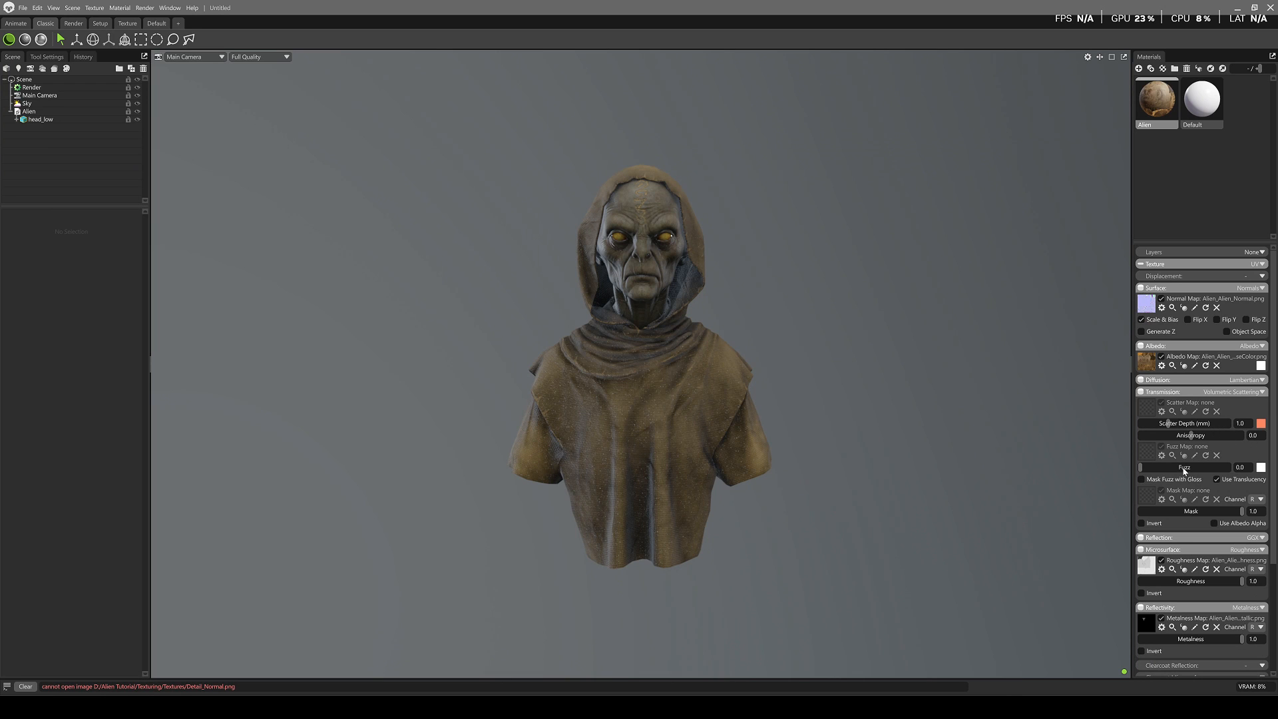
click(1143, 497)
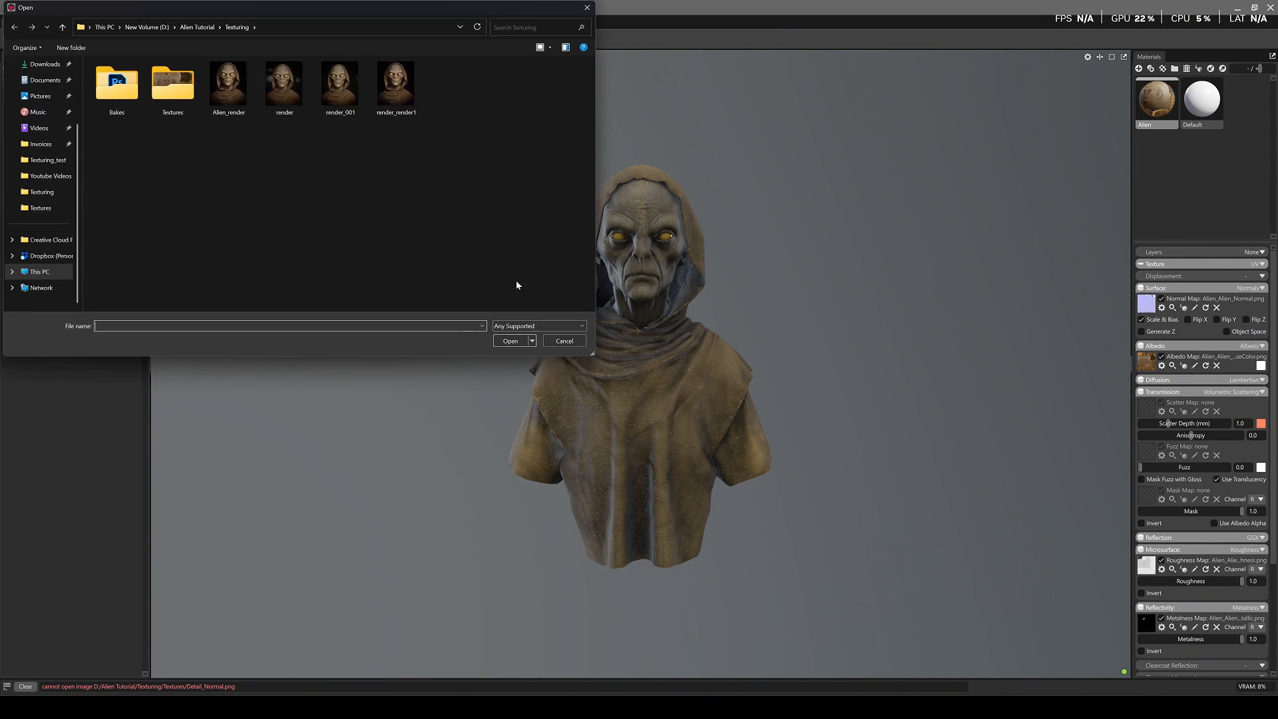
click(563, 340)
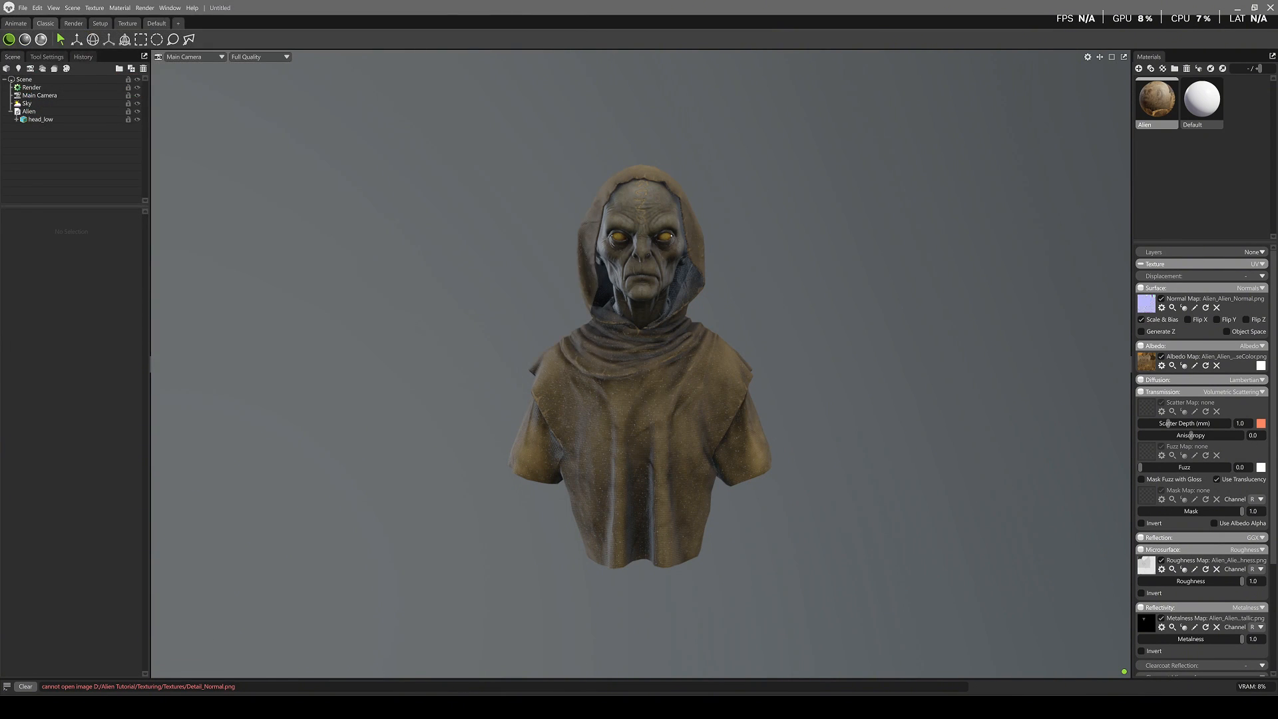
key(alt+Tab)
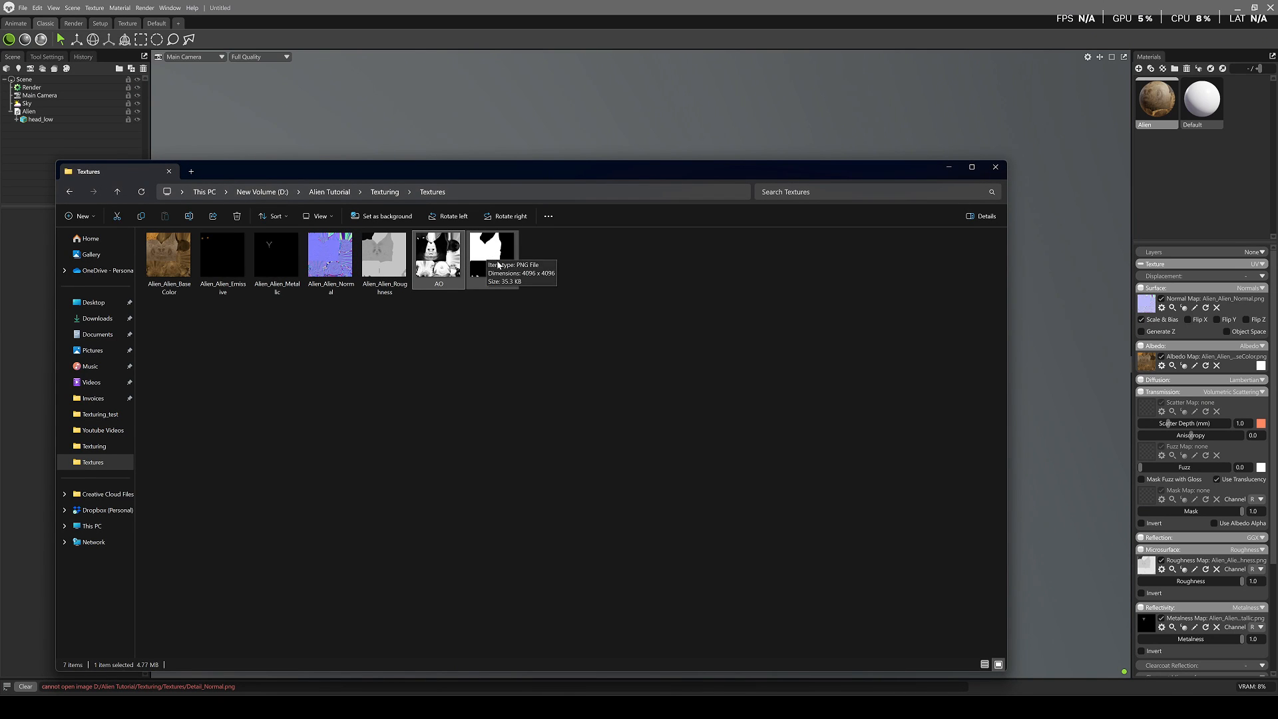
drag(498, 265, 1145, 501)
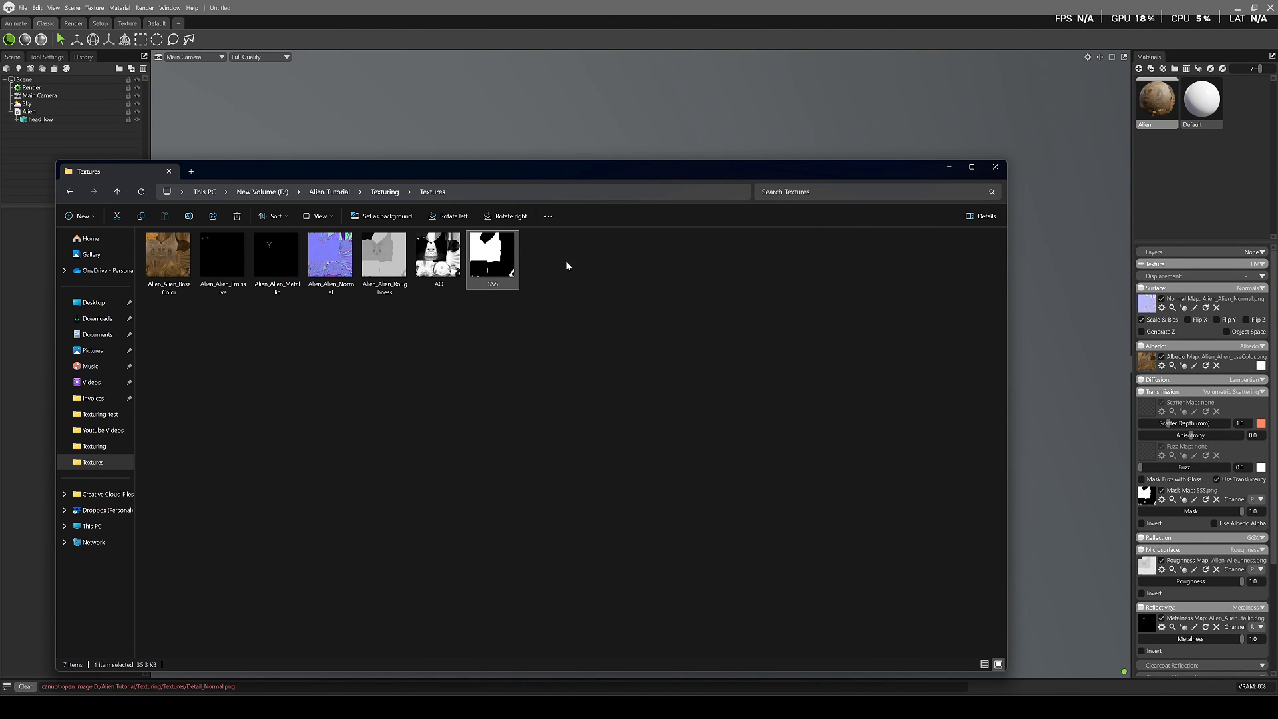
click(946, 166)
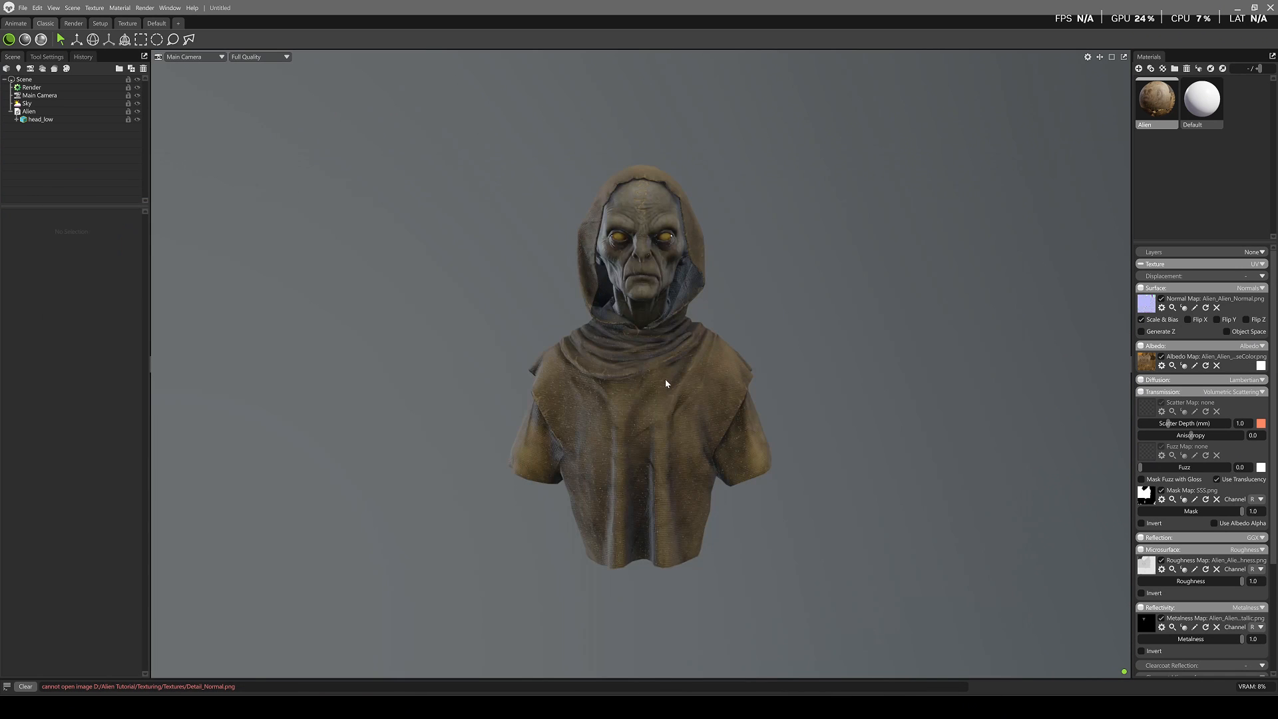
Examine the textured bust from several angles and distances, checking the face, eyes, hood and cloth
scroll(657, 274, up, 6)
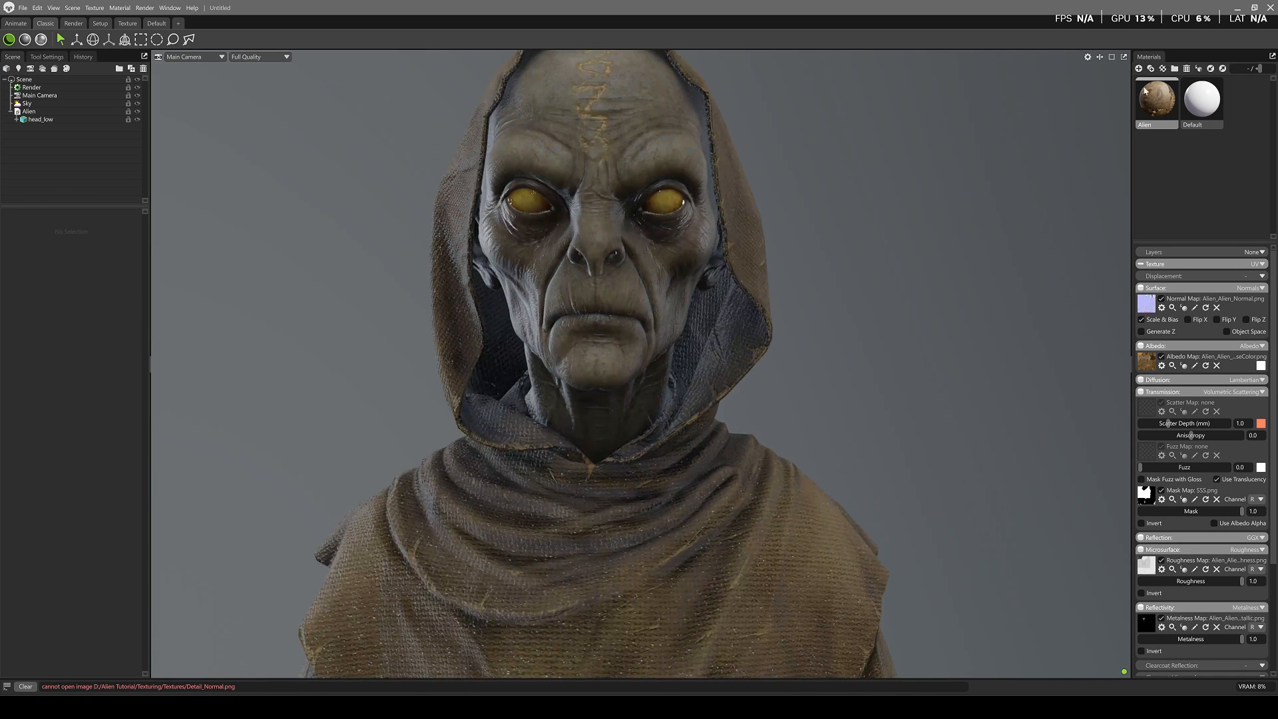
scroll(674, 265, down, 3)
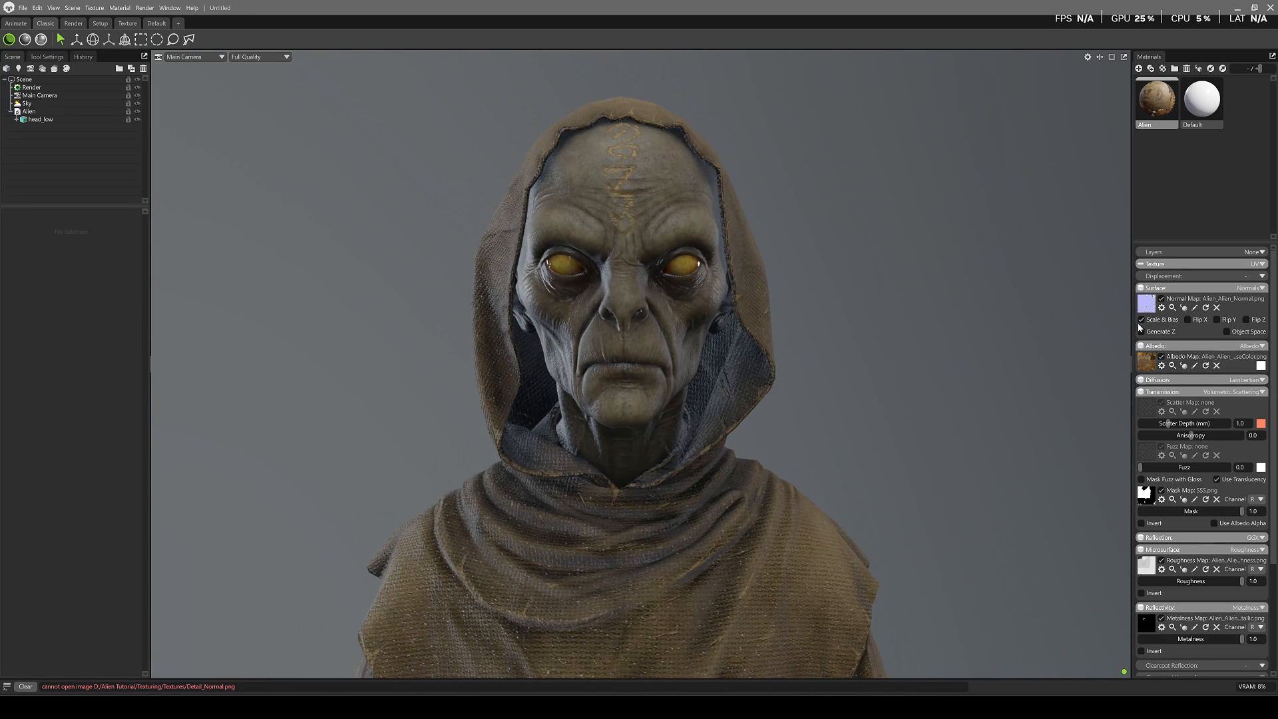
drag(695, 453, 634, 328)
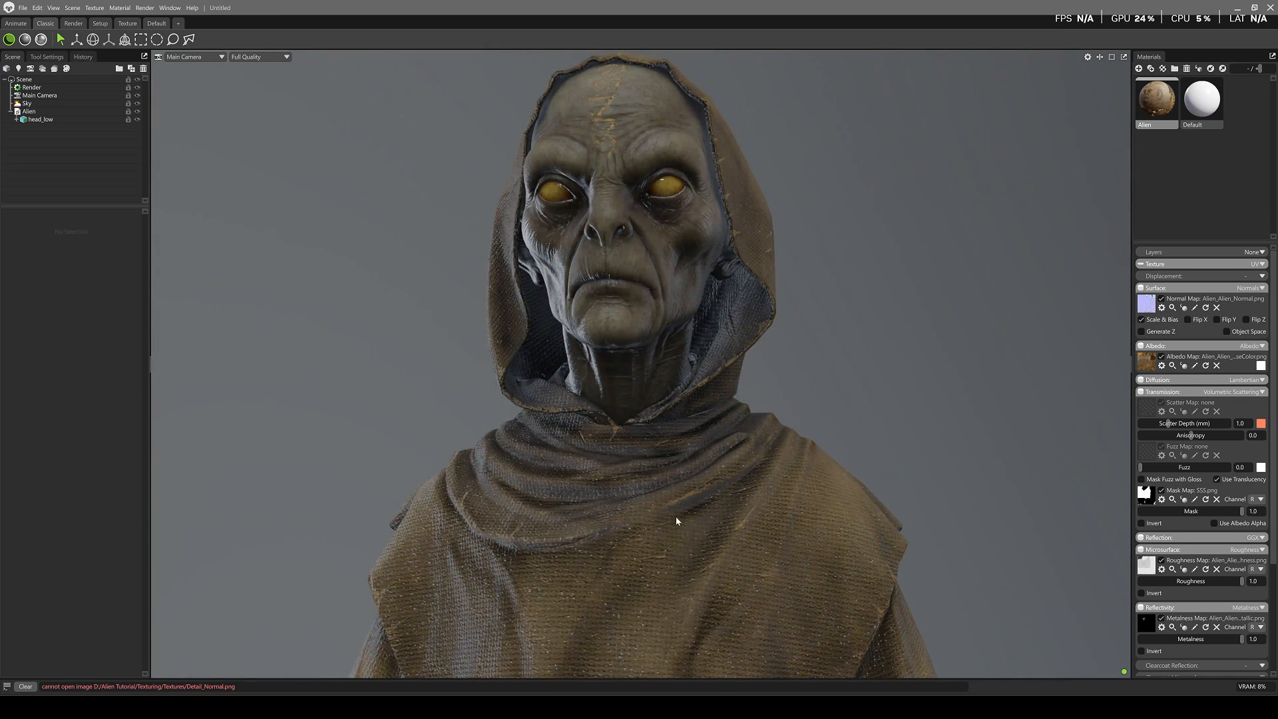
drag(676, 521, 663, 526)
drag(626, 417, 627, 354)
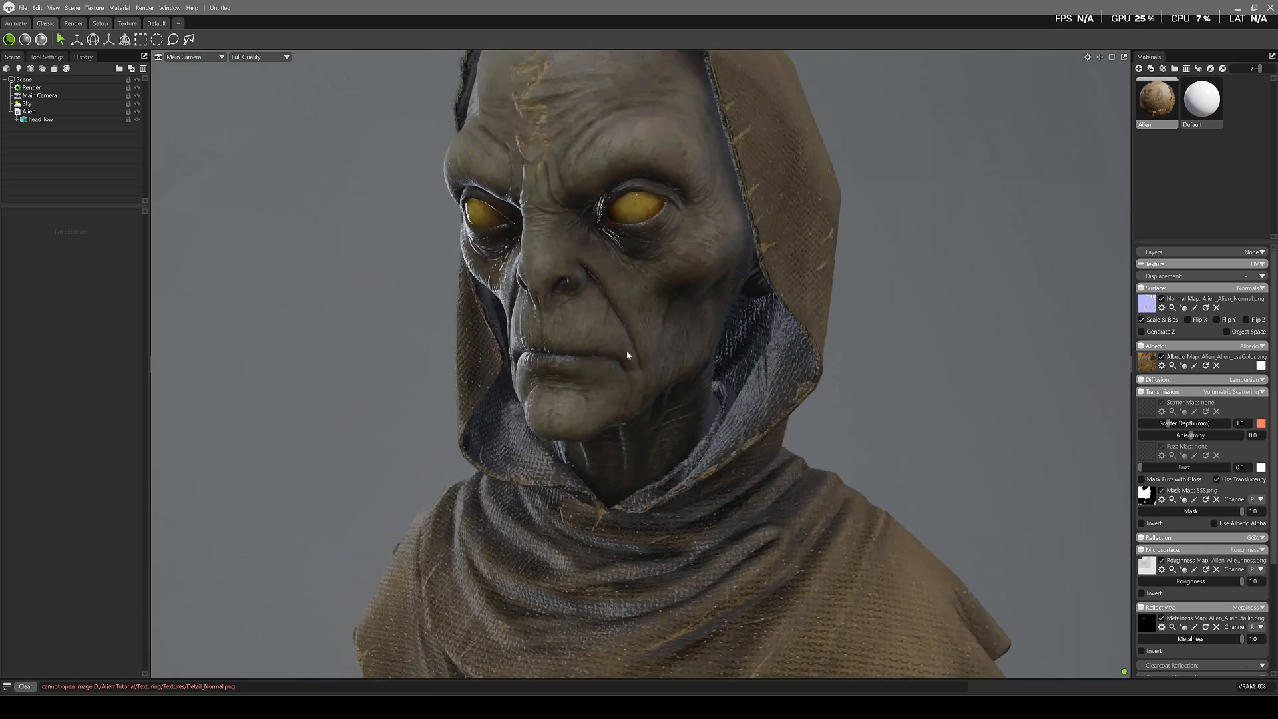
right_drag(769, 385, 678, 319)
drag(679, 319, 760, 361)
middle_drag(727, 456, 680, 314)
right_drag(680, 314, 634, 503)
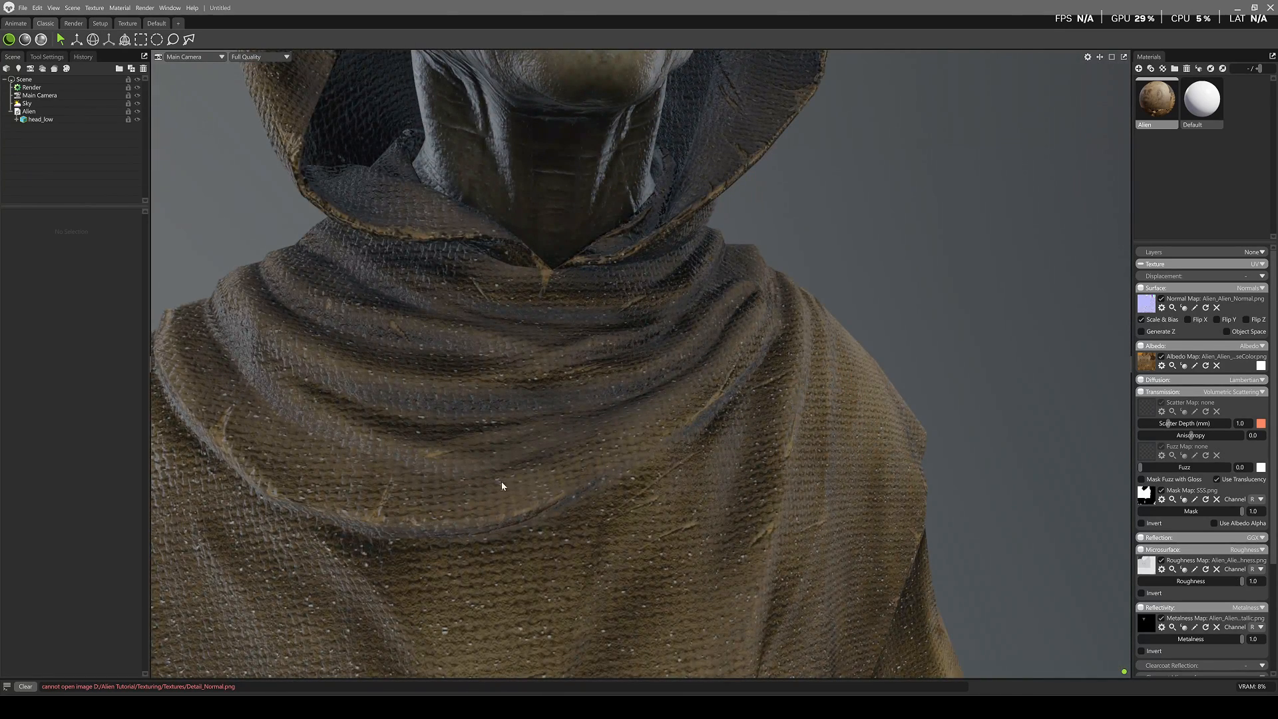
drag(628, 588, 653, 513)
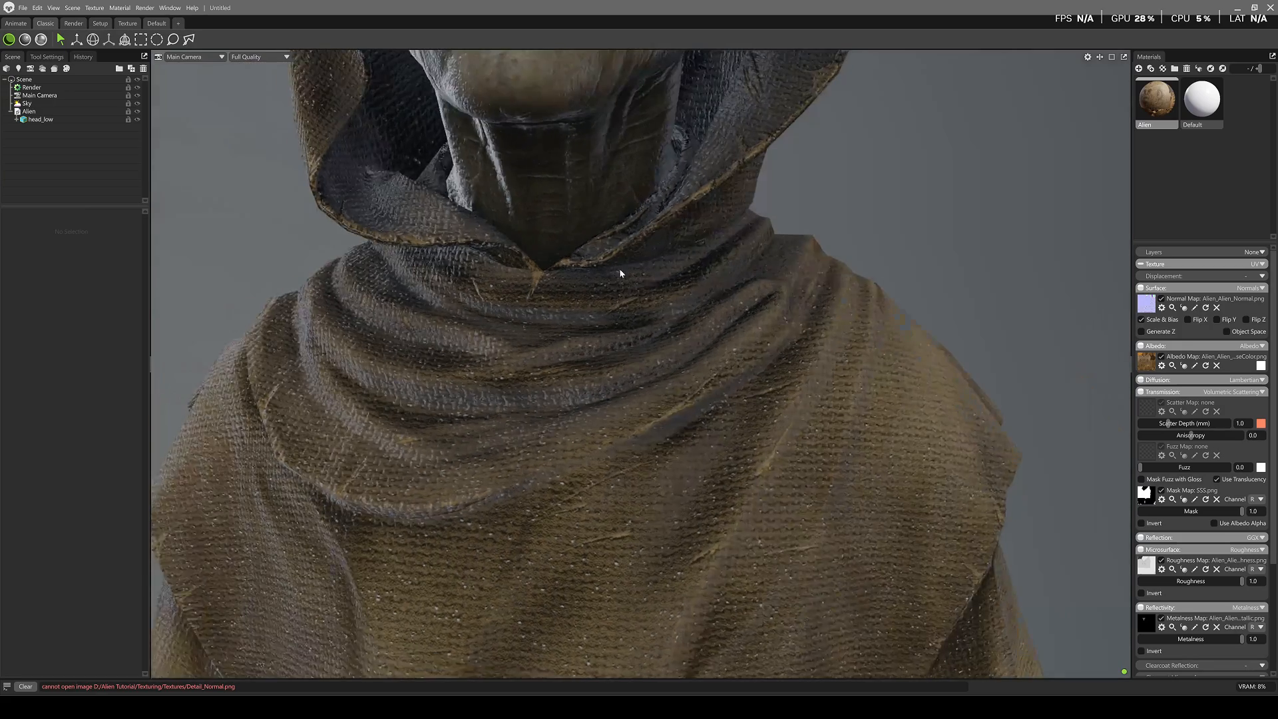
middle_drag(619, 273, 636, 455)
drag(635, 456, 702, 326)
middle_drag(702, 327, 682, 426)
right_drag(682, 426, 632, 214)
drag(632, 214, 606, 262)
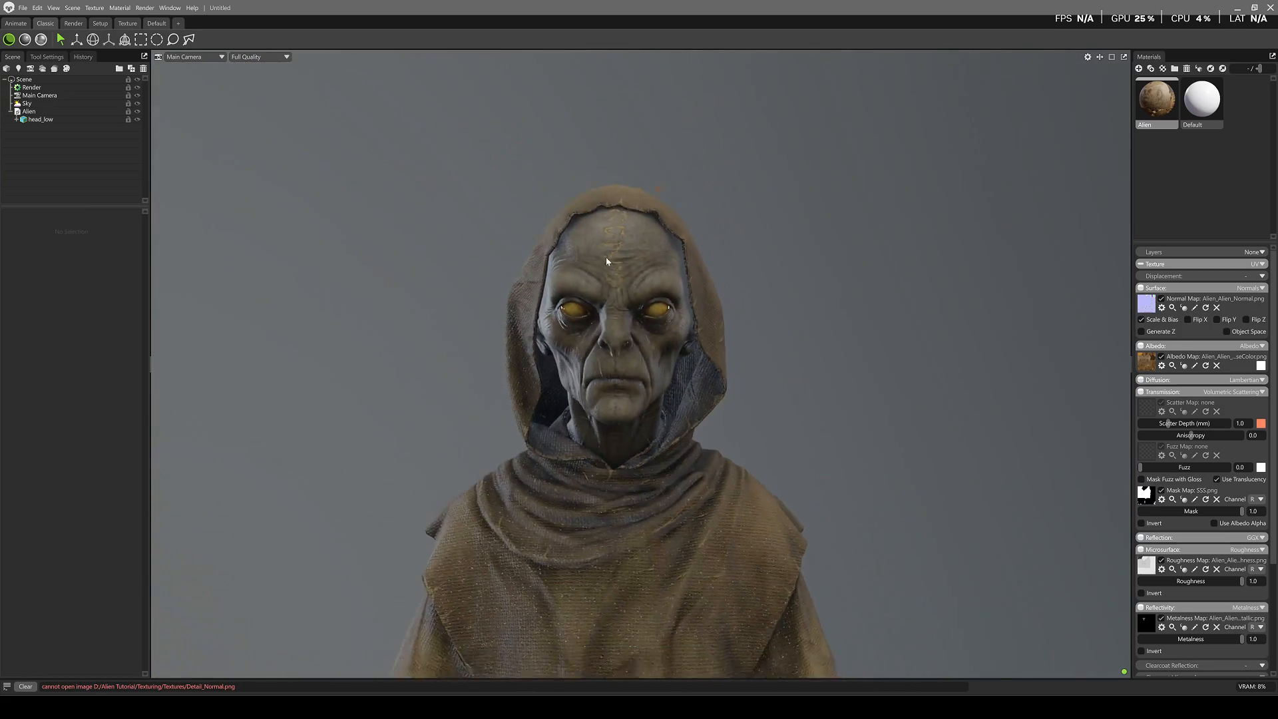
right_drag(606, 261, 628, 333)
drag(629, 332, 645, 259)
middle_drag(645, 259, 630, 357)
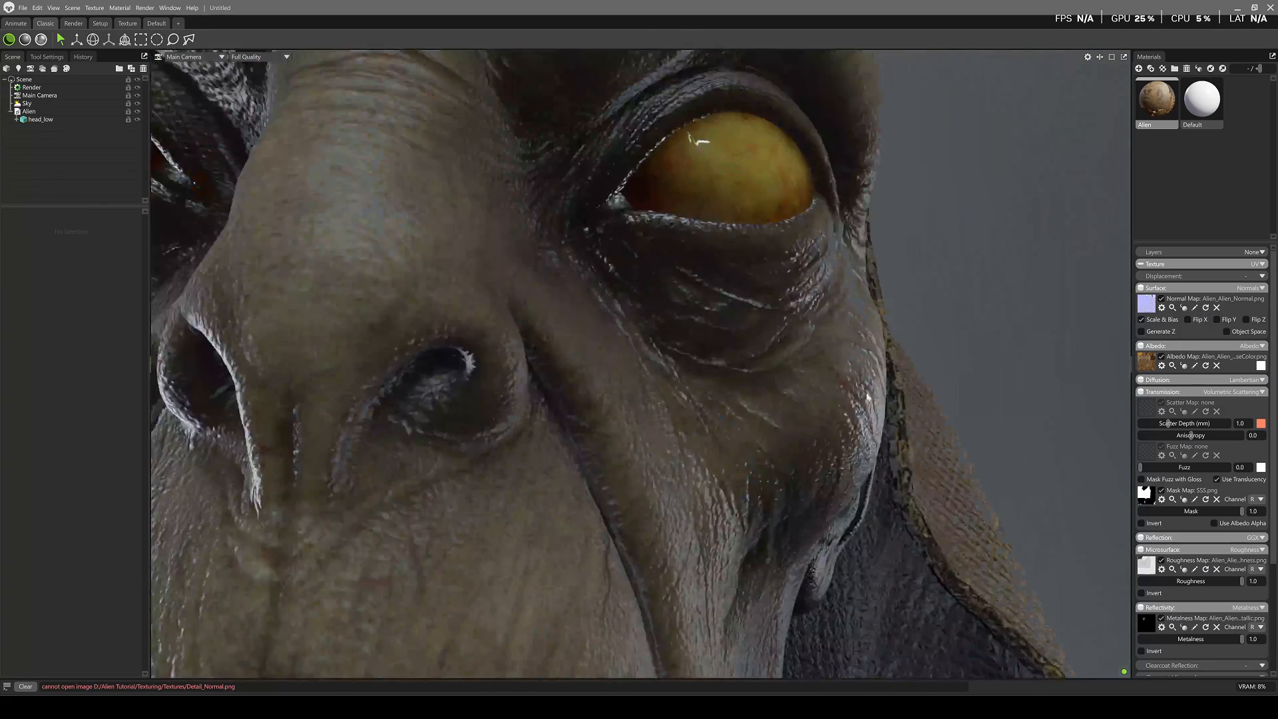
drag(792, 351, 708, 268)
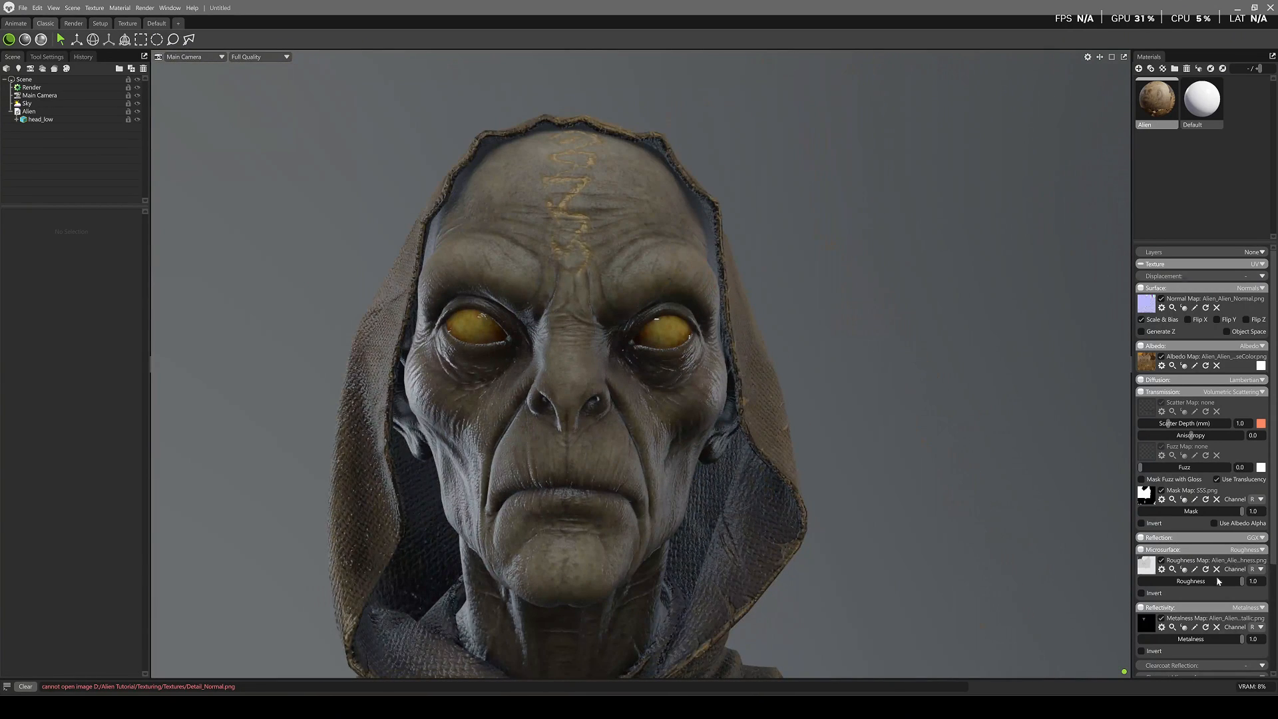
Set the Alien material's emission to Emissive, assign the Alien emissive texture as its map, and check the eyes
scroll(1217, 581, down, 5)
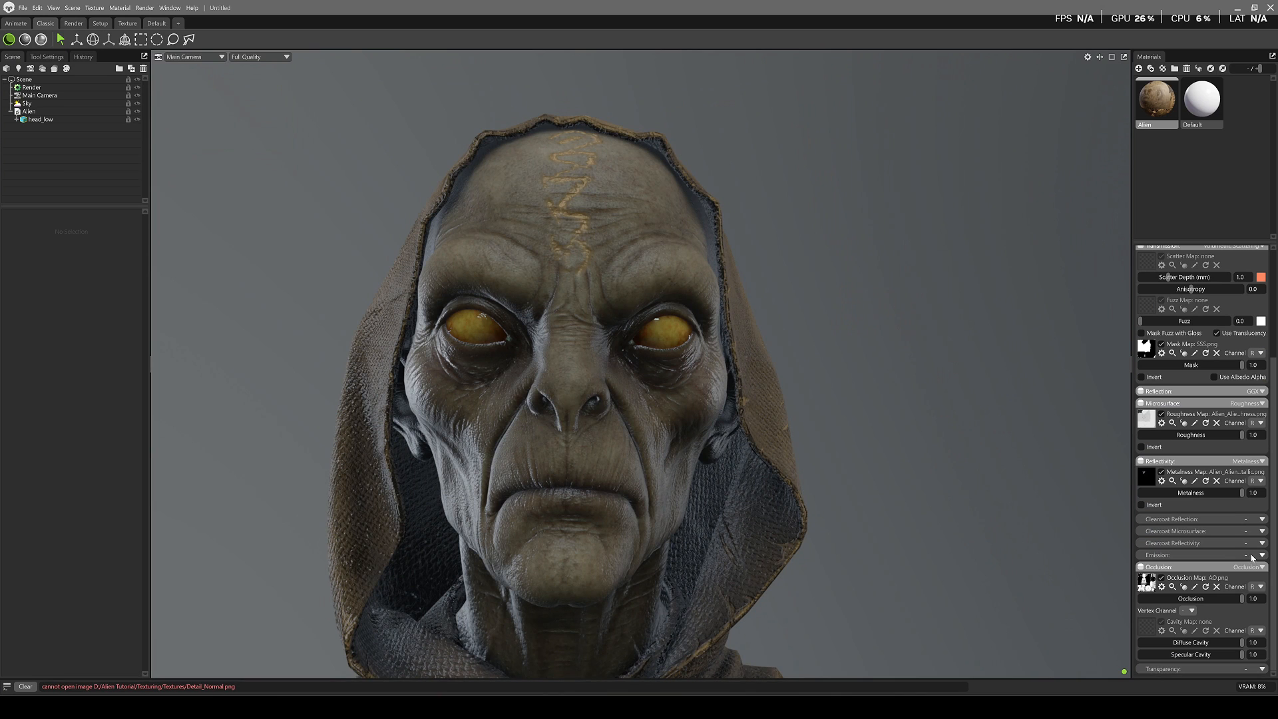
click(1252, 556)
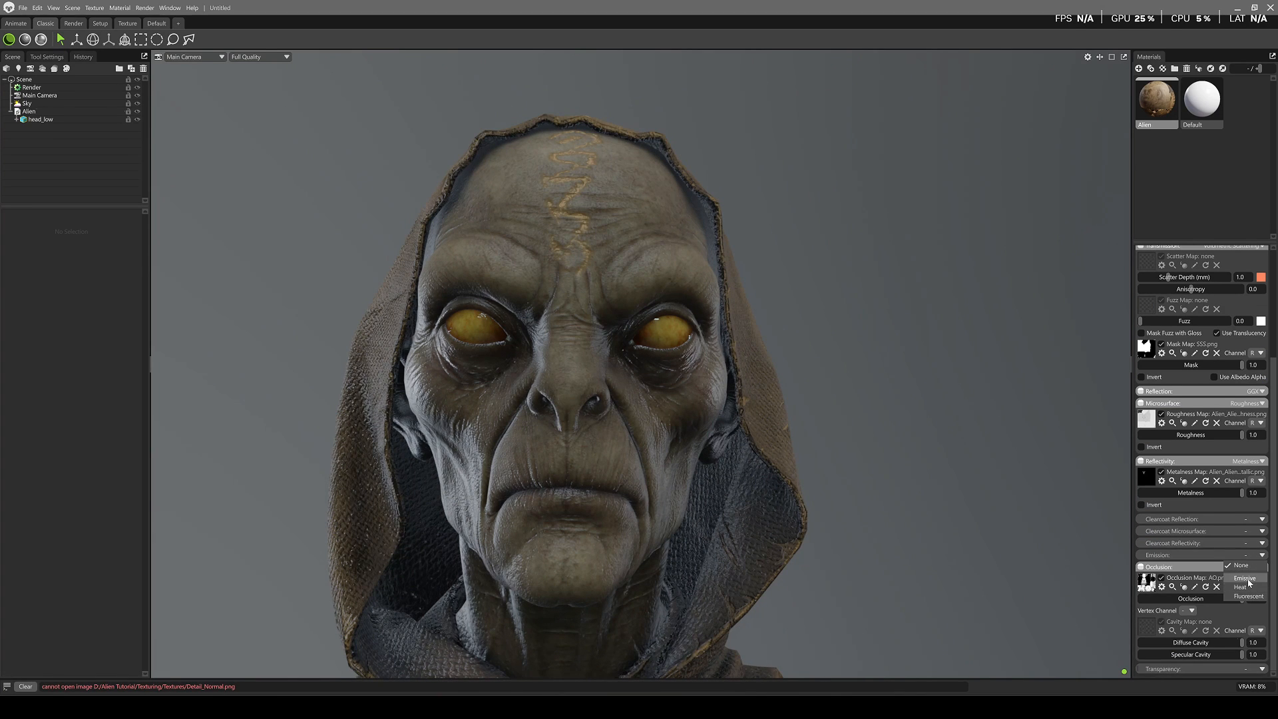
click(1245, 578)
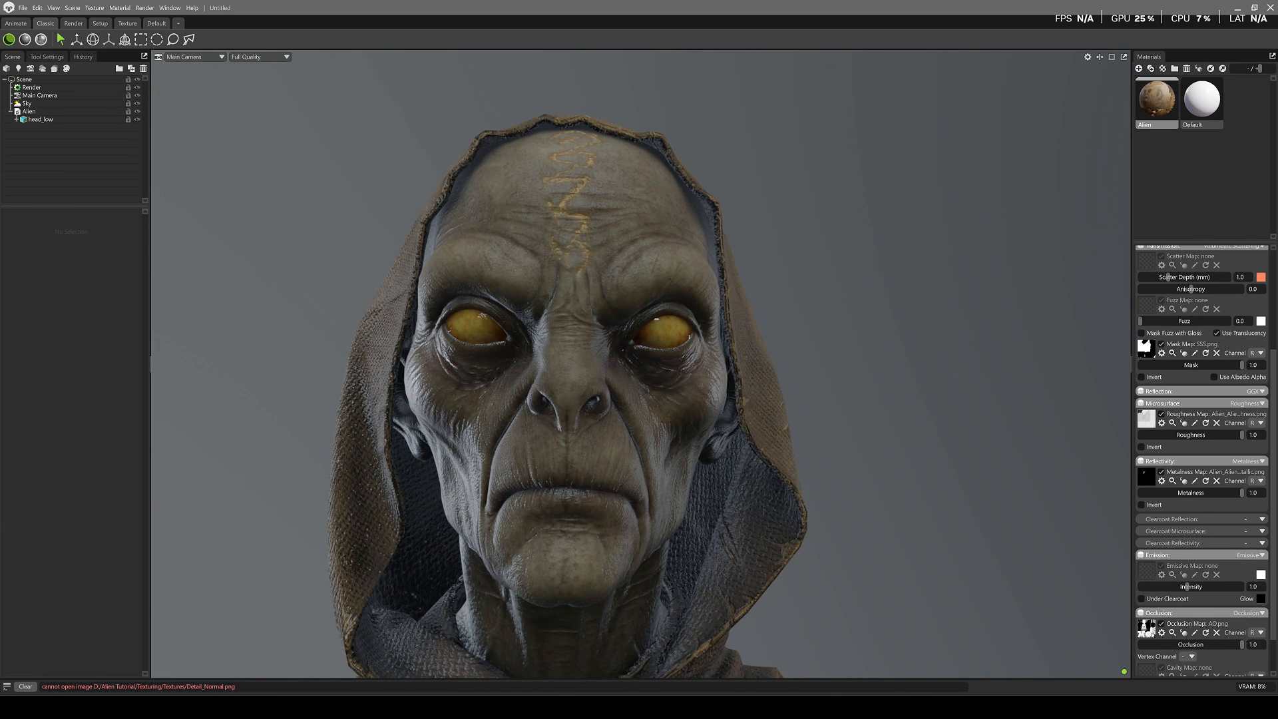
key(alt+Tab)
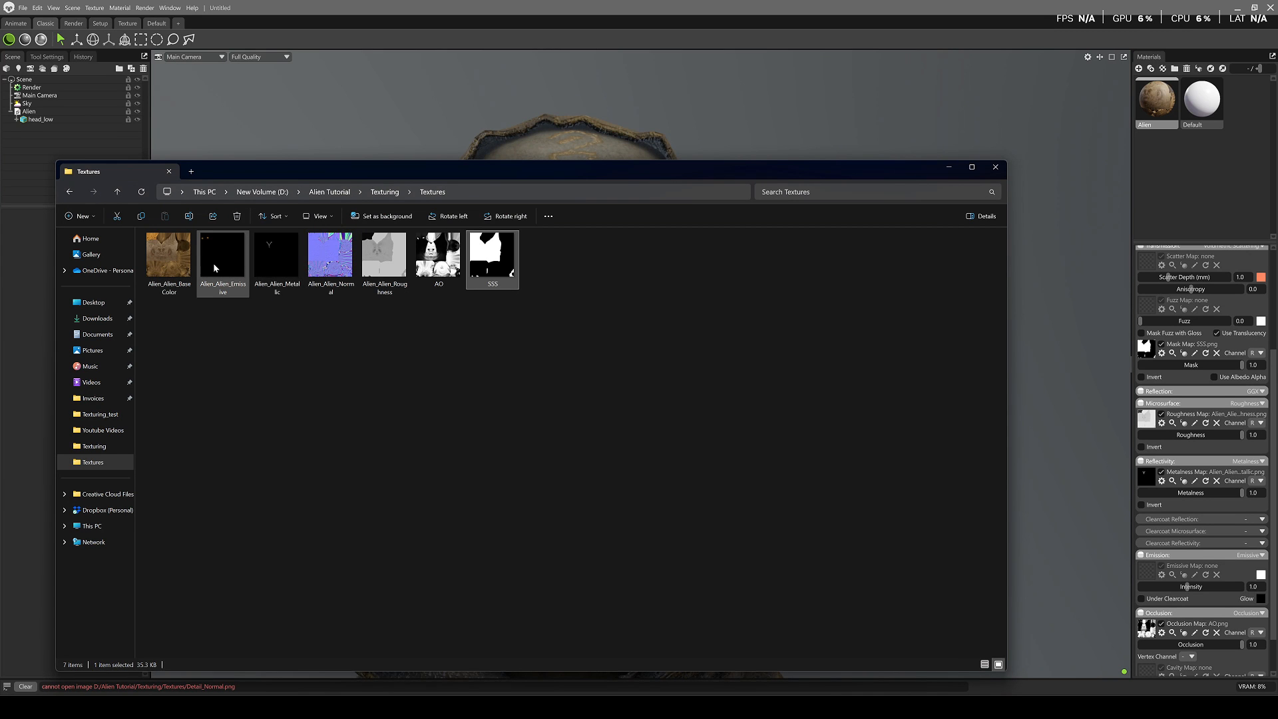
drag(215, 268, 1146, 570)
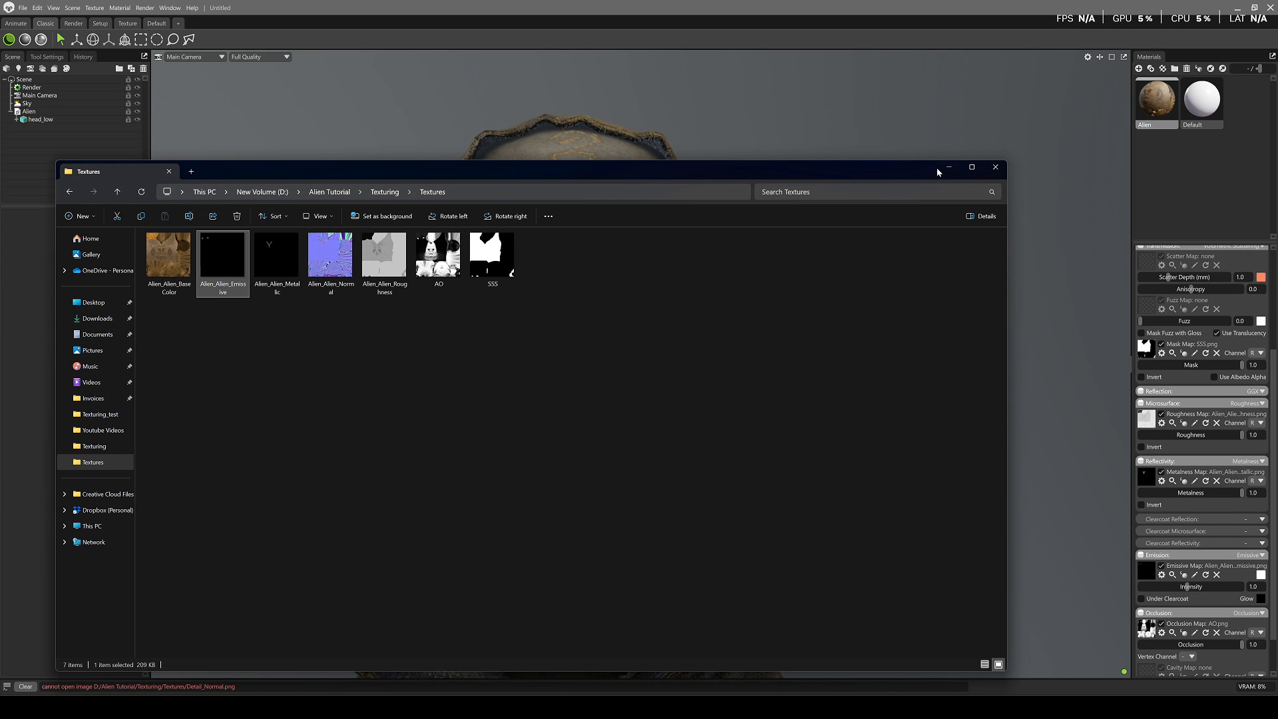
click(938, 170)
scroll(648, 353, down, 3)
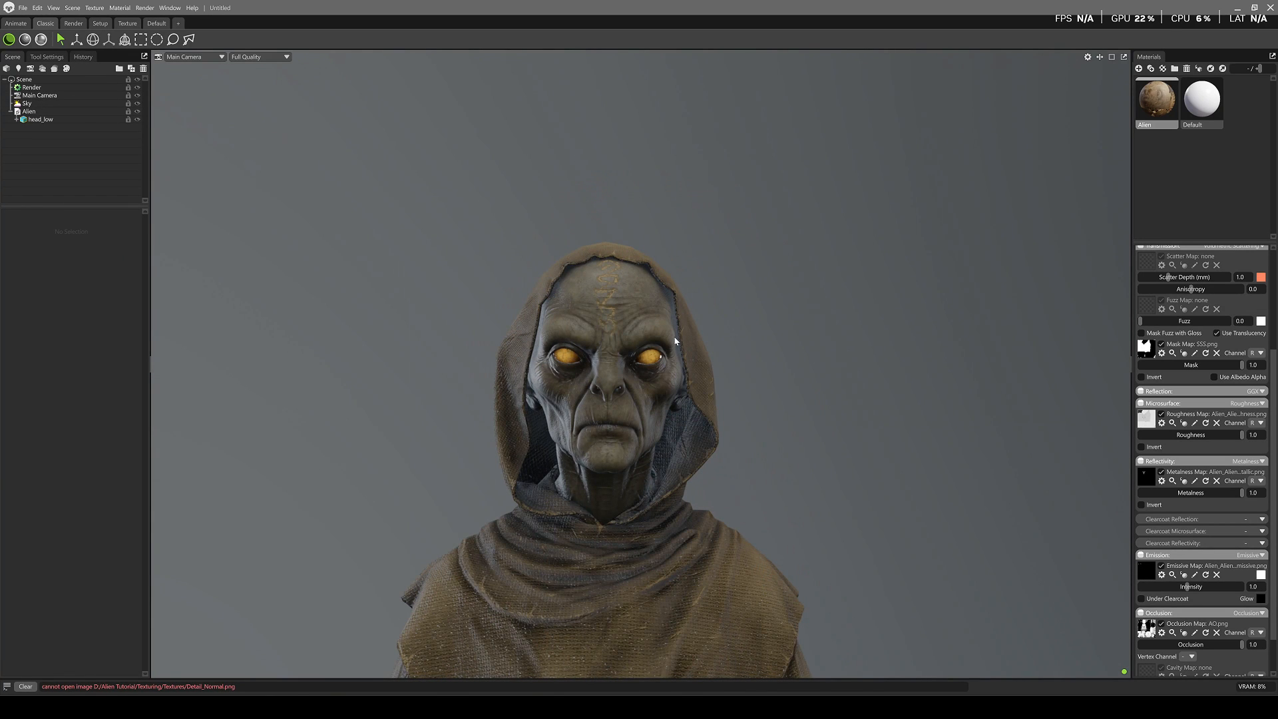
scroll(614, 403, up, 2)
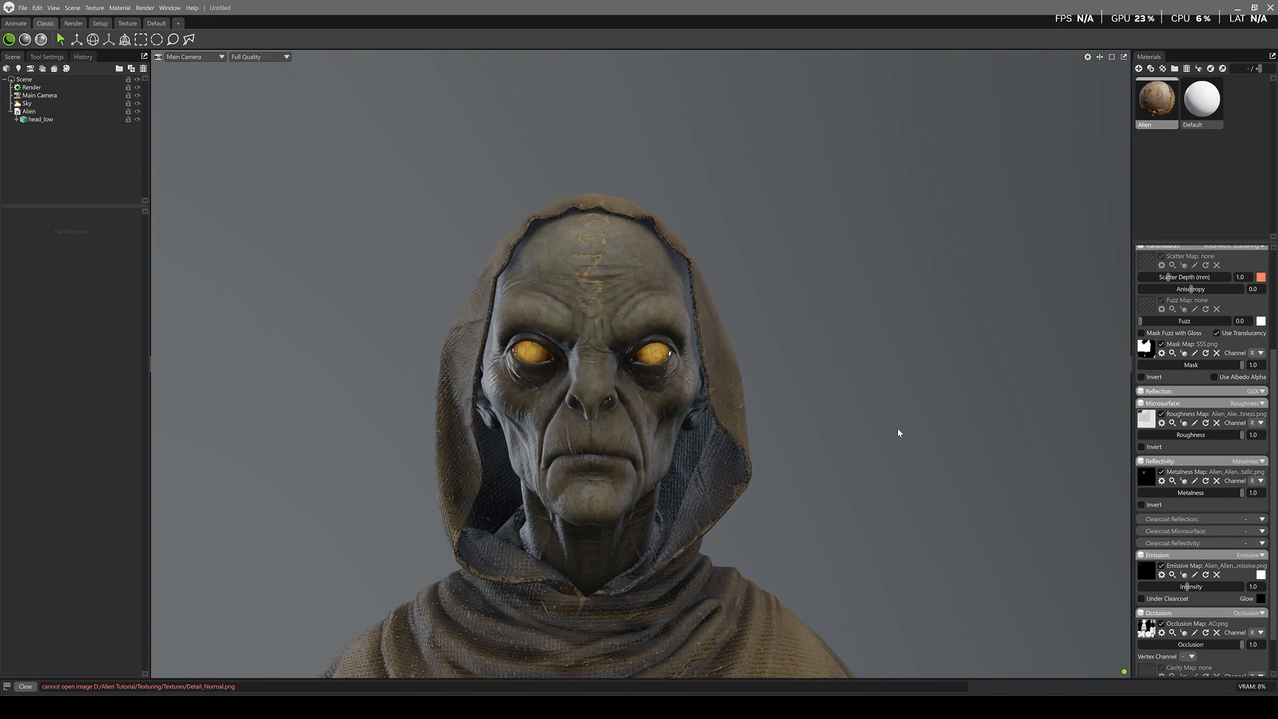
Switch the Render object's lighting mode to Ray Tracing and check the bust up close
click(53, 87)
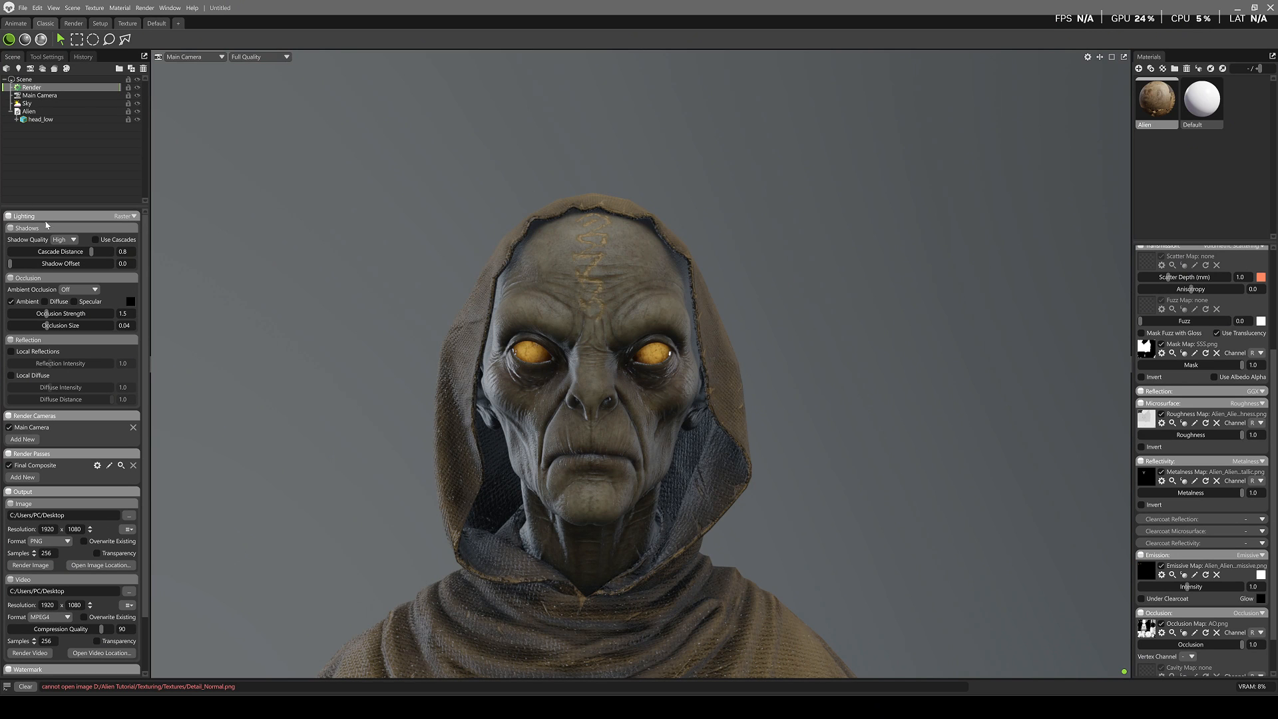
click(125, 216)
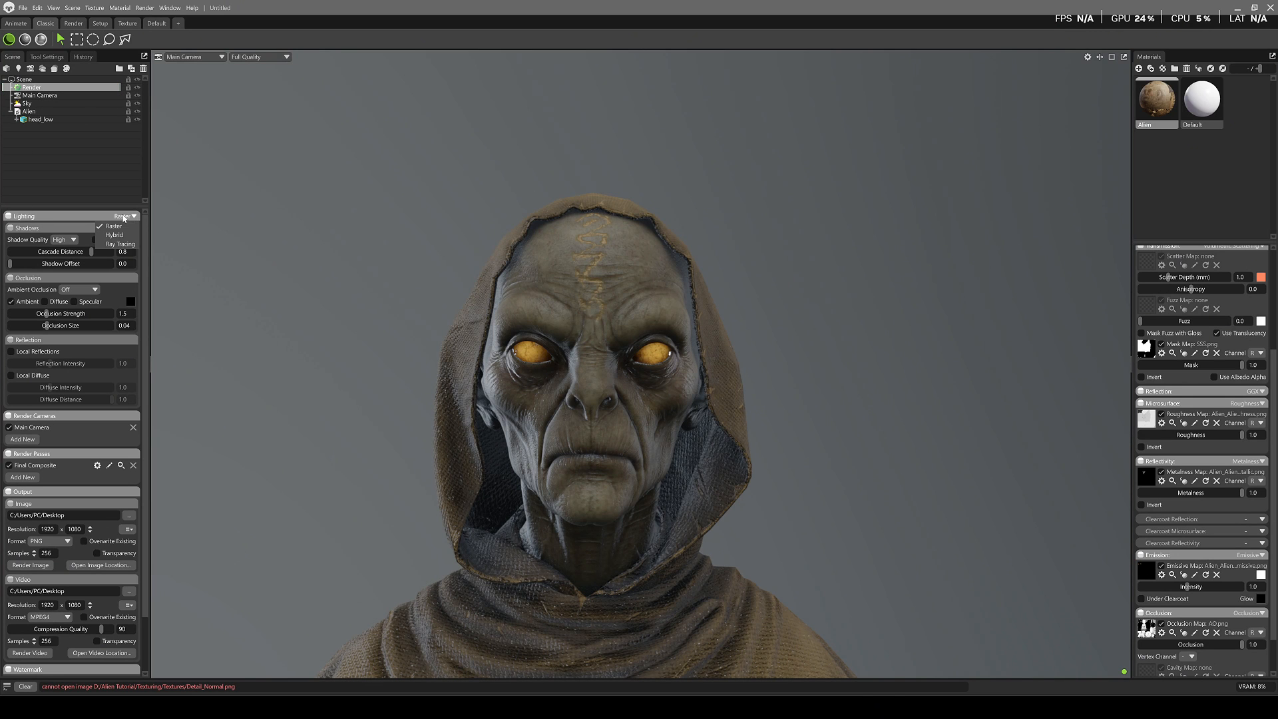
click(120, 244)
scroll(624, 370, up, 5)
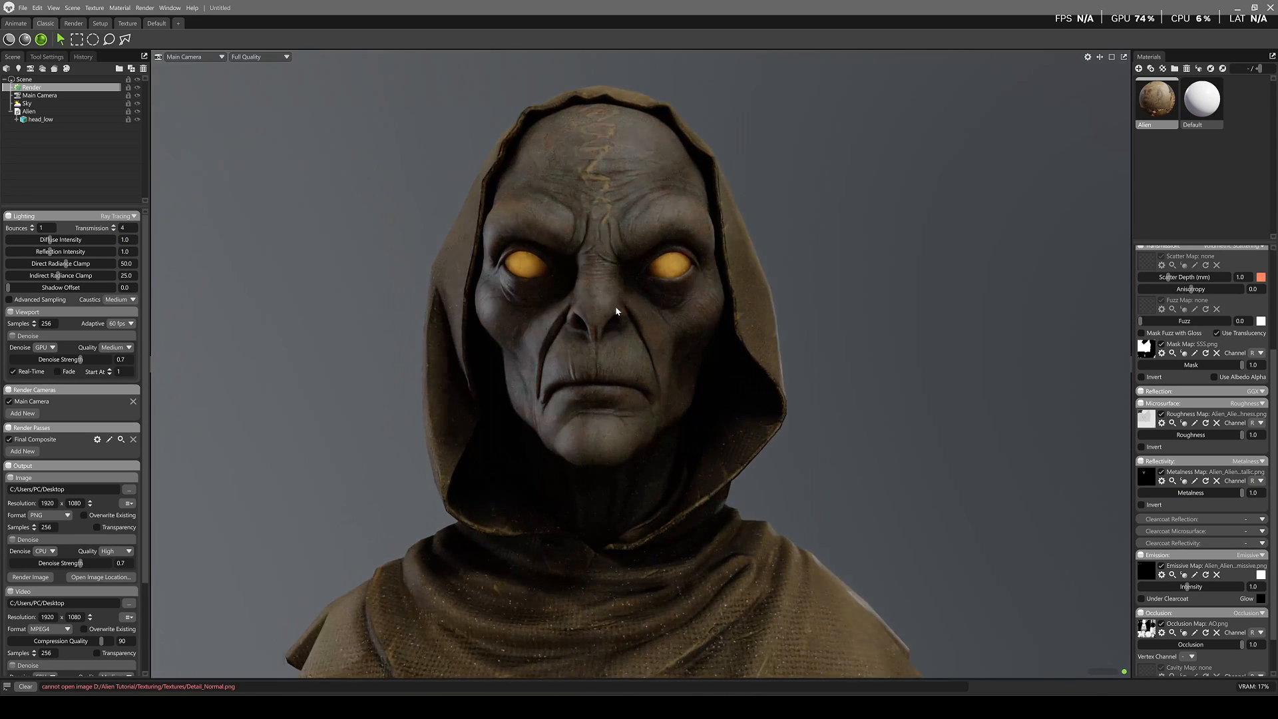
Replace the Sky's environment image with the Alley Highway preset from the skies library
click(34, 104)
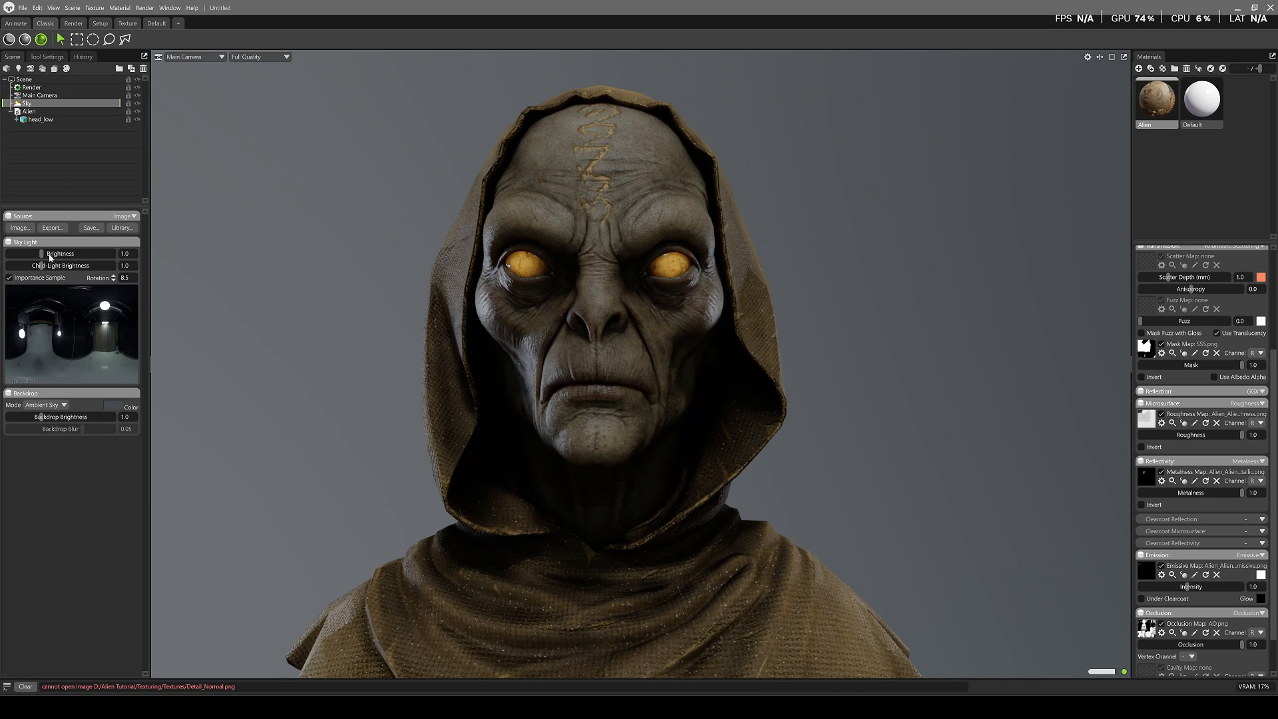
click(131, 227)
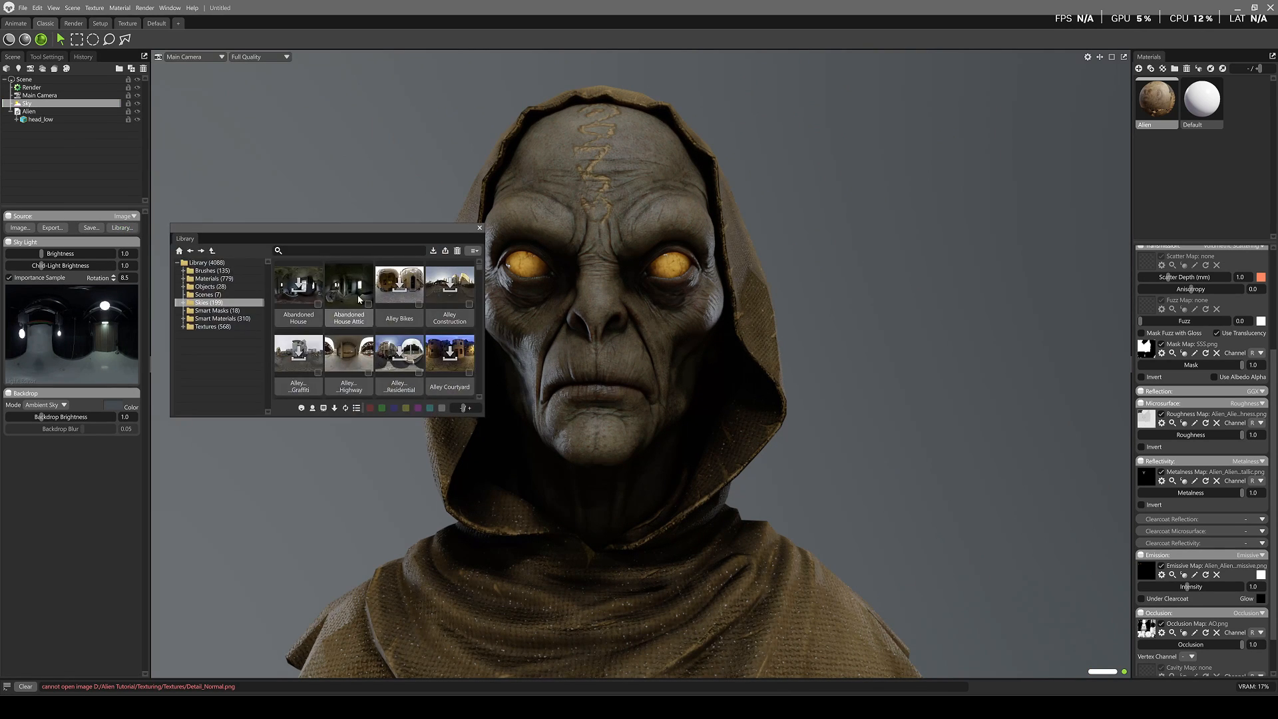
click(344, 354)
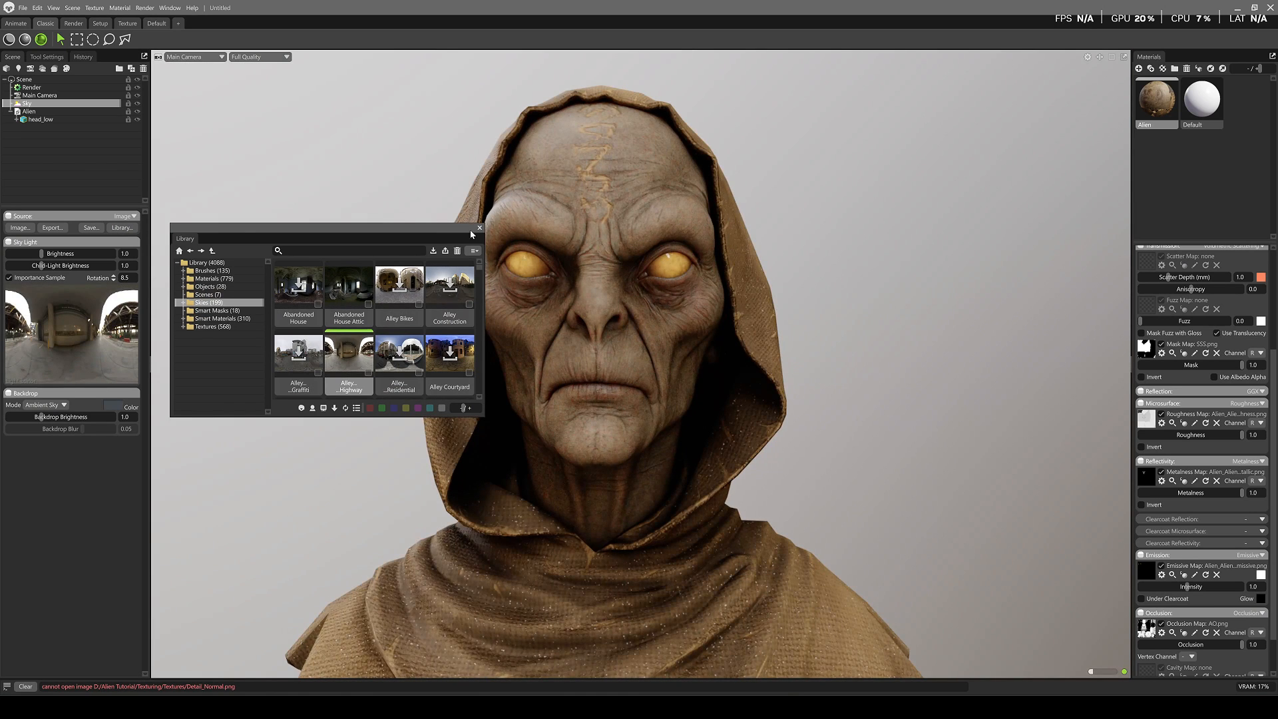
click(480, 229)
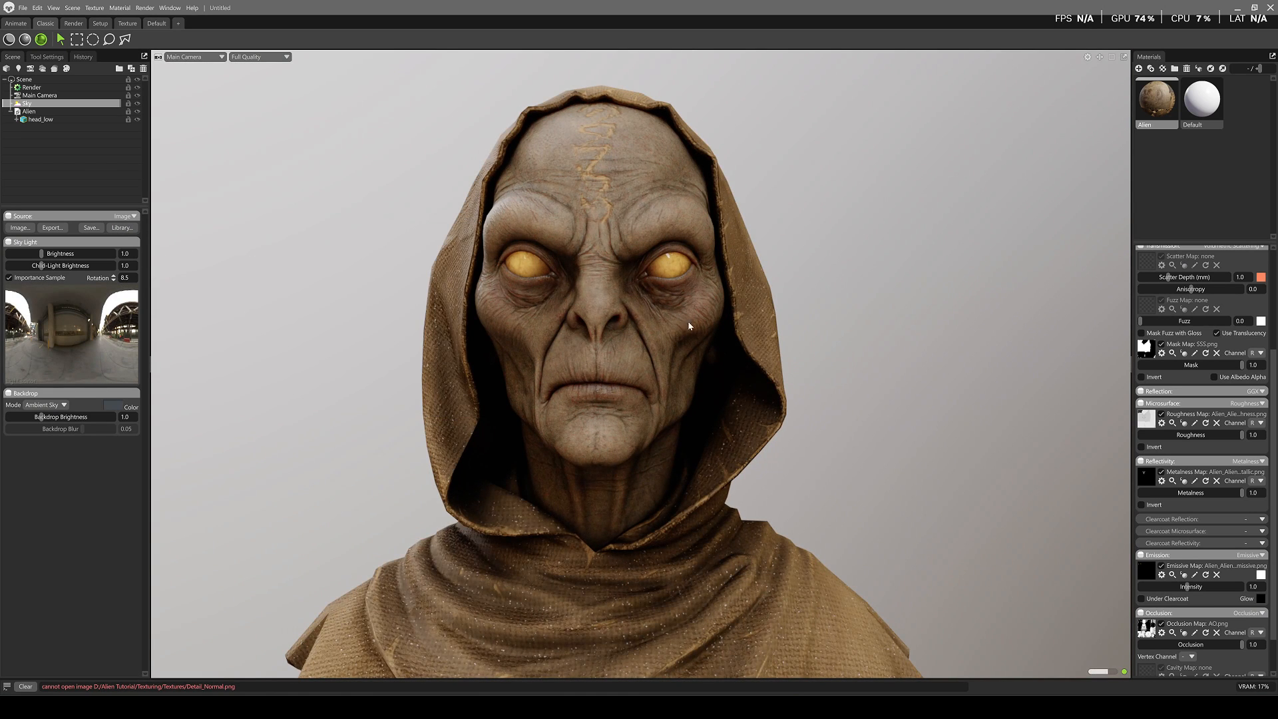
Set the Sky's backdrop mode to Blurred Sky and lower the backdrop brightness to about 0.186
scroll(306, 384, down, 5)
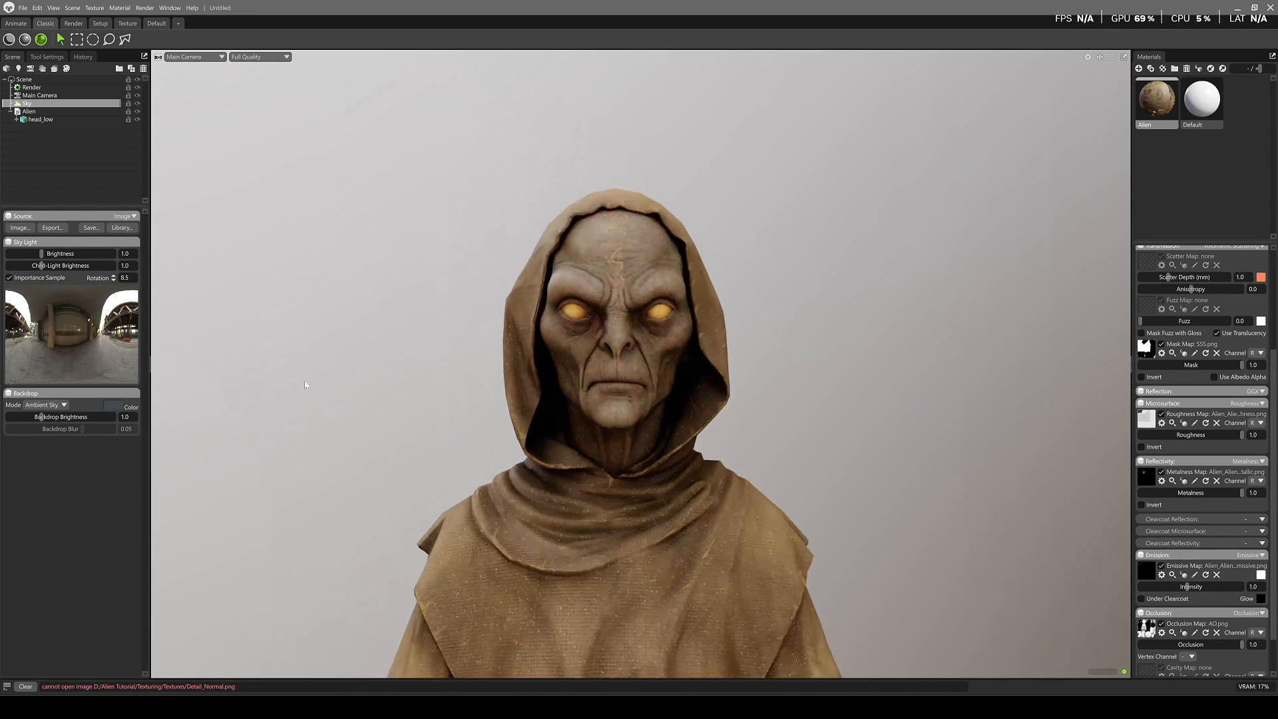
scroll(648, 161, up, 2)
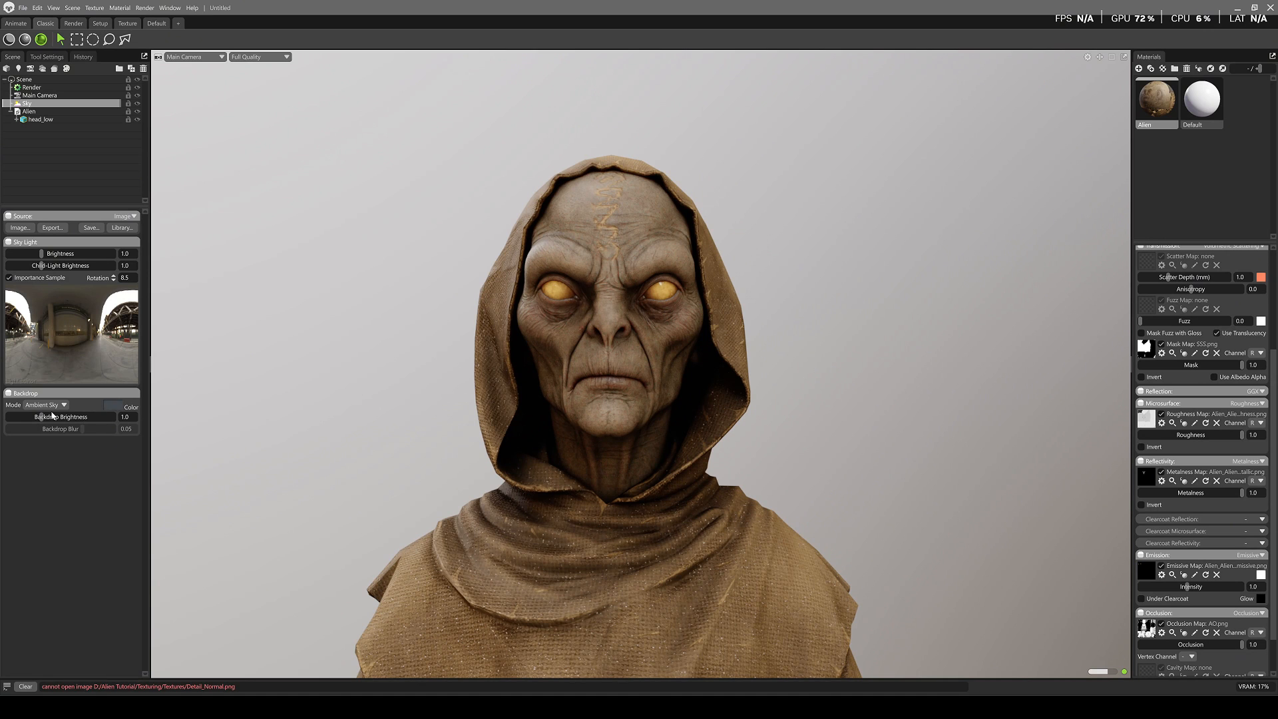
click(45, 404)
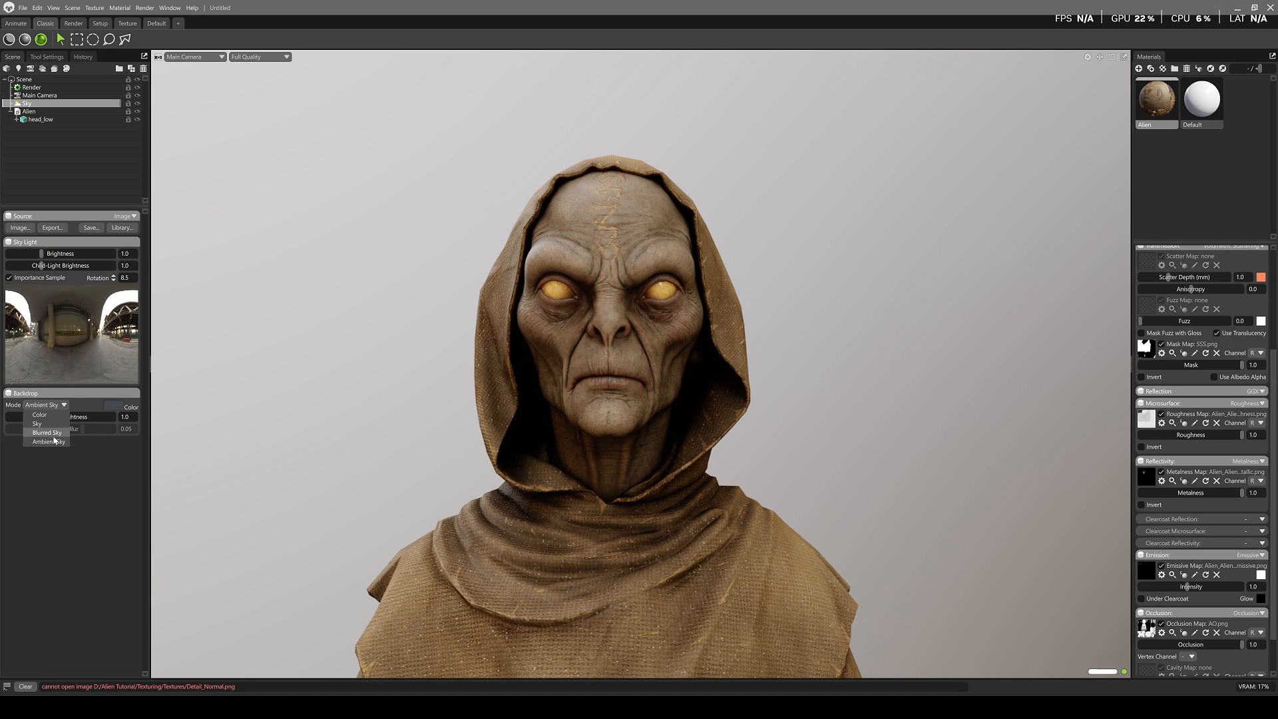
click(54, 433)
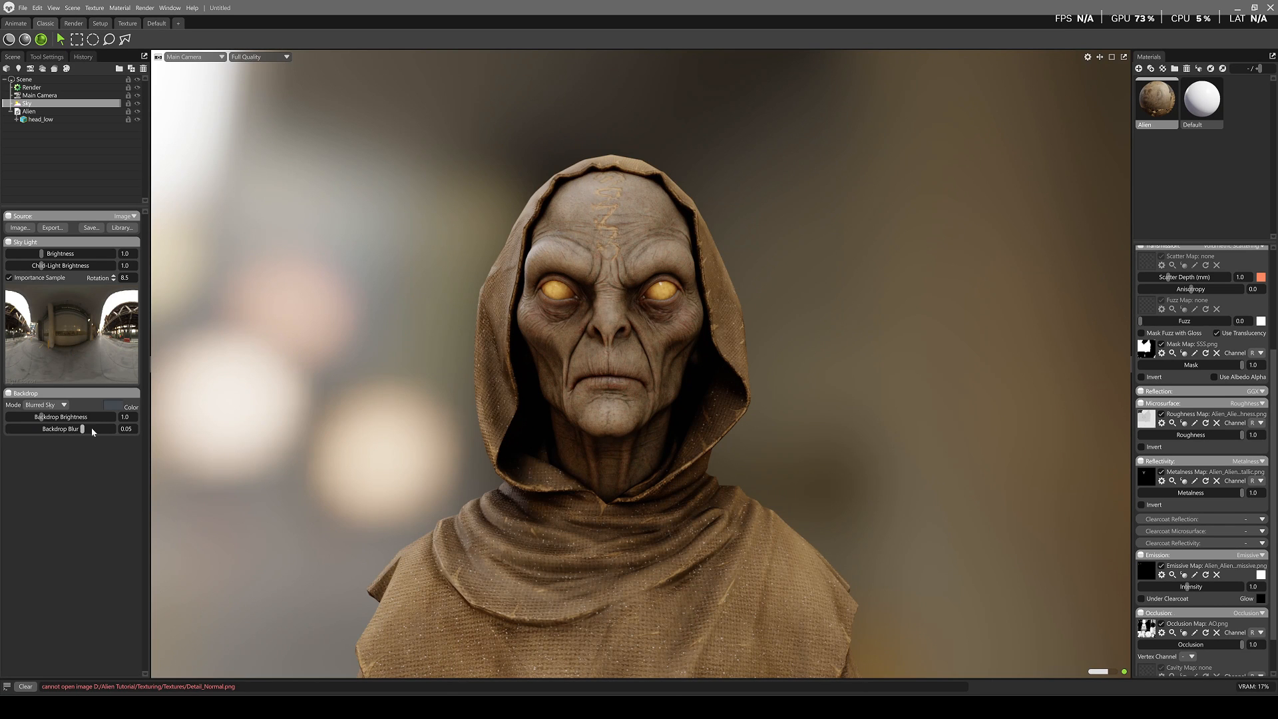
drag(42, 417, 30, 417)
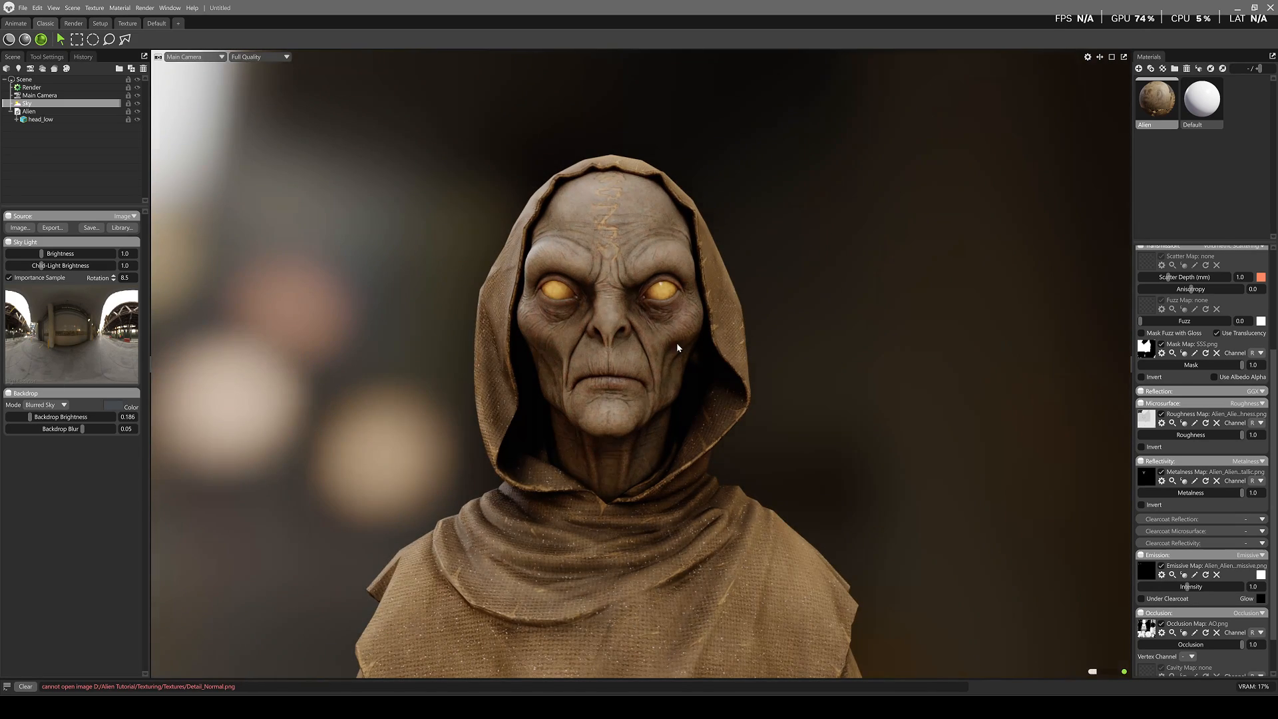
Rotate the sky lighting around the bust to about -173.5 degrees
shift+right_drag(678, 346, 500, 409)
right_click(135, 256)
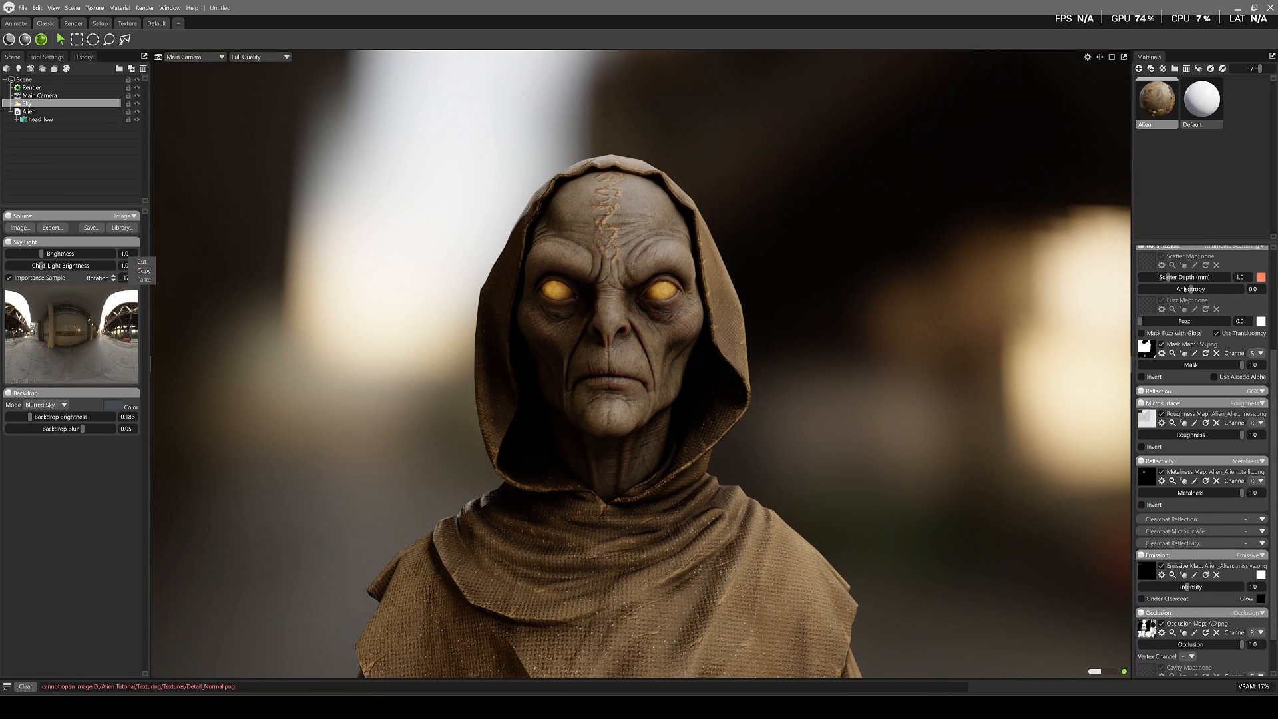
click(330, 233)
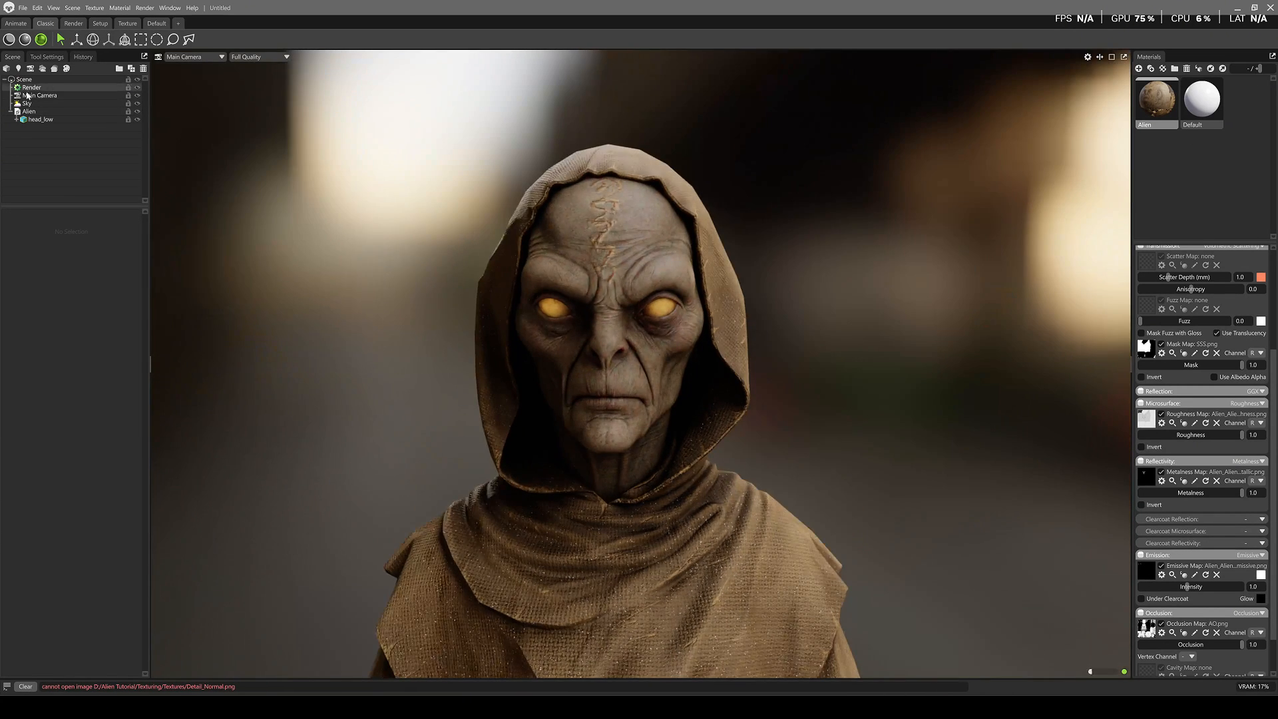
Raise the Render object's ray-tracing bounces to 4
click(31, 88)
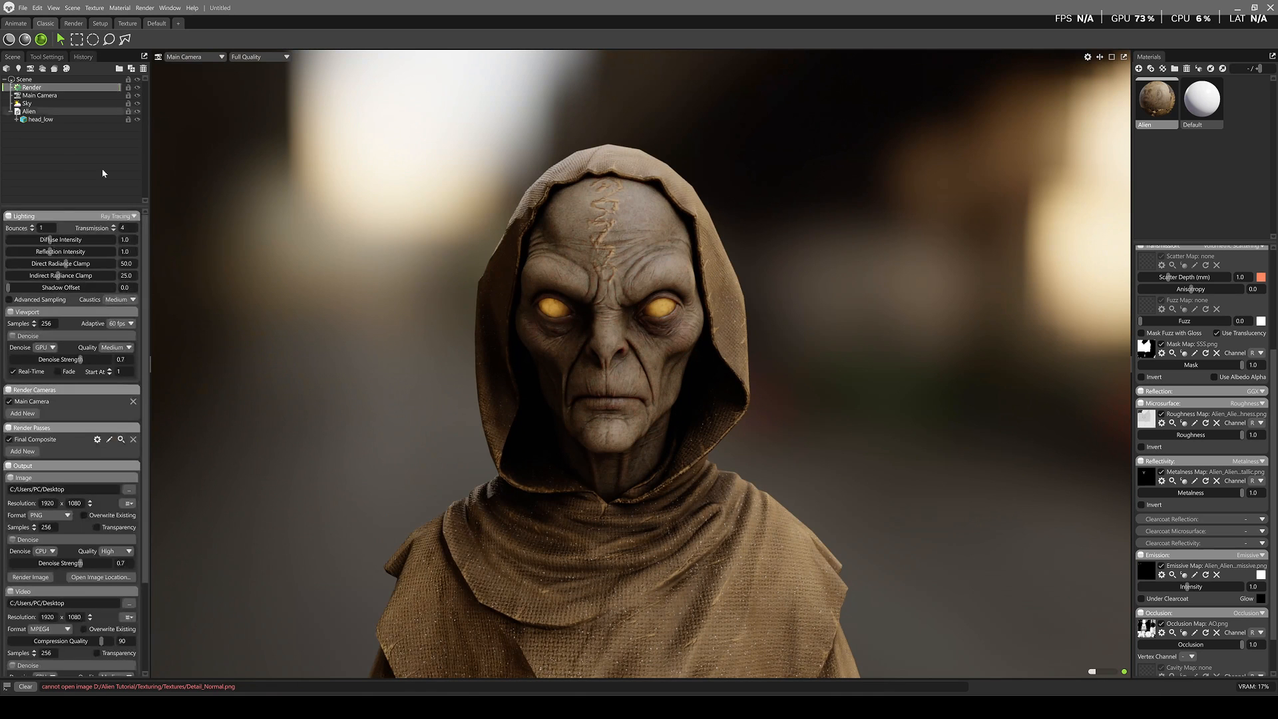
click(32, 226)
click(32, 226)
click(32, 226)
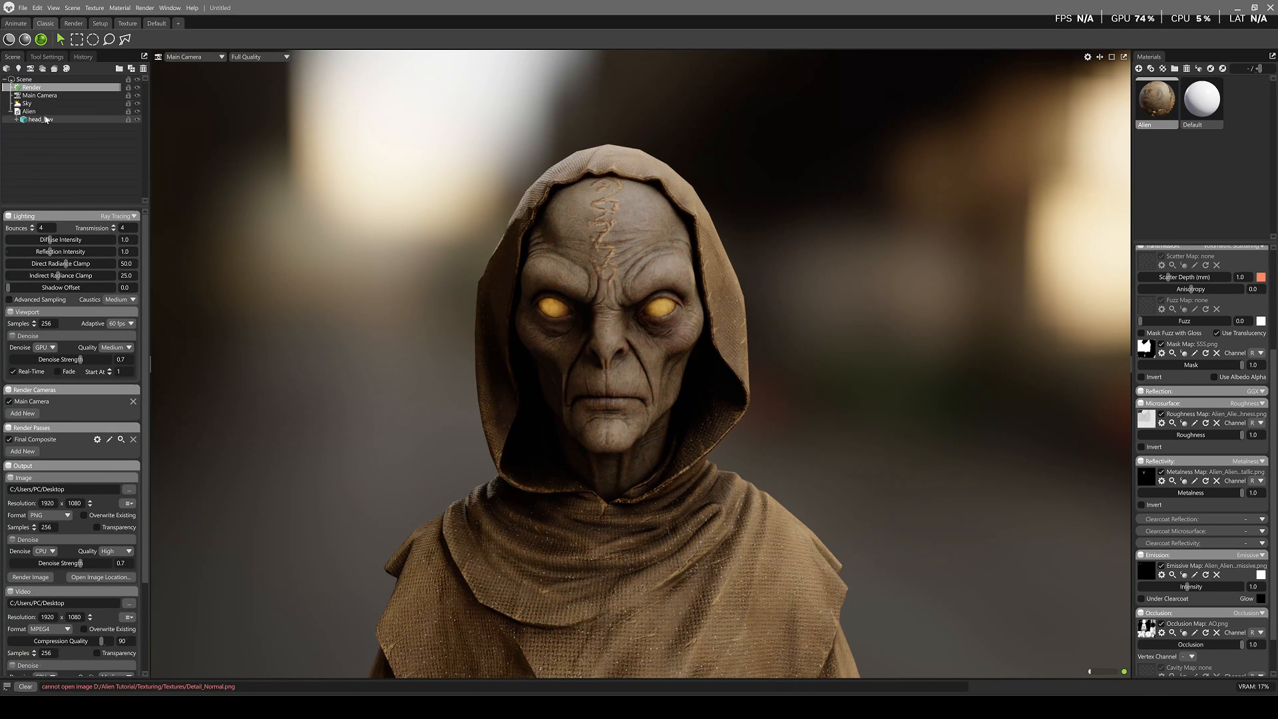
Set the Sky's light brightness to 0.4
click(27, 103)
click(124, 254)
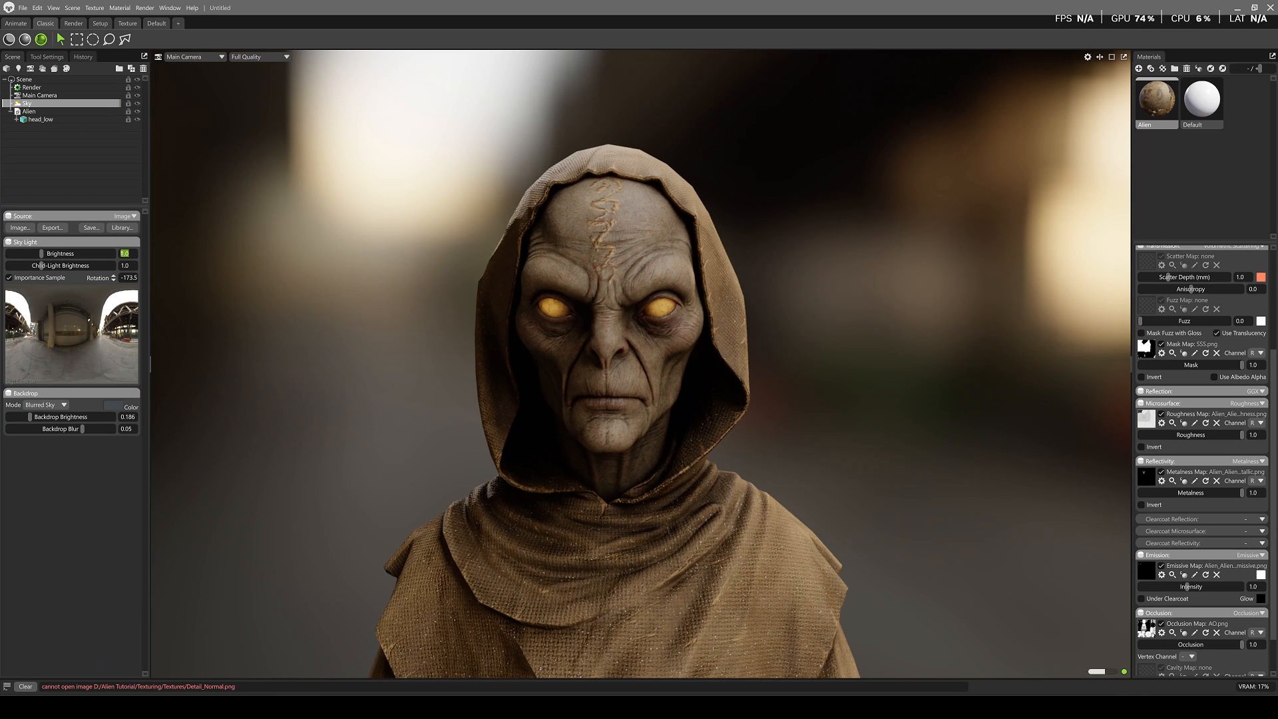
text(0.4)
key(Return)
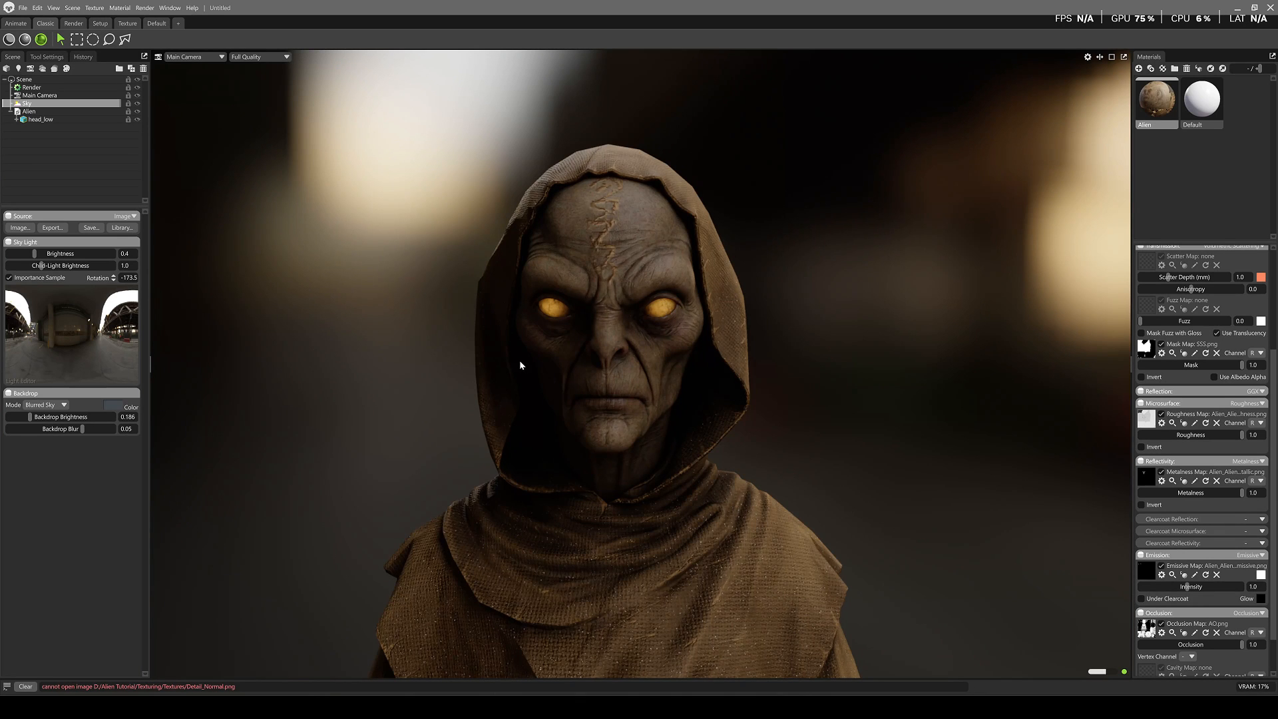
Add a spot light from a raised three-quarter view of the bust and check how it lights the face
scroll(517, 370, down, 6)
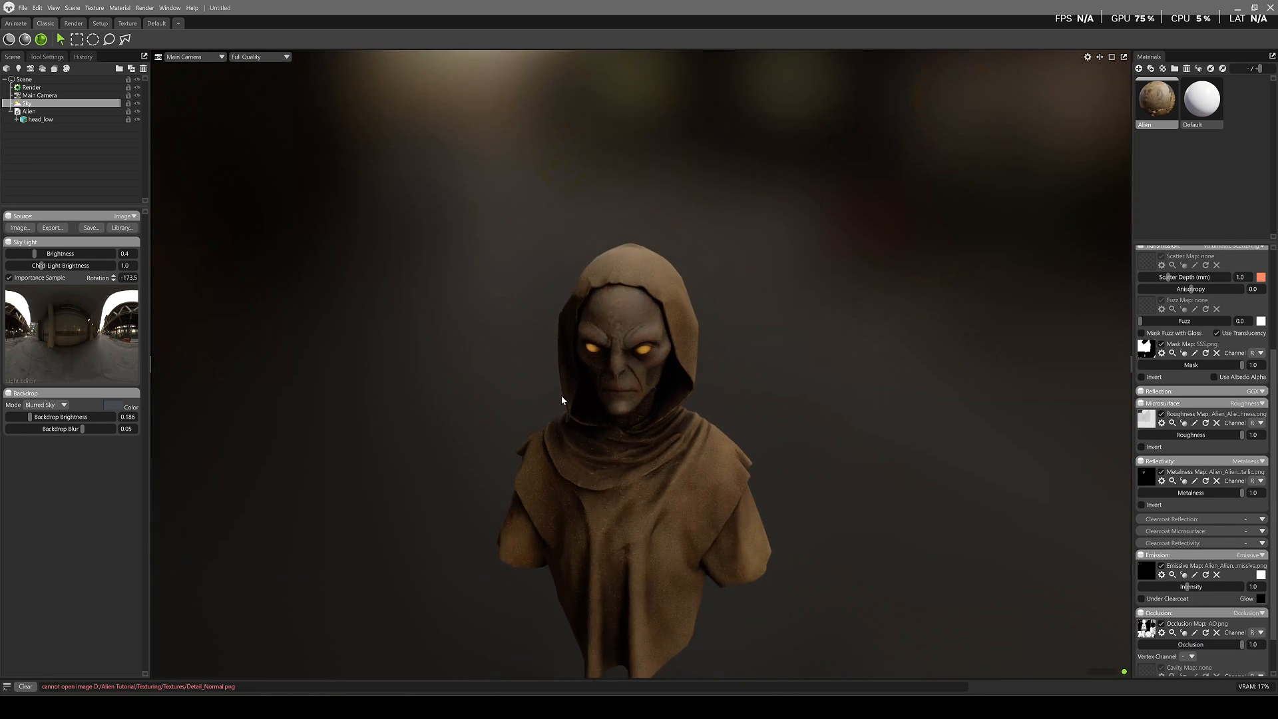
drag(561, 395, 553, 433)
scroll(553, 433, up, 4)
drag(666, 480, 641, 488)
middle_drag(641, 488, 665, 451)
drag(665, 451, 679, 429)
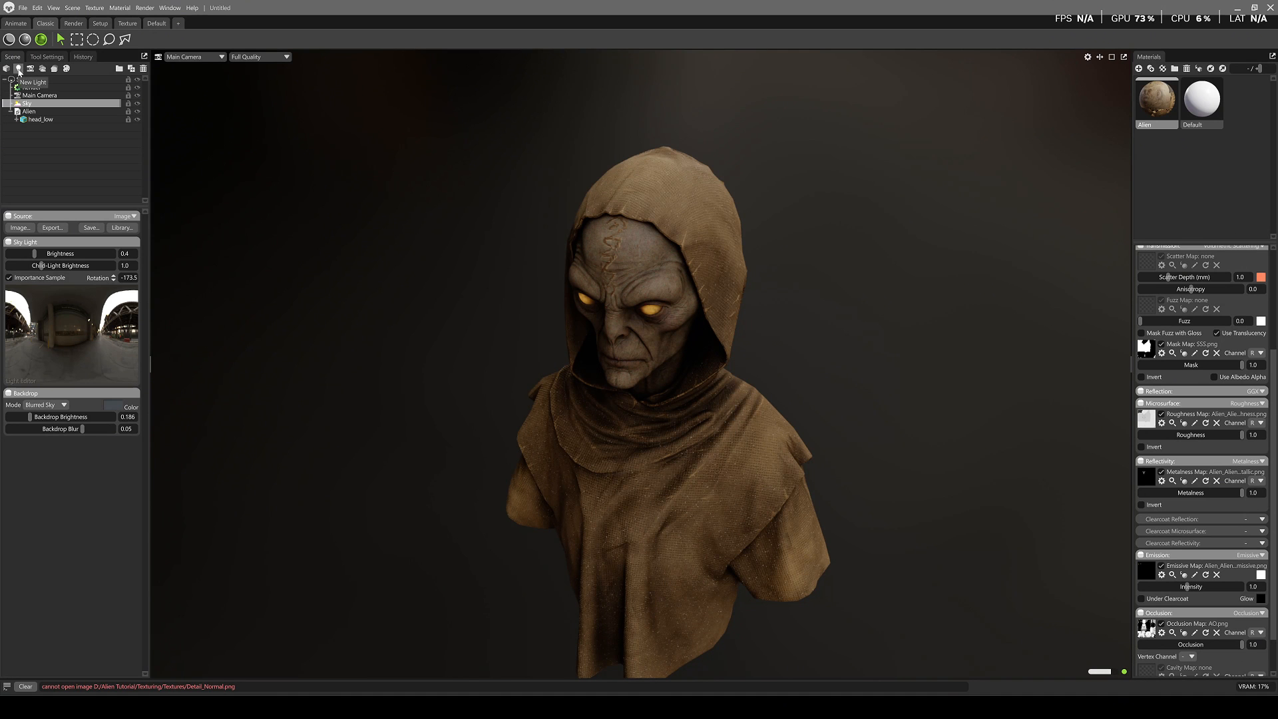
click(18, 68)
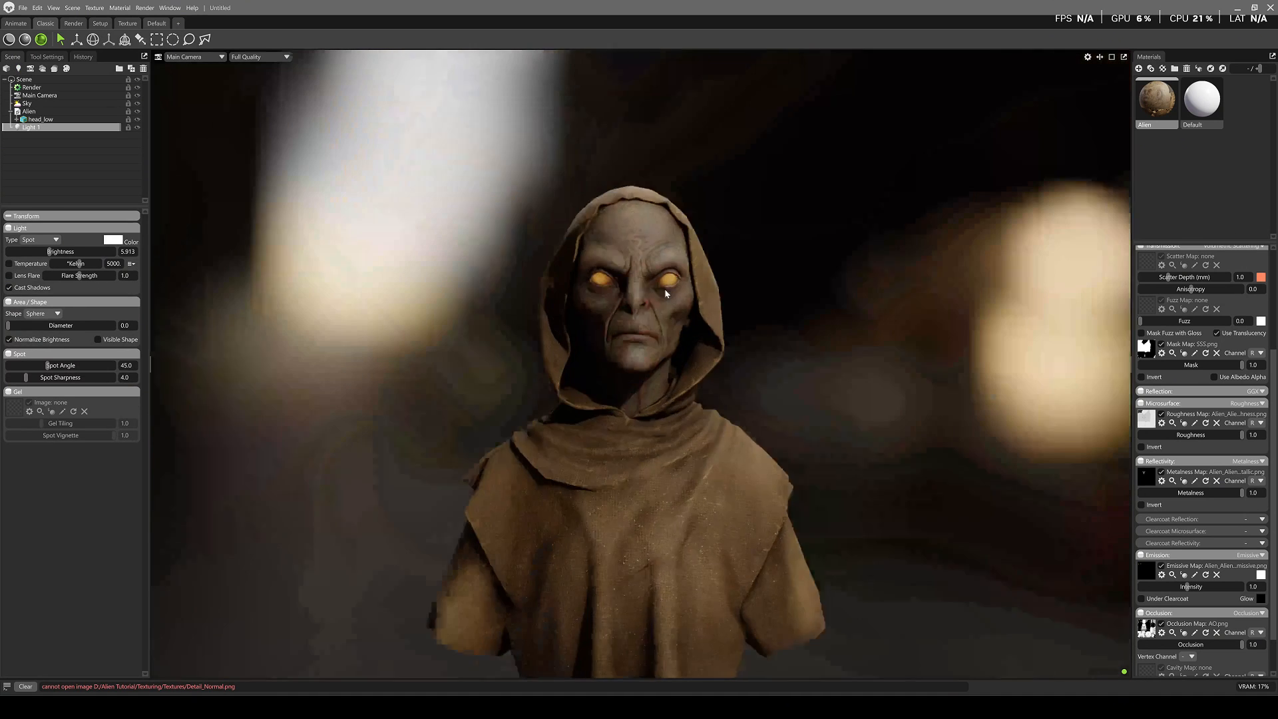
scroll(665, 289, up, 5)
drag(665, 290, 550, 388)
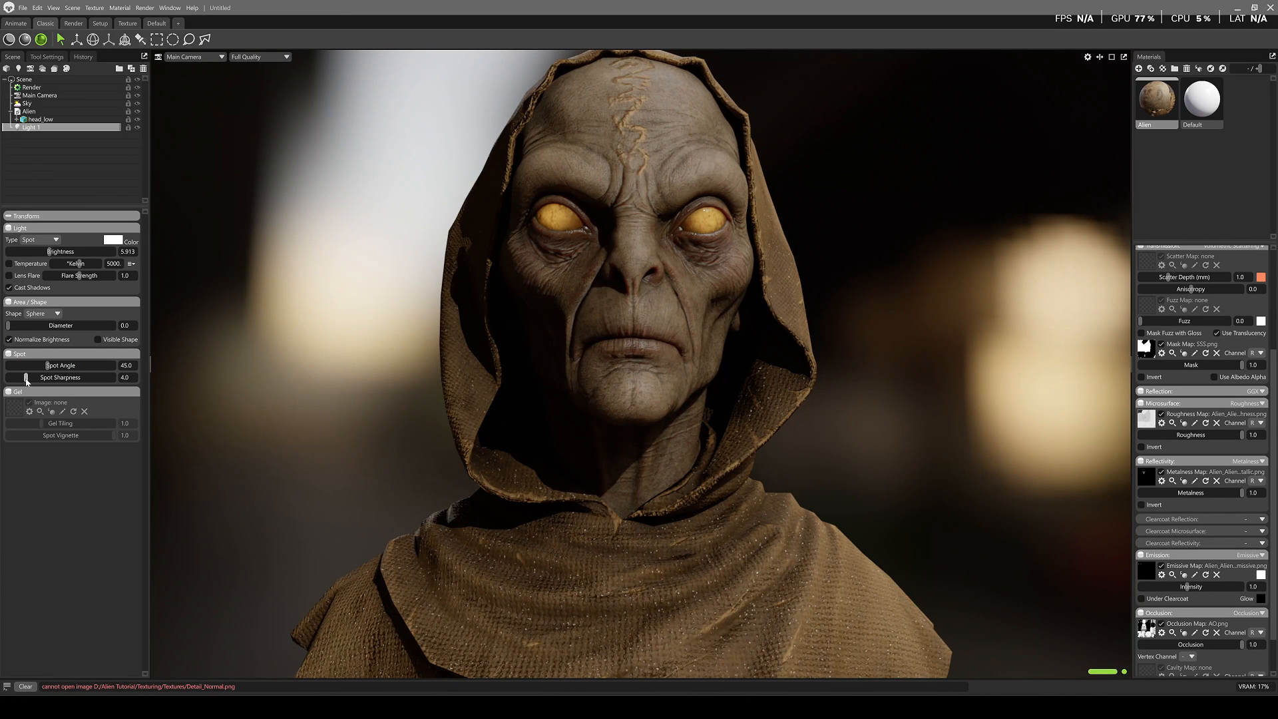
Set the spot light's sharpness to 1.0, diameter to about 95.29 and spot angle to about 51.51, checking the bust
drag(26, 379, 69, 366)
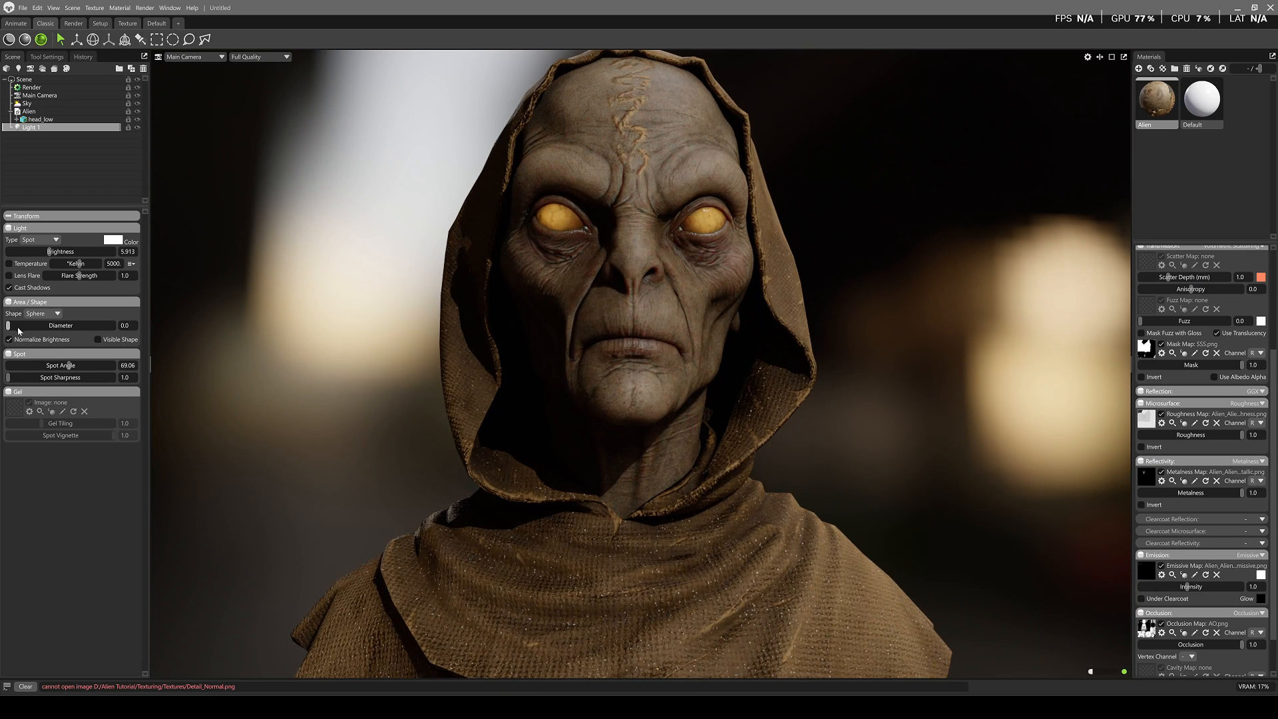
drag(8, 325, 69, 327)
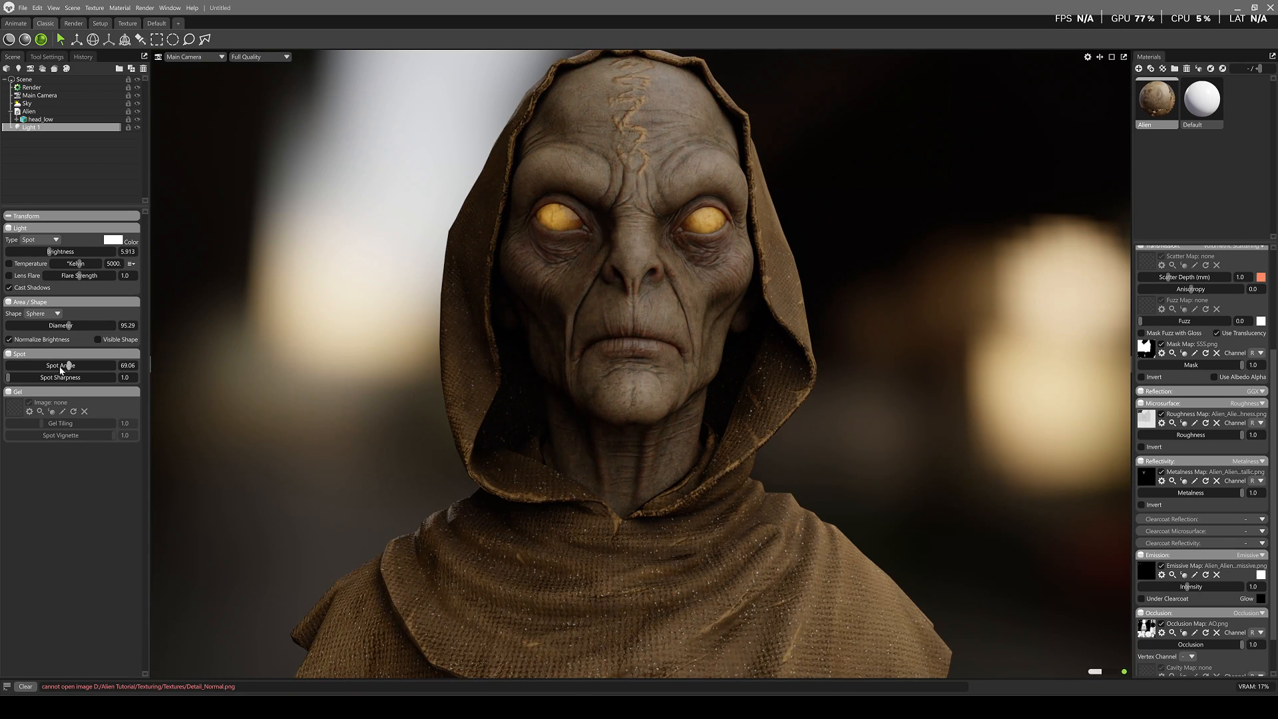
mouse_move(60, 368)
mouse_down()
mouse_move(40, 372)
mouse_move(53, 371)
mouse_up()
scroll(667, 348, down, 5)
drag(667, 348, 583, 333)
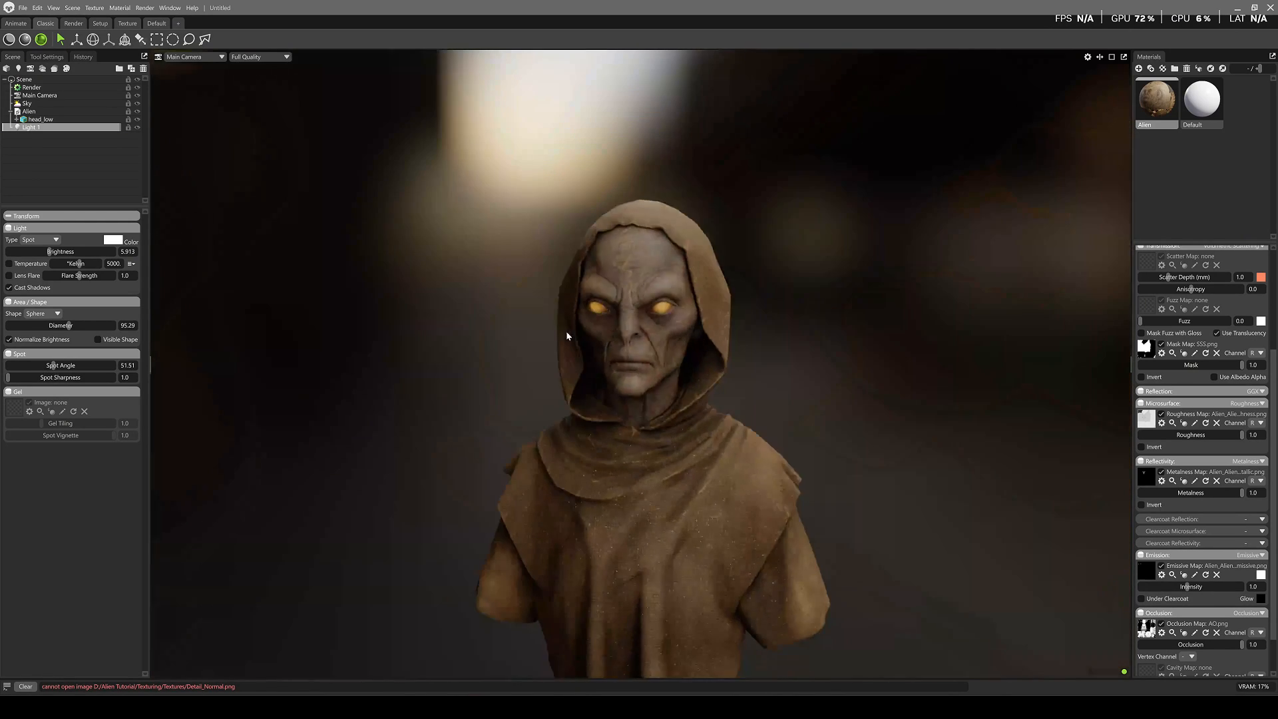
scroll(565, 368, up, 3)
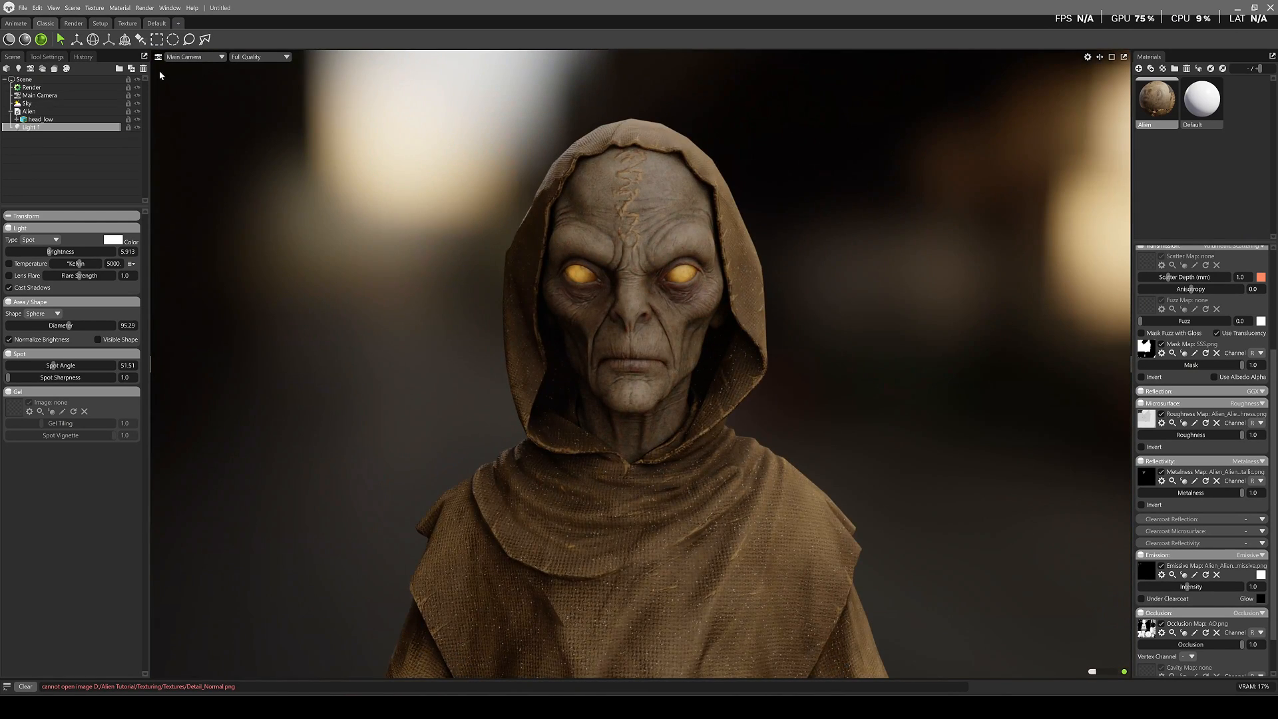
Activate the rotation gizmo for the light and show the guides in the viewport
scroll(584, 303, down, 5)
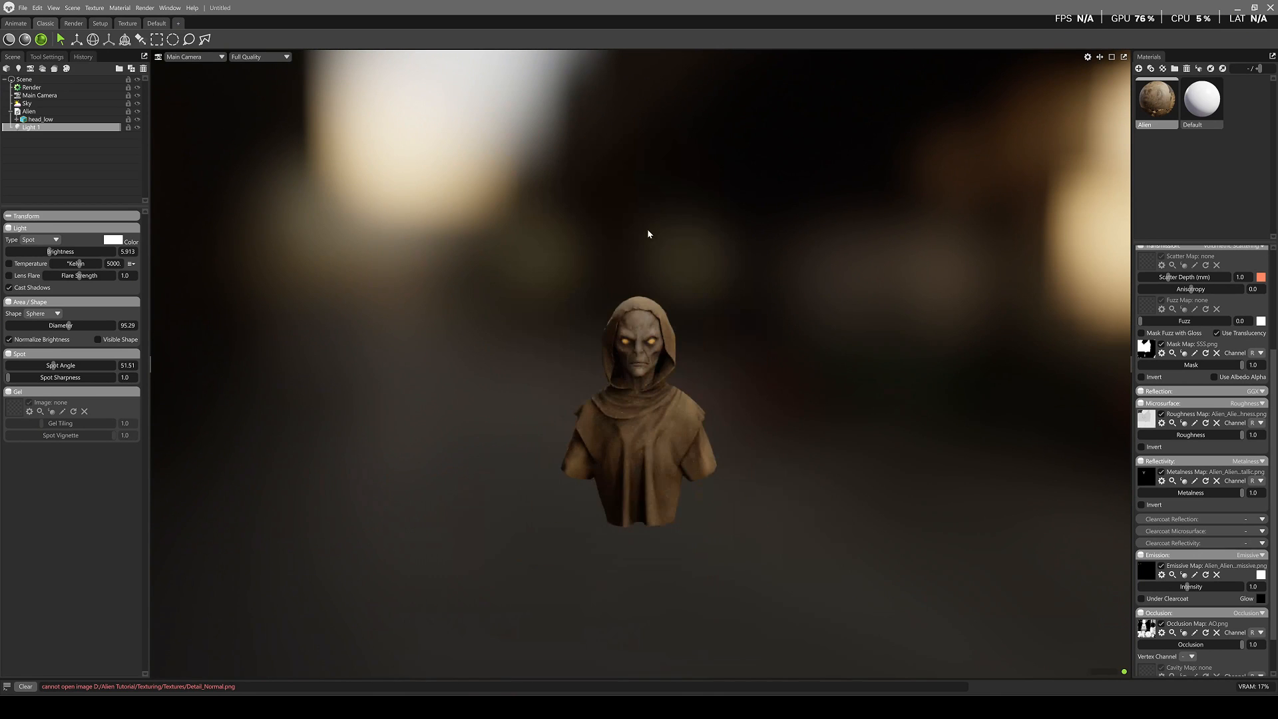
key(e)
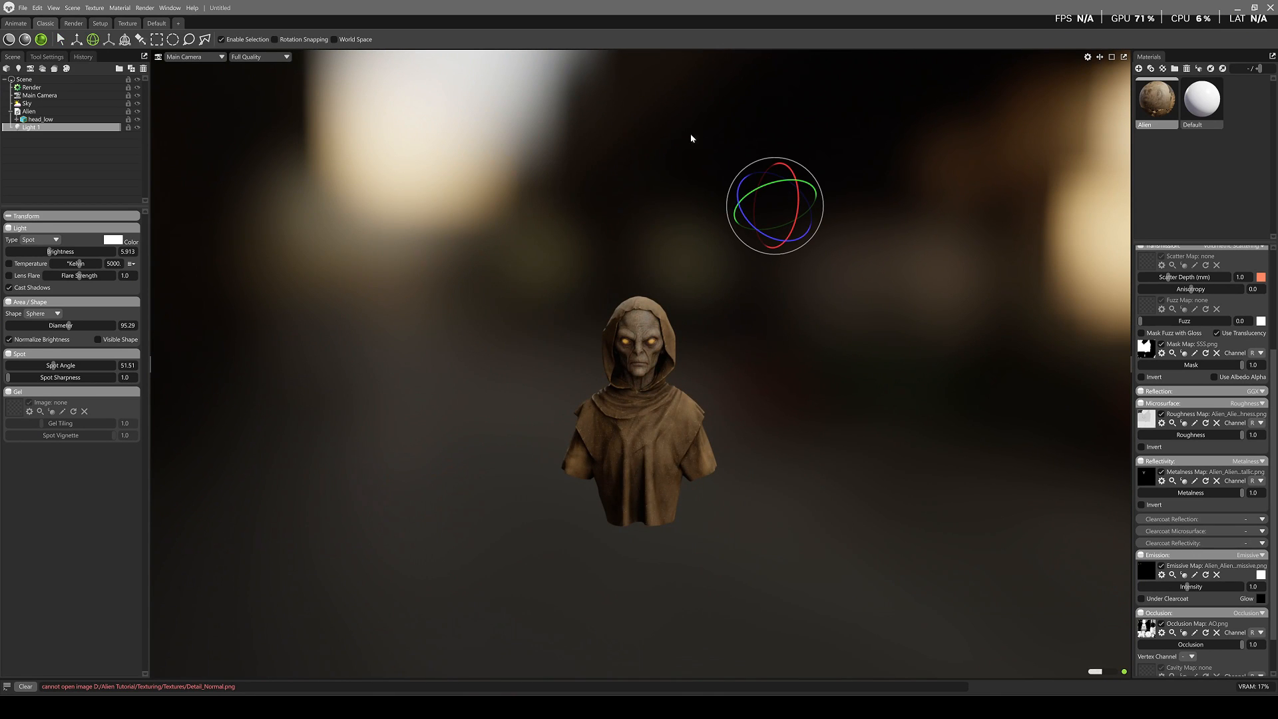
click(1087, 58)
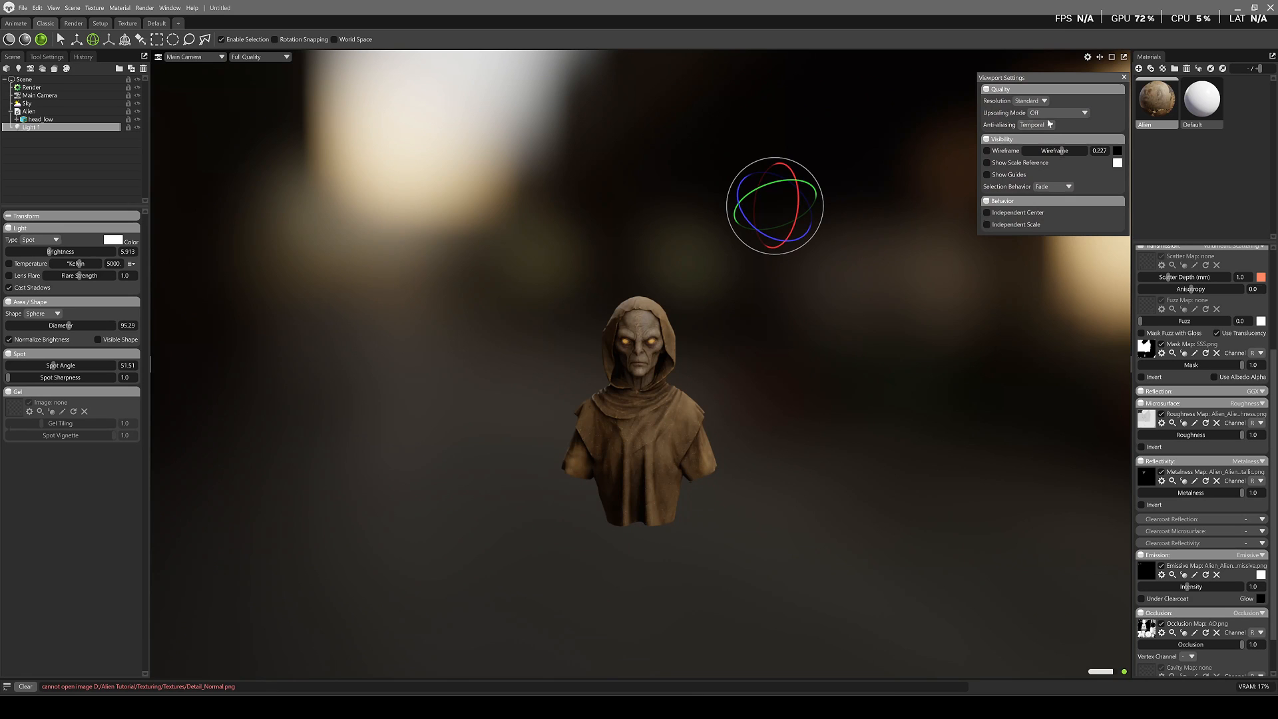
click(988, 175)
click(1123, 78)
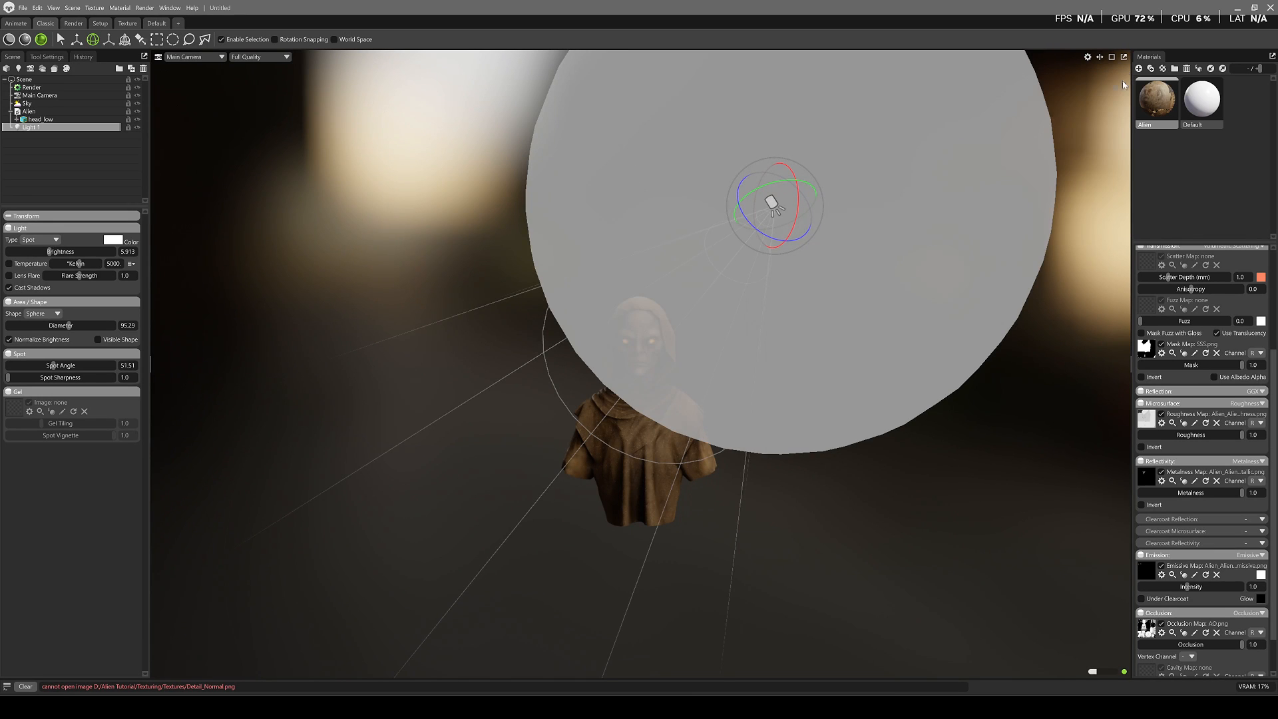
Reduce the spot light's diameter to 18.0 and tilt its beam upward toward the bust's head
drag(50, 325, 43, 326)
alt+drag(921, 234, 844, 237)
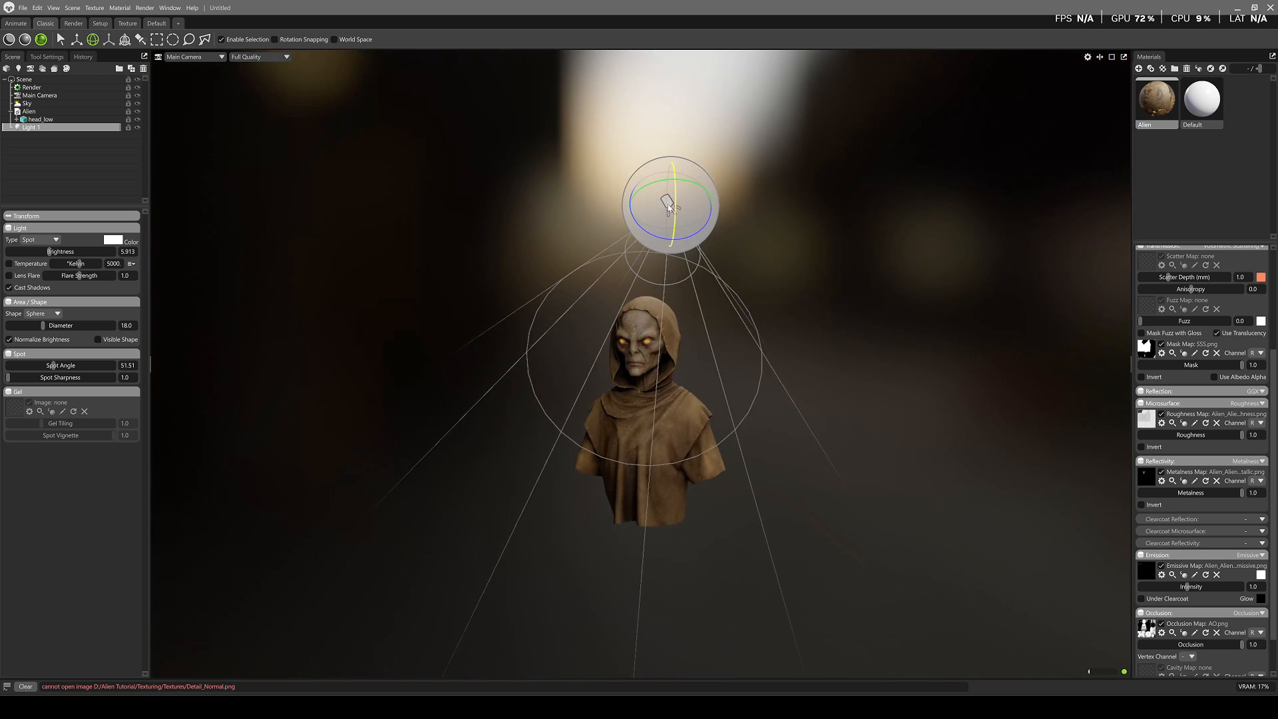
drag(674, 204, 673, 212)
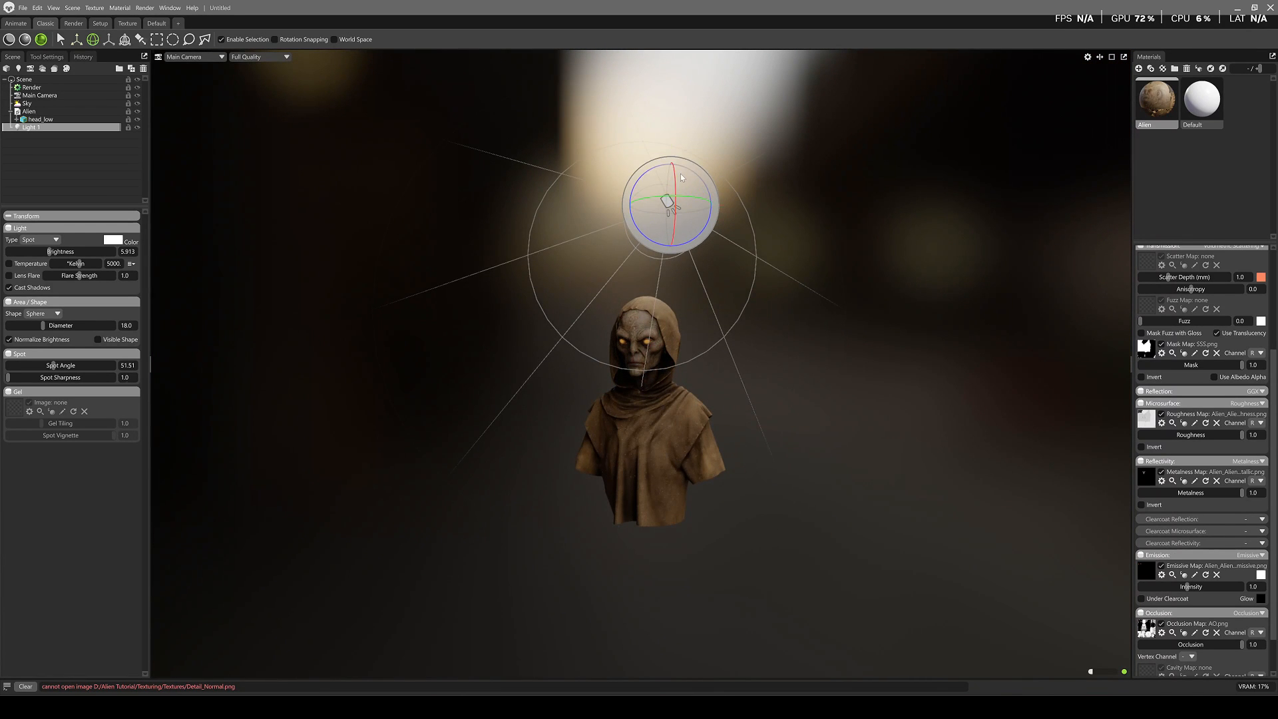
Move the spot light down closer to the bust's head level and check the face lighting up close
key(w)
drag(670, 163, 665, 270)
alt+drag(605, 307, 676, 332)
scroll(684, 353, up, 5)
scroll(676, 333, up, 5)
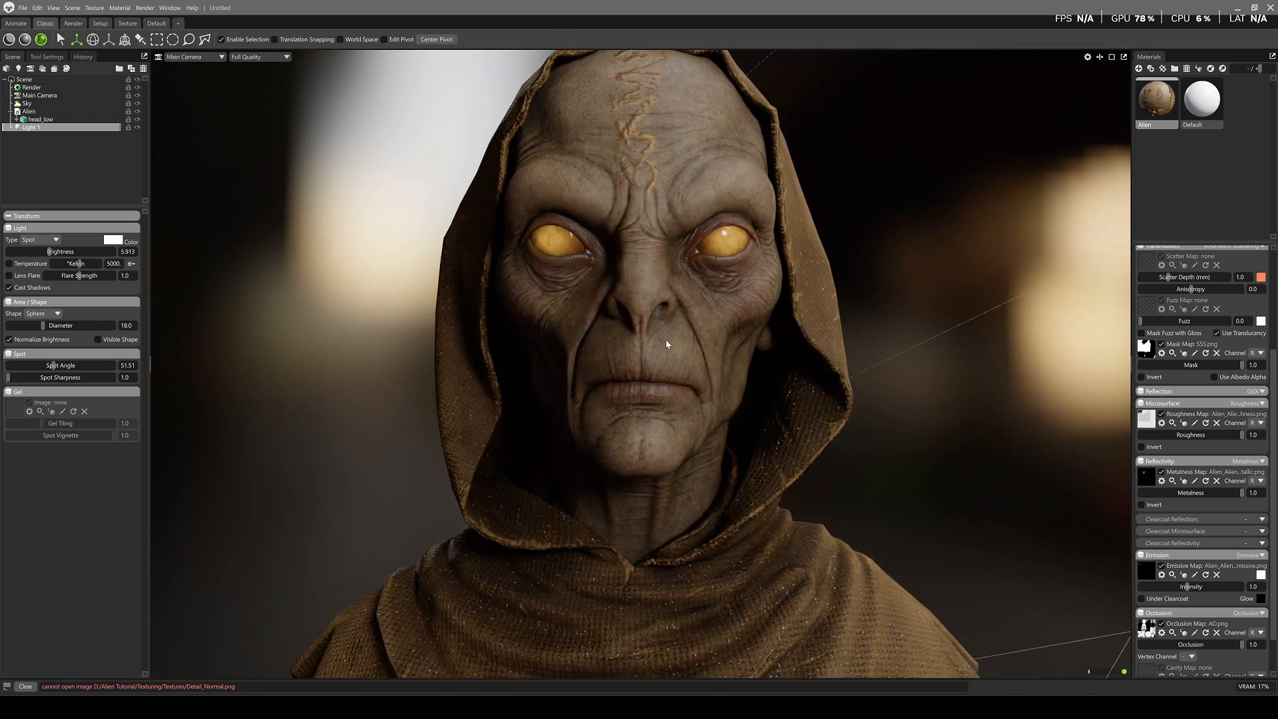
Delete the spot light from the scene
scroll(665, 343, down, 5)
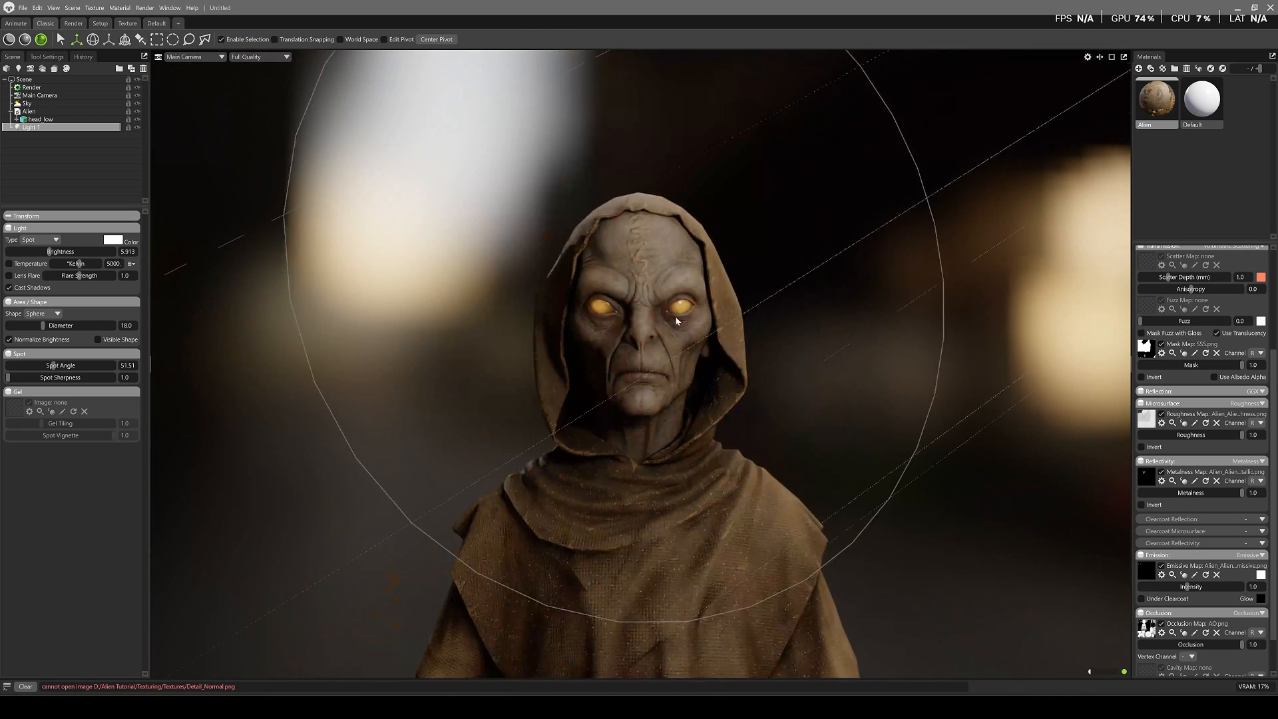
scroll(674, 315, down, 3)
click(143, 69)
Add a fresh spot light from a slightly raised side view of the bust and inspect the shadows on the face
scroll(613, 300, up, 5)
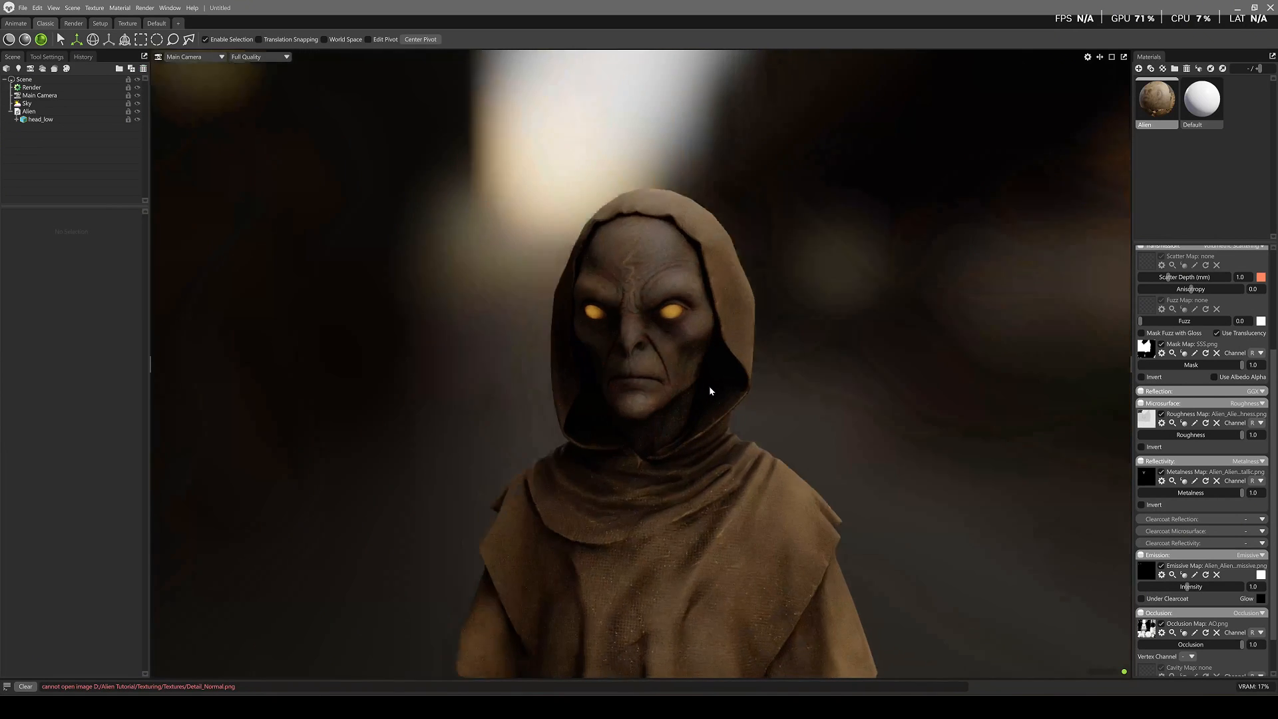
alt+drag(666, 421, 682, 390)
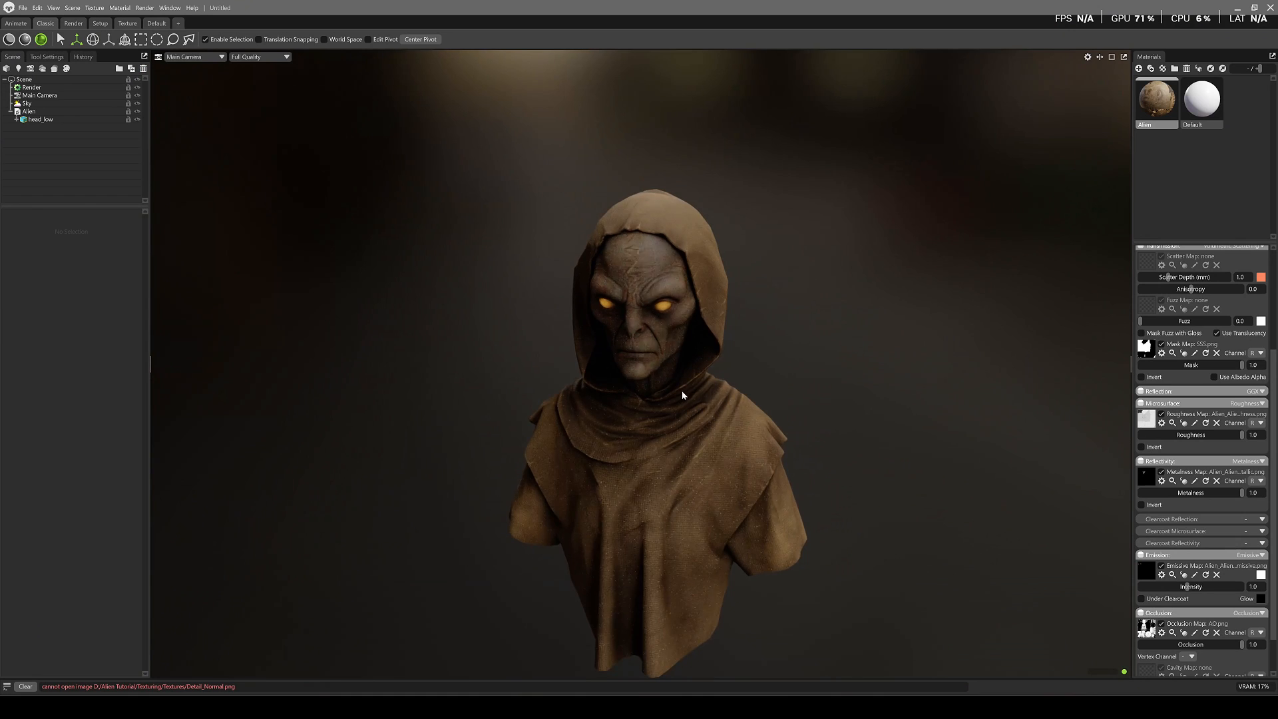
click(18, 69)
alt+drag(551, 343, 639, 419)
scroll(639, 419, up, 8)
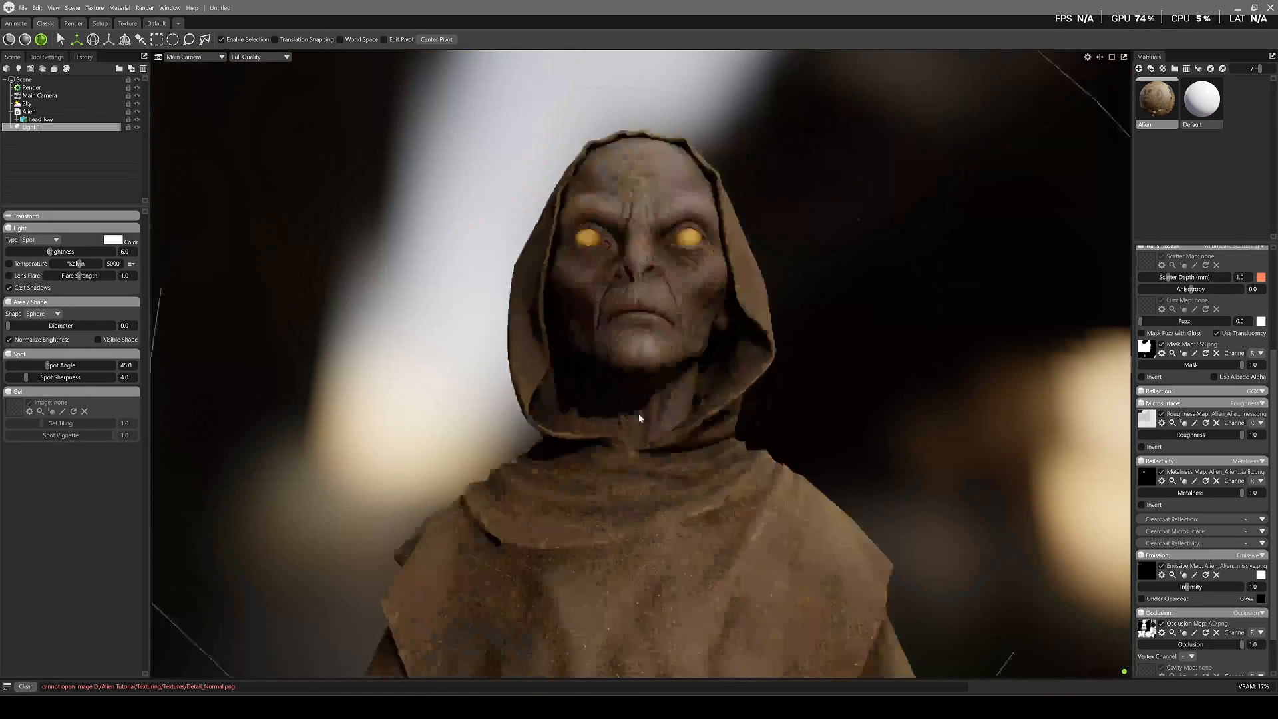
scroll(621, 221, down, 2)
alt+drag(620, 221, 434, 254)
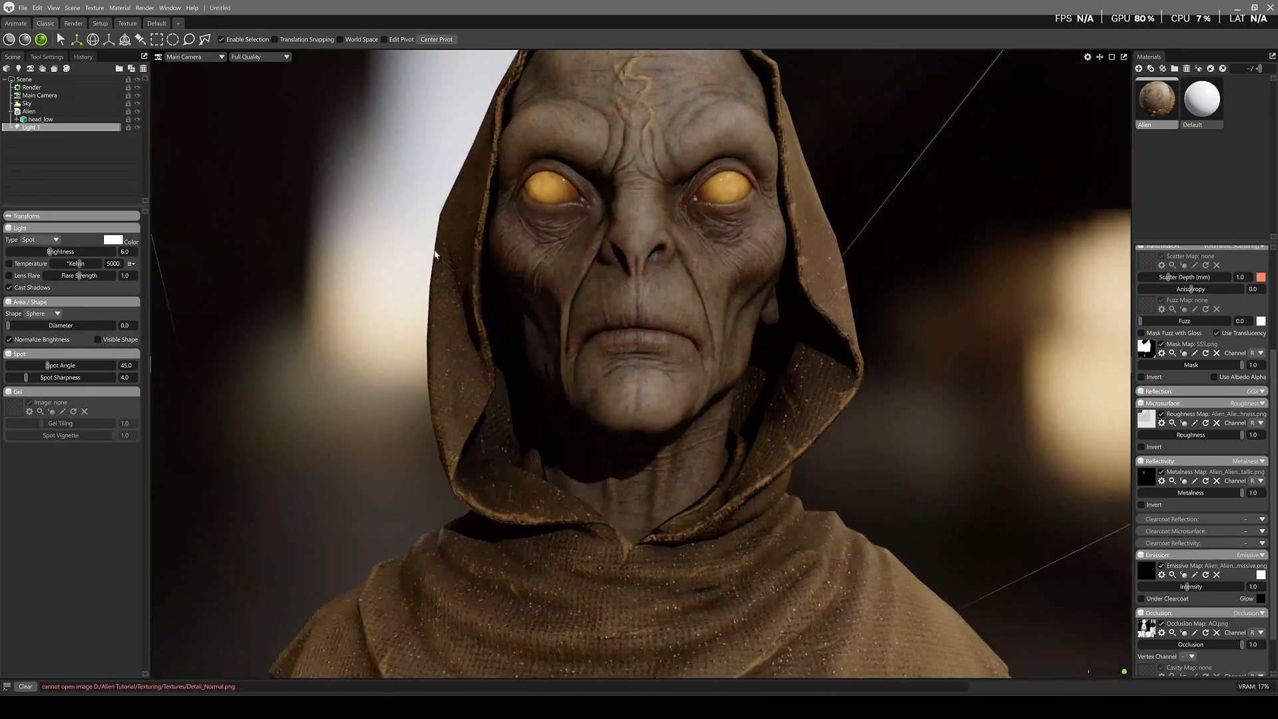
Widen the spot light's angle to 101.3, lower its sharpness to 1.0 and set its diameter to 26.87
drag(27, 376, 98, 371)
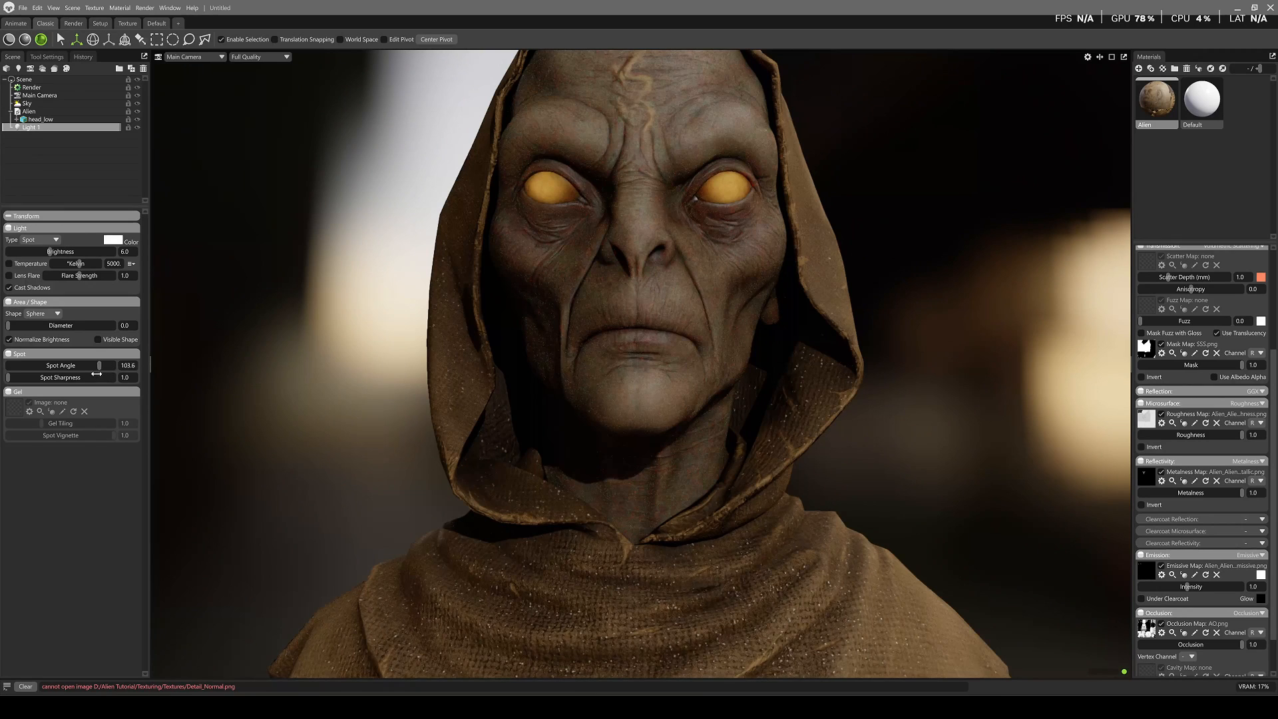
drag(11, 328, 47, 332)
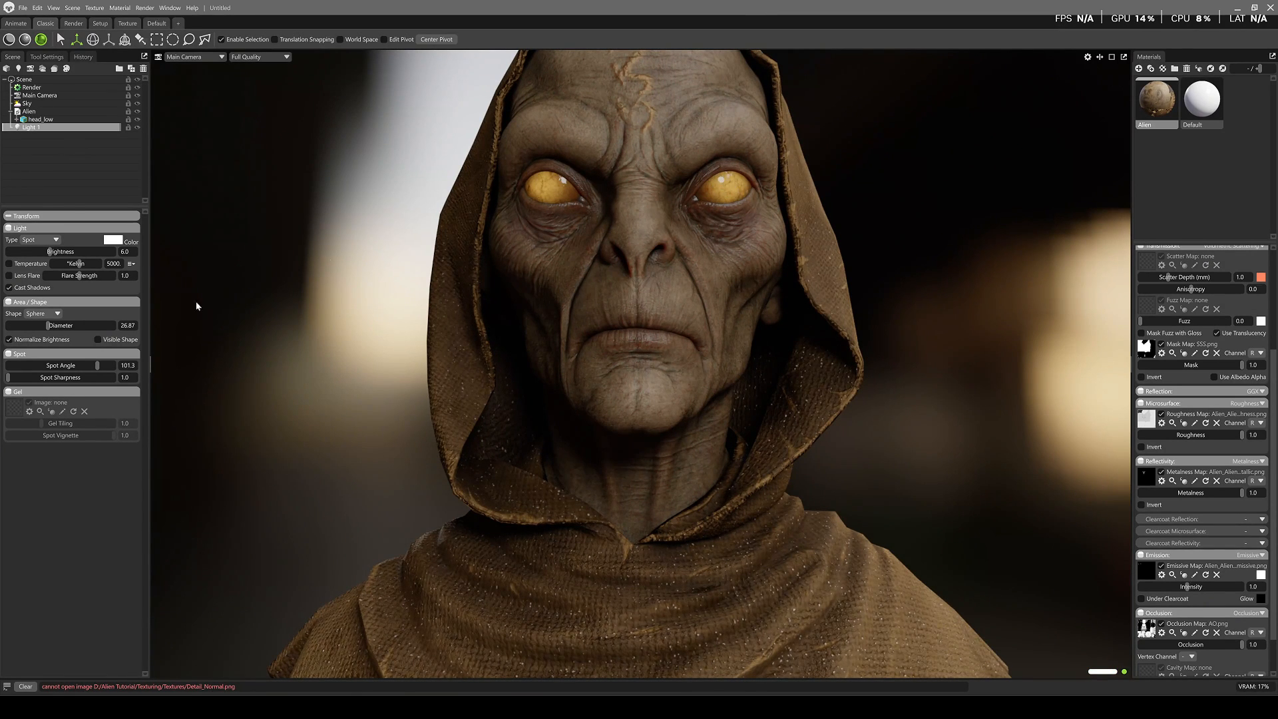
scroll(674, 290, down, 4)
alt+drag(674, 290, 667, 276)
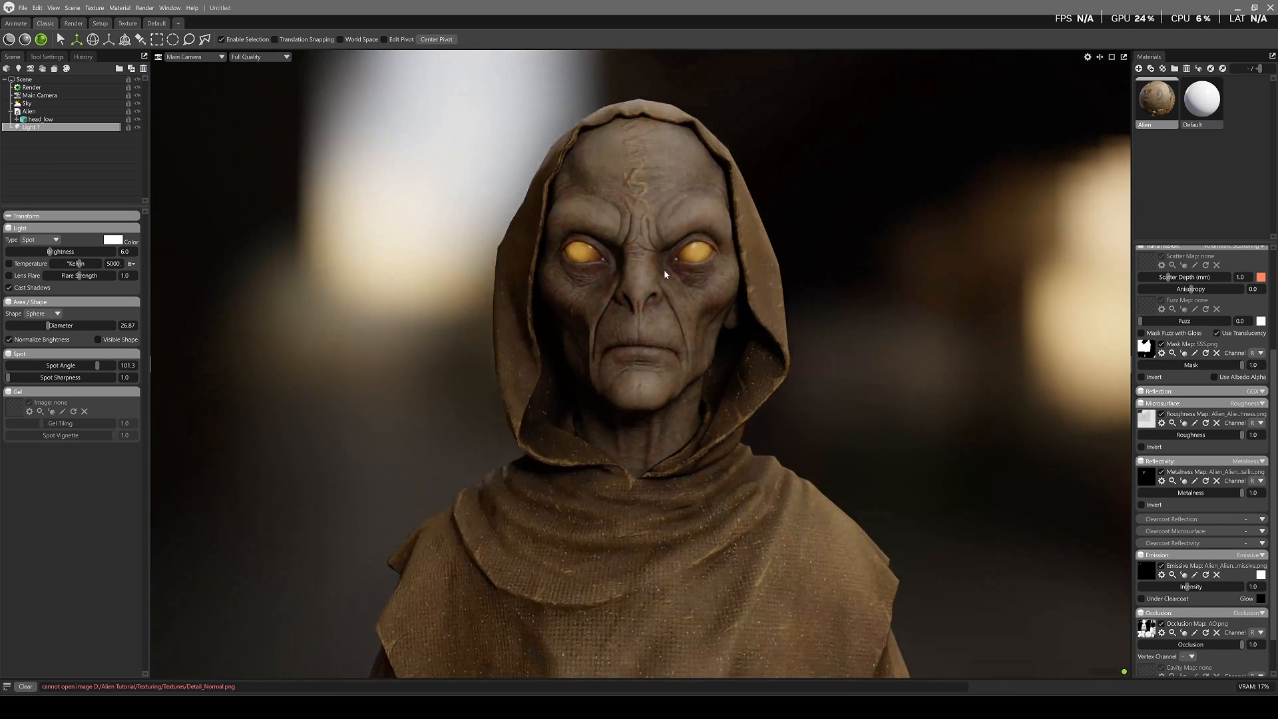
scroll(654, 288, up, 2)
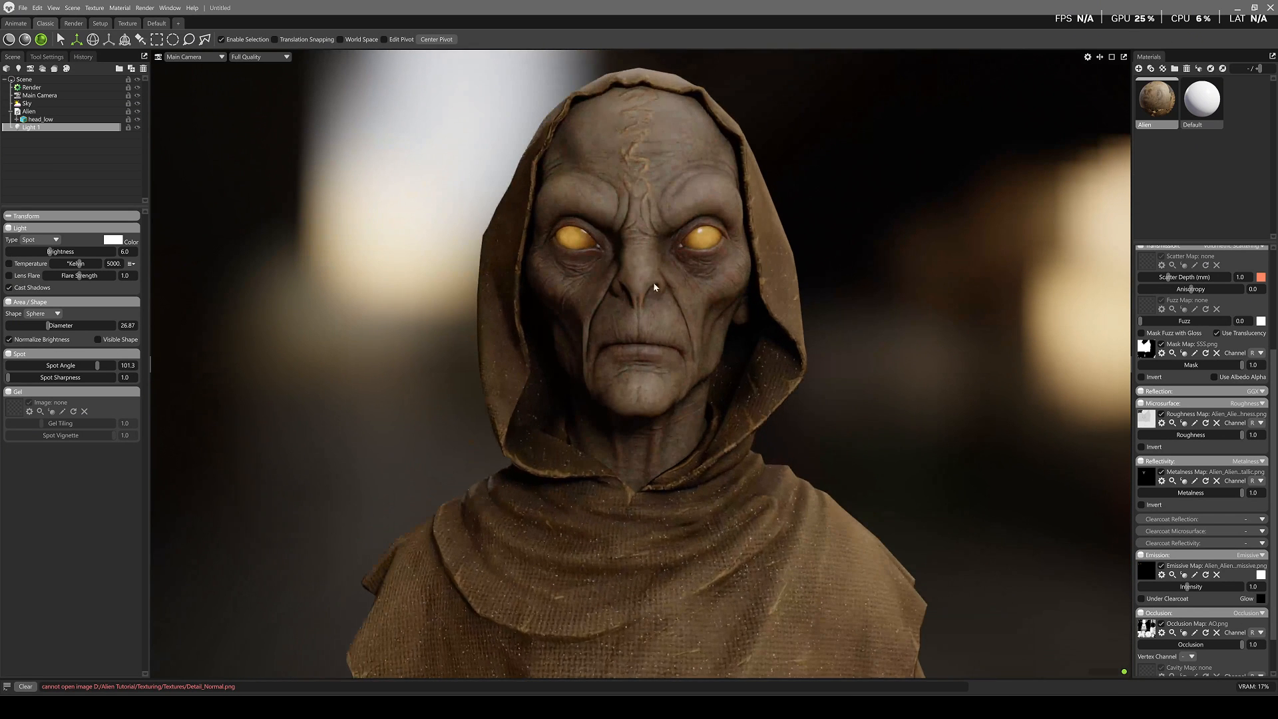
Enable colour temperature on the spot light at 6846 Kelvin and set its brightness to 6.3
click(9, 264)
drag(81, 268, 86, 265)
drag(50, 252, 53, 257)
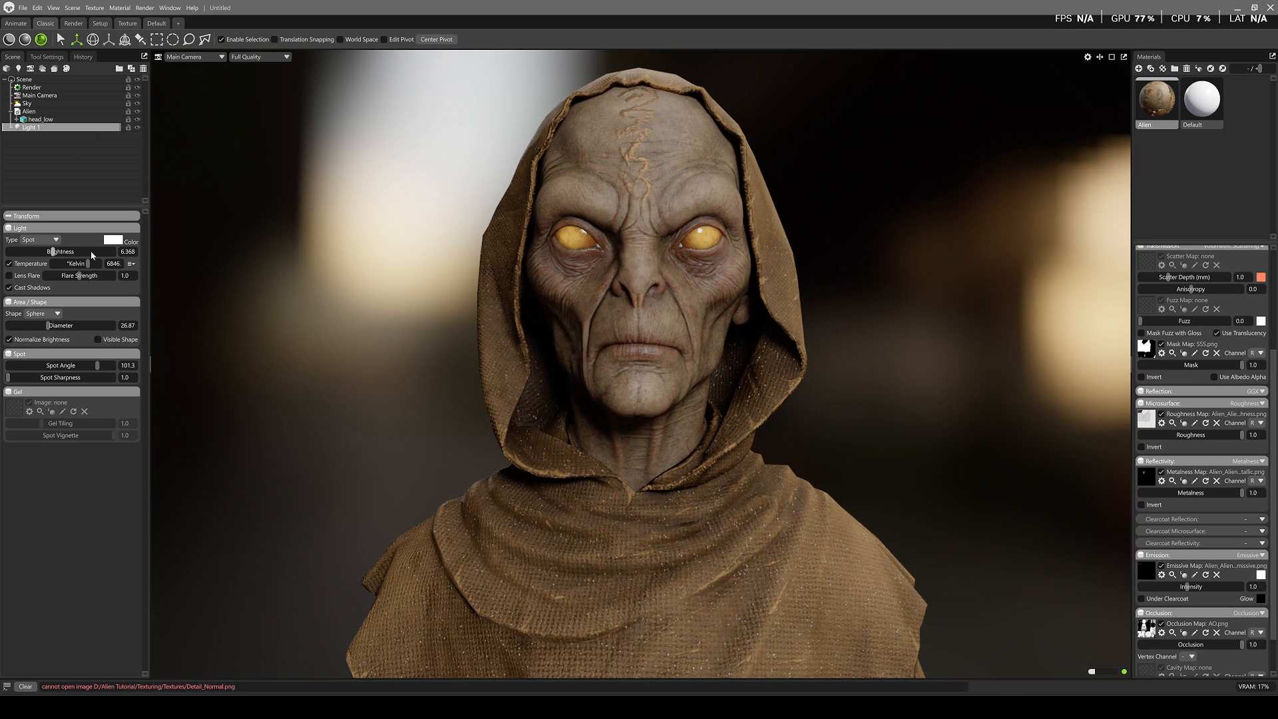
text(6)
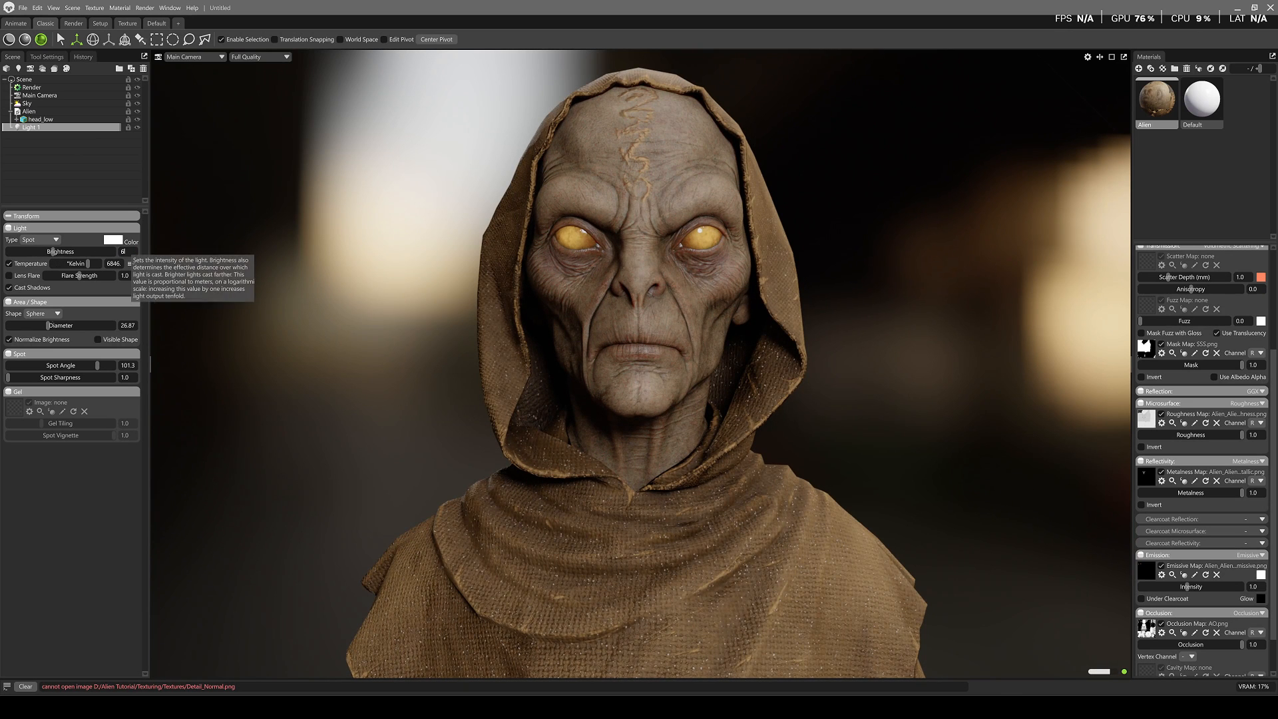
key(Return)
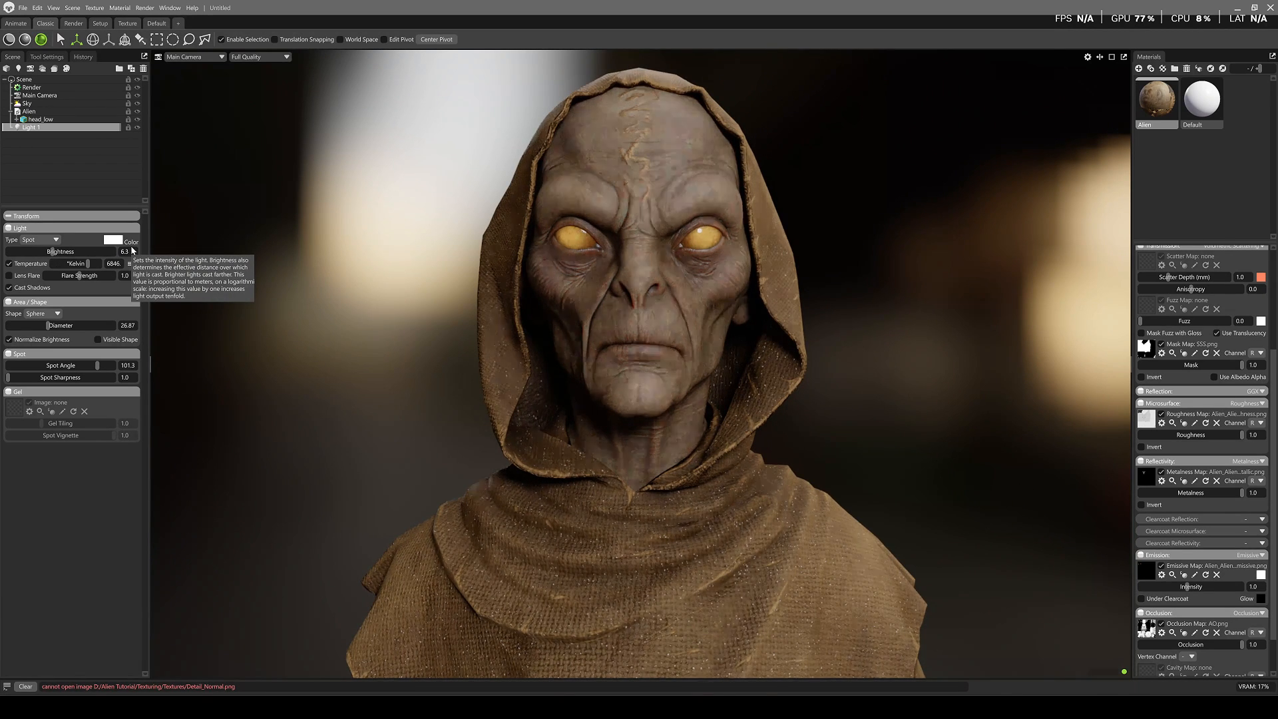
Check the bust's lighting with the light deselected and increase the sky's backdrop blur to 0.07
click(459, 223)
scroll(568, 290, down, 4)
alt+drag(655, 302, 667, 323)
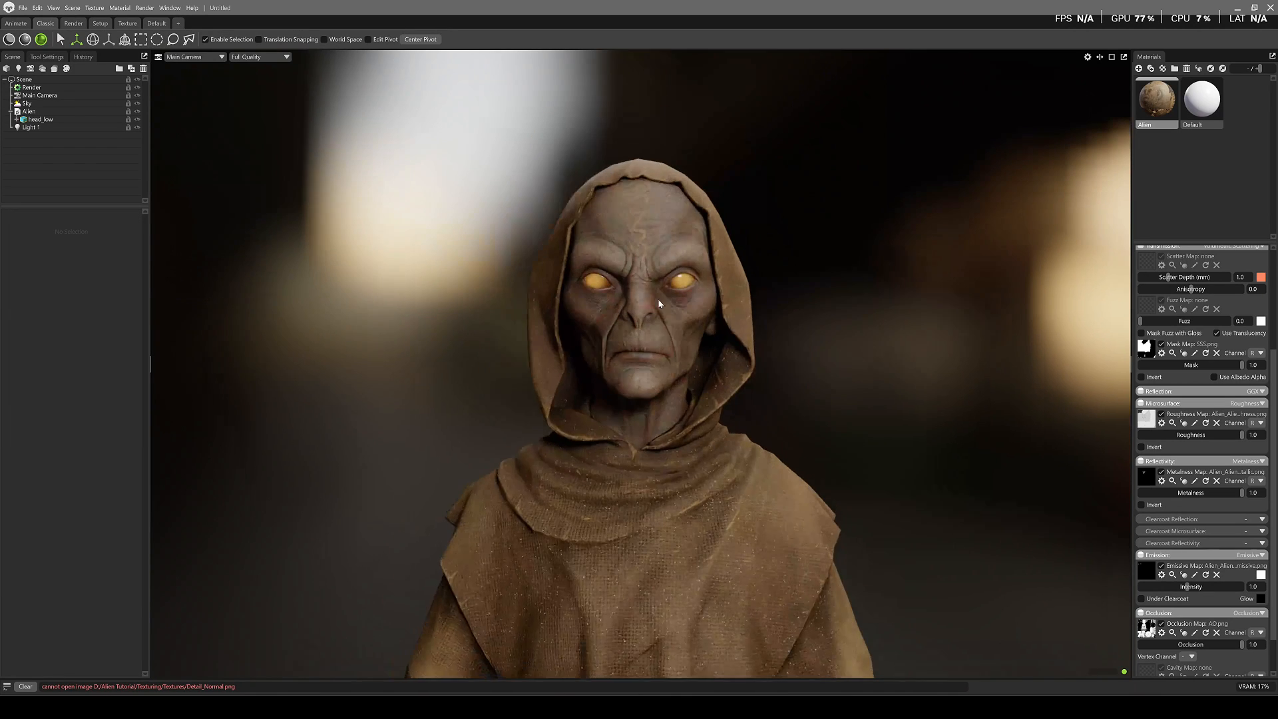
scroll(666, 332, up, 4)
alt+middle_drag(667, 324, 670, 342)
click(26, 103)
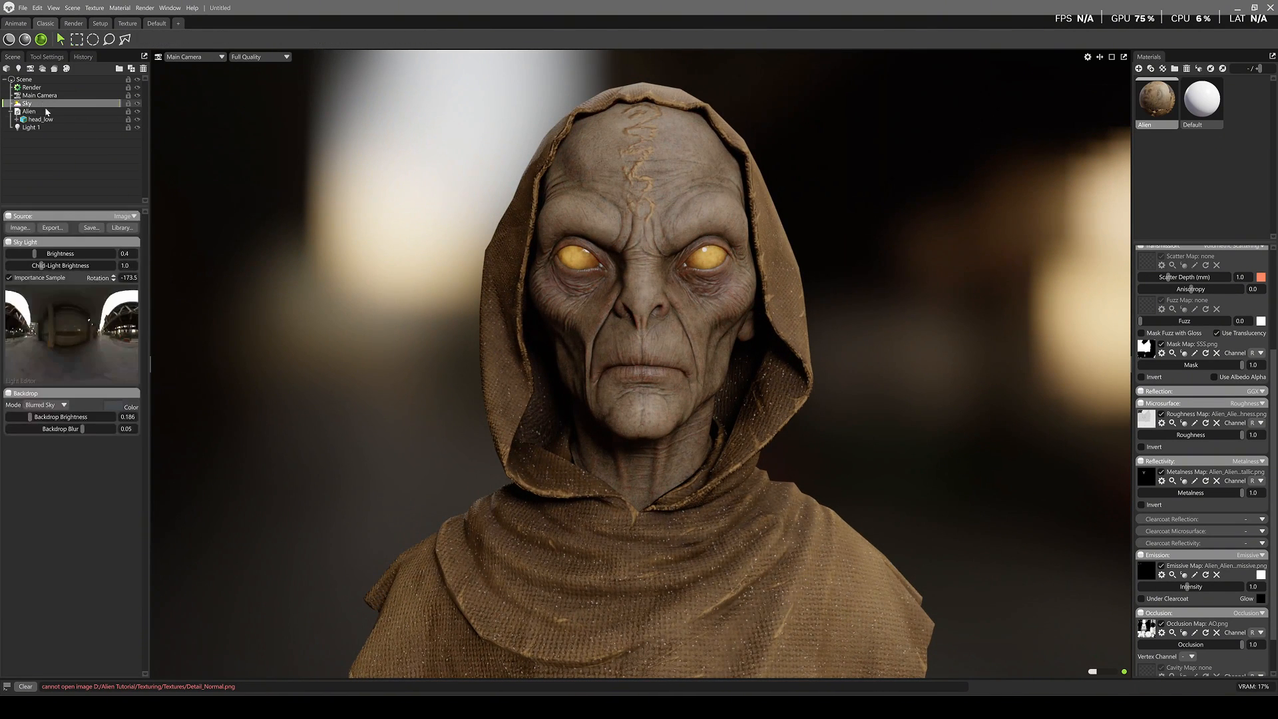
click(98, 428)
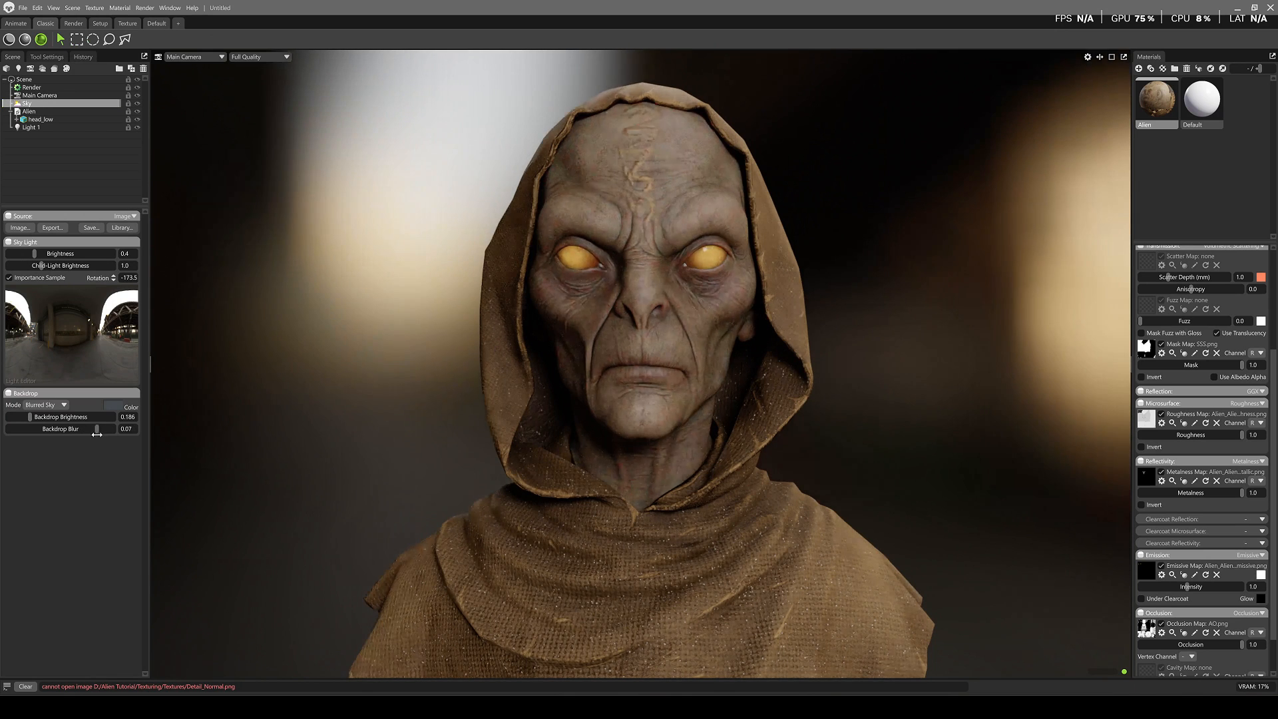
scroll(722, 298, down, 3)
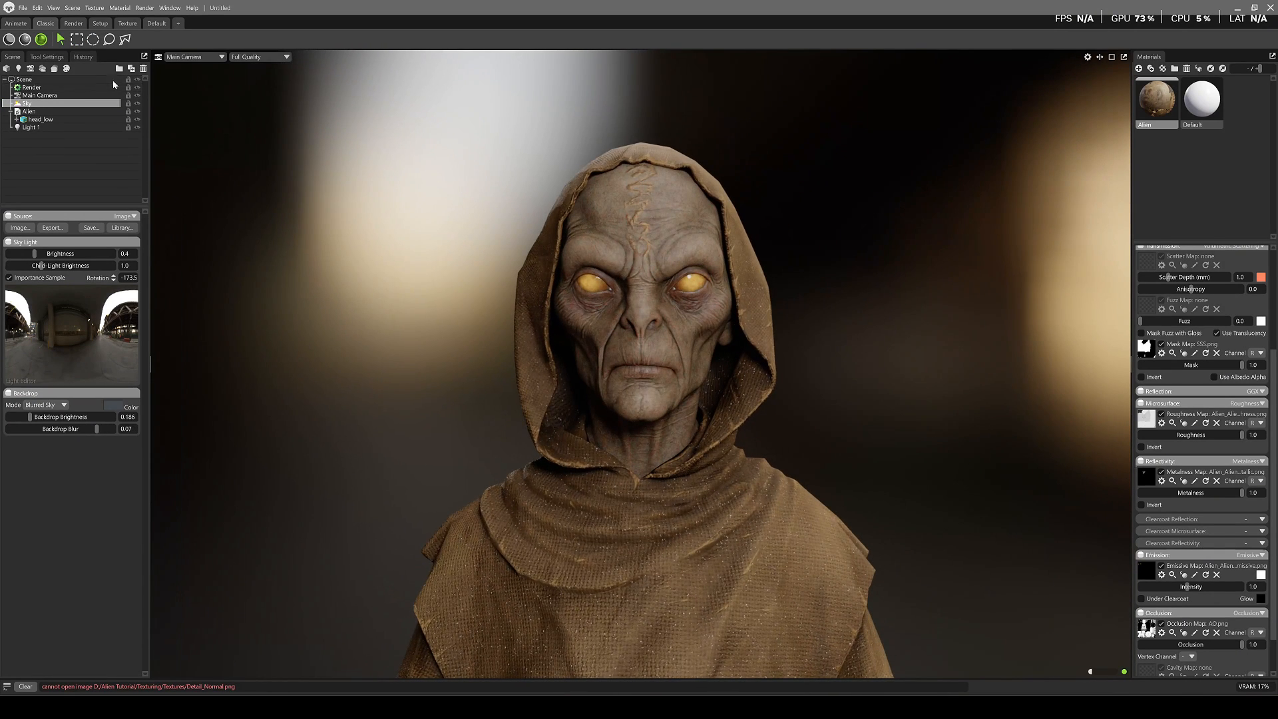
Add a new camera to the scene and rename it Render
click(30, 68)
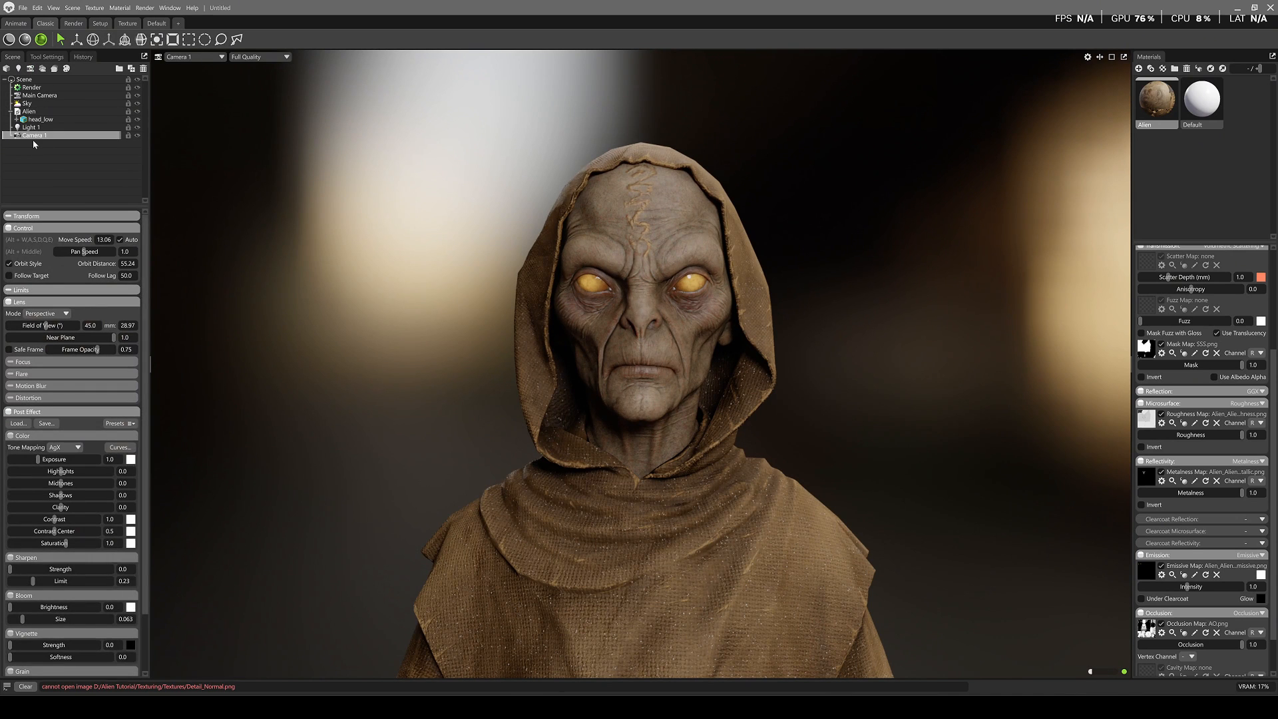
double_click(33, 135)
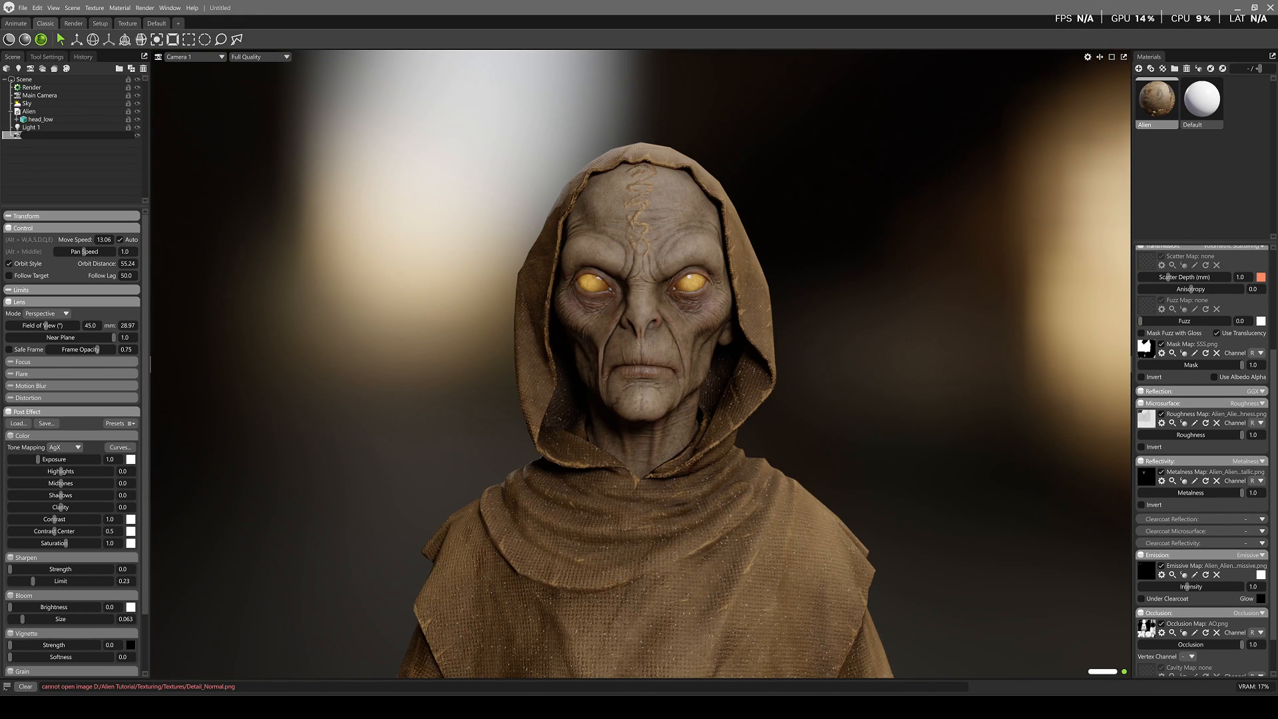
text(Render)
key(Return)
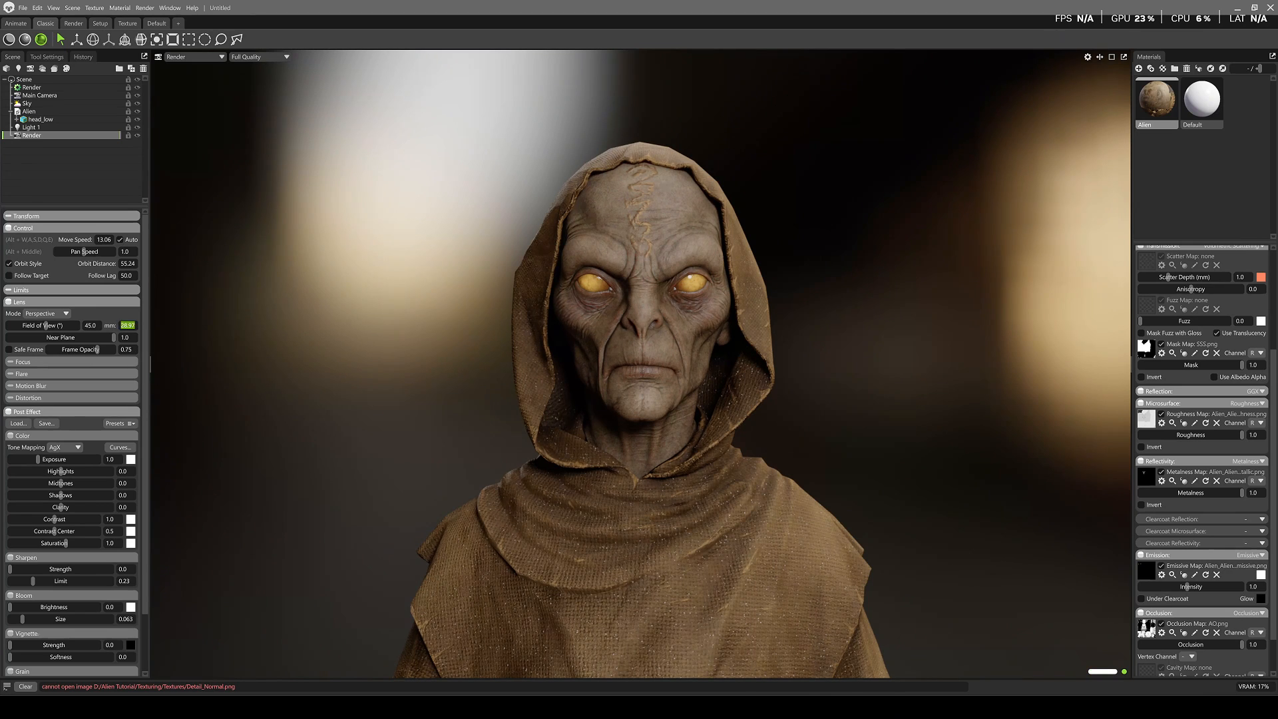
Set the Render camera's focal length to 50 mm and pull it back from the bust
text(50)
key(Return)
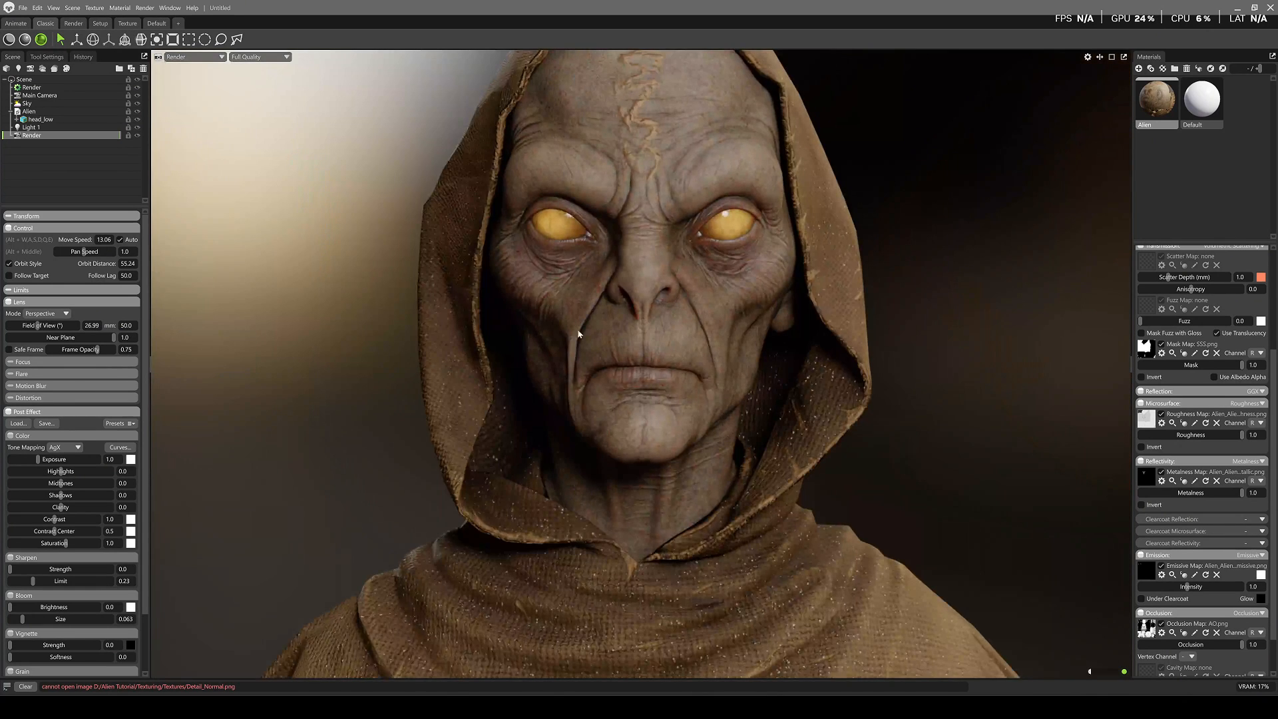
scroll(628, 360, down, 5)
scroll(638, 373, up, 4)
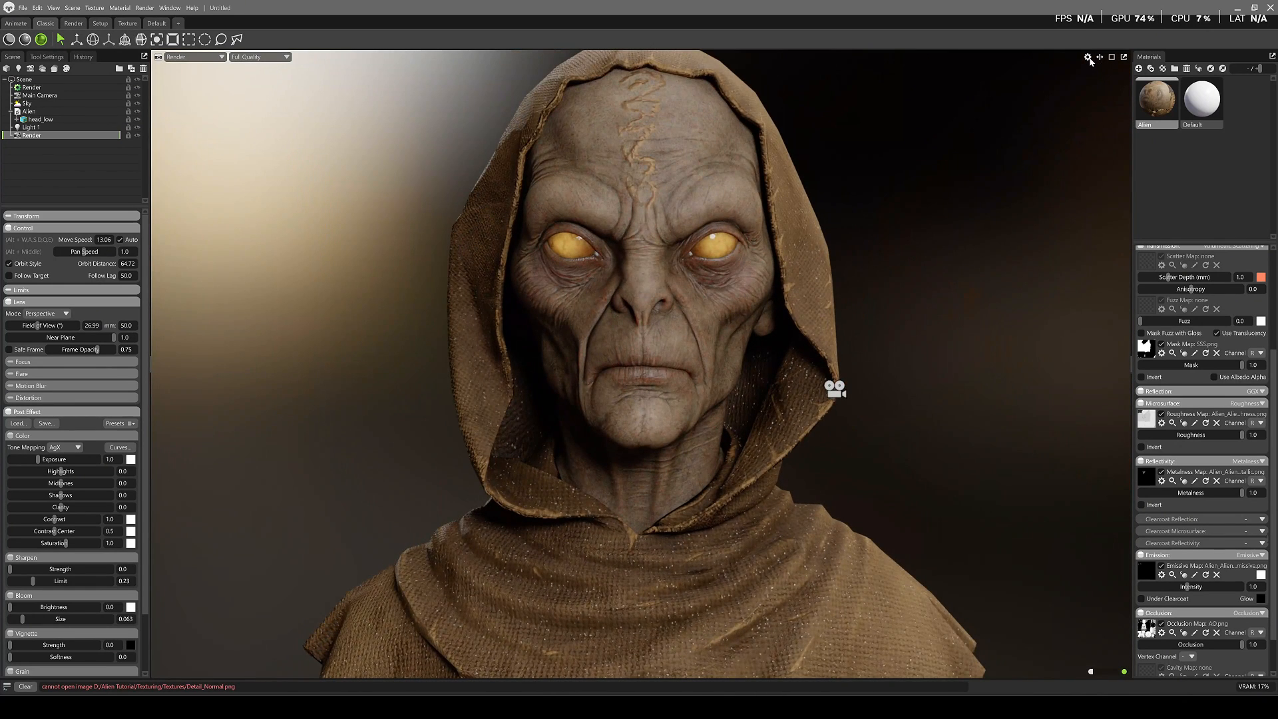
Turn off the guides in the viewport settings and reframe the hooded head and shoulders
click(1087, 57)
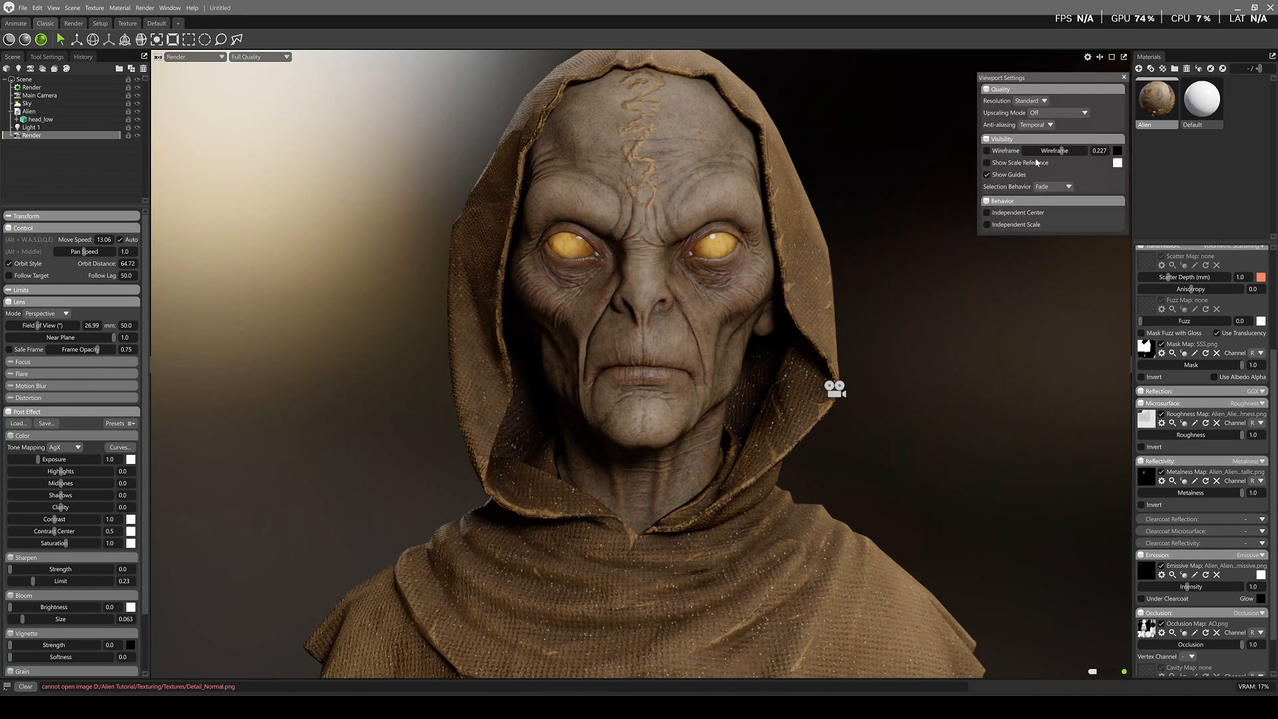
click(987, 176)
click(1123, 77)
scroll(778, 274, down, 5)
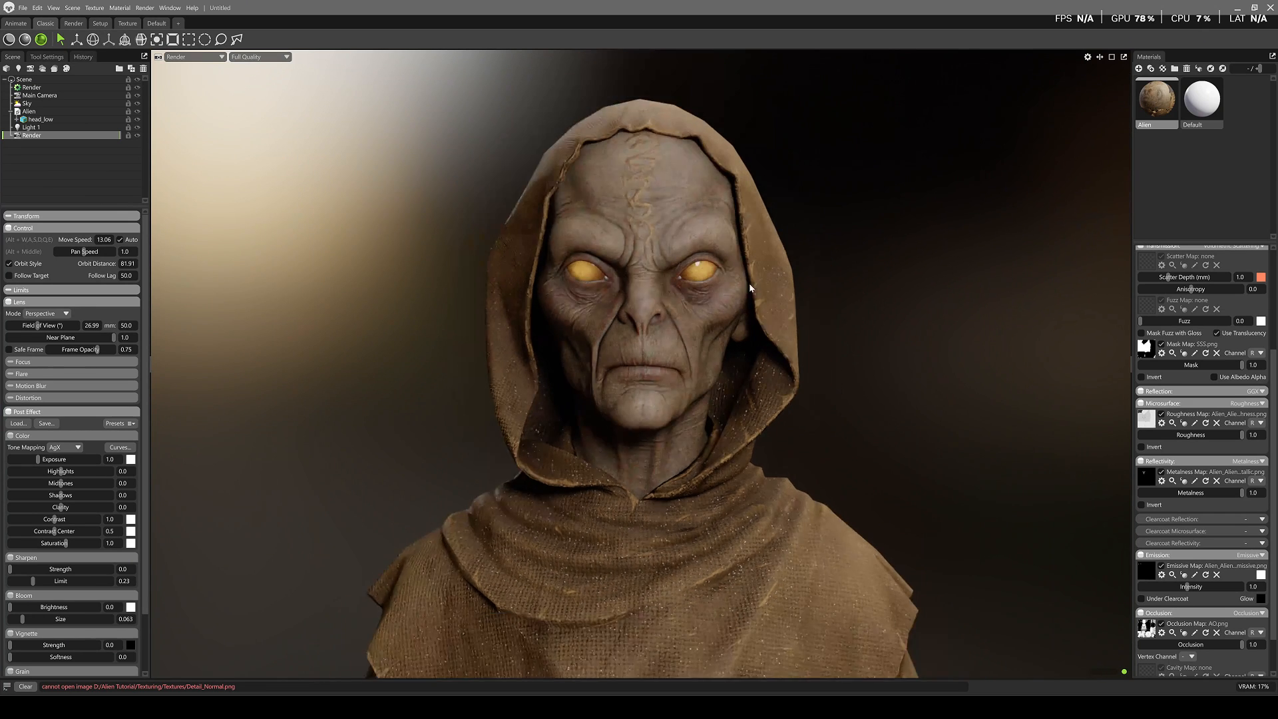
alt+drag(750, 283, 740, 284)
alt+middle_drag(740, 286, 738, 302)
alt+drag(737, 302, 742, 313)
scroll(727, 334, up, 4)
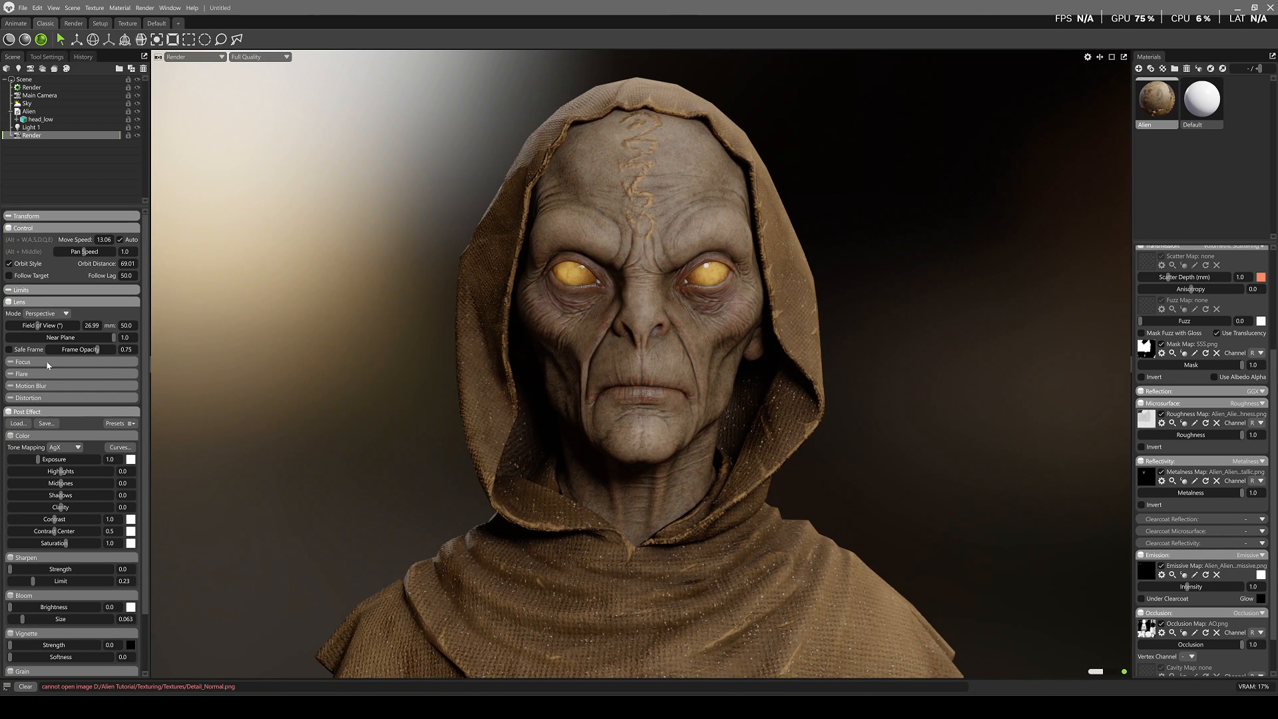
Enable the Render camera's safe frame and set its frame opacity to 1.0
click(9, 349)
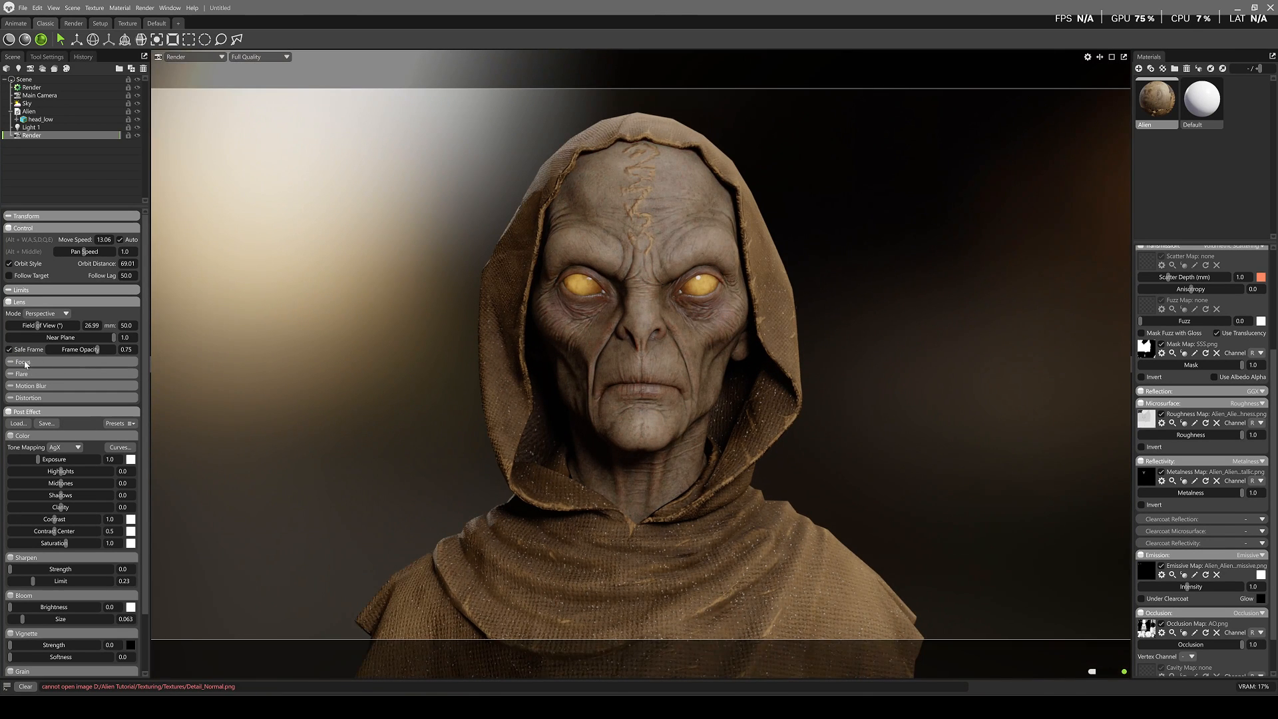
drag(109, 350, 133, 351)
scroll(689, 381, down, 3)
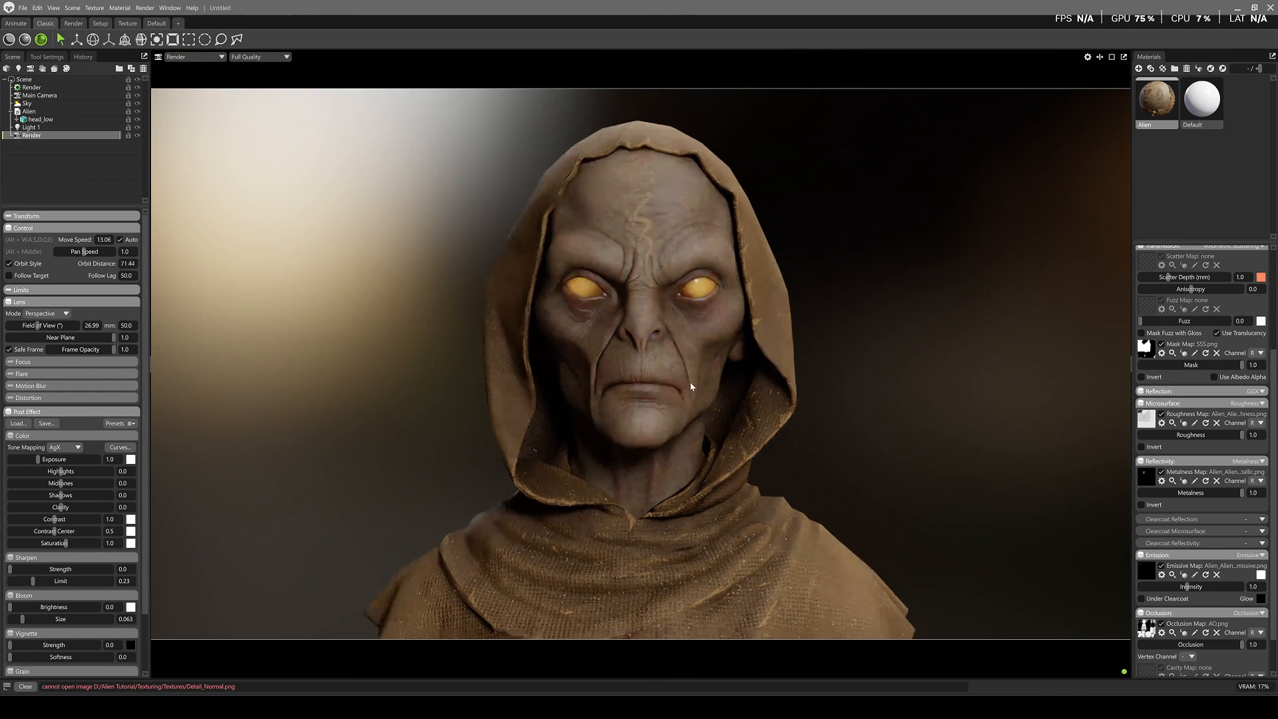
Shape the camera's RGB tone curve into a slight S-curve with one highlight point and one shadow point
click(119, 448)
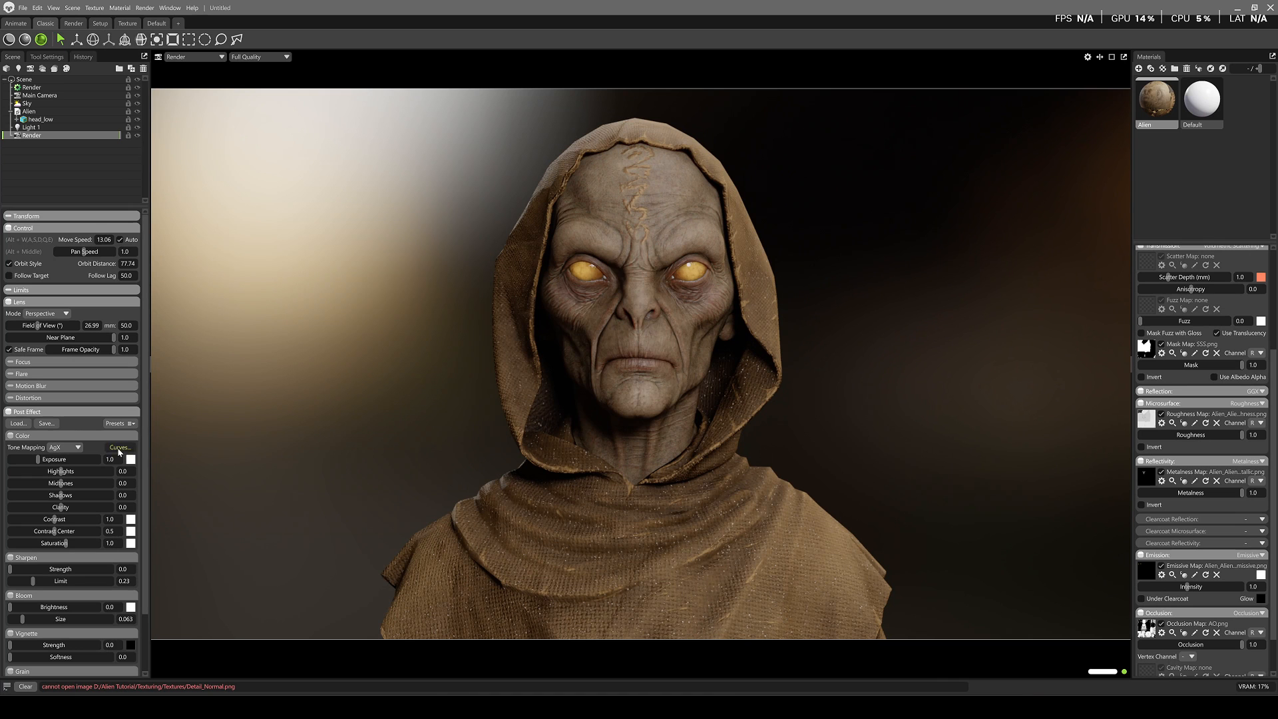
click(661, 326)
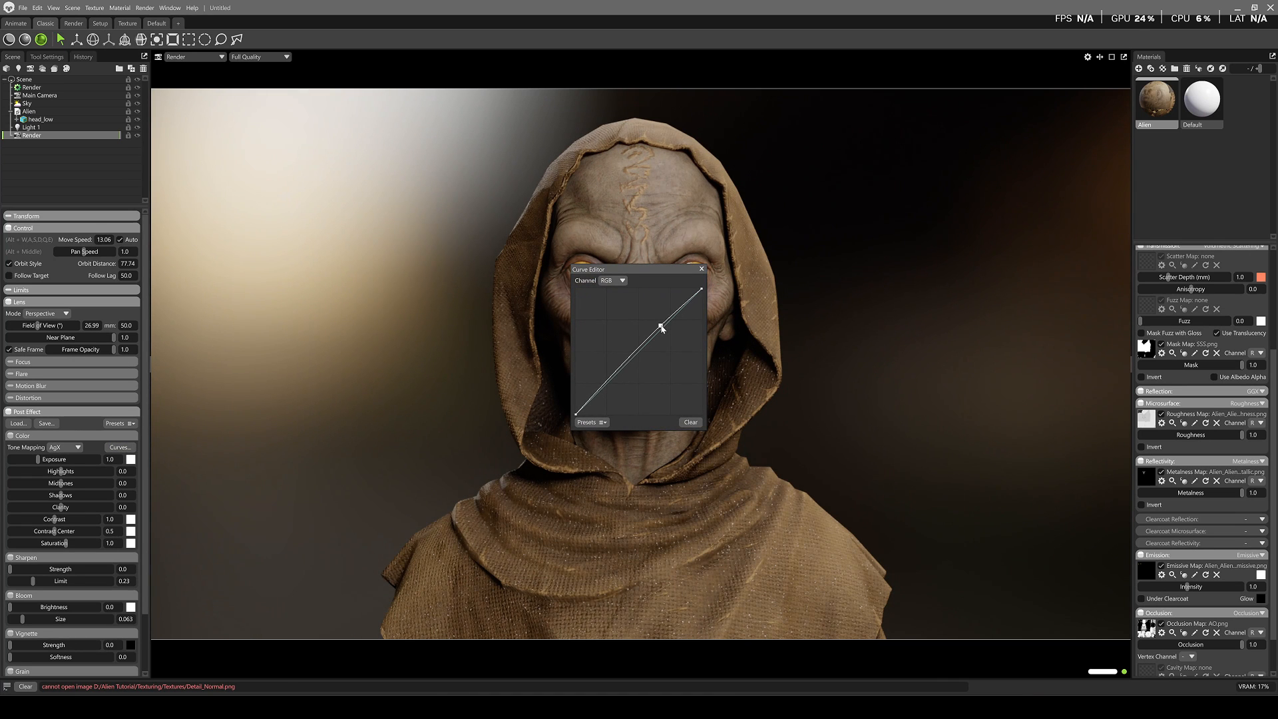
click(602, 388)
drag(603, 389, 605, 390)
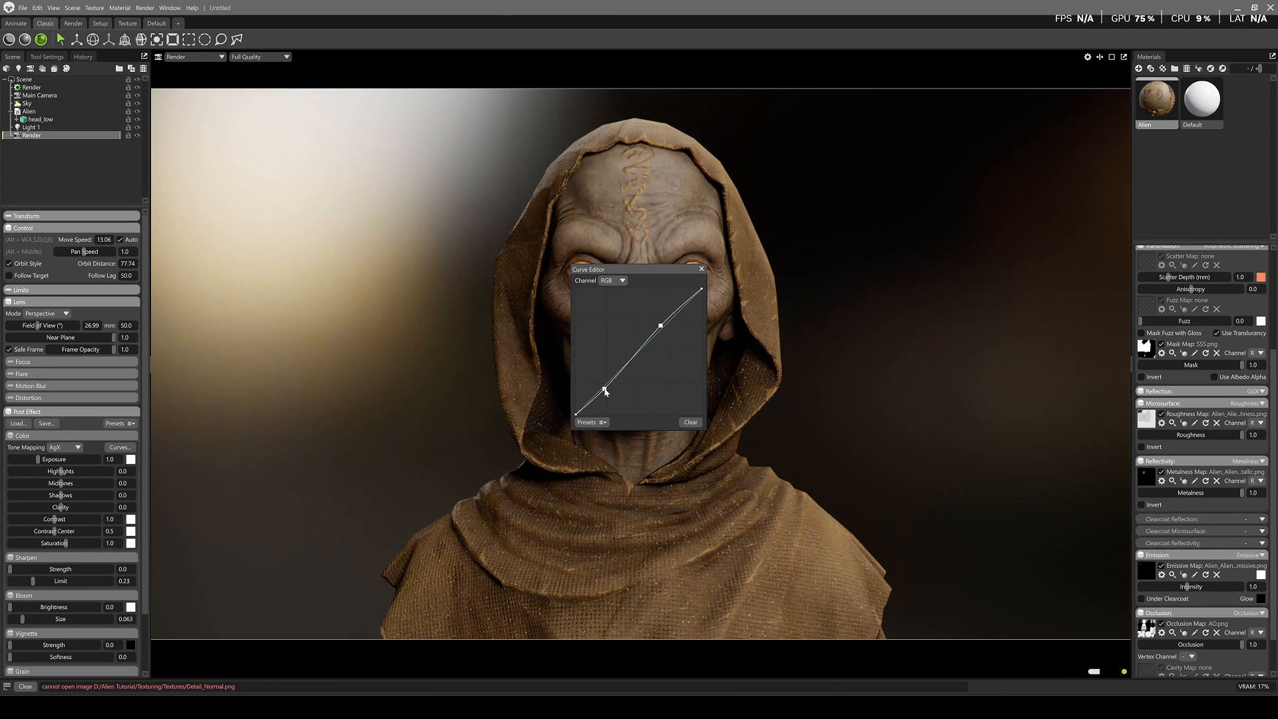
drag(619, 269, 918, 289)
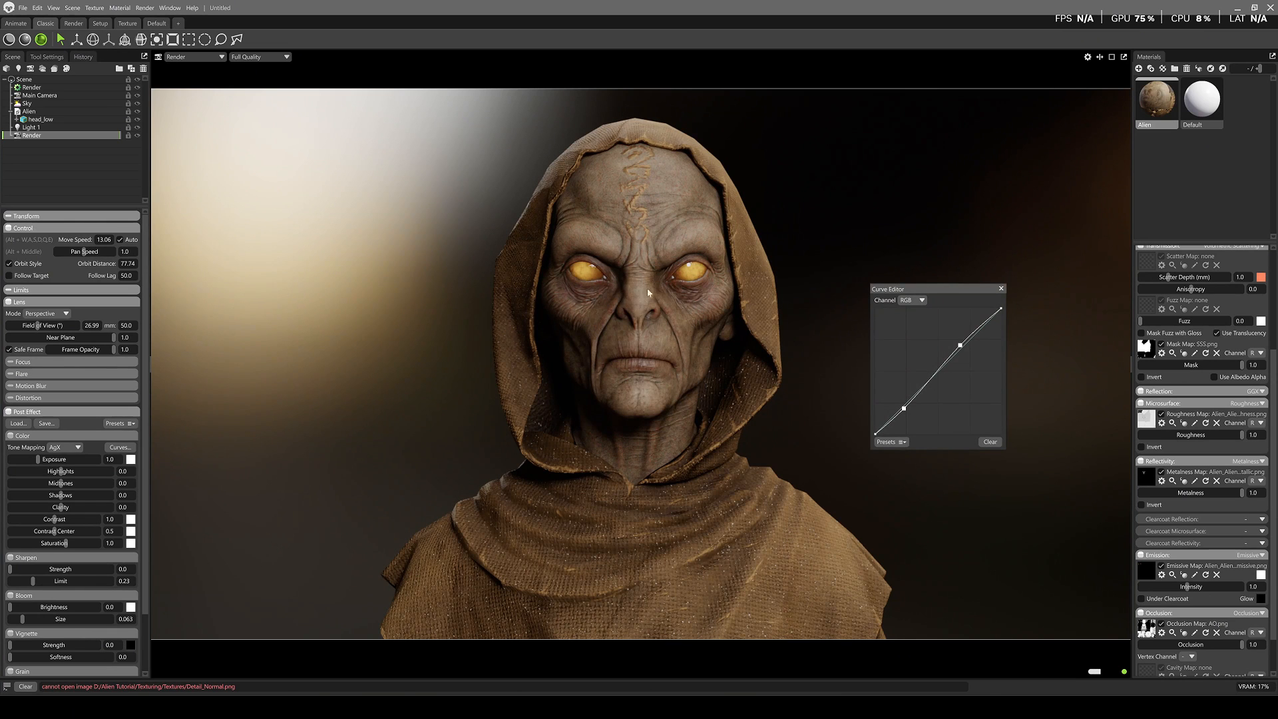
click(1001, 289)
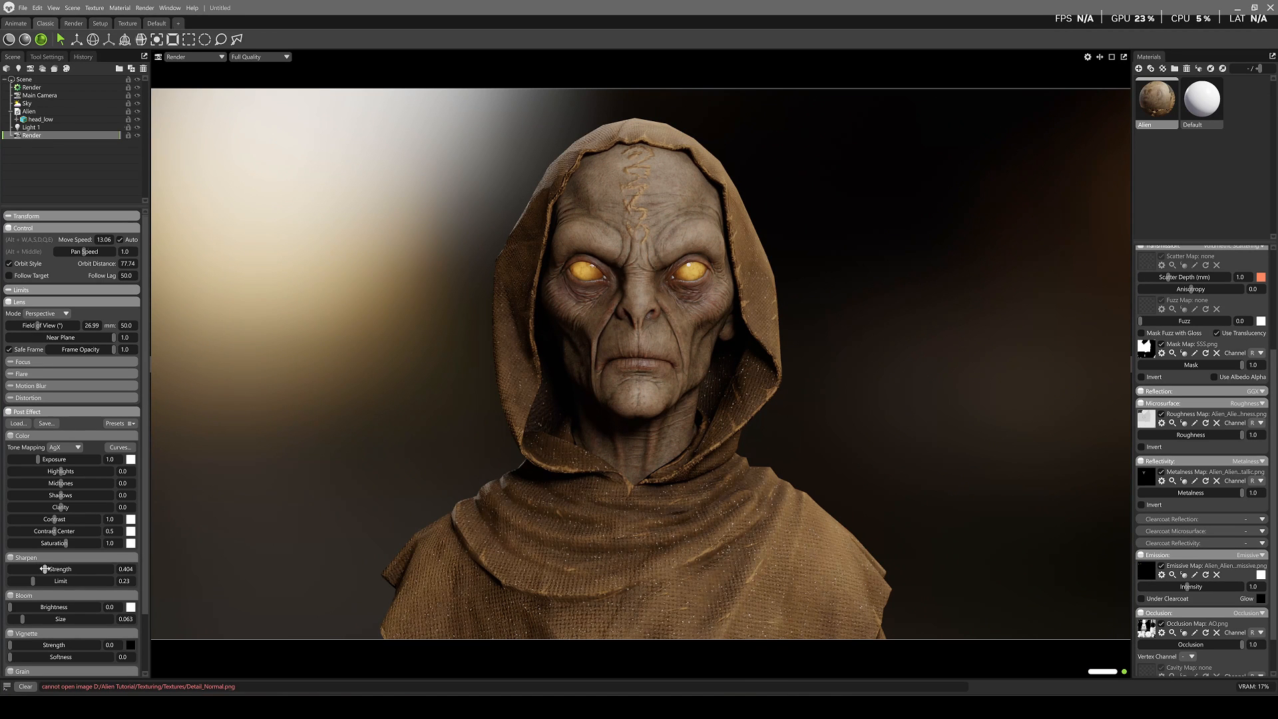
Set sharpen strength to 0.404, bloom brightness to 0.047 and bloom size to 0.083, reframing the bust against the darker backdrop
drag(10, 606, 40, 606)
scroll(709, 419, down, 5)
mouse_move(710, 399)
alt+mouse_down()
mouse_move(663, 391)
mouse_move(713, 383)
alt+mouse_up()
scroll(662, 391, up, 4)
alt+middle_drag(666, 385, 644, 433)
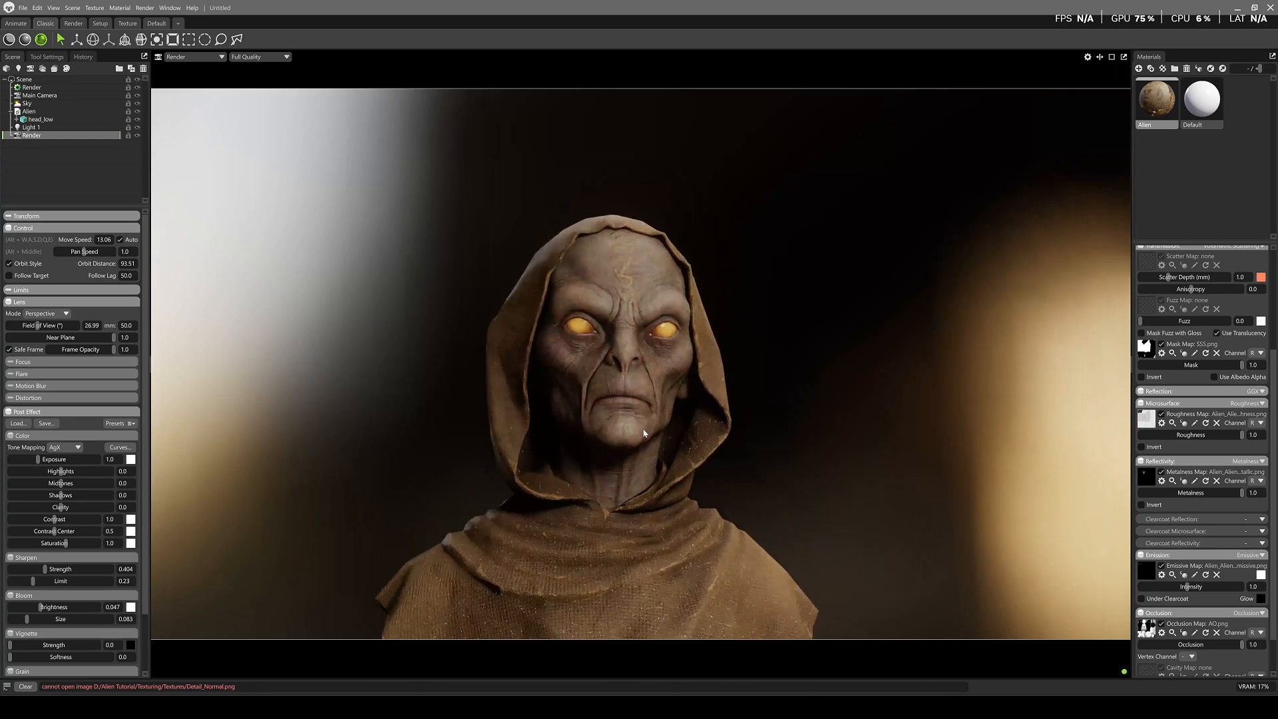
alt+drag(644, 433, 616, 464)
scroll(629, 449, up, 3)
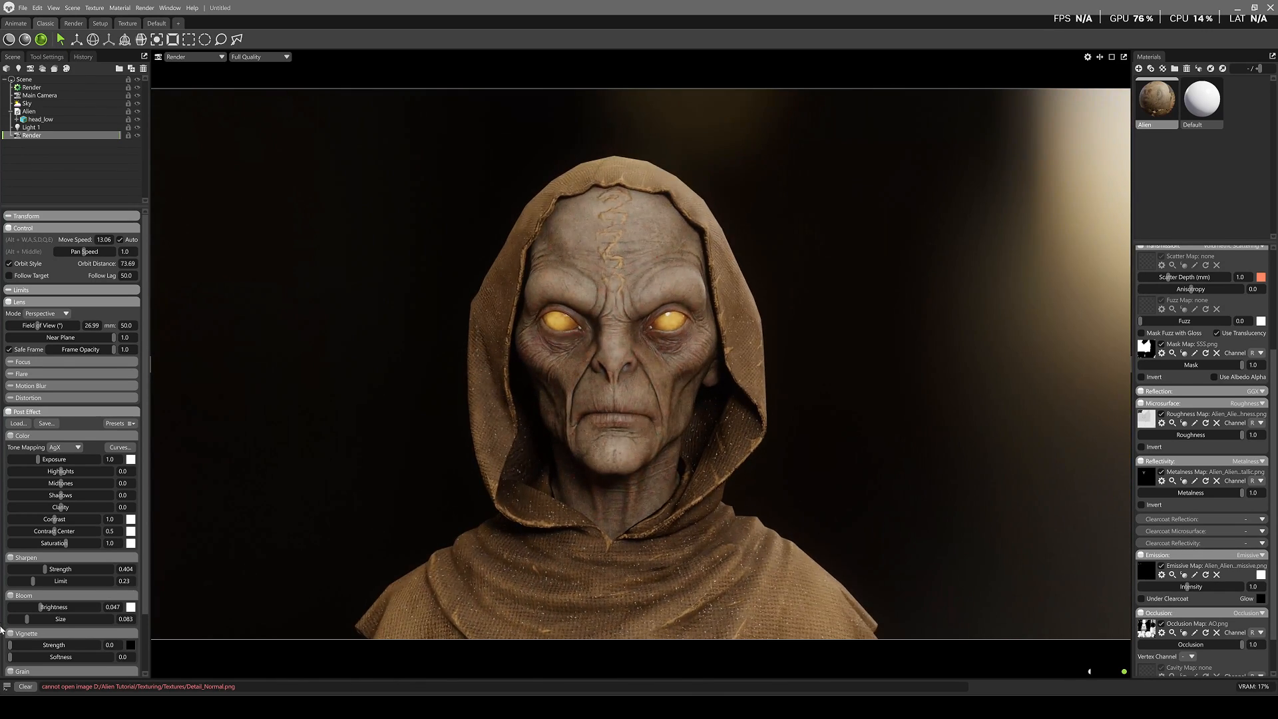
Add a vignette with strength 0.764, softness 0.98 and a very dark blue colour
drag(10, 645, 65, 645)
click(129, 645)
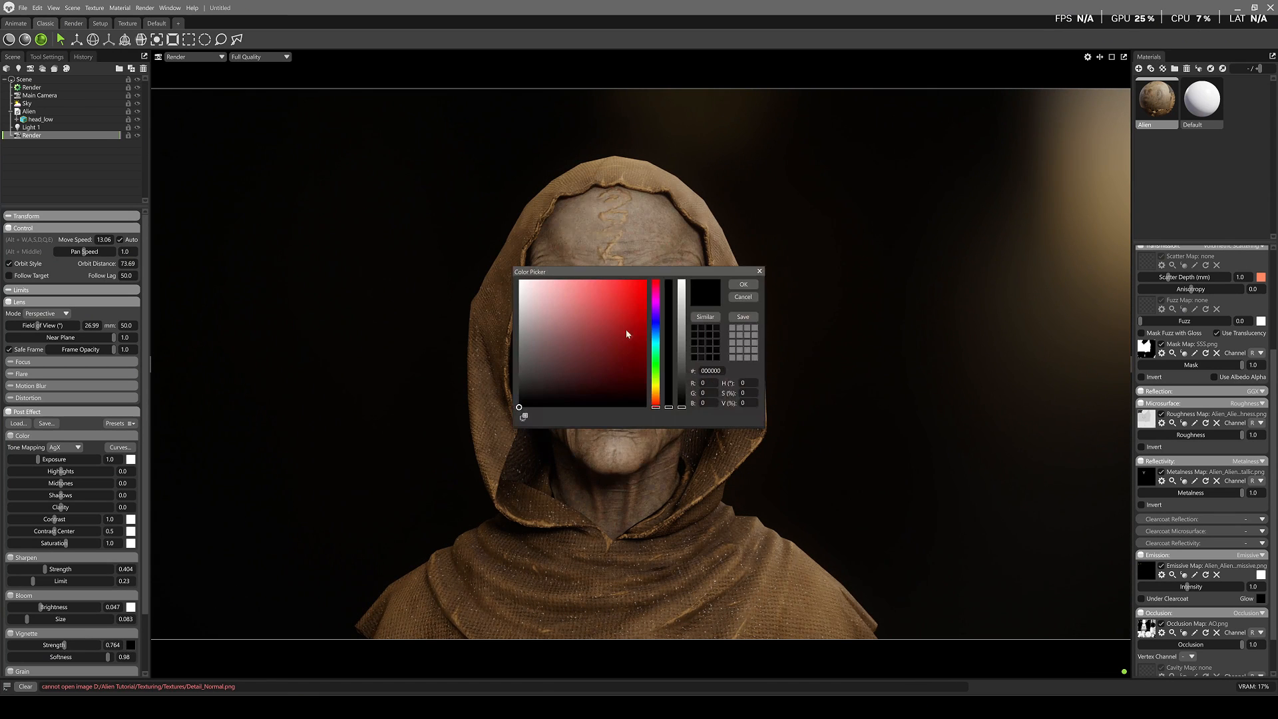
click(655, 328)
drag(582, 378, 582, 385)
click(744, 284)
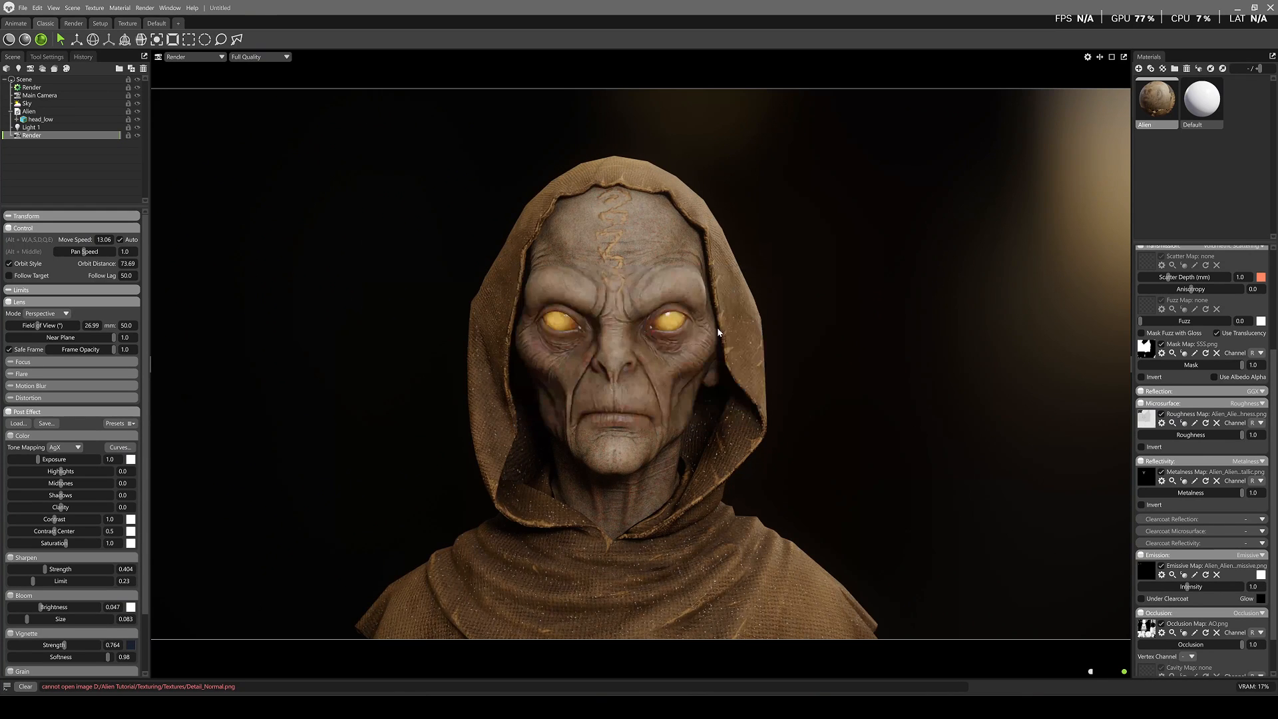
scroll(667, 364, down, 3)
Adjust the existing spot light's placement with the rotate and move tools and inspect the face lighting up close
click(30, 127)
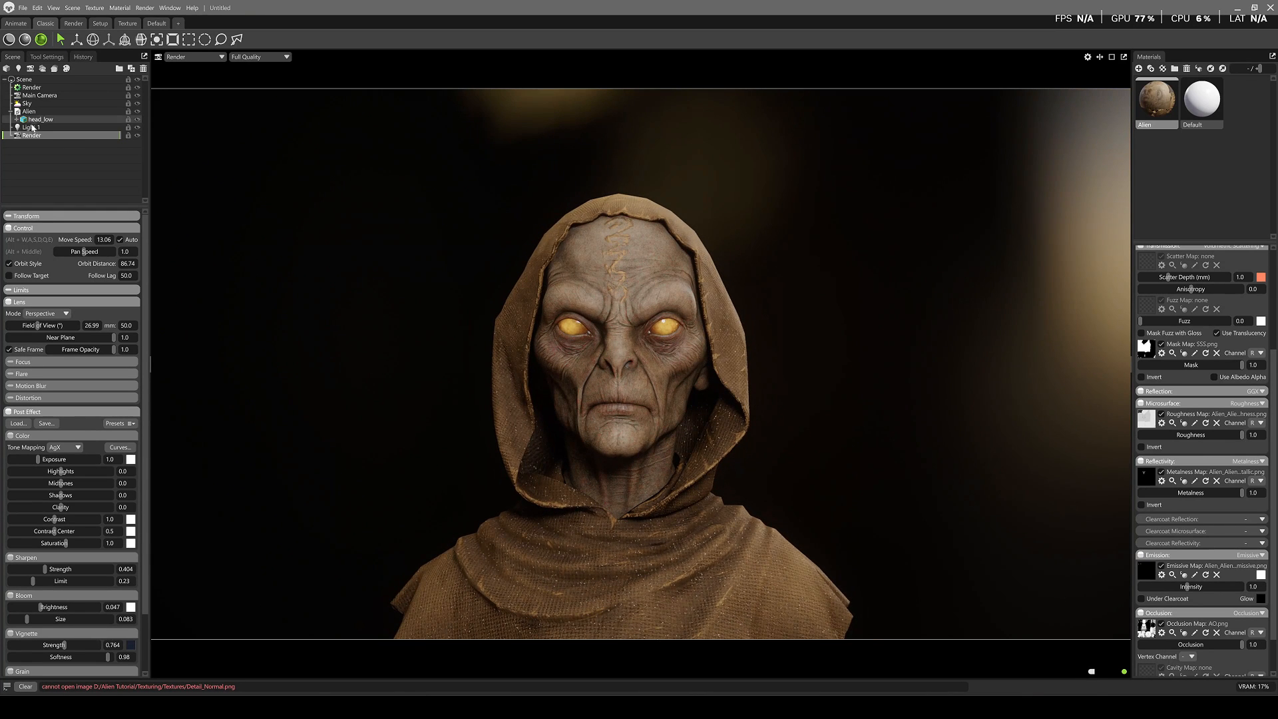
key(e)
alt+right_drag(739, 329, 709, 318)
mouse_move(709, 319)
alt+mouse_down()
mouse_move(675, 254)
mouse_move(607, 260)
mouse_move(612, 145)
mouse_move(612, 177)
alt+mouse_up()
key(w)
scroll(616, 392, up, 5)
drag(579, 337, 619, 404)
scroll(626, 425, up, 3)
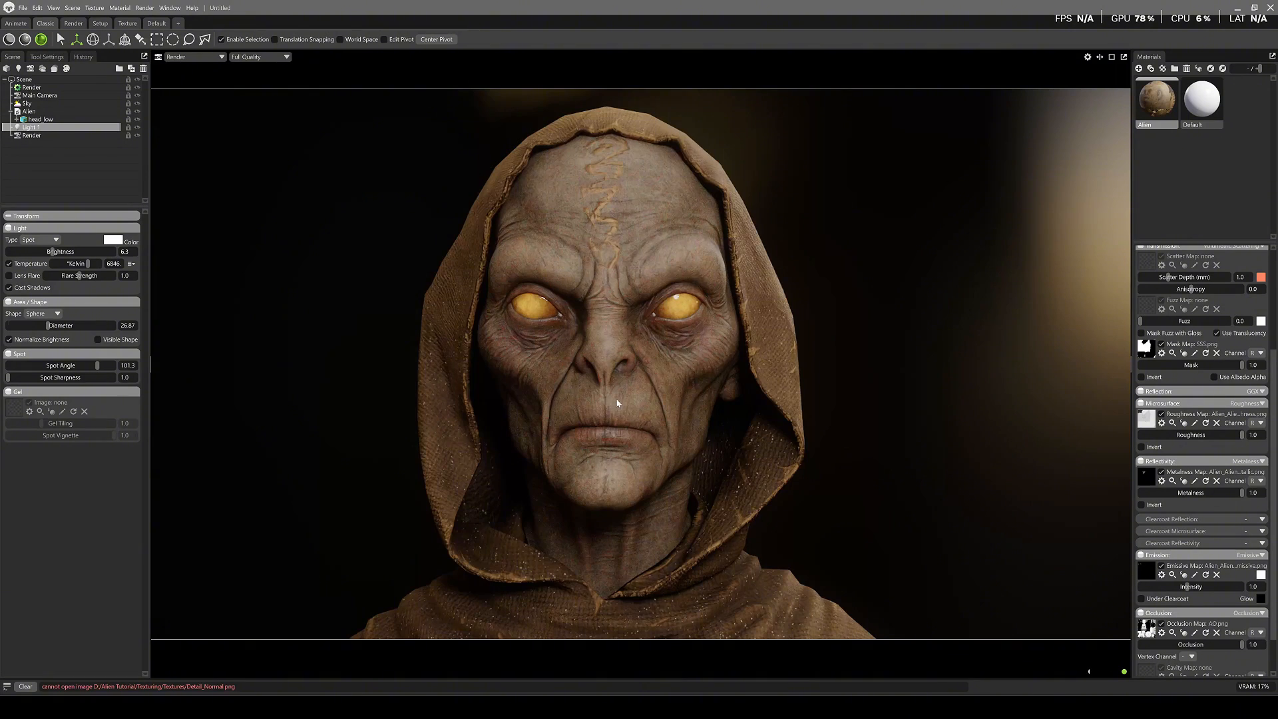
scroll(676, 388, up, 3)
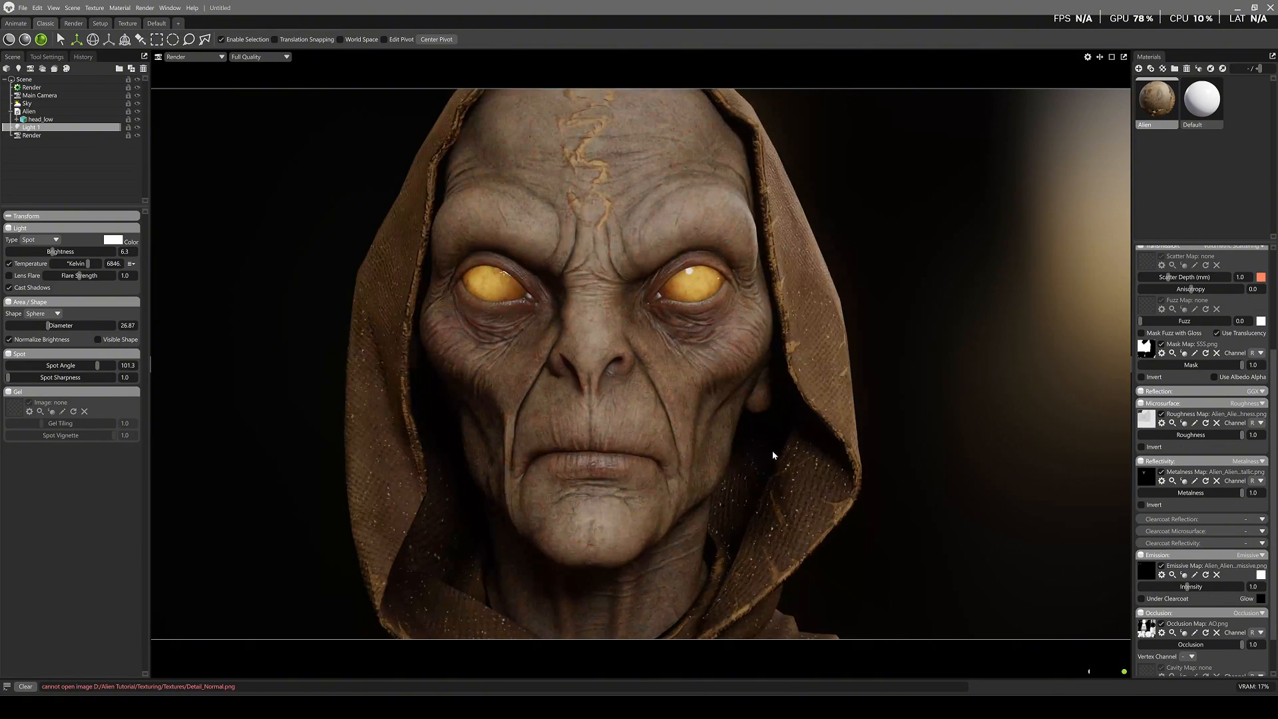
Reframe the Render camera so the whole hooded head and chest sit centred inside the safe frame
scroll(770, 449, down, 6)
scroll(785, 349, down, 4)
drag(786, 347, 739, 403)
middle_drag(739, 404, 734, 341)
mouse_move(733, 341)
mouse_down()
mouse_move(724, 358)
mouse_move(747, 354)
mouse_up()
scroll(732, 394, up, 4)
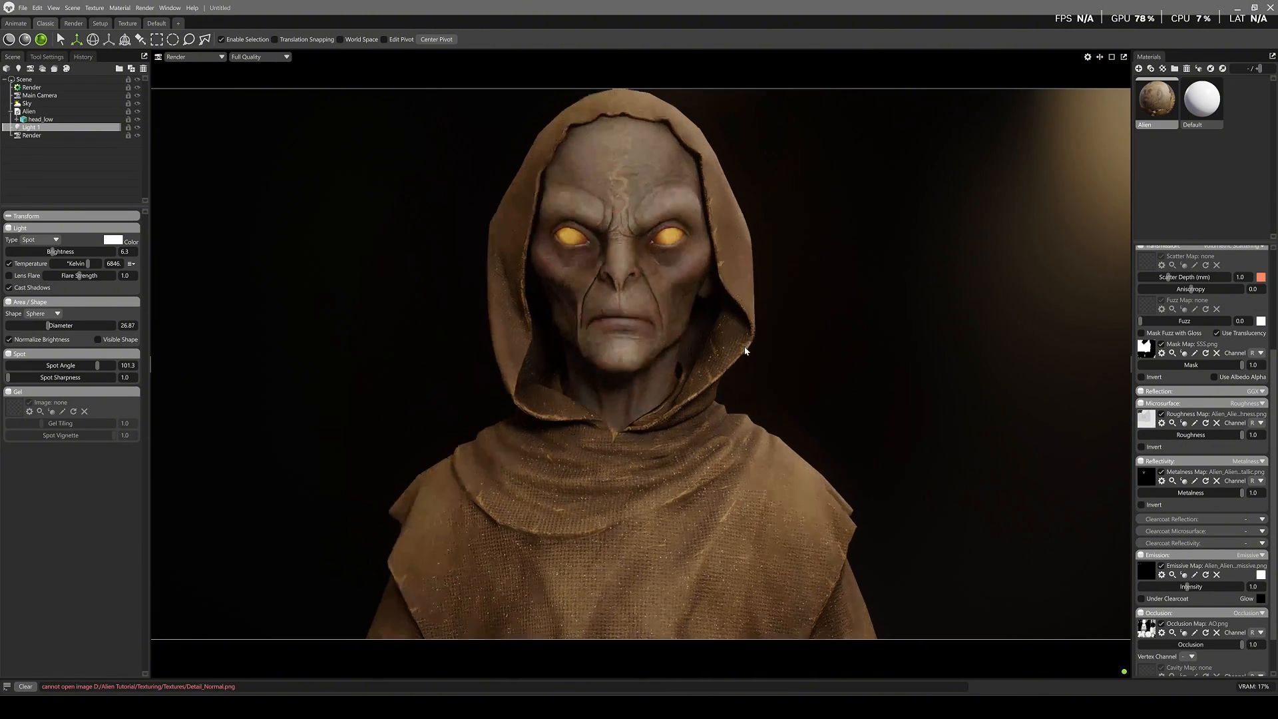
middle_drag(747, 354, 764, 375)
scroll(761, 347, down, 3)
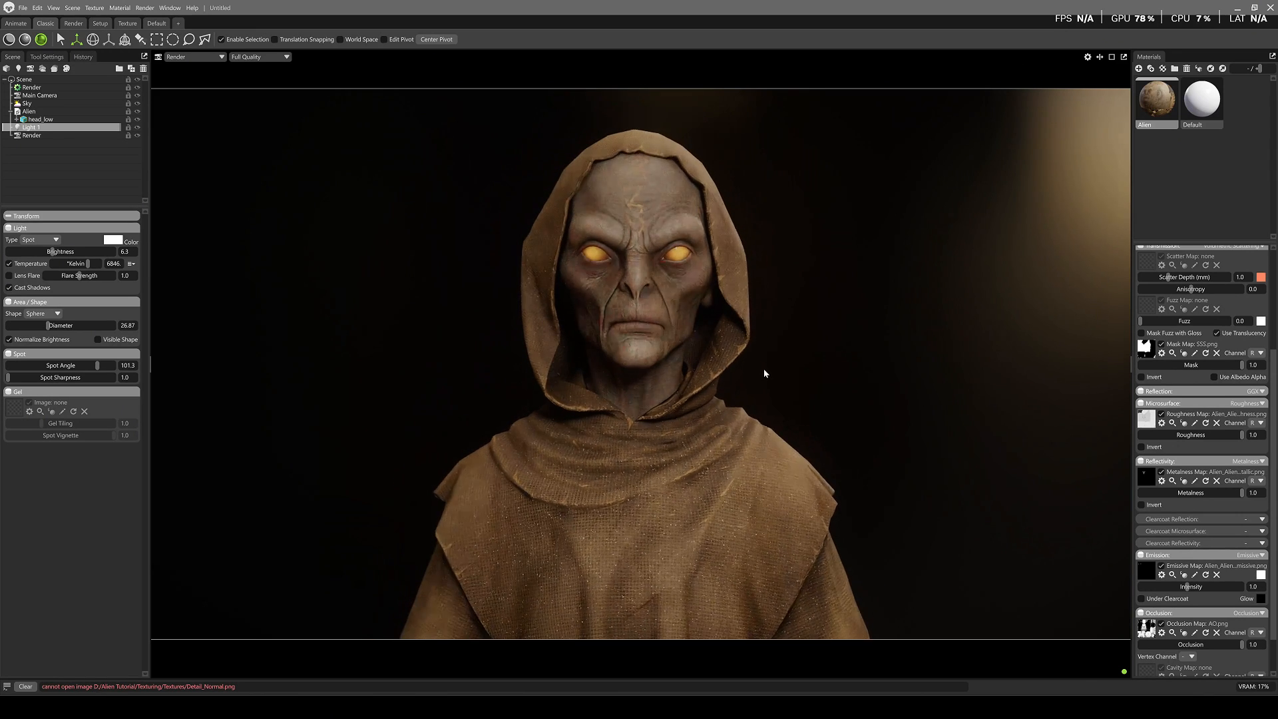
Set the spot light's brightness to 6.5 and check the bust's lighting at close and wide framings
scroll(703, 326, up, 4)
scroll(703, 326, up, 2)
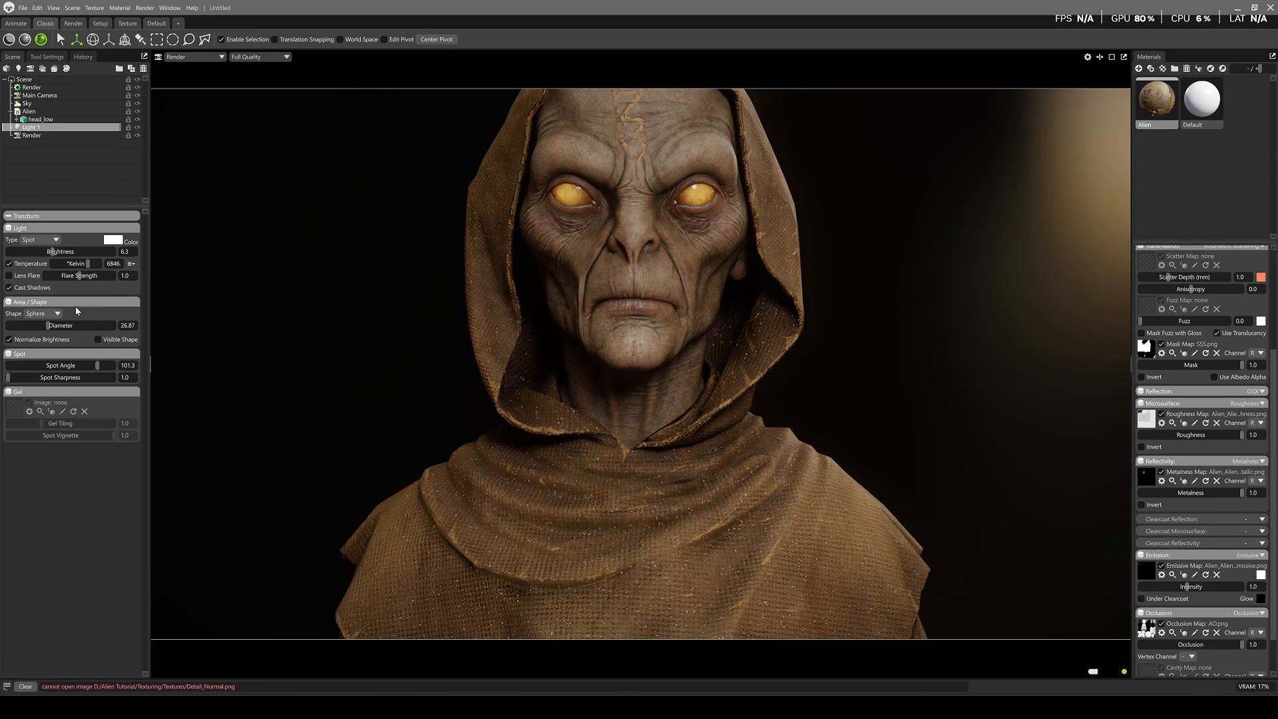
drag(53, 252, 53, 251)
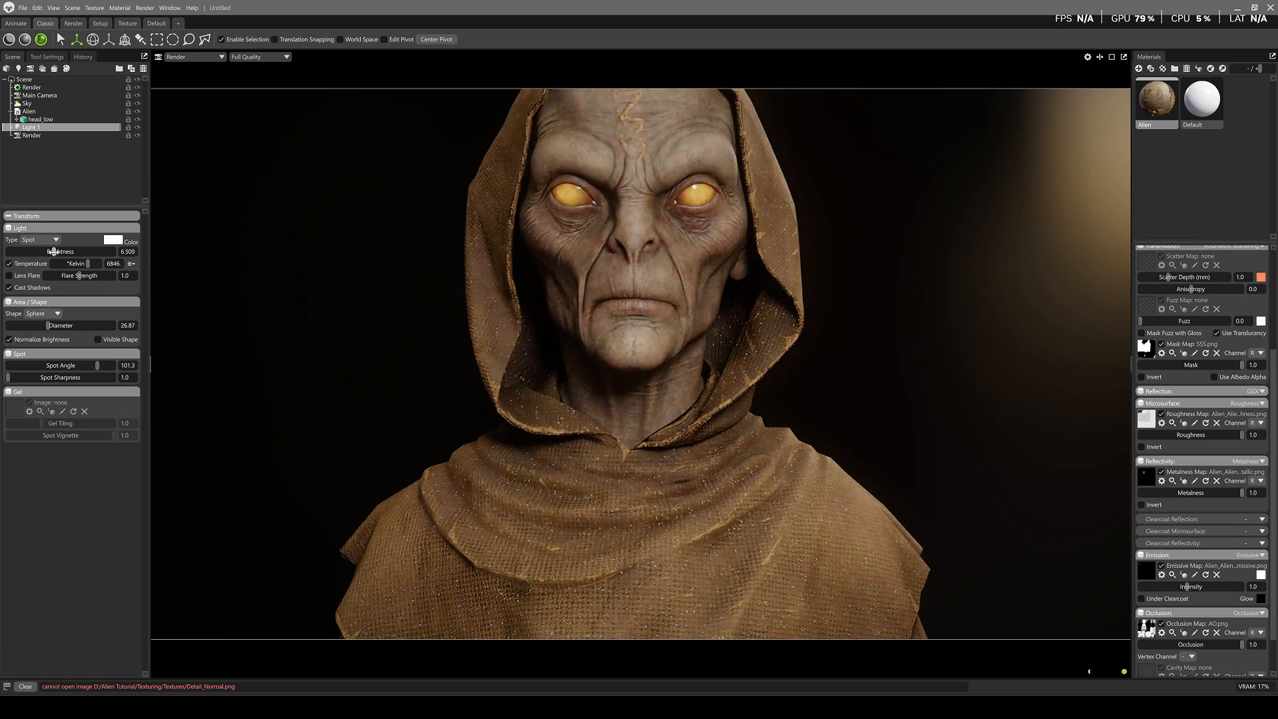
click(131, 252)
text(6.5)
key(Return)
scroll(828, 291, down, 5)
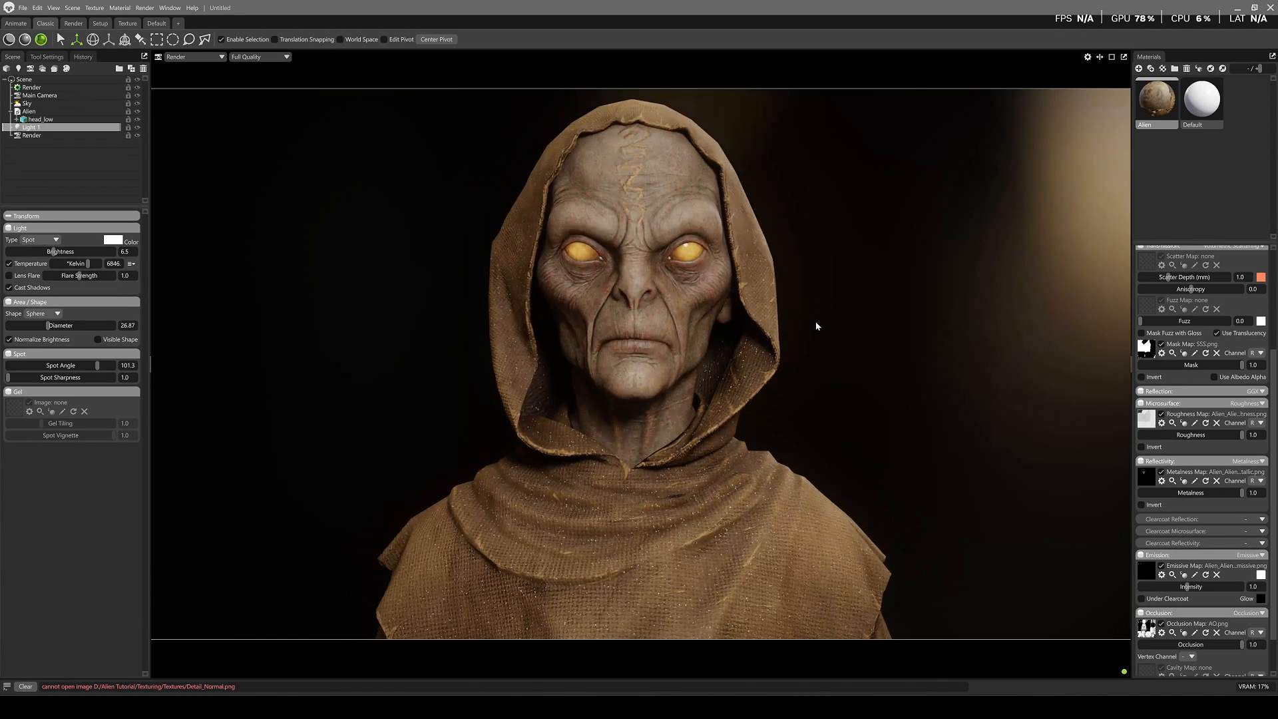
scroll(816, 319, up, 5)
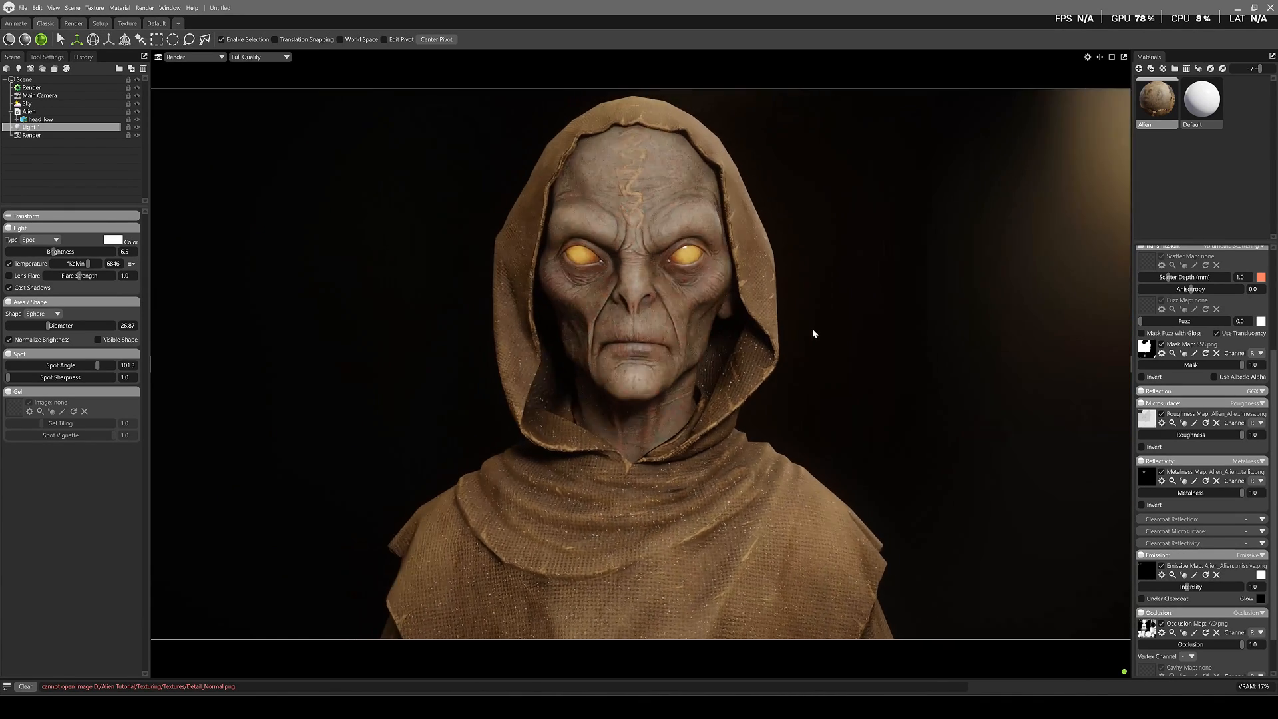
scroll(752, 399, down, 3)
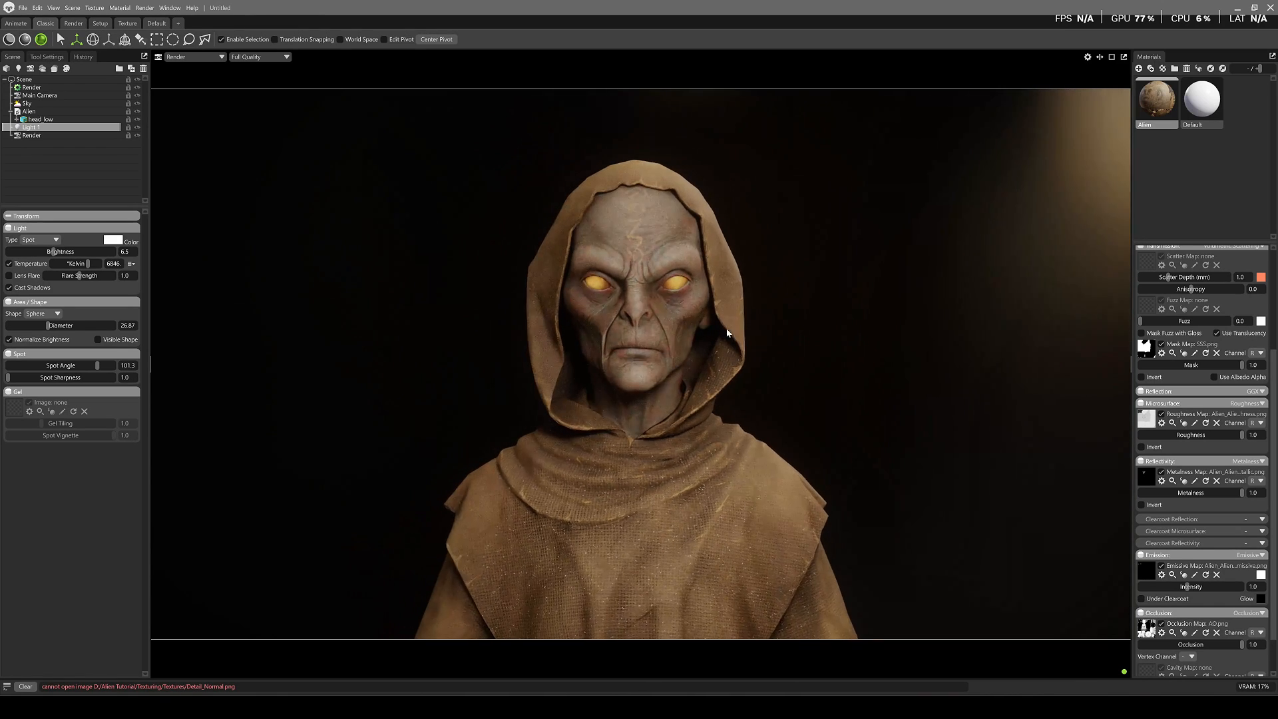
scroll(729, 330, up, 3)
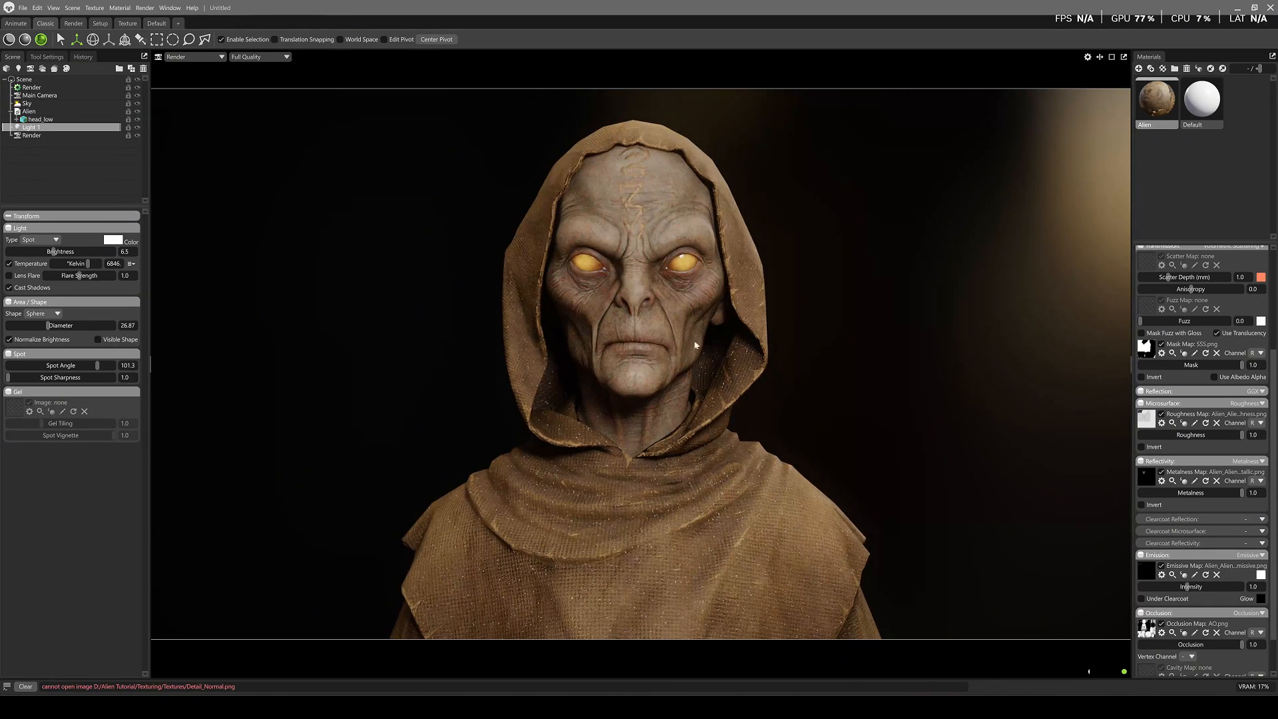
Change the Alien material's scatter colour to light orange ffac63 and examine the face and mouth up close
scroll(1181, 411, up, 3)
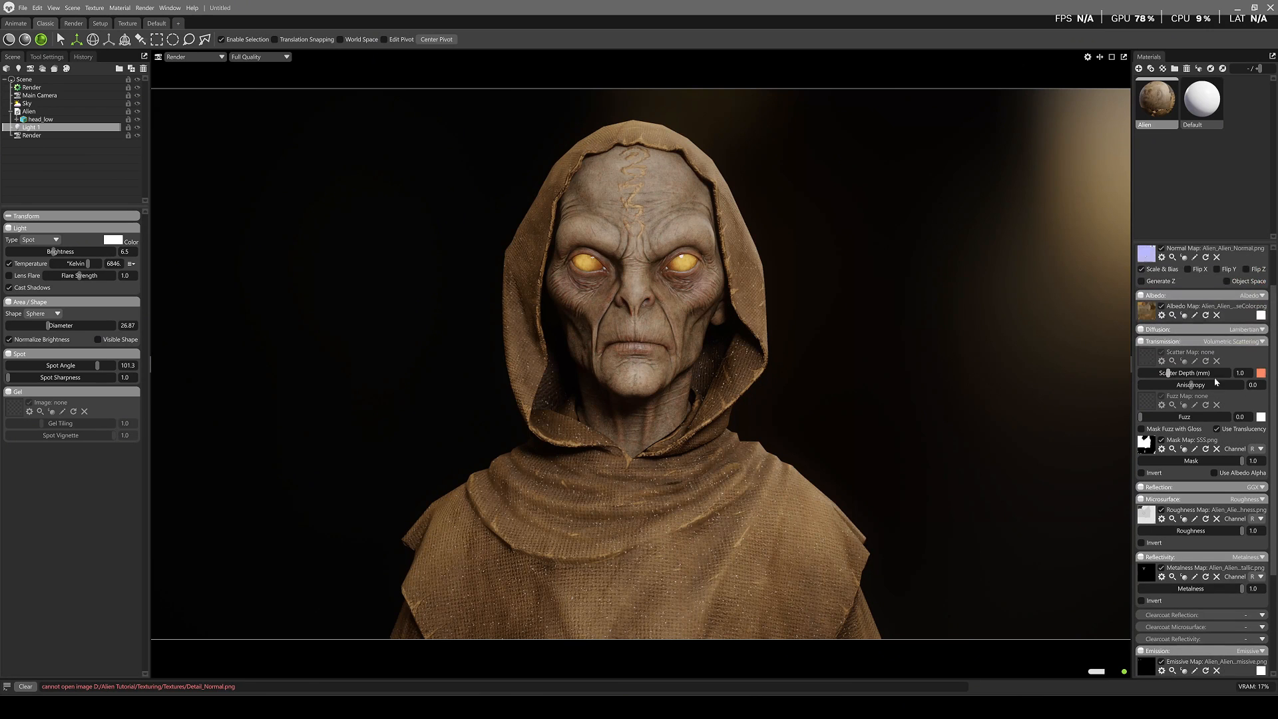
click(1261, 374)
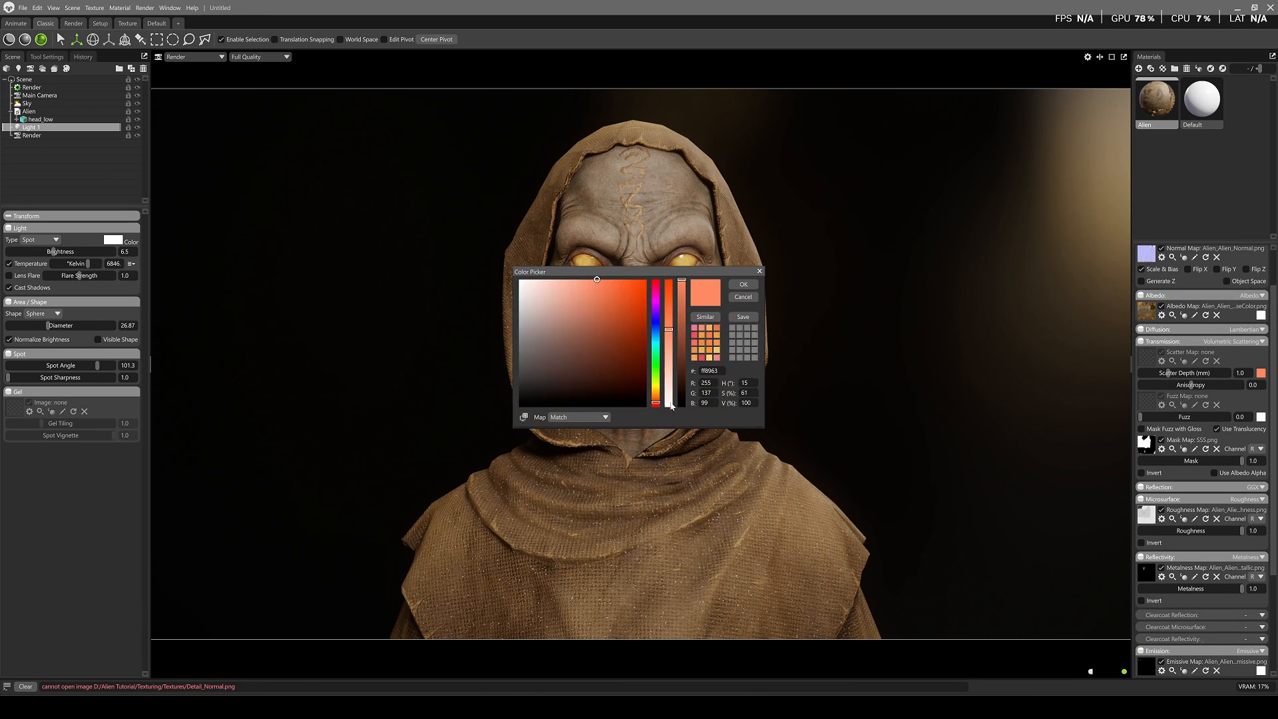
click(656, 399)
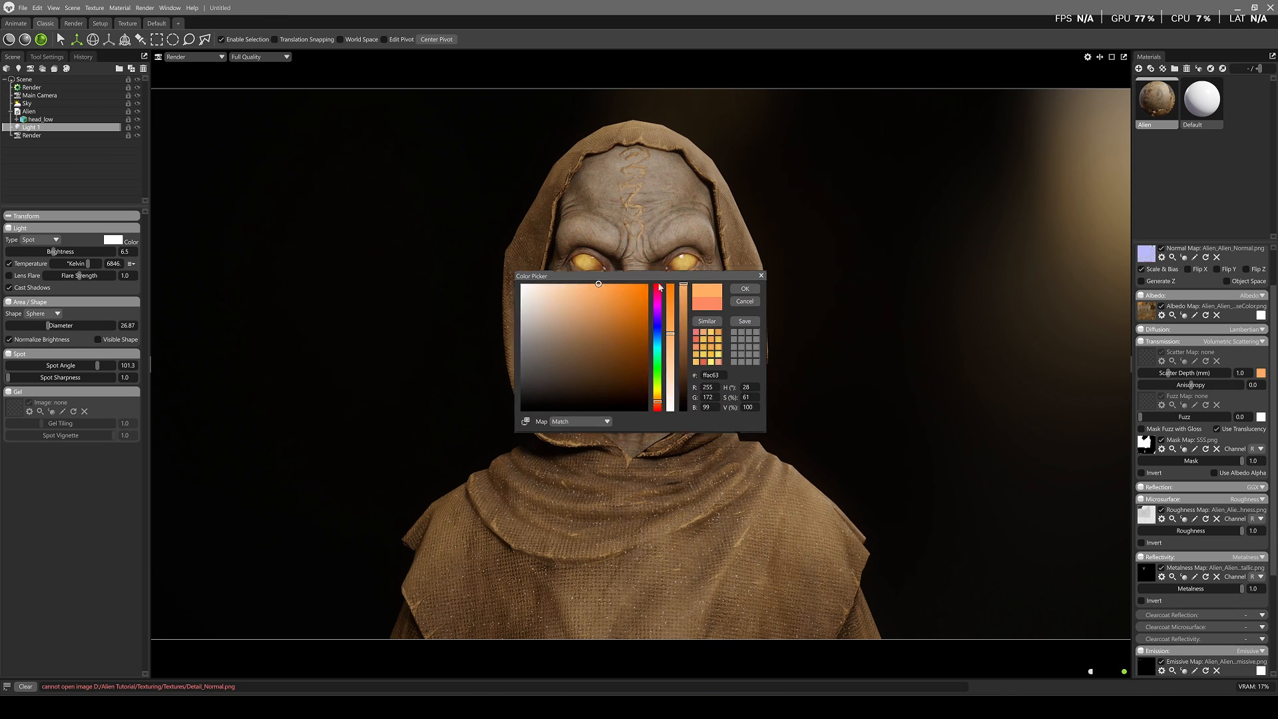
drag(585, 271, 641, 352)
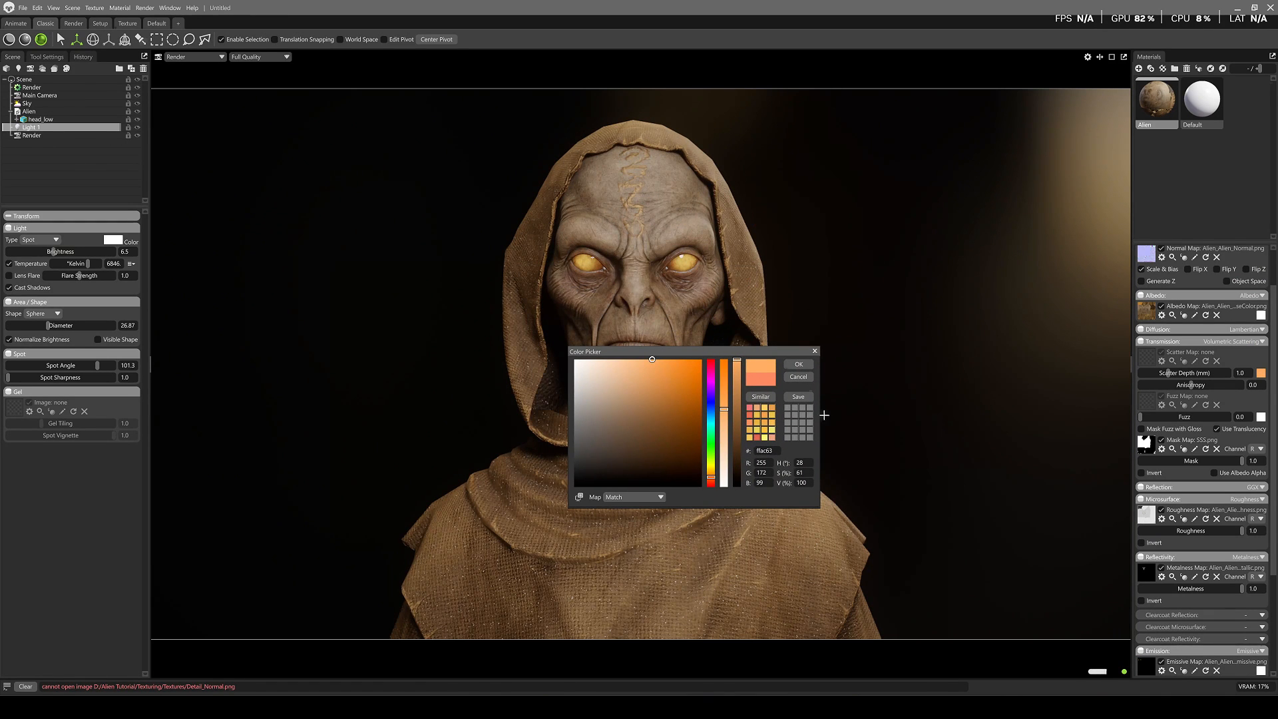
click(798, 364)
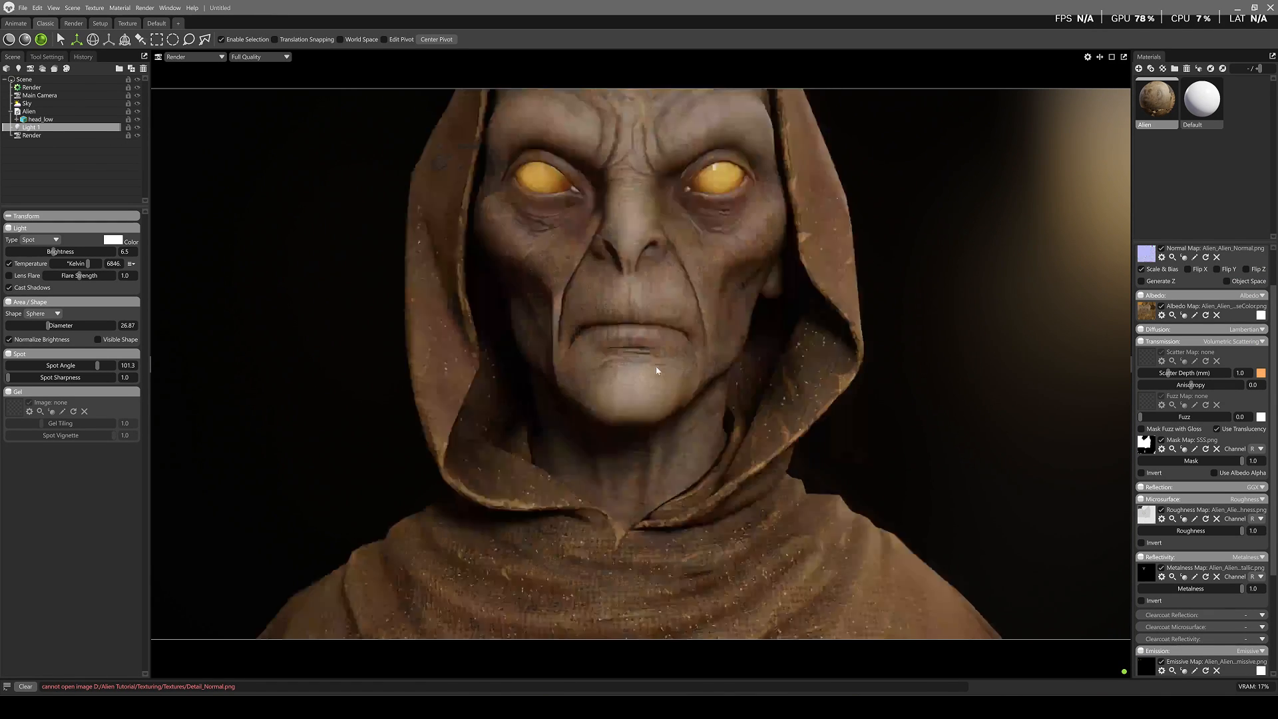
scroll(666, 293, up, 4)
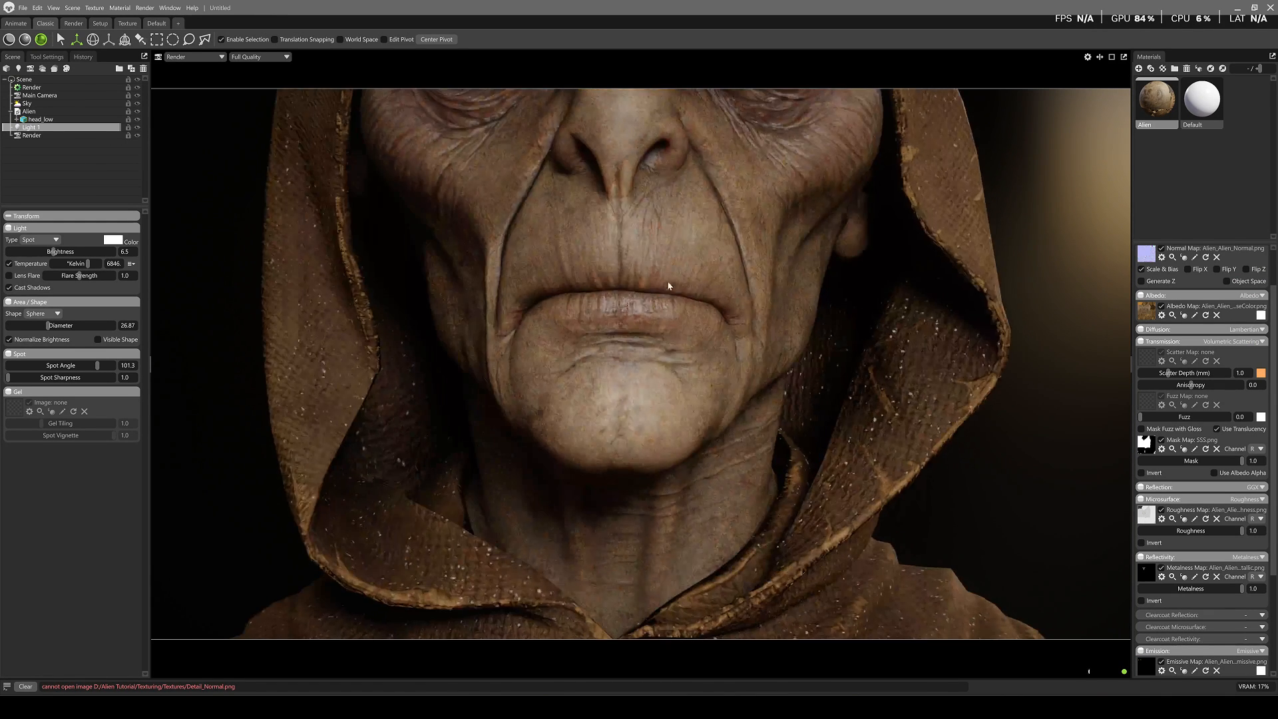
scroll(666, 283, down, 3)
middle_drag(651, 249, 675, 335)
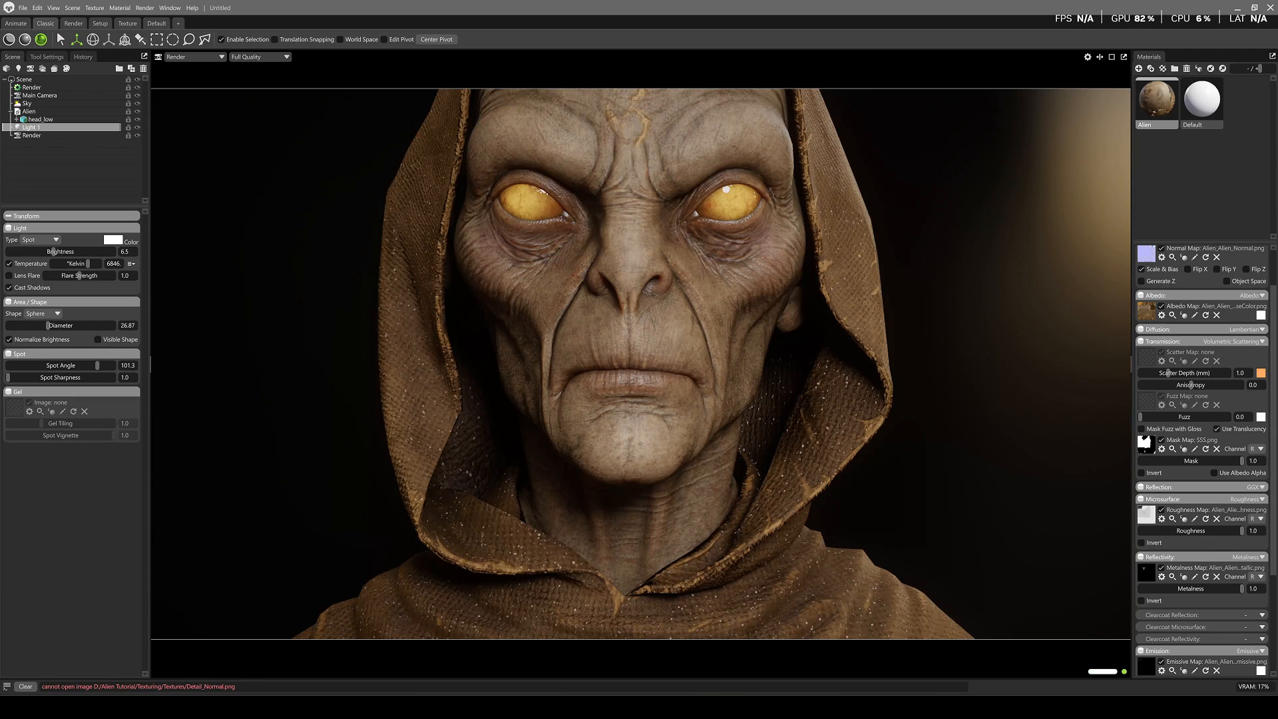
Set the Alien material's scatter depth to 0.8 mm and deselect the light
text(0.8)
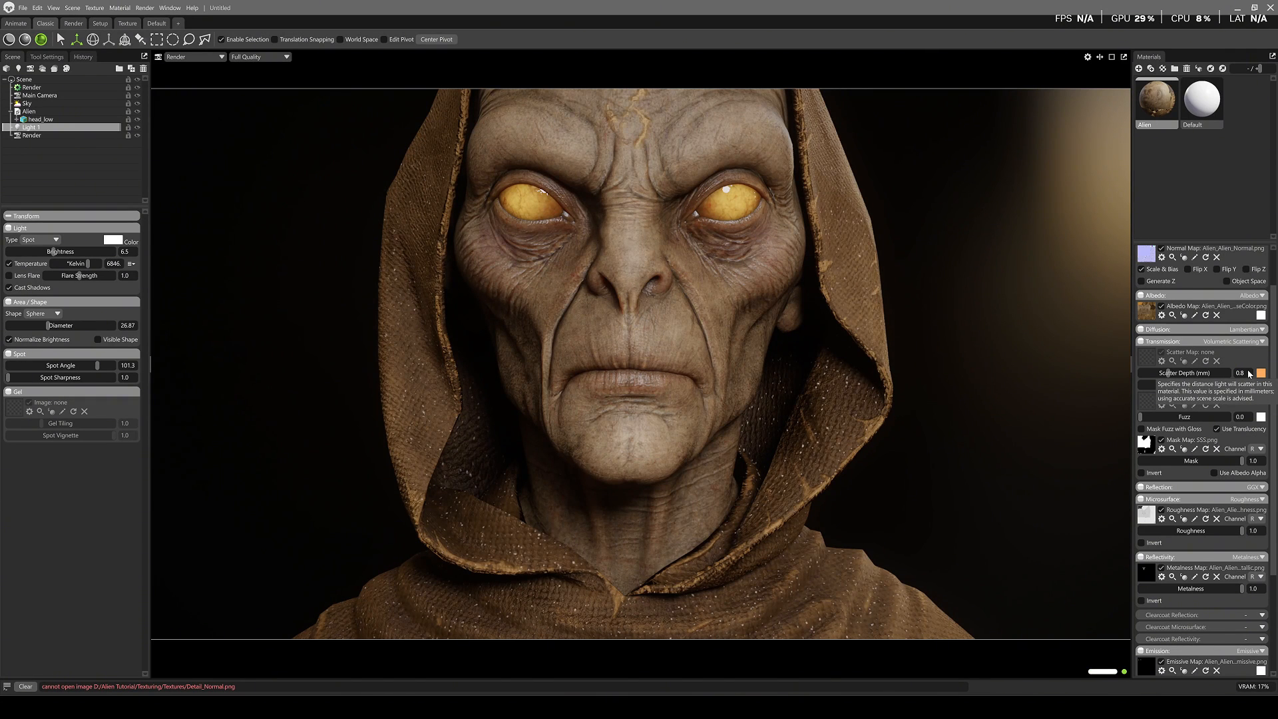
key(Return)
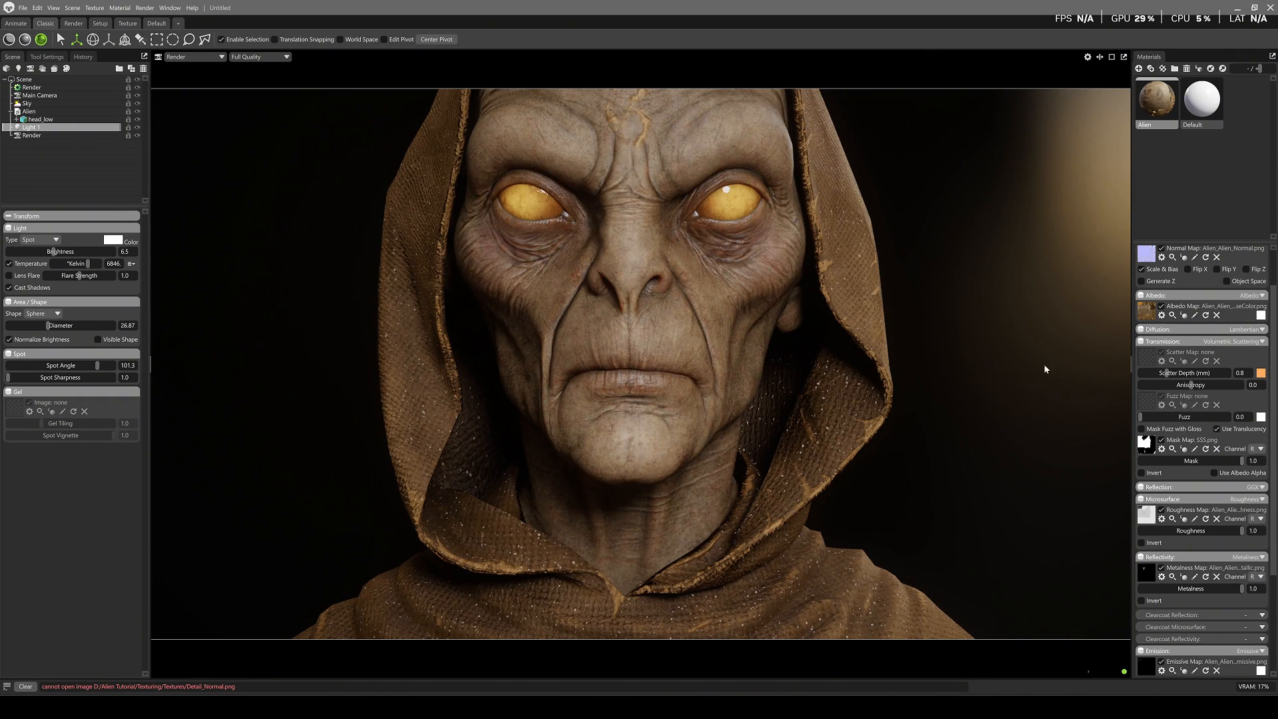
click(929, 294)
scroll(825, 333, down, 3)
drag(713, 289, 665, 285)
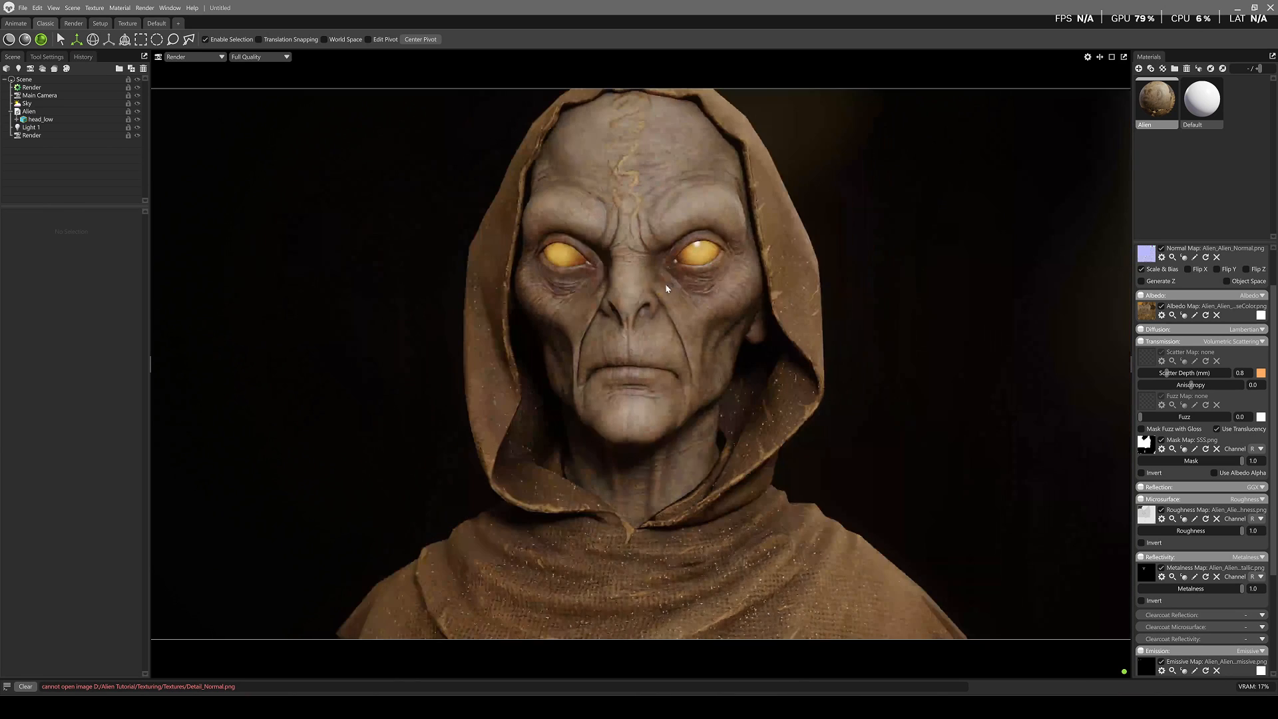
Enable Flip Y on the Alien material's normal map and check the surface detail on the face
scroll(1160, 306, up, 2)
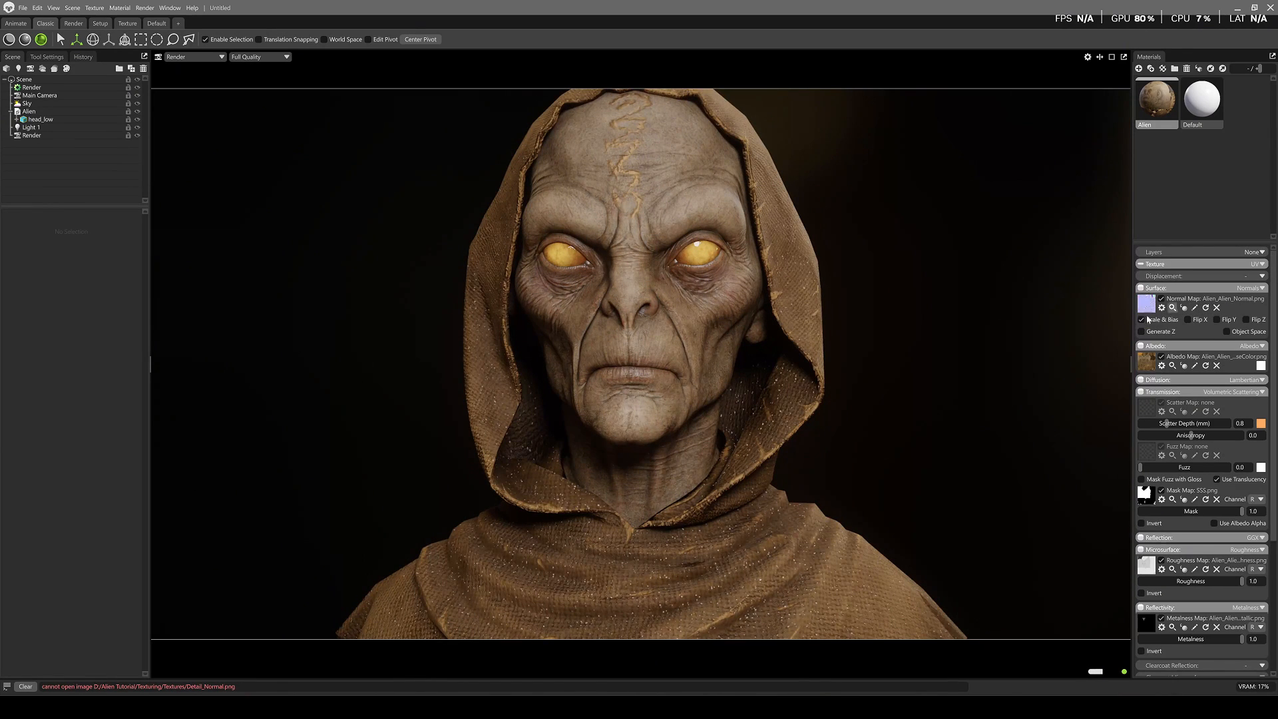
click(1216, 321)
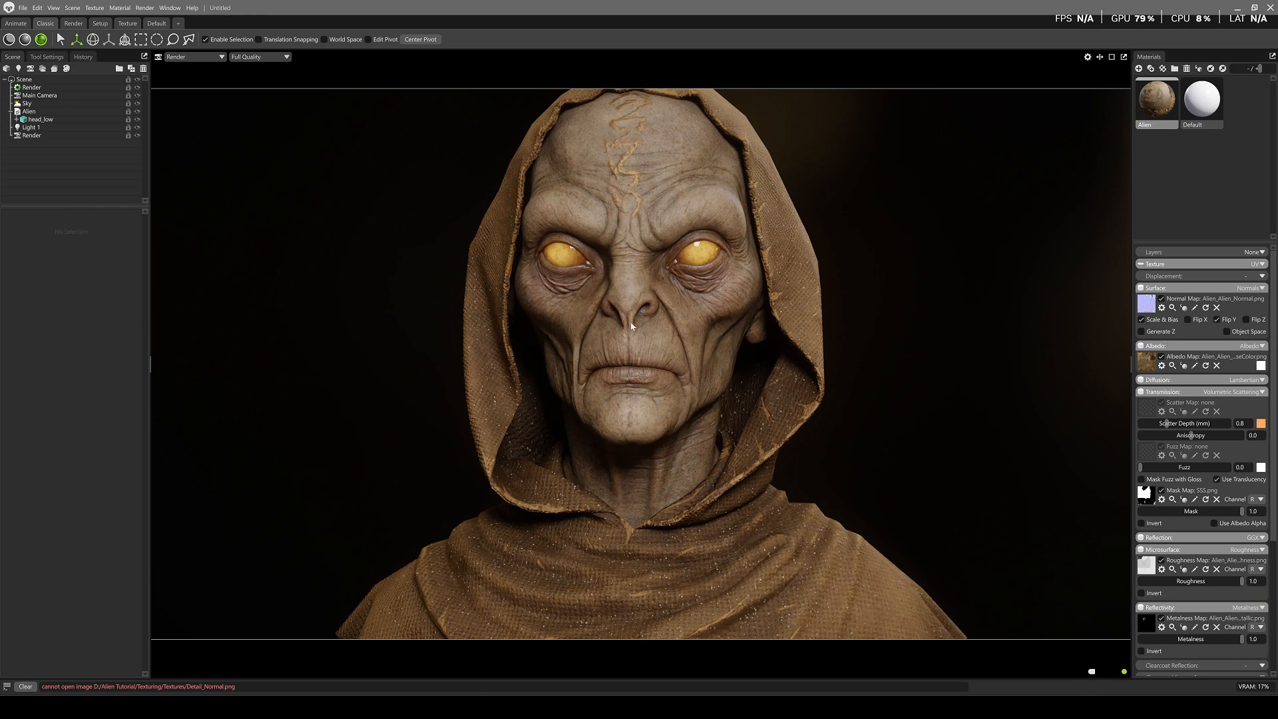
alt+drag(569, 392, 676, 365)
alt+right_drag(675, 366, 712, 326)
alt+drag(712, 326, 664, 354)
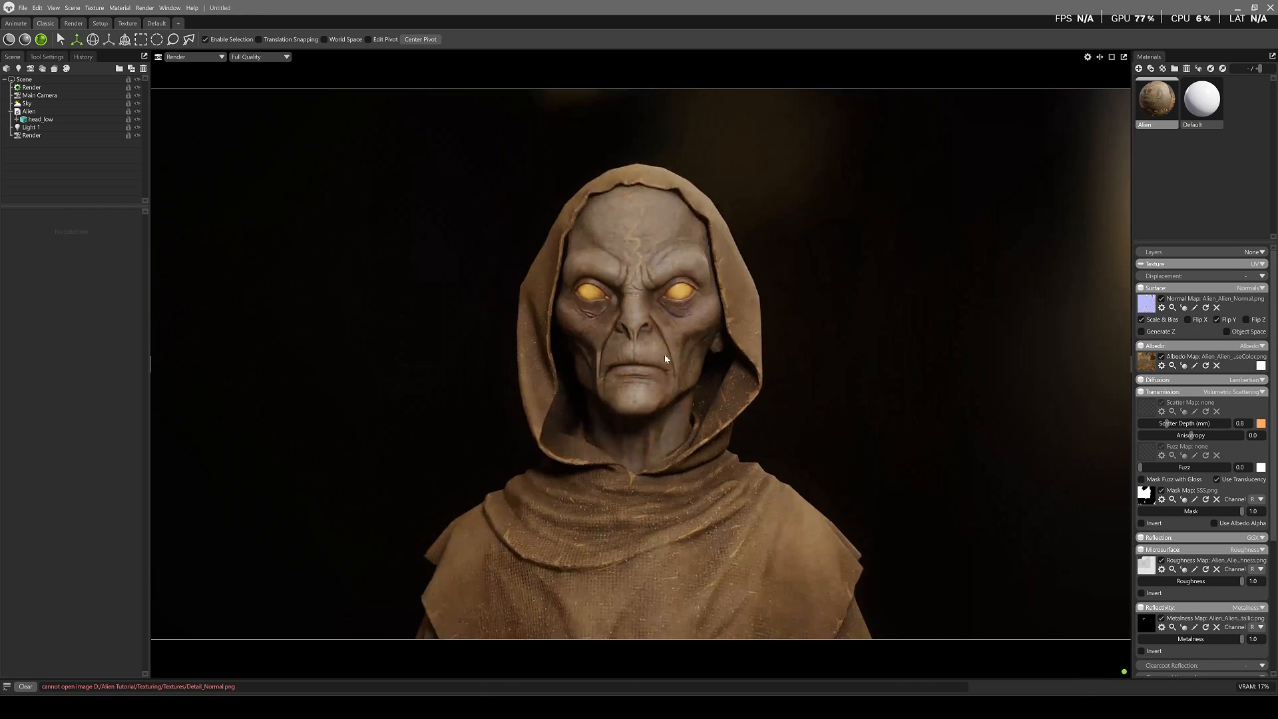
Reframe the Render camera so the full hood and upper chest sit inside the safe frame
alt+right_drag(664, 354, 674, 441)
scroll(672, 432, down, 6)
alt+drag(671, 427, 672, 464)
alt+middle_drag(672, 465, 676, 411)
scroll(676, 411, up, 2)
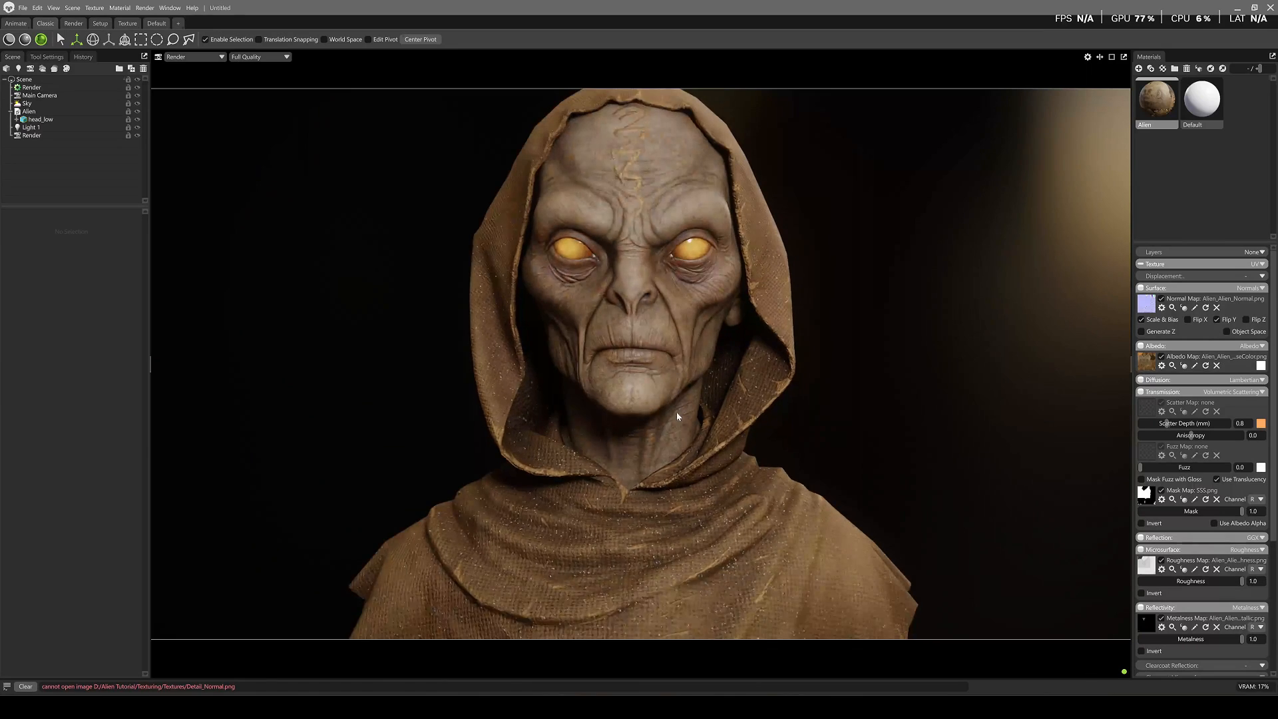
scroll(676, 411, down, 1)
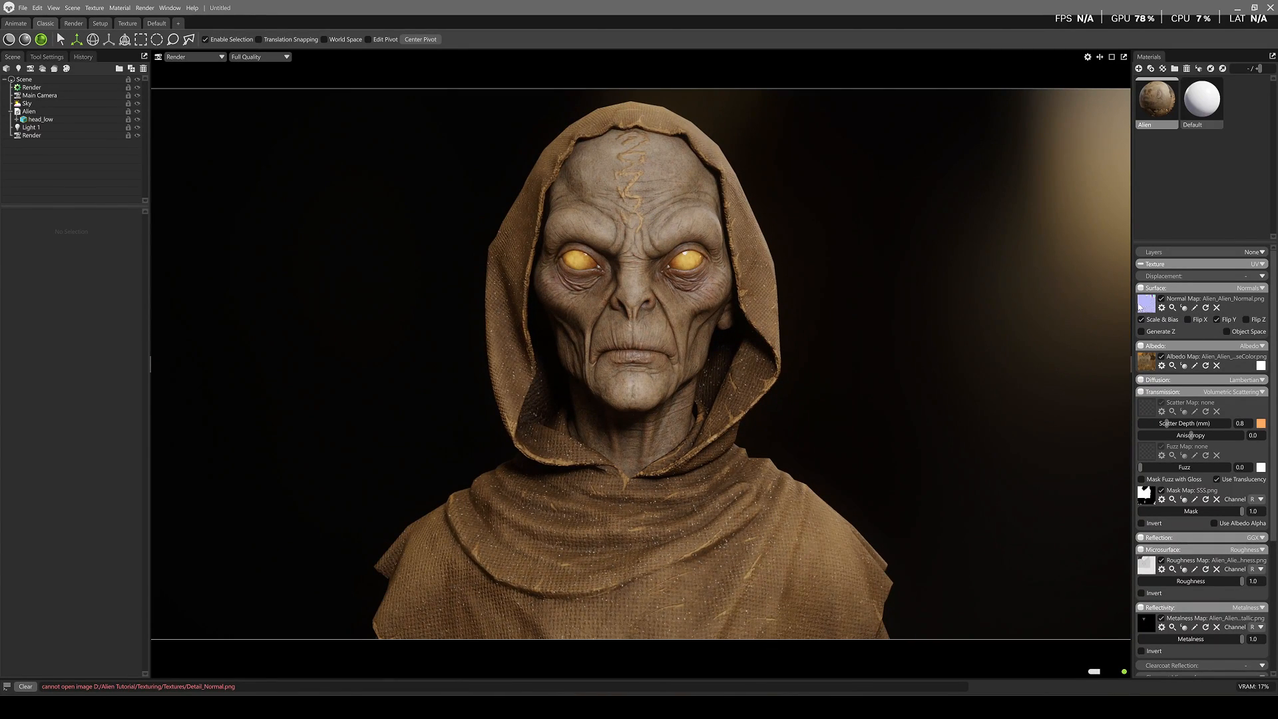
Rotate the sky to about -248.5 for a dark backdrop and pull the camera slightly back from the bust
mouse_move(695, 309)
alt+mouse_down()
mouse_move(607, 304)
mouse_move(709, 312)
mouse_move(688, 310)
alt+mouse_up()
alt+drag(764, 336, 738, 350)
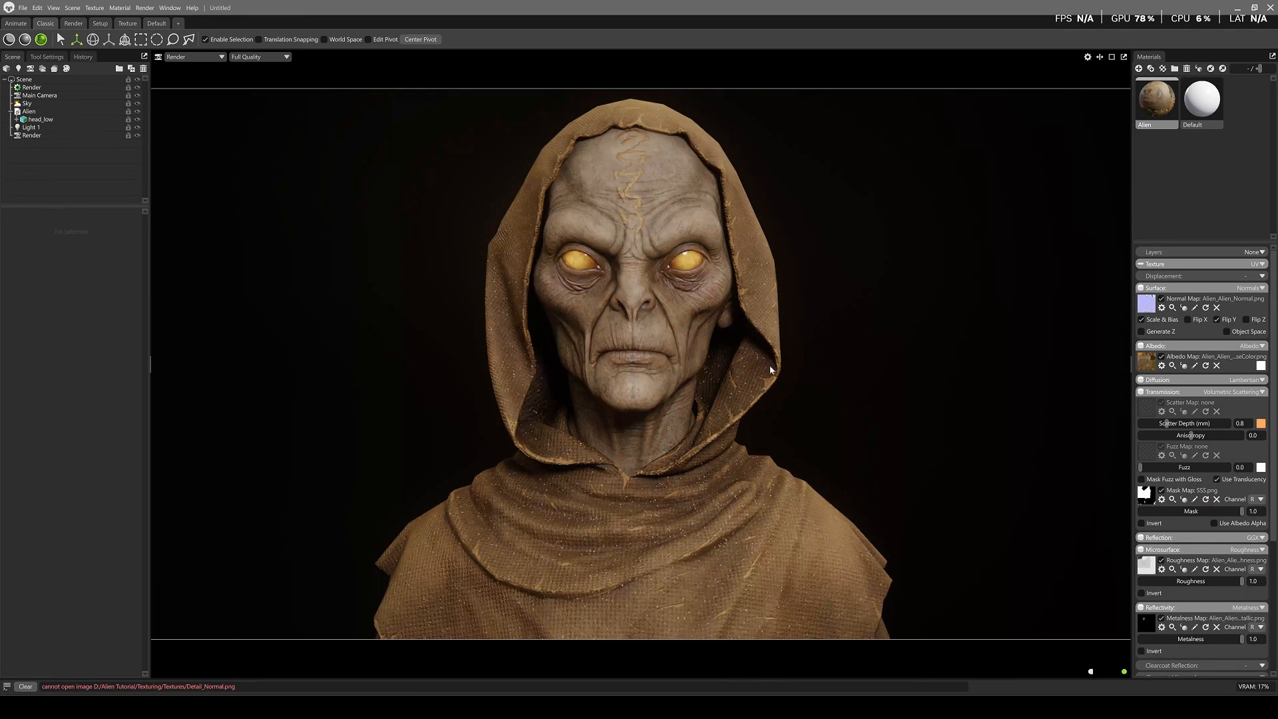
alt+middle_drag(770, 366, 790, 398)
scroll(785, 401, down, 1)
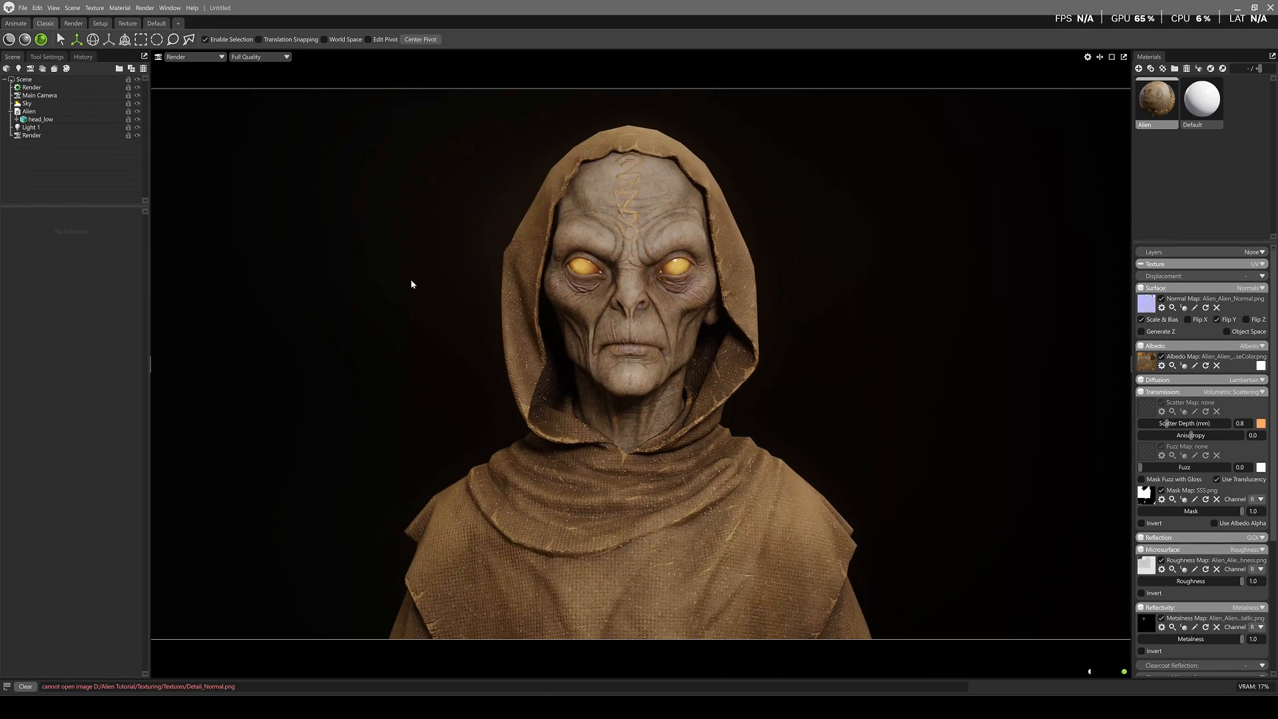
Set the Render camera's grain mode to Digital with a grain intensity of 0.03
click(38, 135)
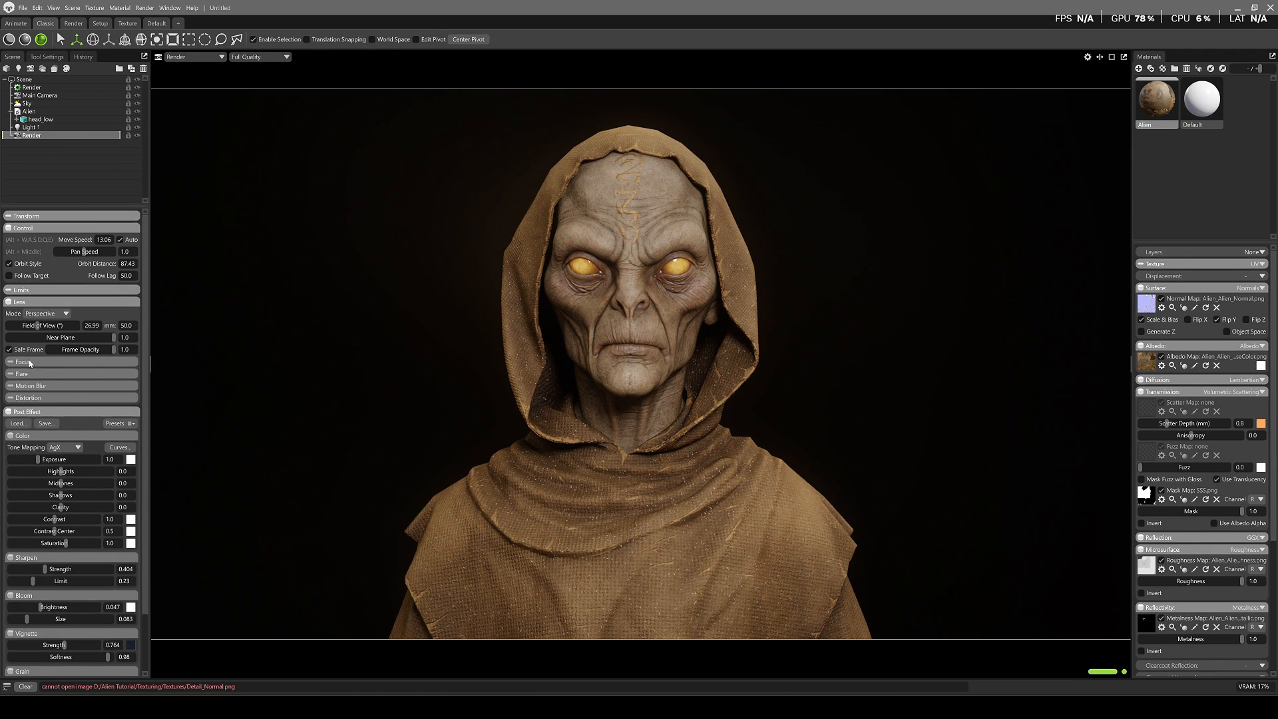
scroll(94, 509, down, 2)
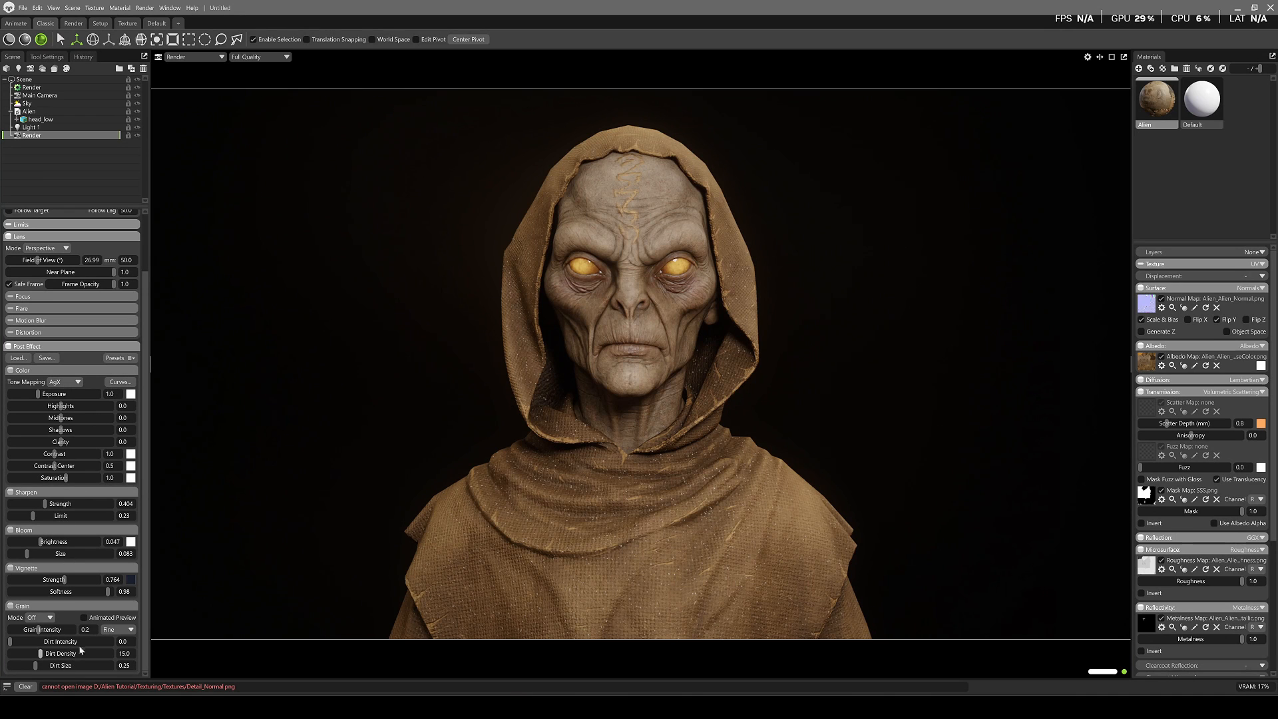
click(30, 618)
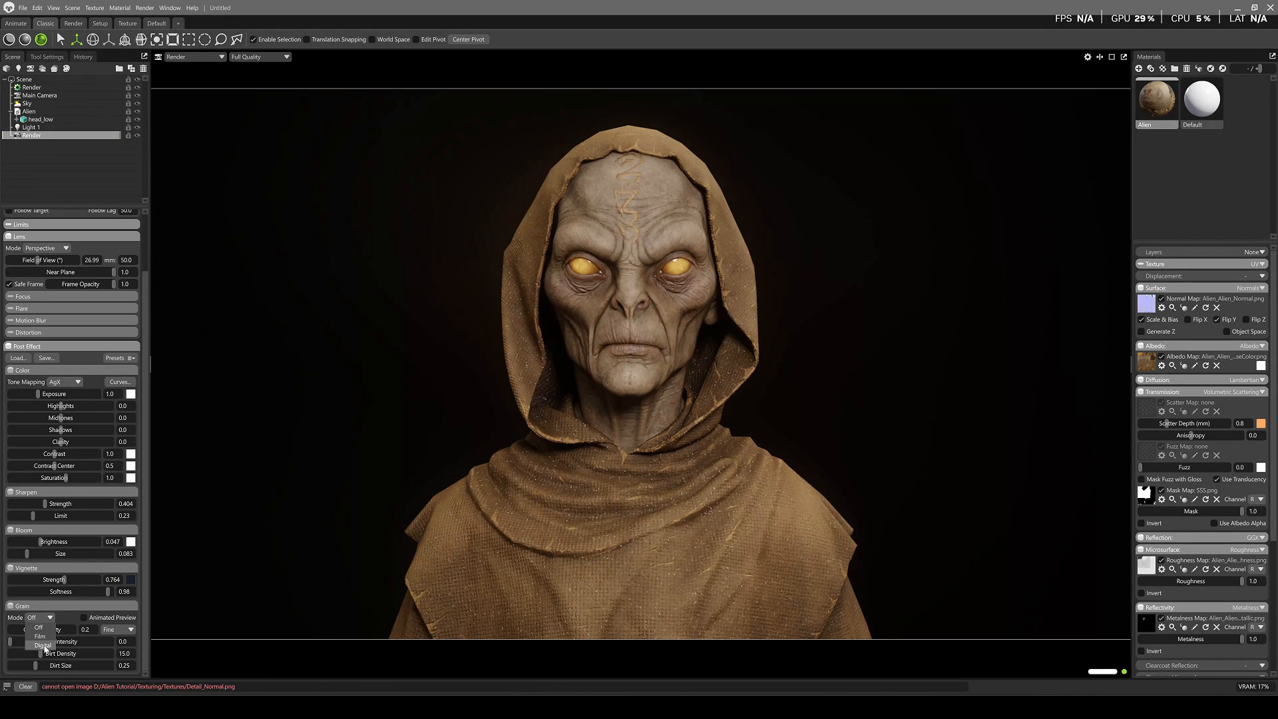
click(43, 646)
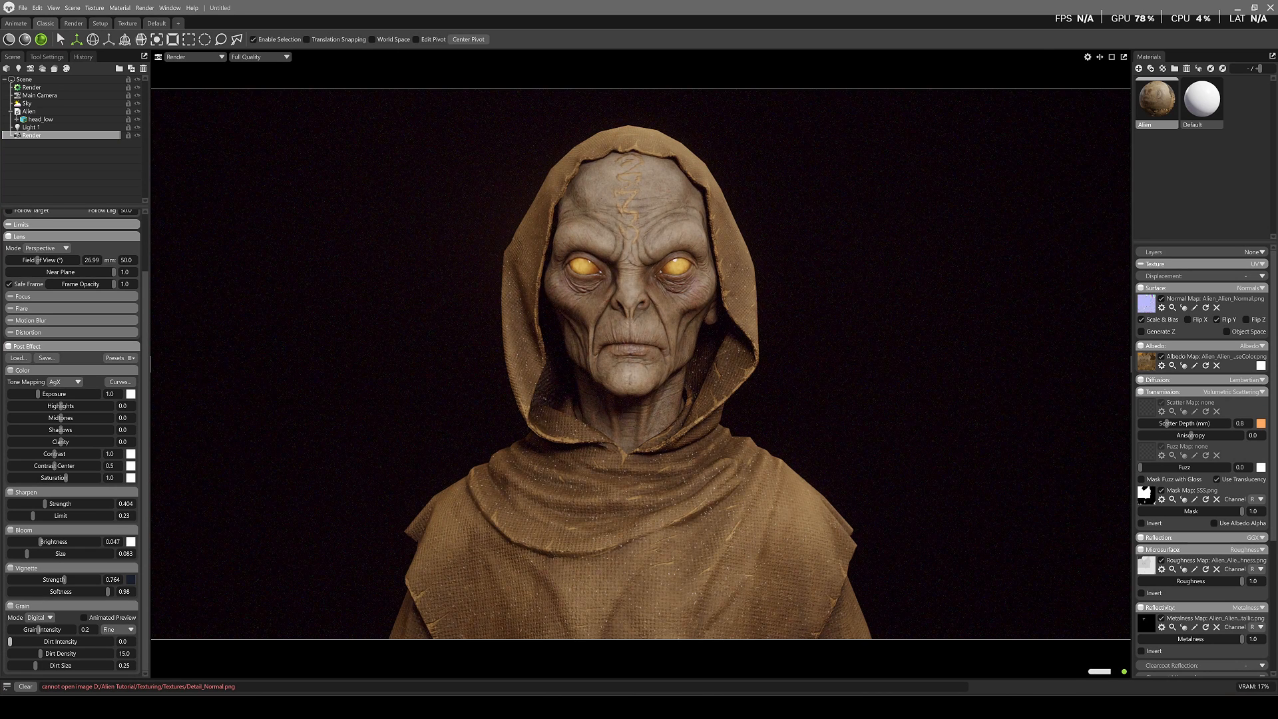
text(0.03)
key(Return)
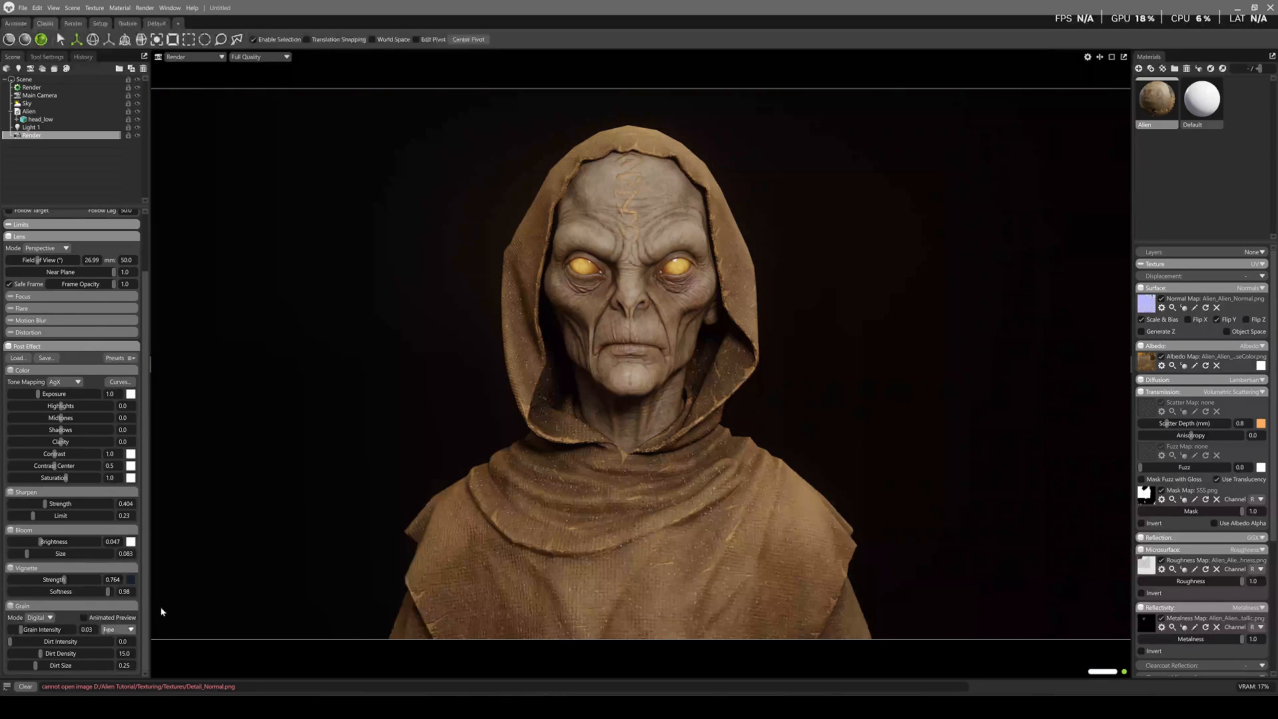
Set the sky's backdrop brightness to 0.421 and rotate the sky to -260
click(26, 103)
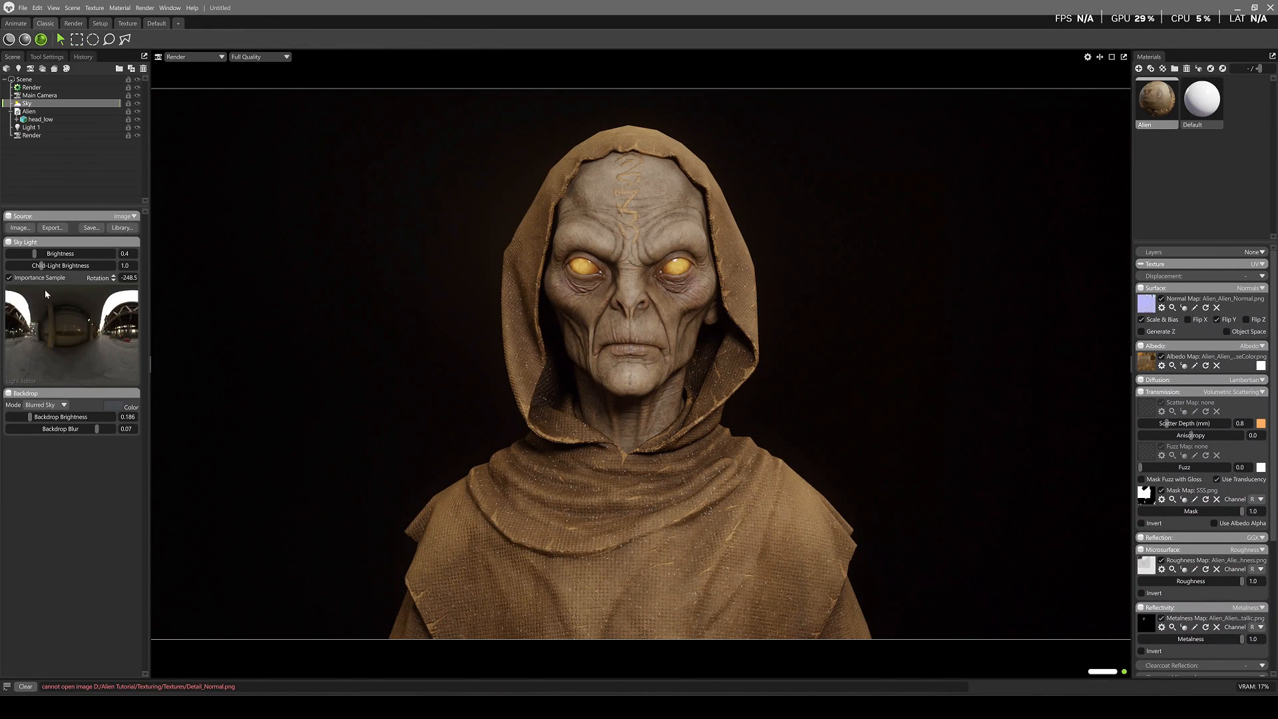
drag(30, 417, 35, 418)
shift+drag(811, 365, 647, 414)
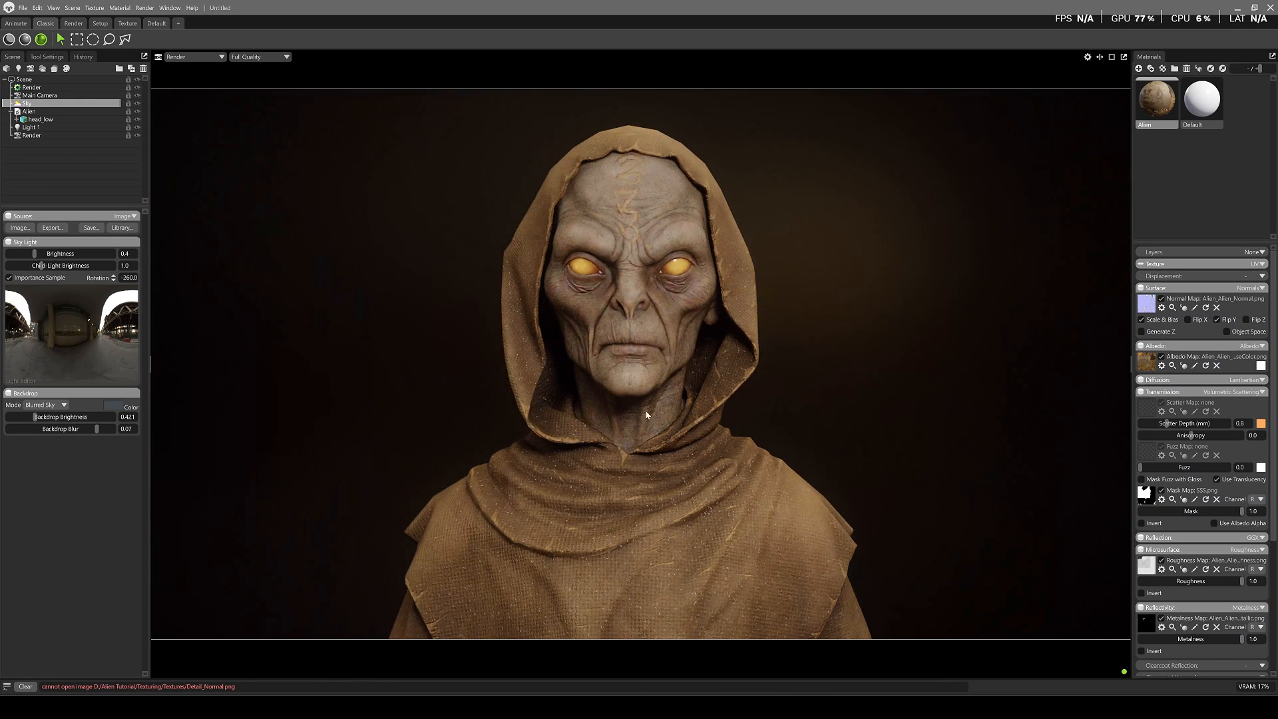
Set the sky's backdrop blur to 0.065 and its rotation to 143.5, placing the bright glow beside the bust
drag(96, 429, 63, 429)
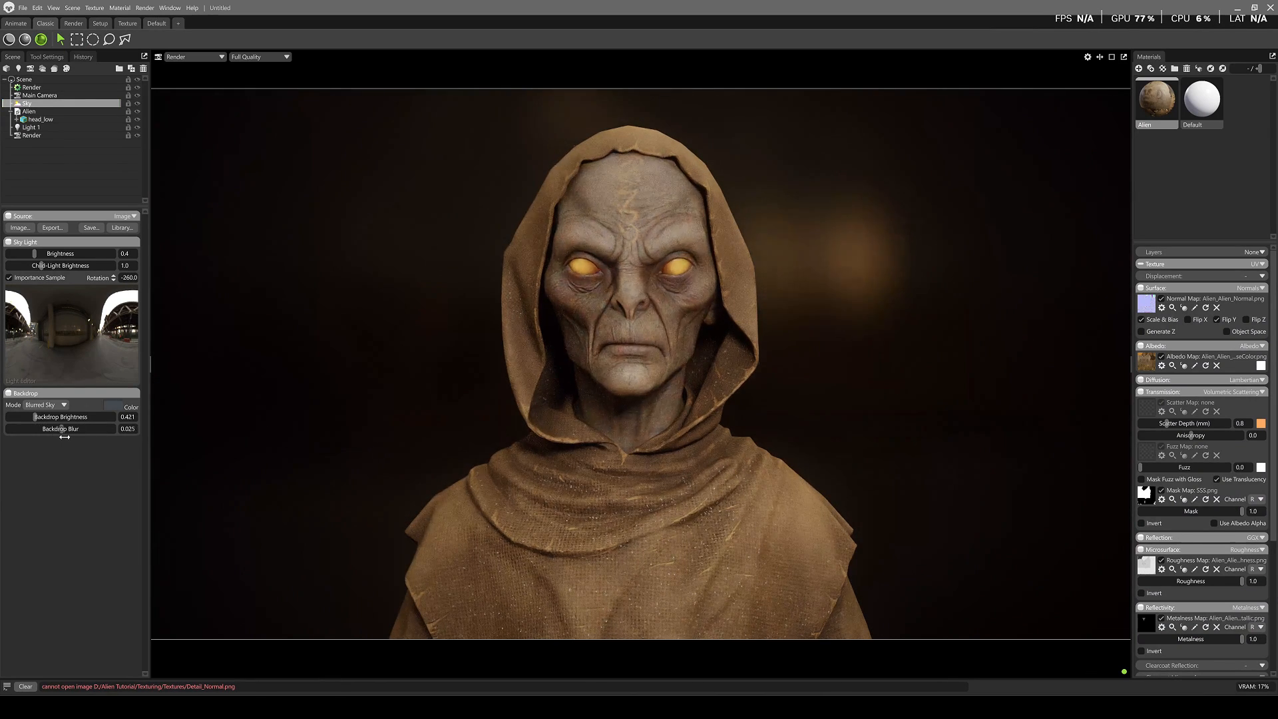
shift+drag(332, 394, 1271, 445)
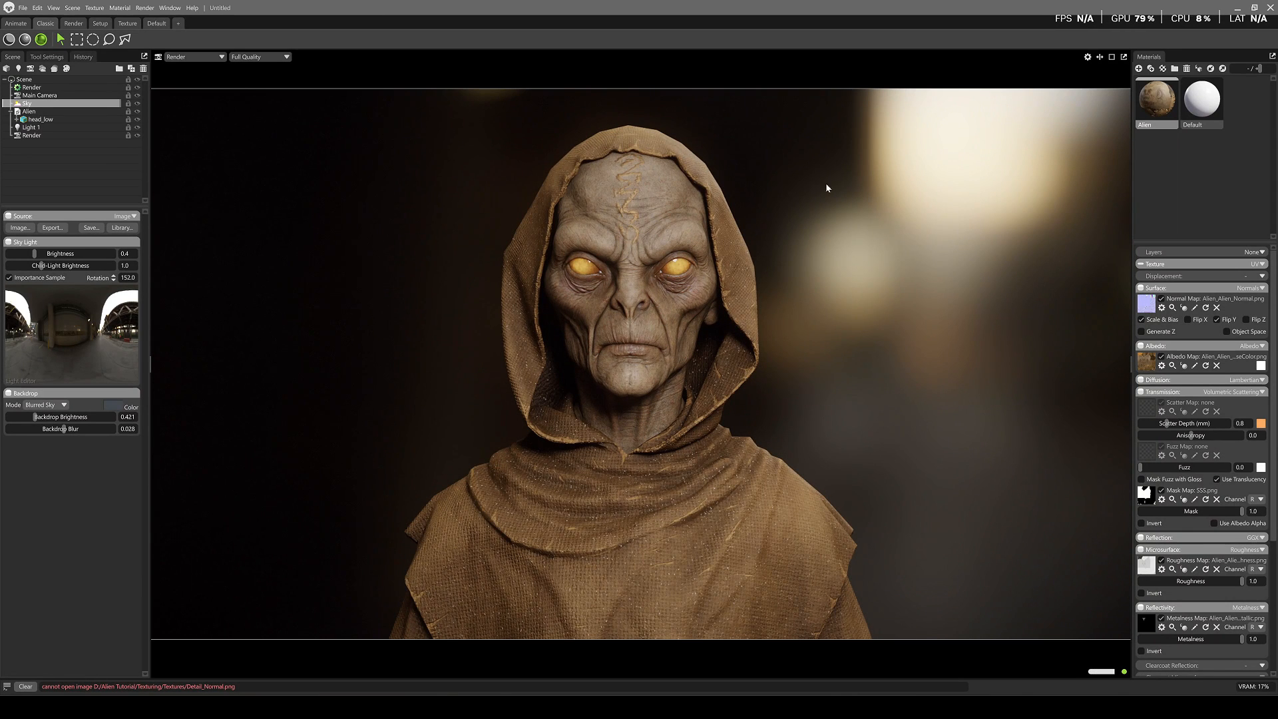
drag(64, 428, 74, 429)
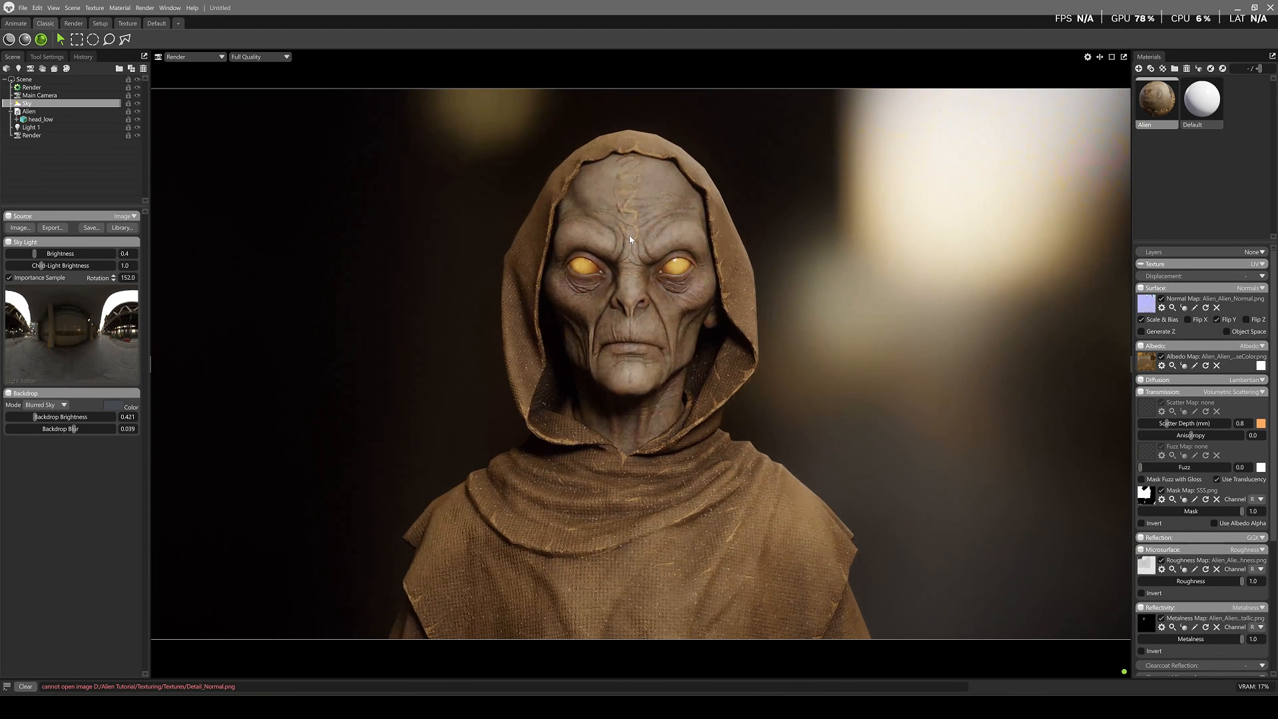
drag(74, 429, 93, 429)
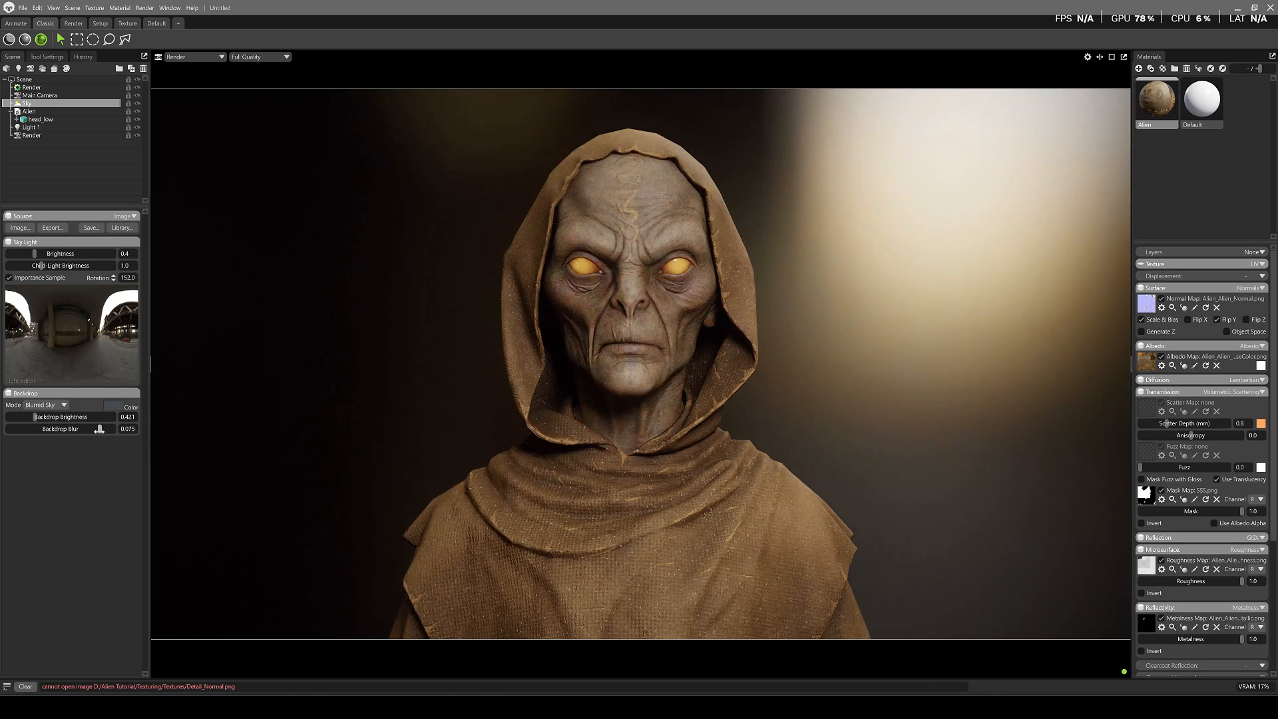
mouse_move(569, 329)
shift+mouse_down()
mouse_move(664, 330)
mouse_move(656, 338)
shift+mouse_up()
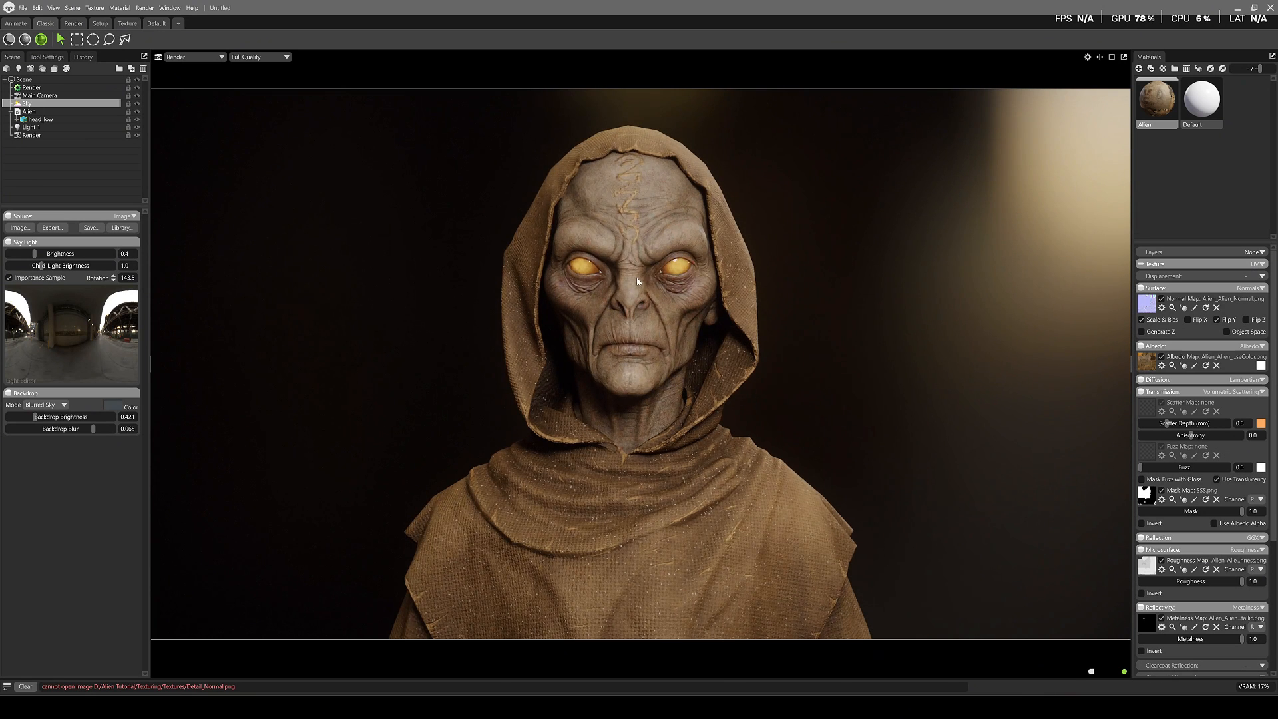
Enable ray-traced depth of field on the Render camera, focused on the alien's face, with the f-stop set to 4.0
scroll(641, 286, up, 2)
middle_drag(720, 302, 724, 314)
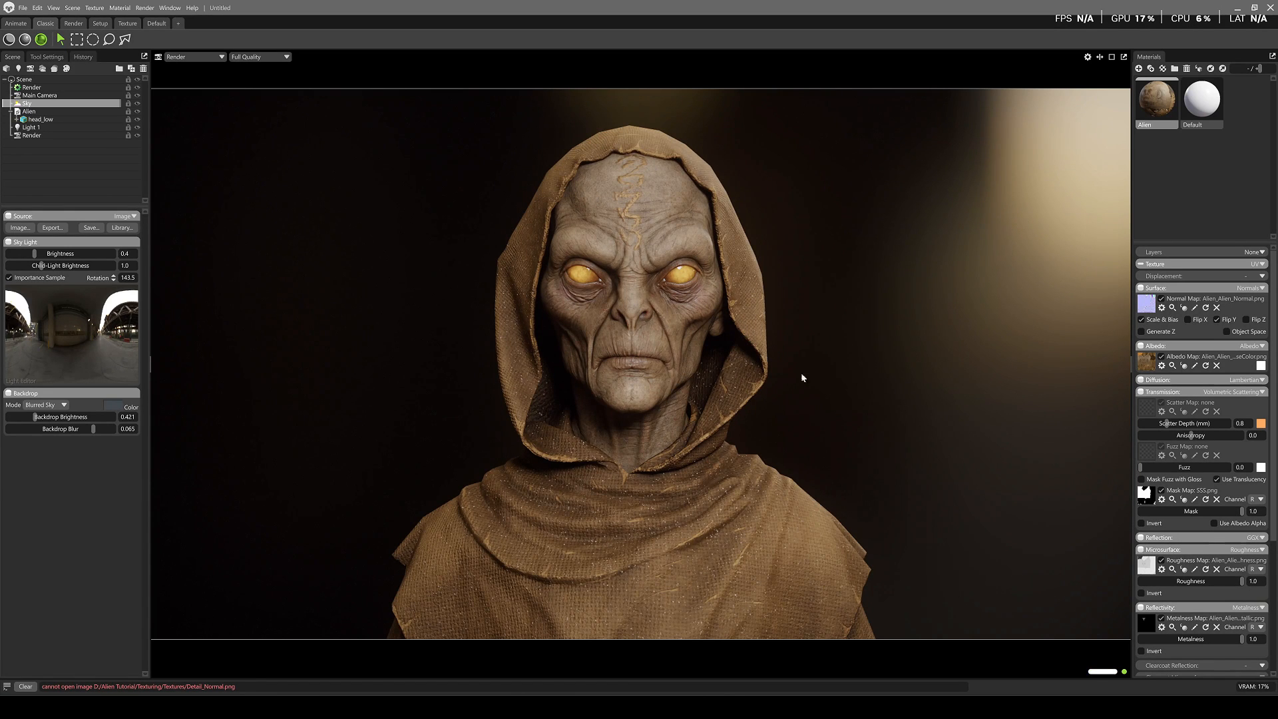
alt+drag(834, 370, 846, 362)
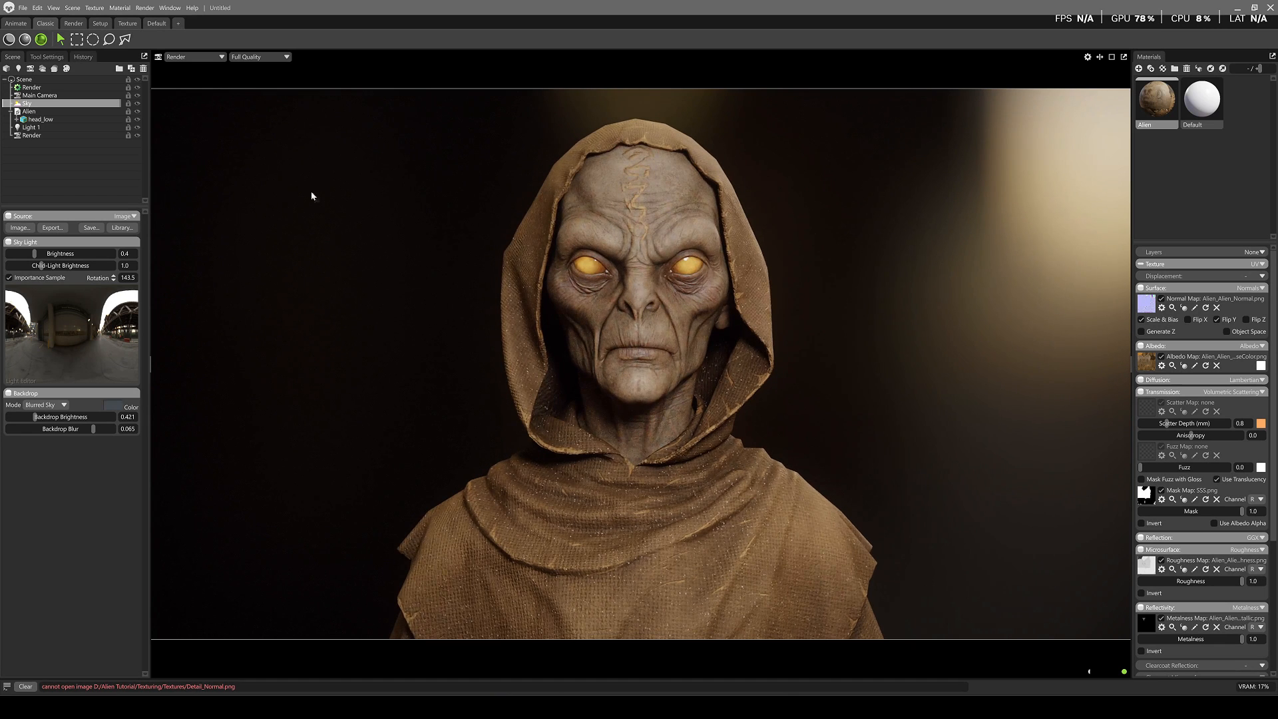
click(34, 135)
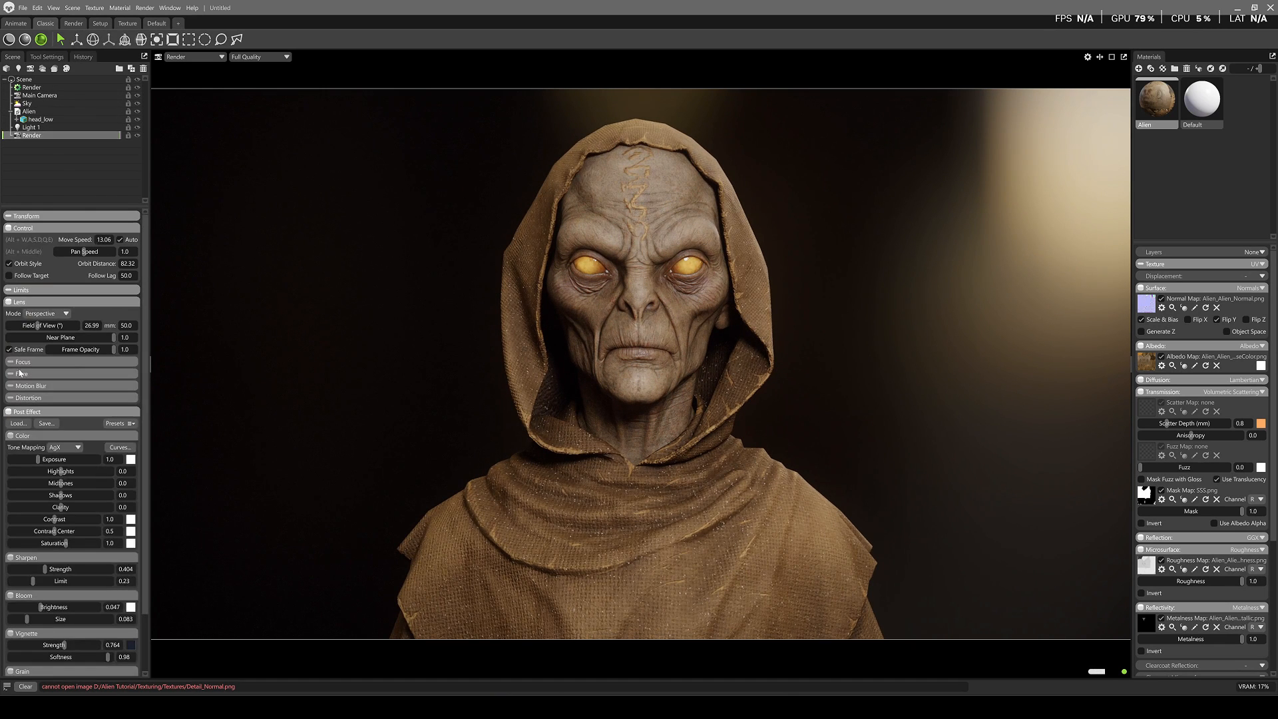
click(11, 364)
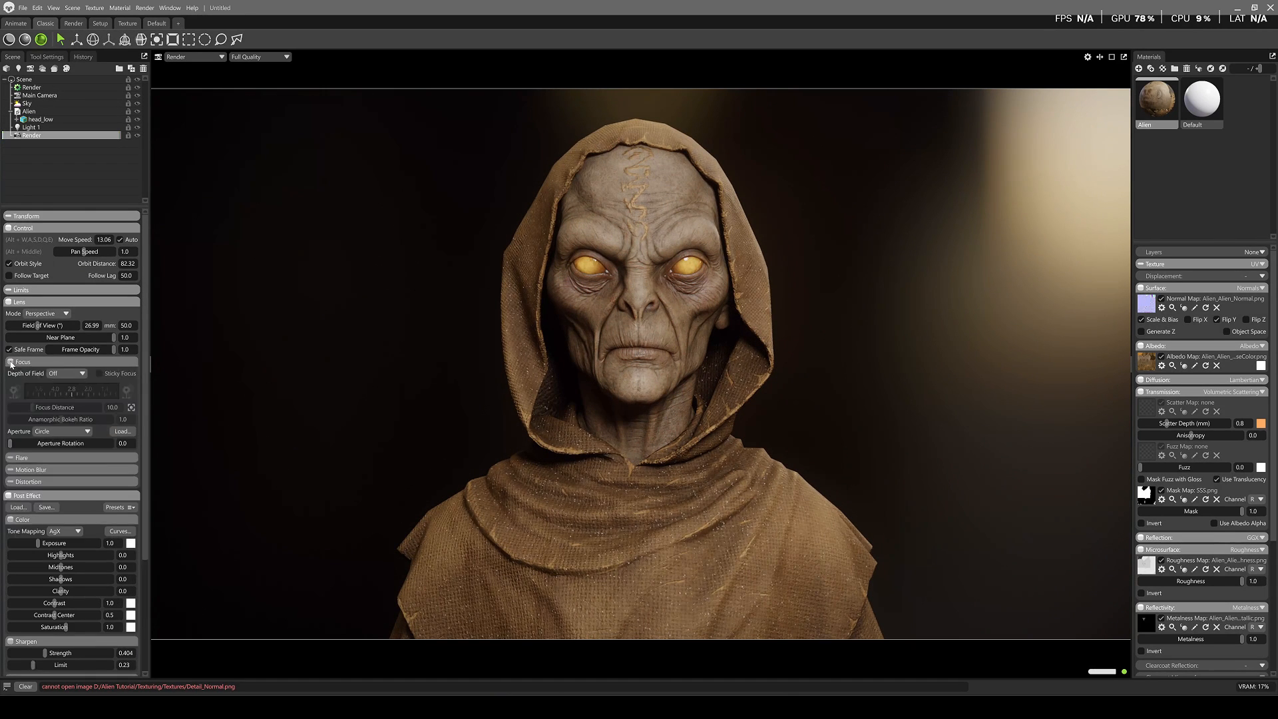
click(67, 373)
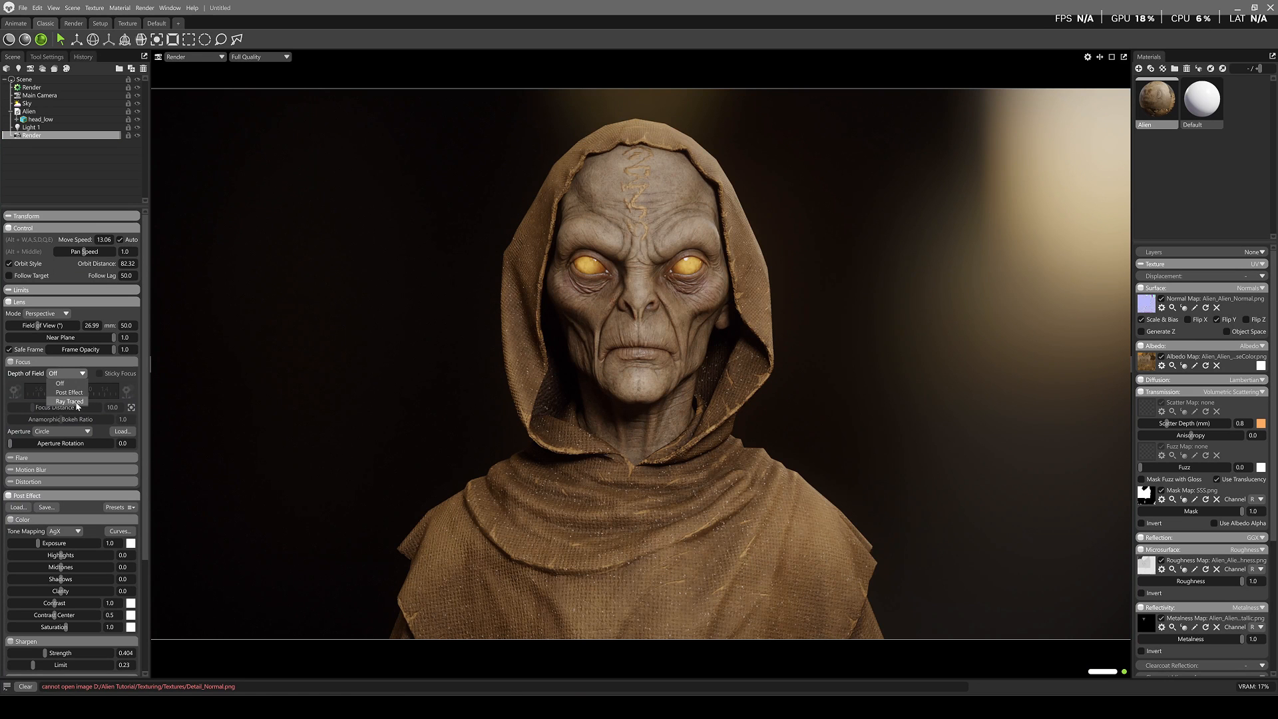
click(76, 402)
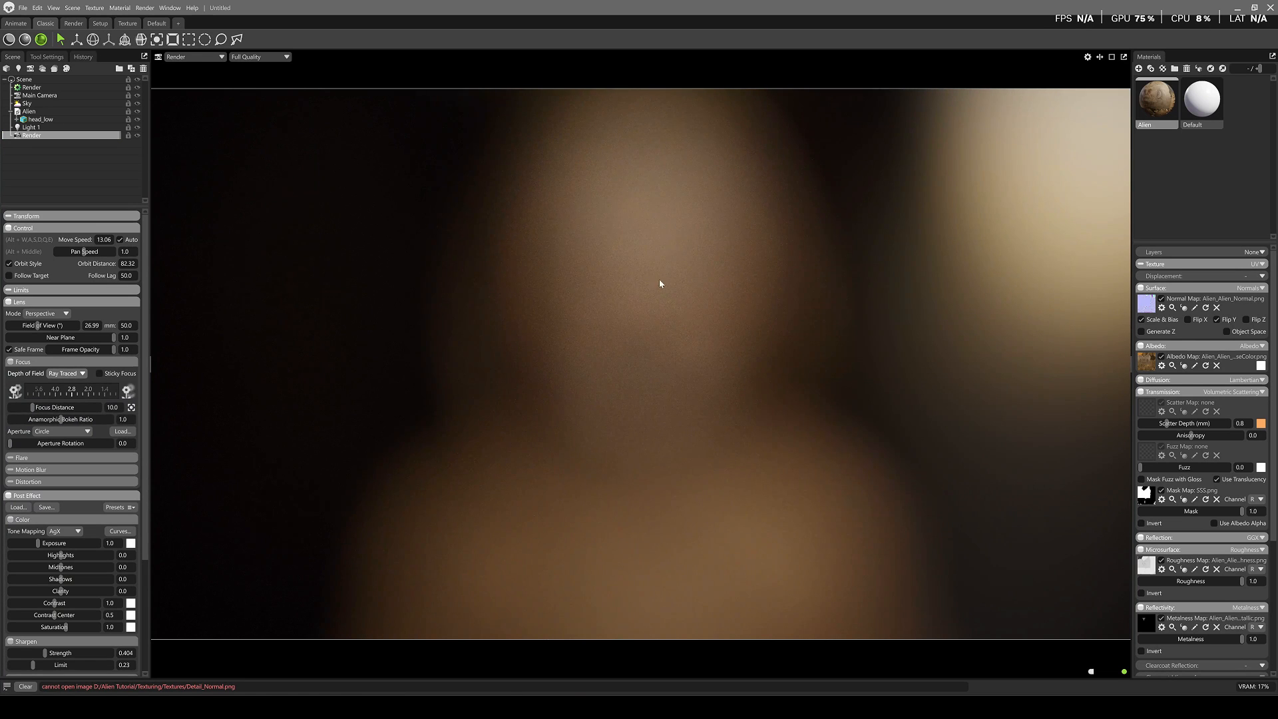
click(659, 283)
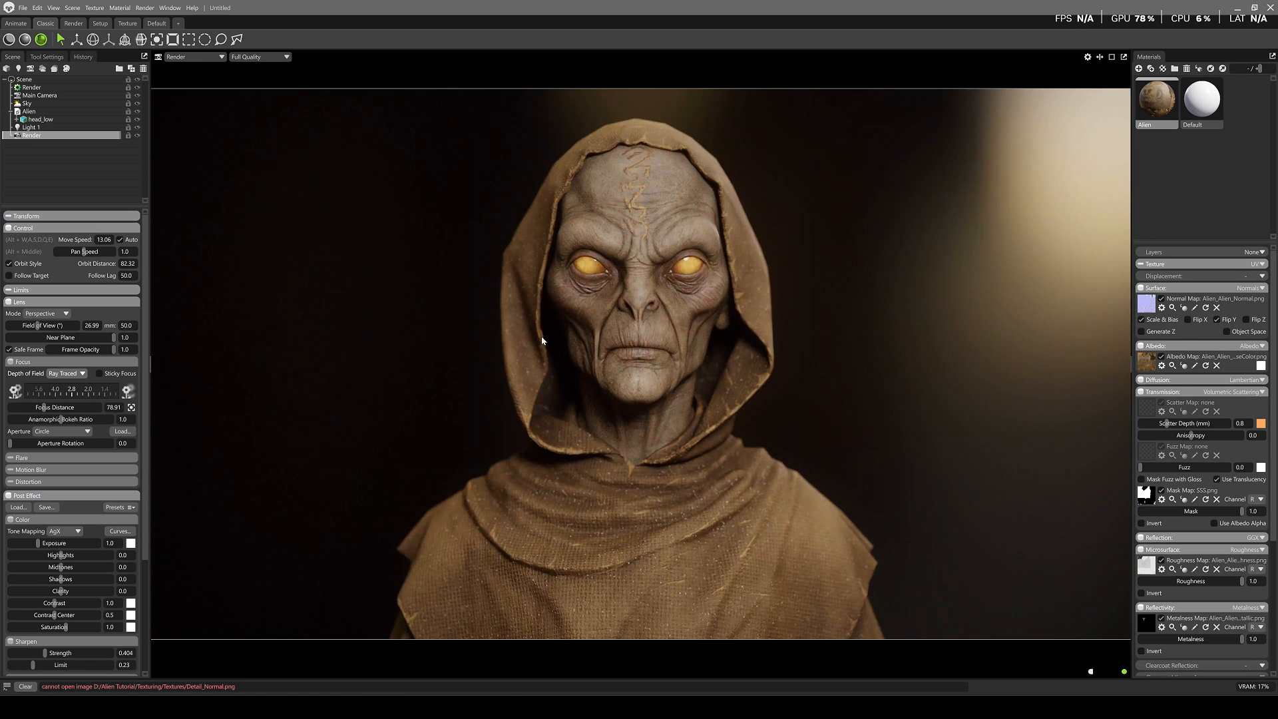
drag(68, 393, 85, 394)
Inspect the alien's eyes up close in focus and set the Alien material's emission intensity to 3
scroll(1204, 571, down, 4)
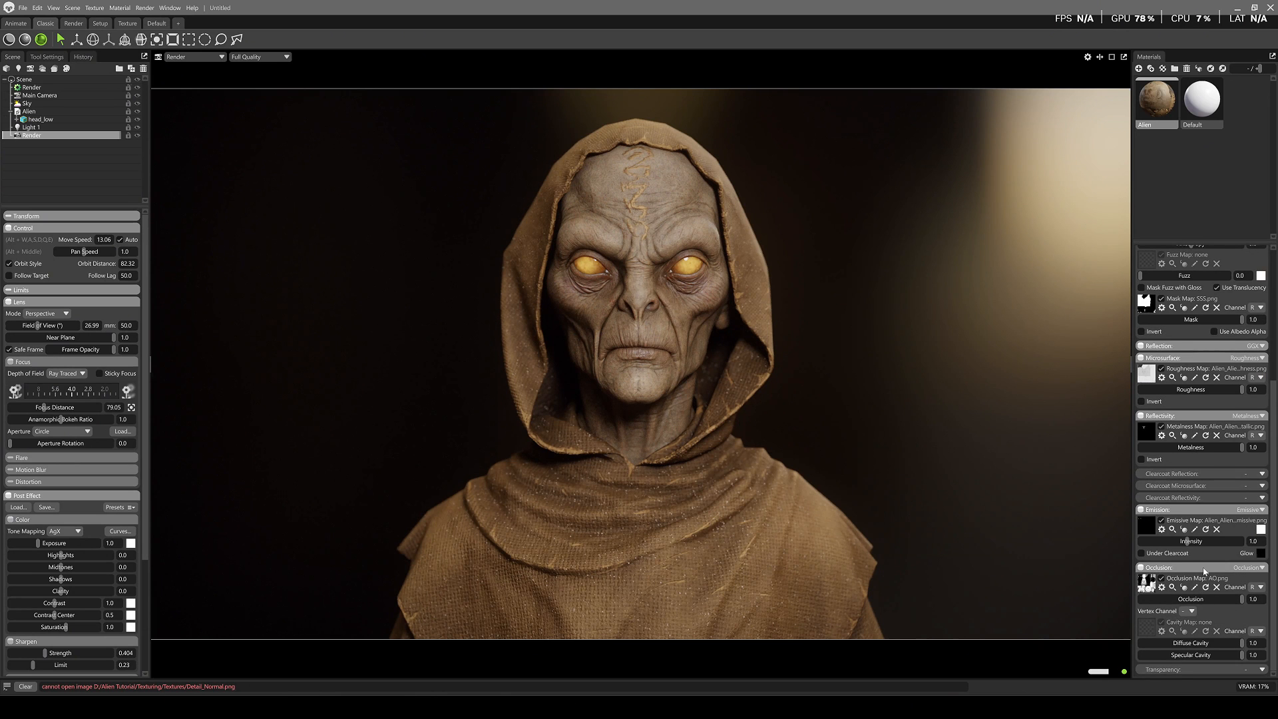
scroll(694, 360, up, 6)
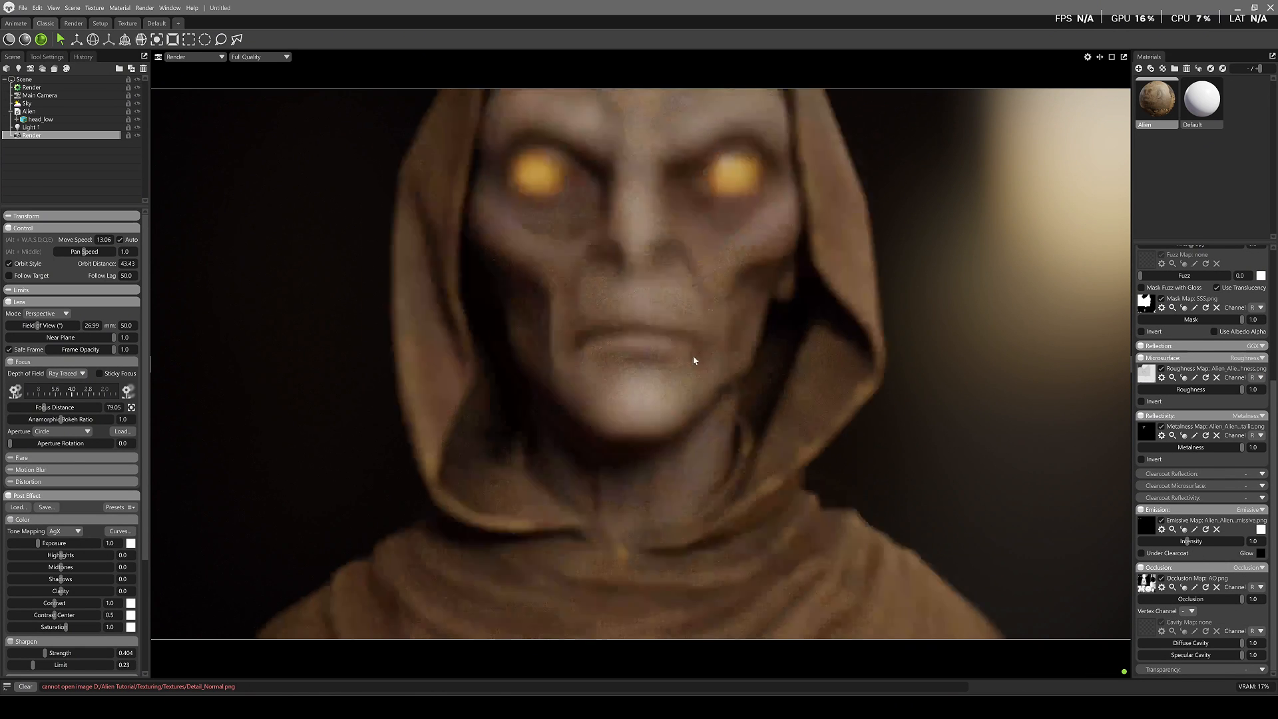
alt+drag(692, 360, 666, 281)
alt+middle_drag(666, 281, 703, 333)
ctrl+middle_click(716, 314)
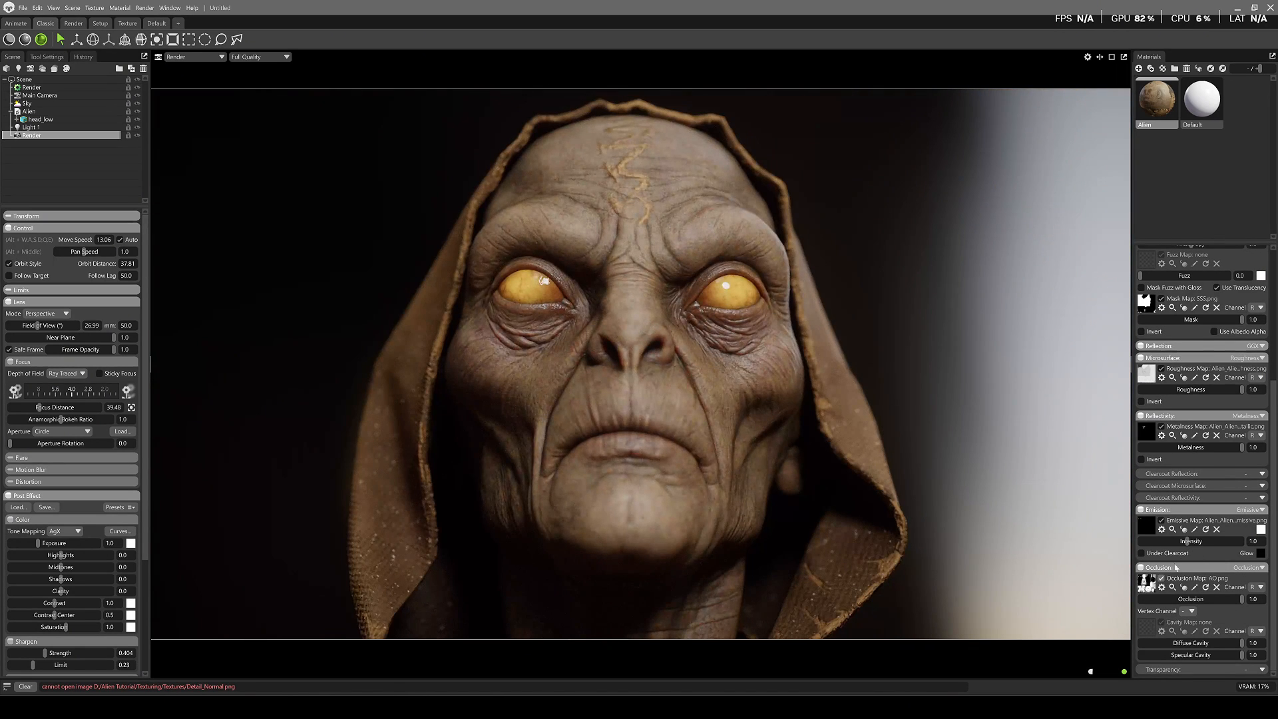
drag(1187, 541, 1215, 553)
click(1255, 541)
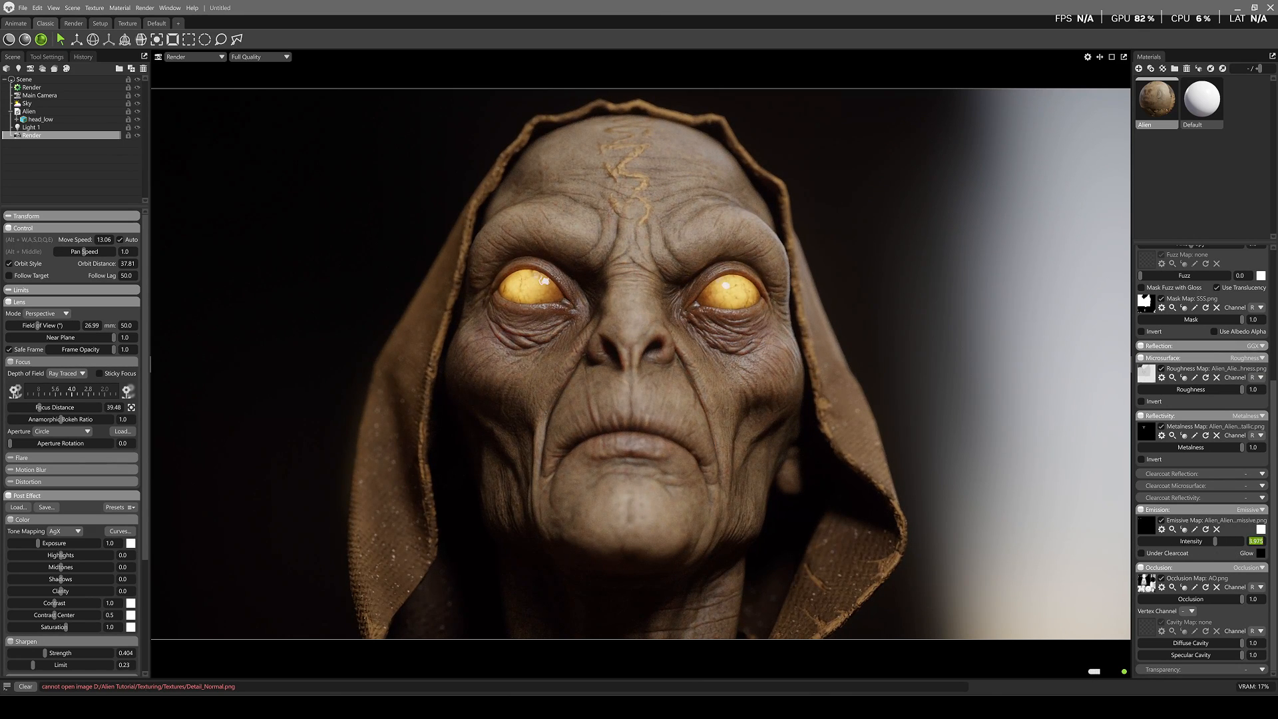
text(3)
key(Return)
Pull the camera back with the focus on the alien's face and set the sharpen strength to 0.339
middle_click(649, 377)
scroll(656, 380, down, 2)
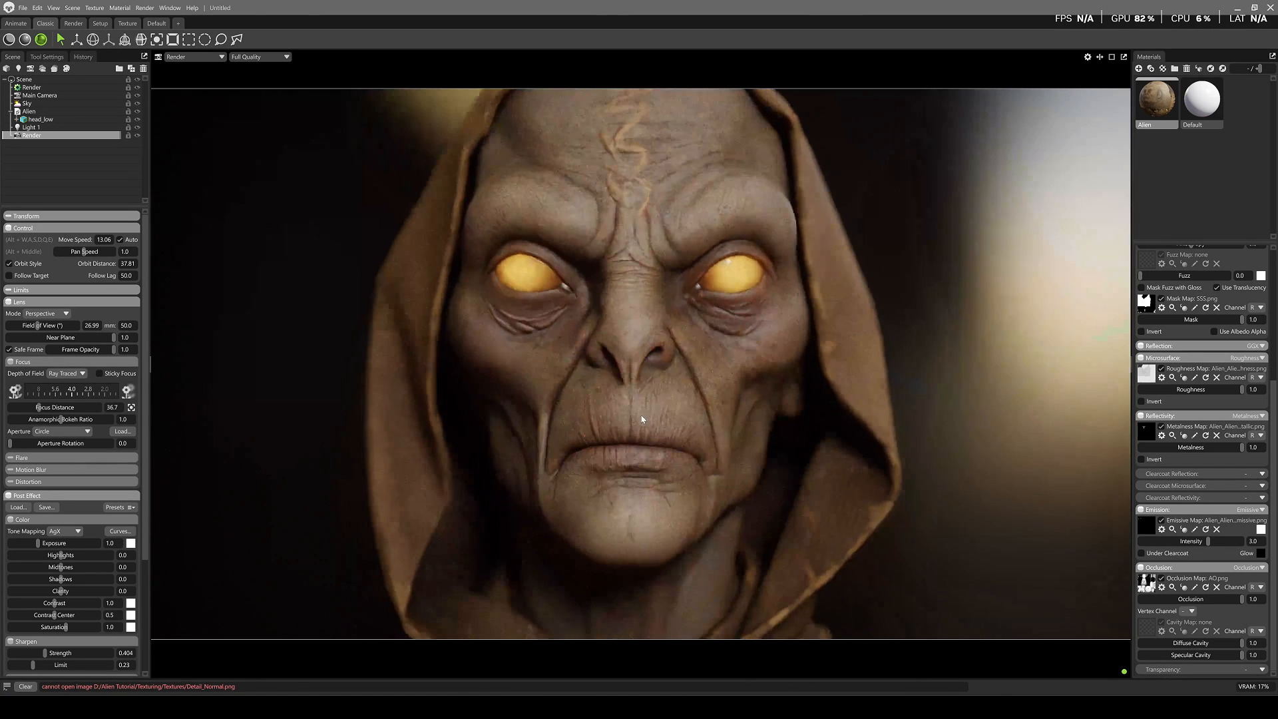
scroll(663, 358, down, 2)
middle_click(628, 352)
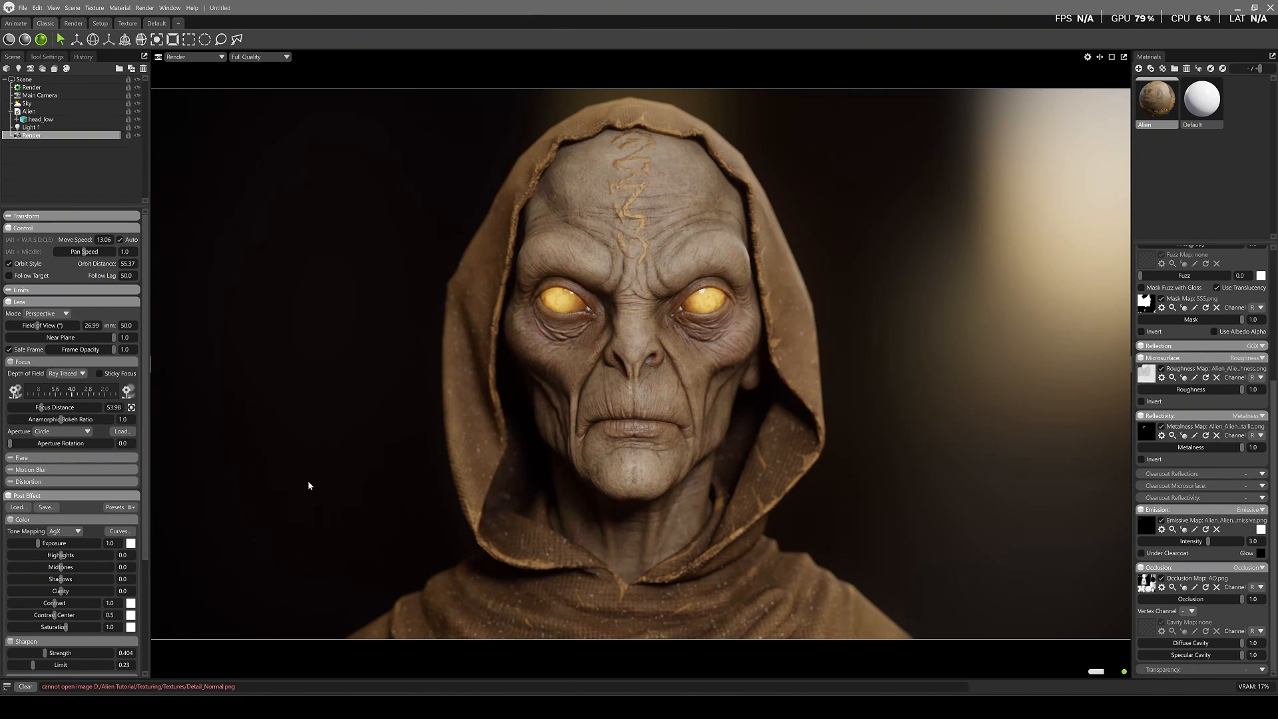
scroll(60, 548, down, 5)
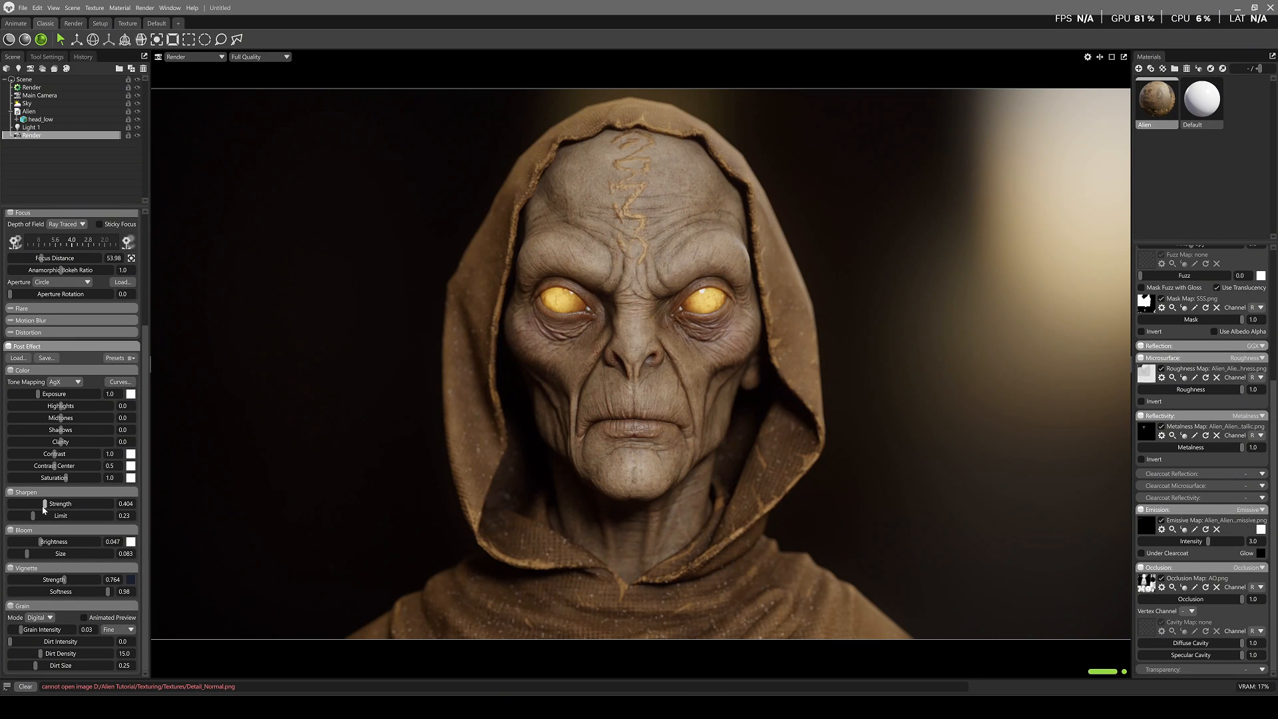
drag(44, 504, 49, 504)
Add fog to the scene and colour it dark teal, hex 253938
right_click(87, 165)
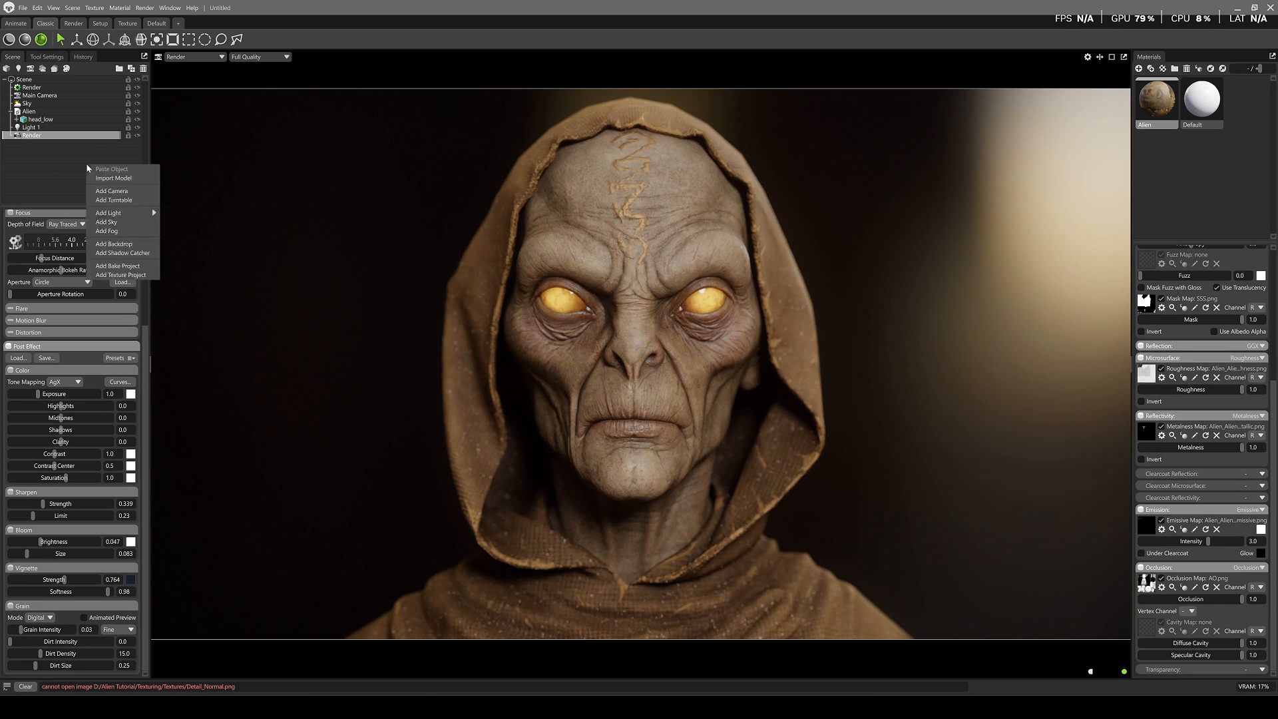
click(112, 231)
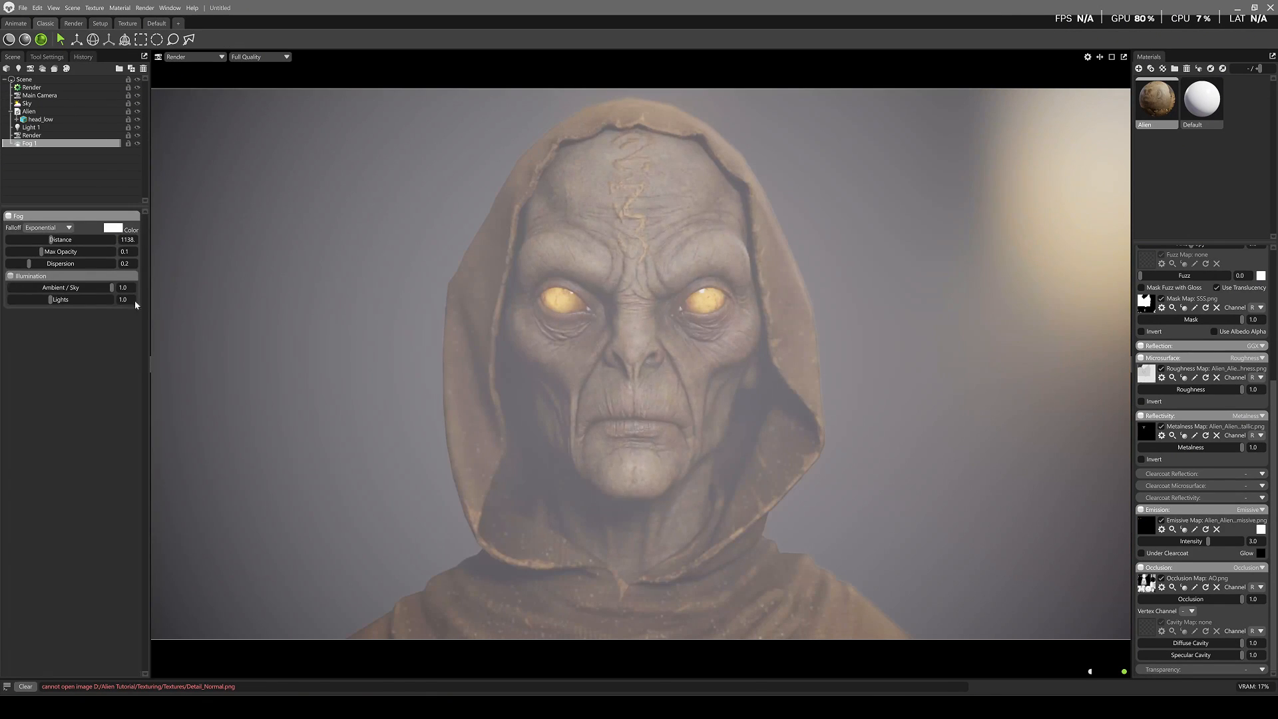
click(113, 227)
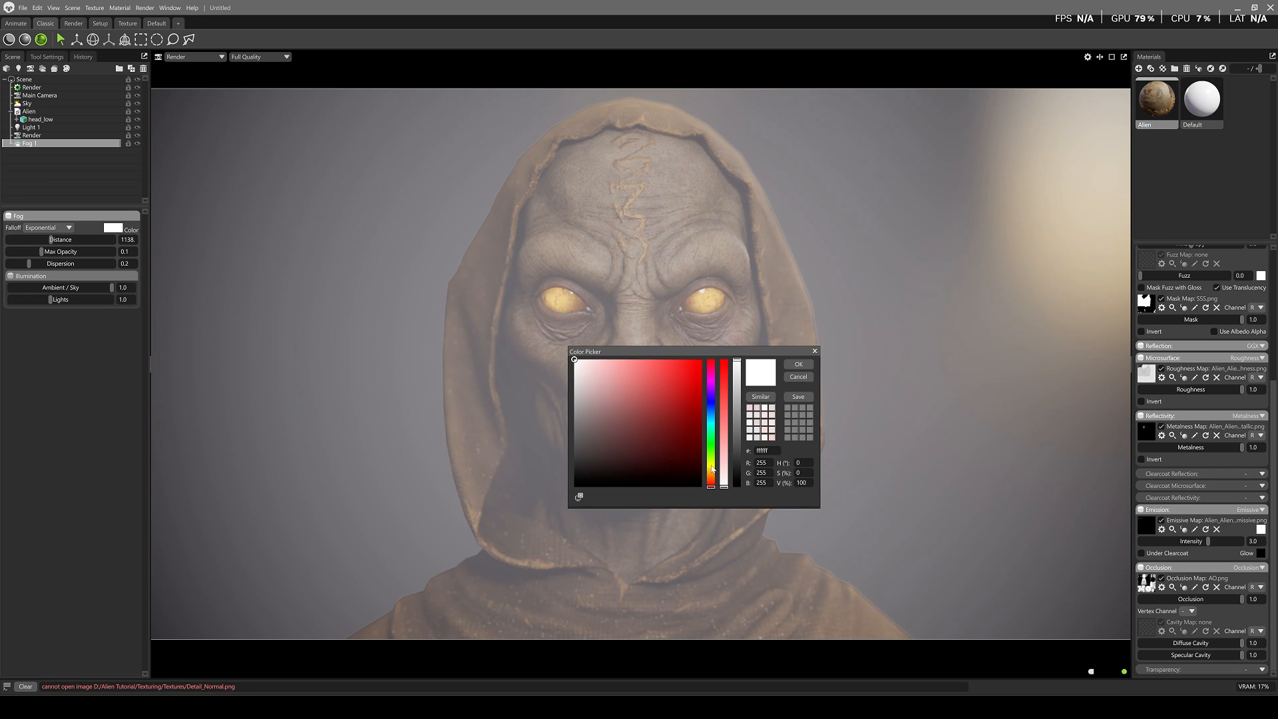
click(711, 423)
drag(621, 421, 619, 459)
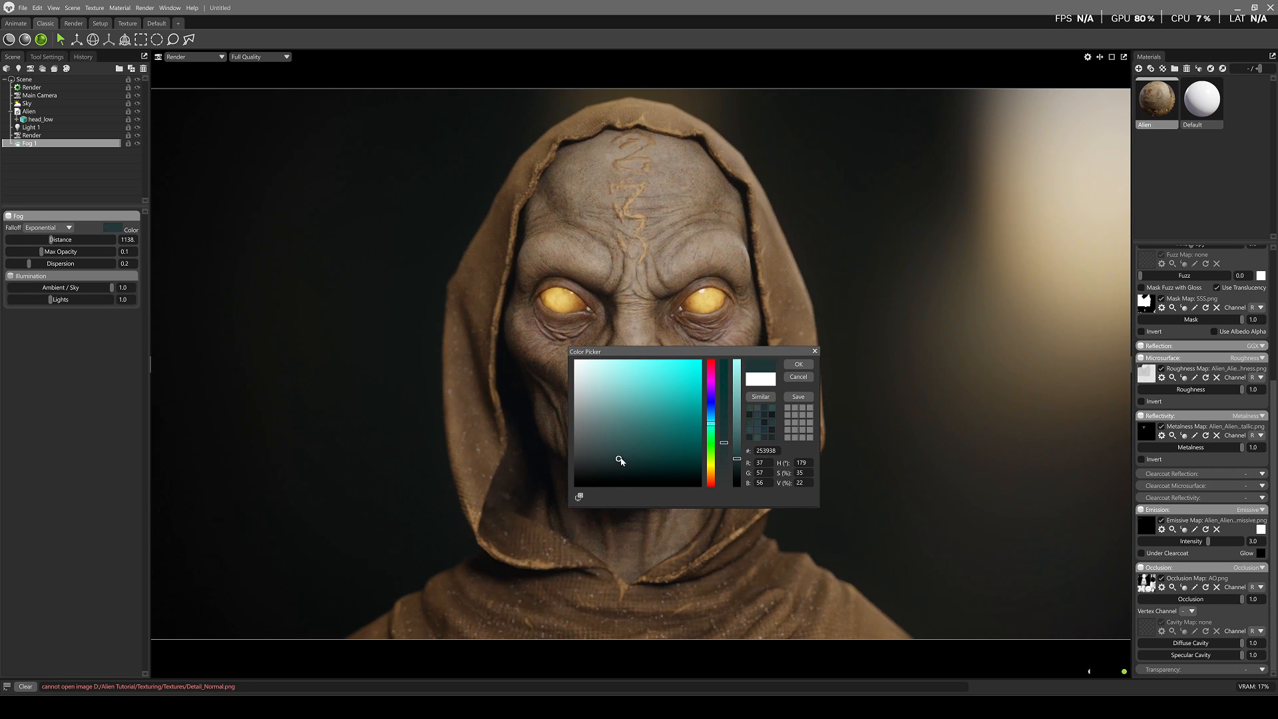
click(797, 365)
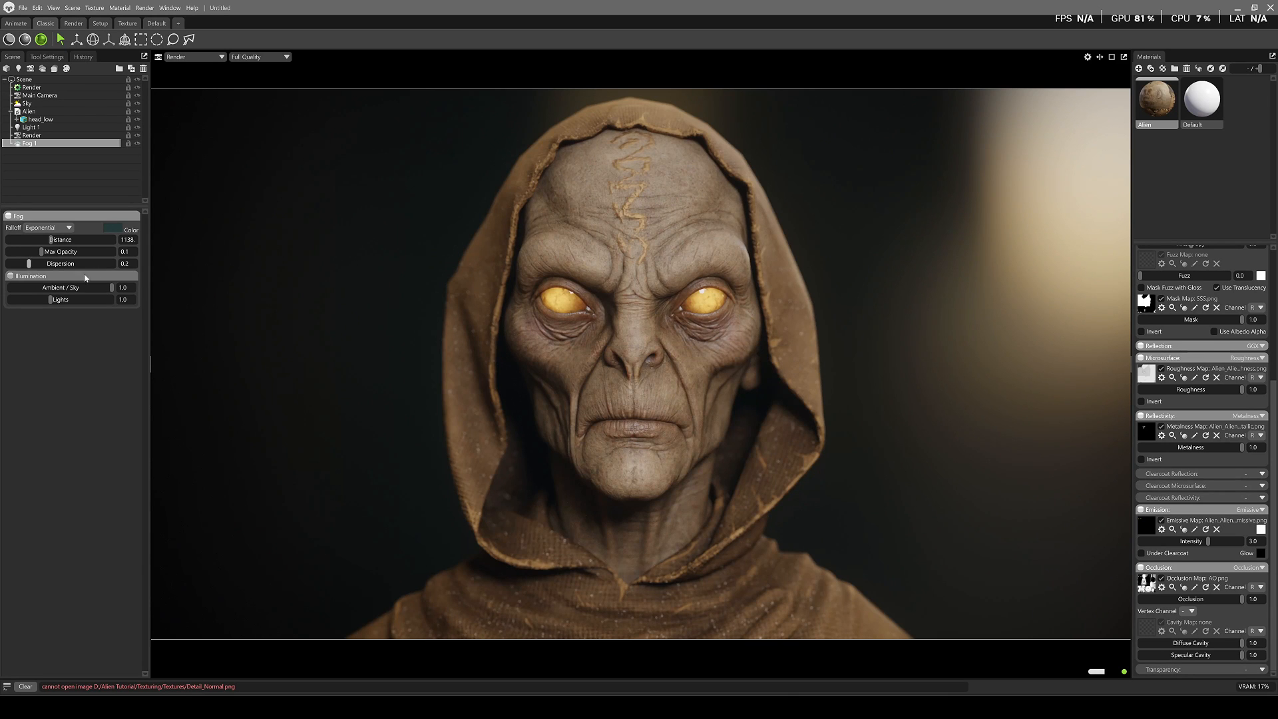
Set the fog's max opacity to 0.086 and reframe the bust to include its shoulders and upper chest
drag(41, 252, 35, 252)
drag(35, 252, 38, 251)
right_drag(789, 327, 841, 379)
middle_drag(628, 331, 629, 309)
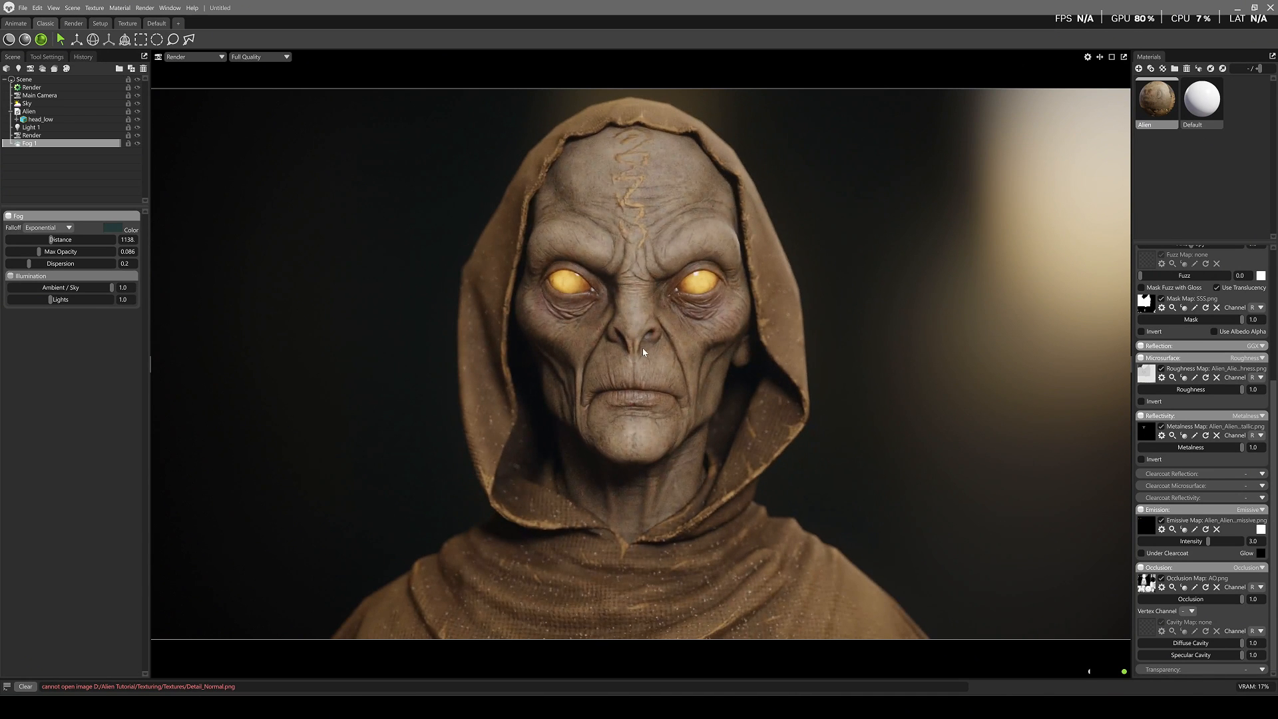
drag(641, 348, 641, 353)
scroll(641, 343, down, 2)
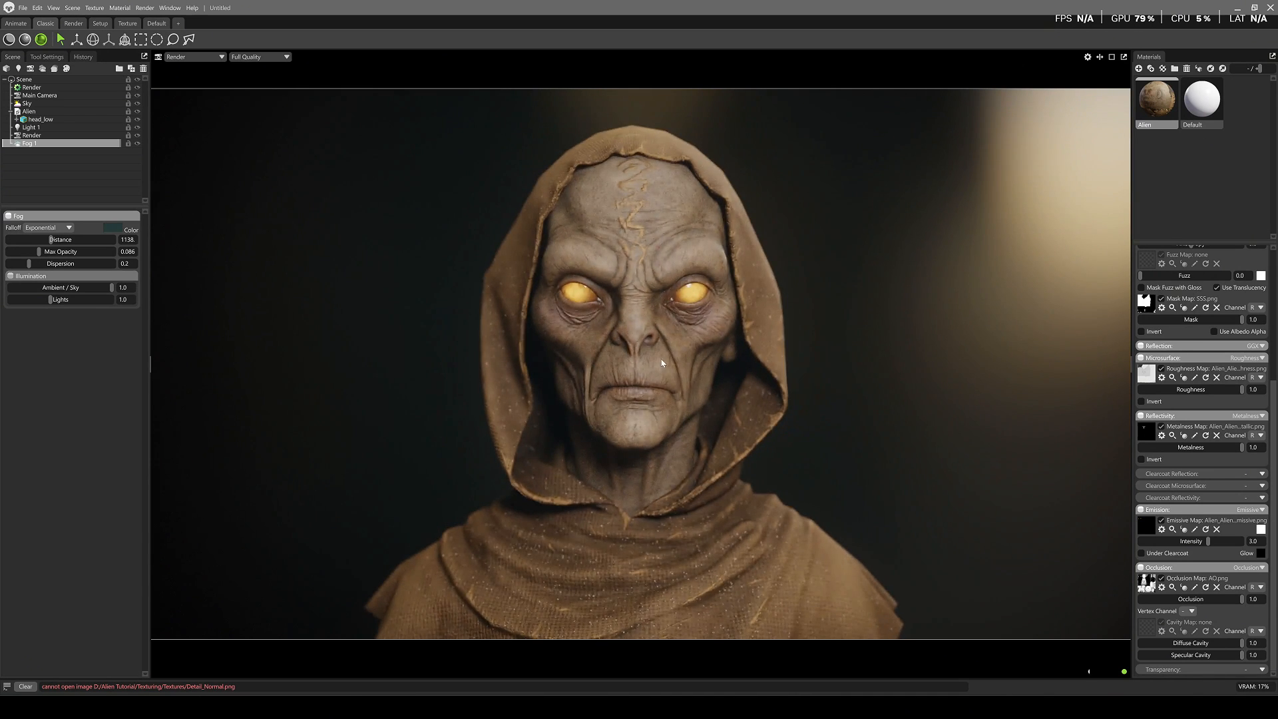
middle_drag(662, 357, 632, 287)
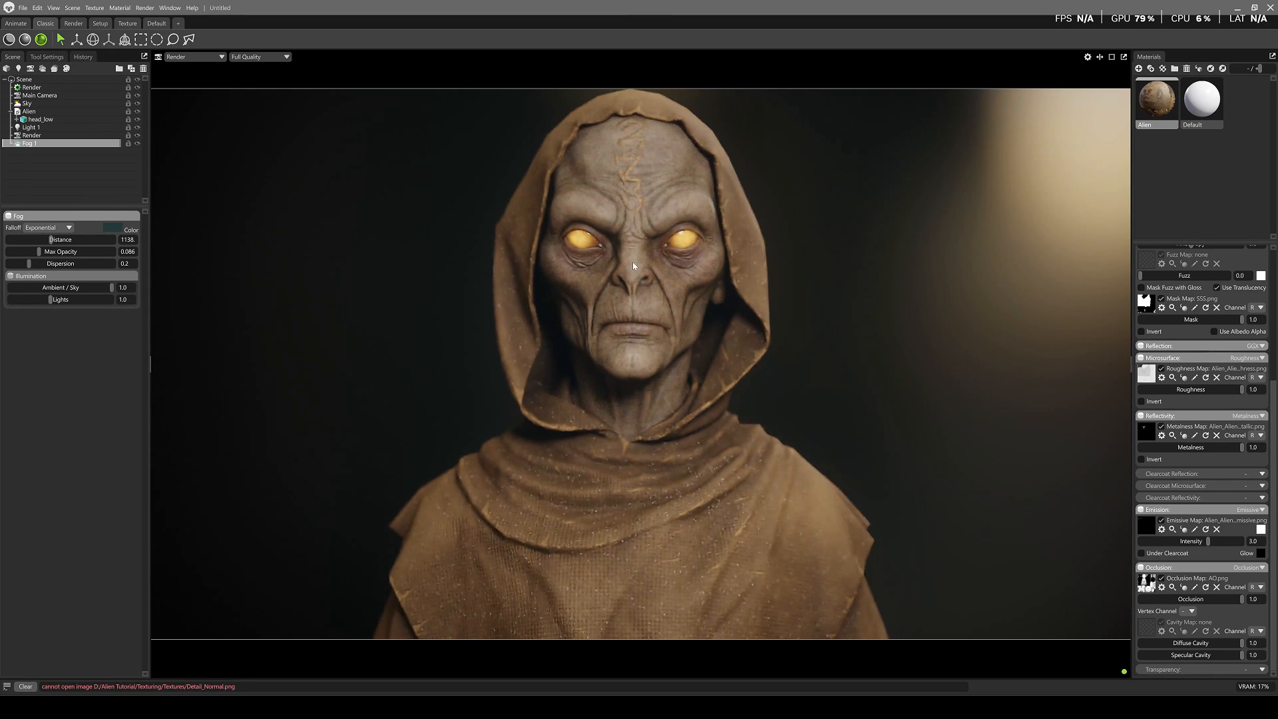
drag(633, 266, 637, 286)
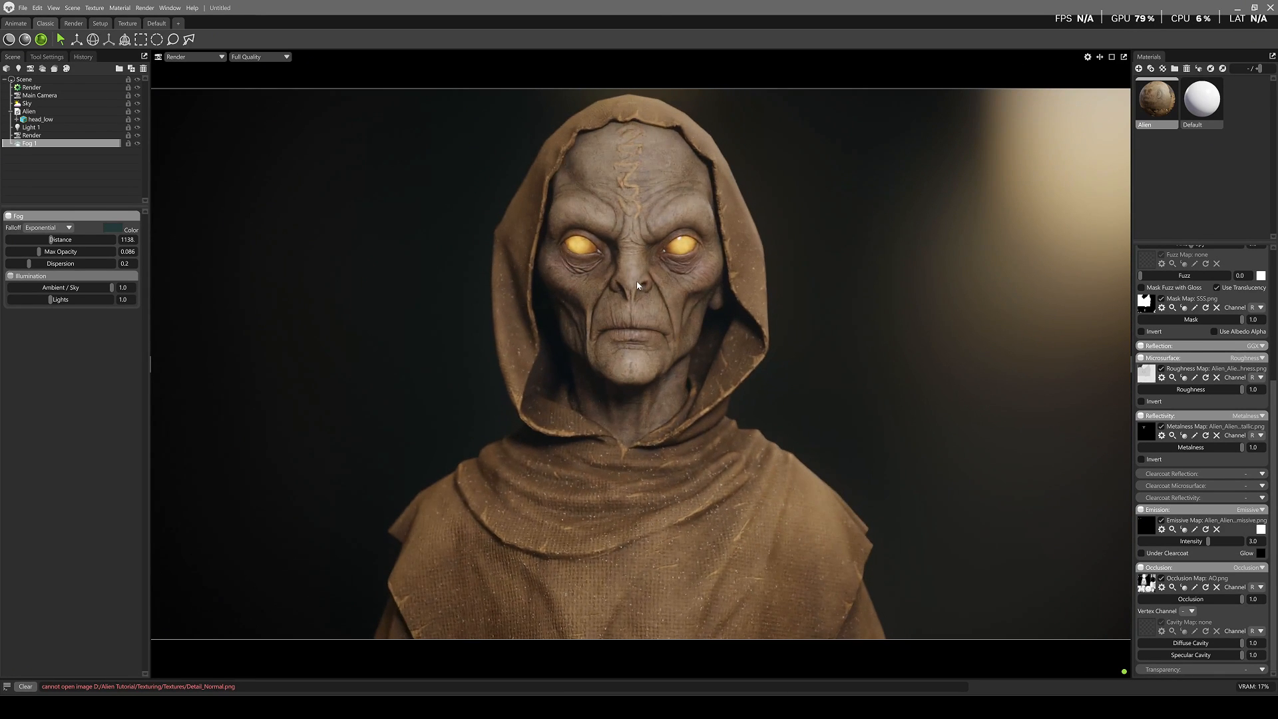
Enable lens distortion on the Render camera and set the chromatic aberration to 0.105
click(37, 137)
scroll(94, 422, down, 6)
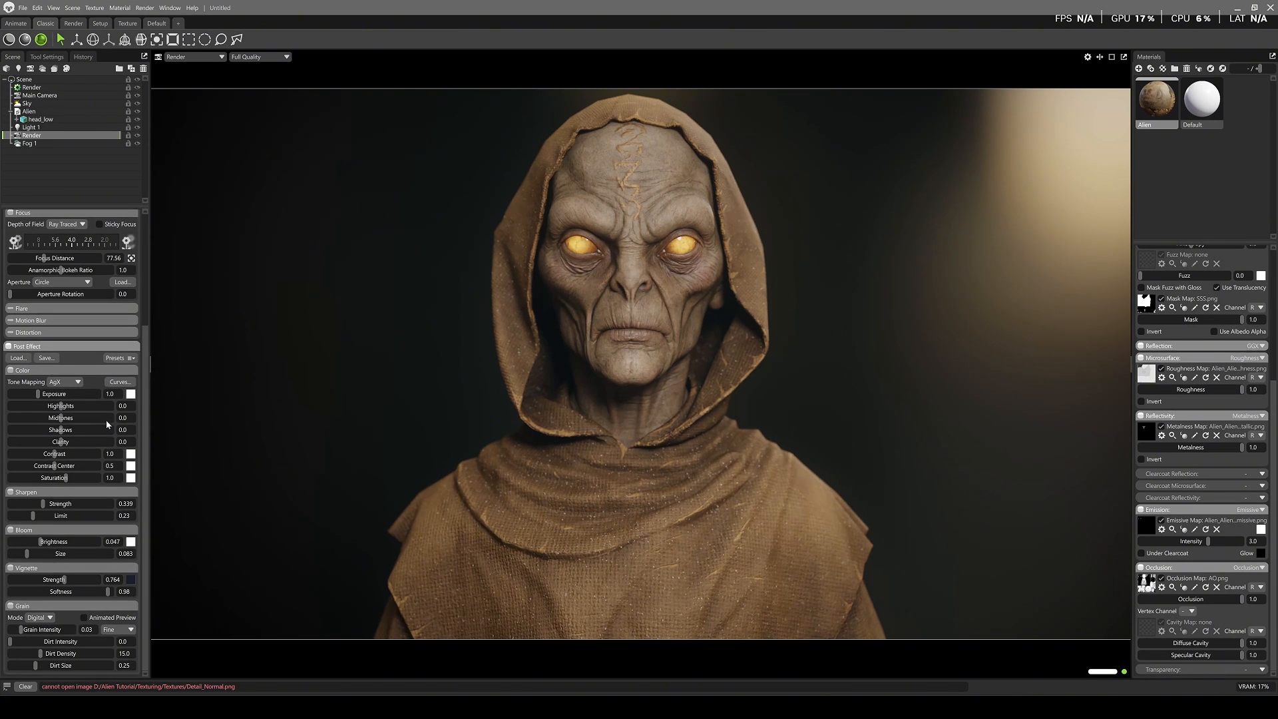
scroll(107, 419, up, 3)
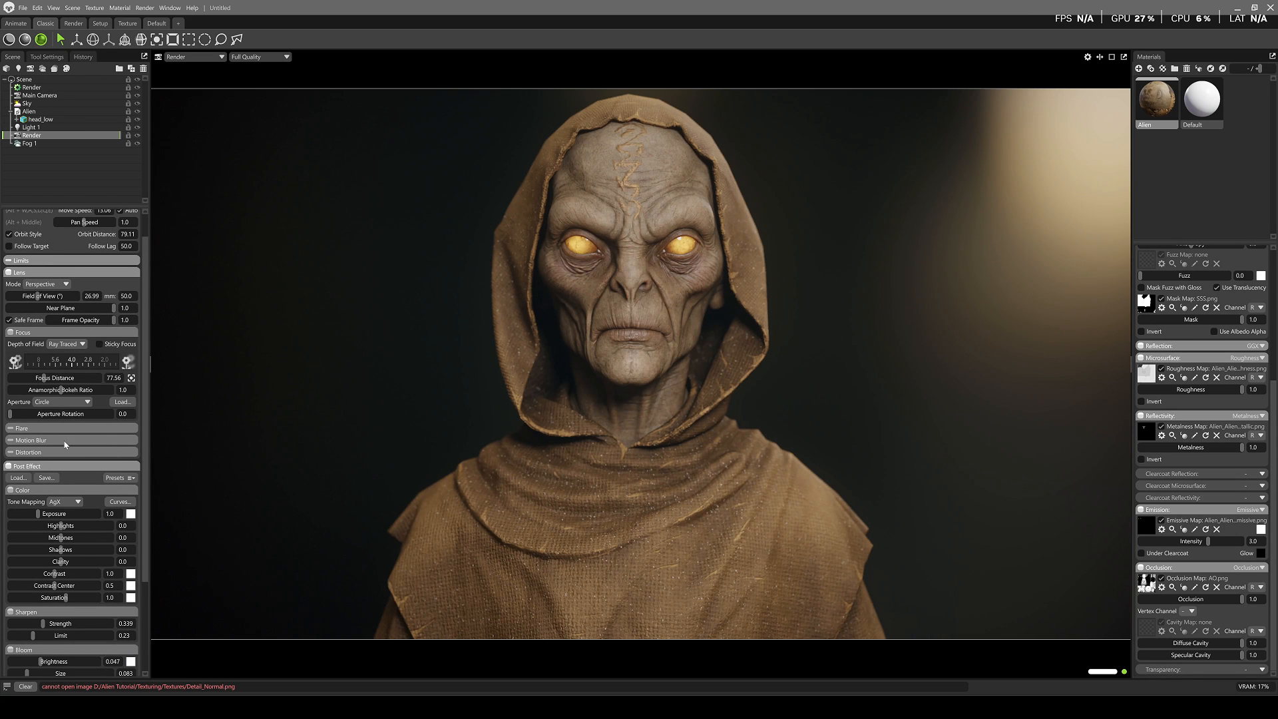
scroll(64, 444, up, 1)
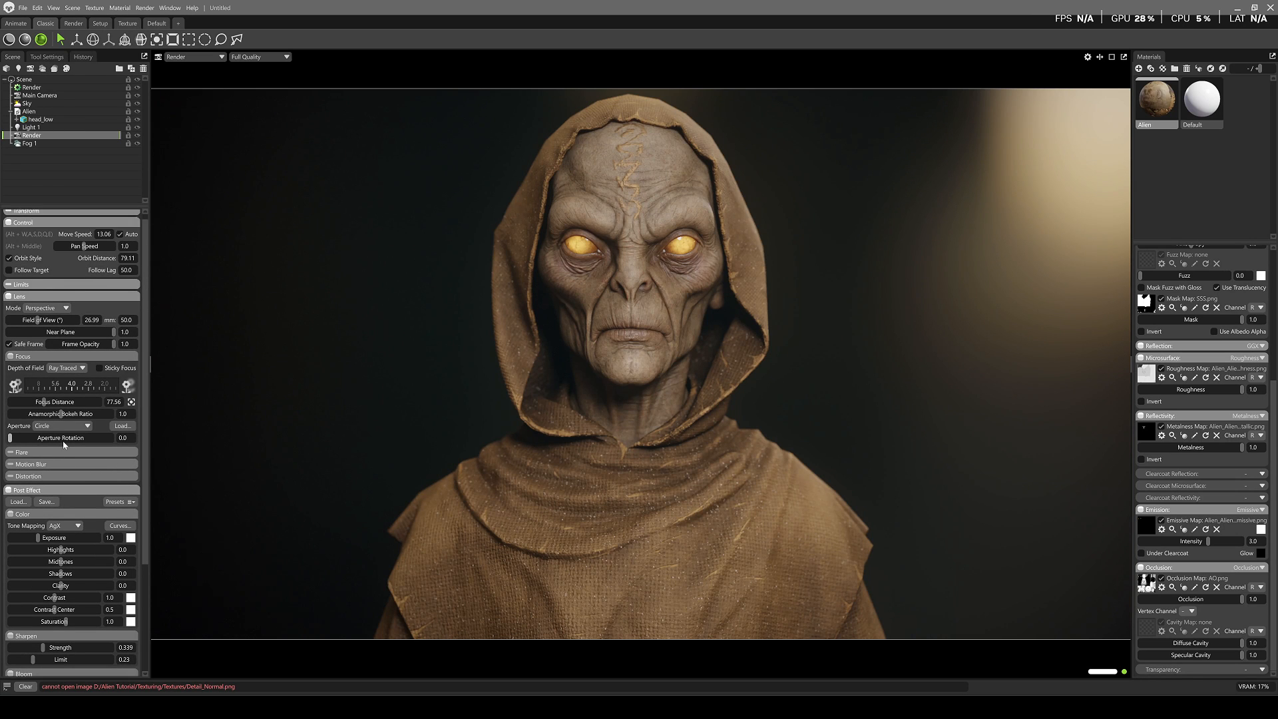
click(11, 484)
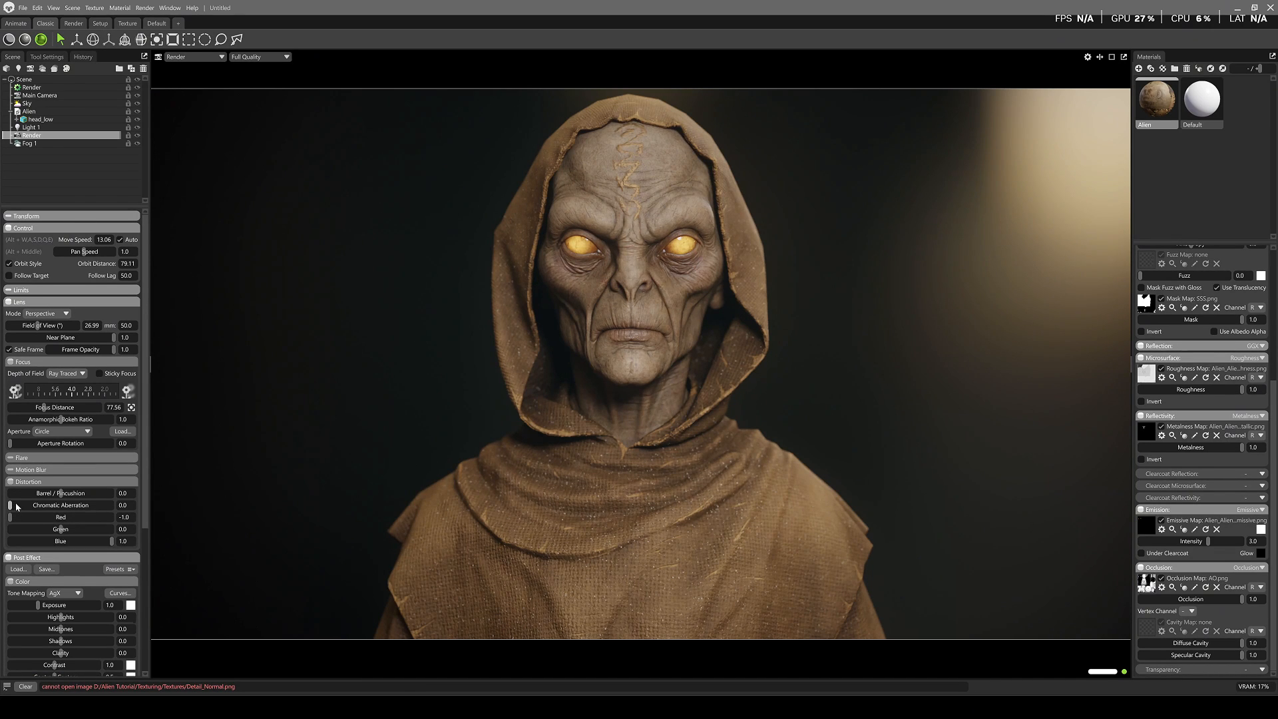
drag(13, 508, 41, 505)
Frame the hooded bust centrally at an orbit distance of about 75.8 and refocus on the face
scroll(591, 335, up, 1)
alt+middle_drag(625, 286, 619, 345)
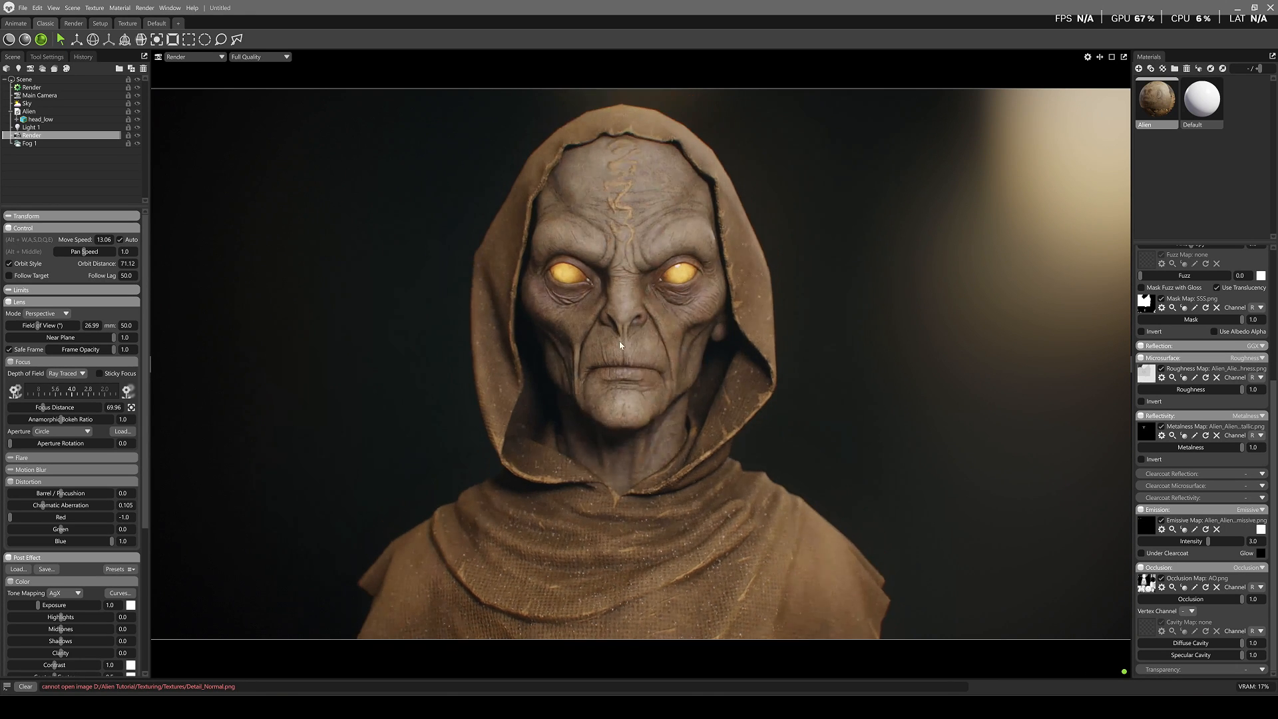
scroll(620, 345, down, 1)
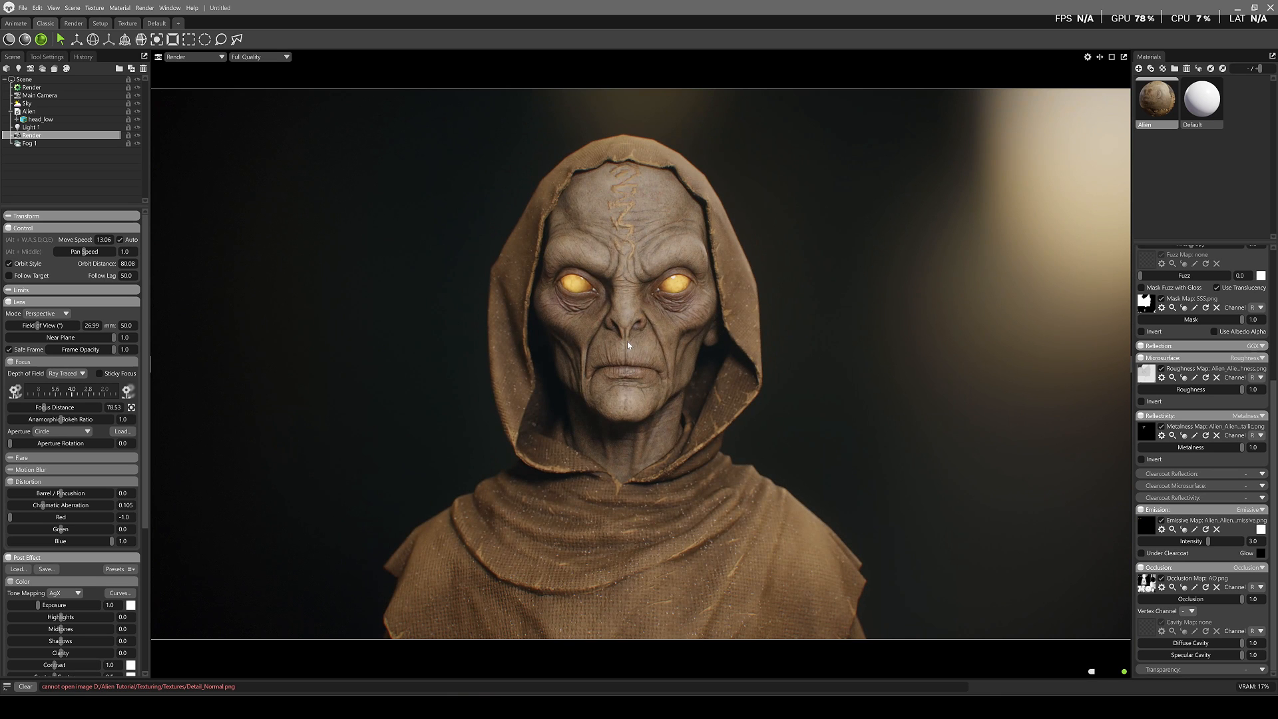
scroll(623, 368, up, 1)
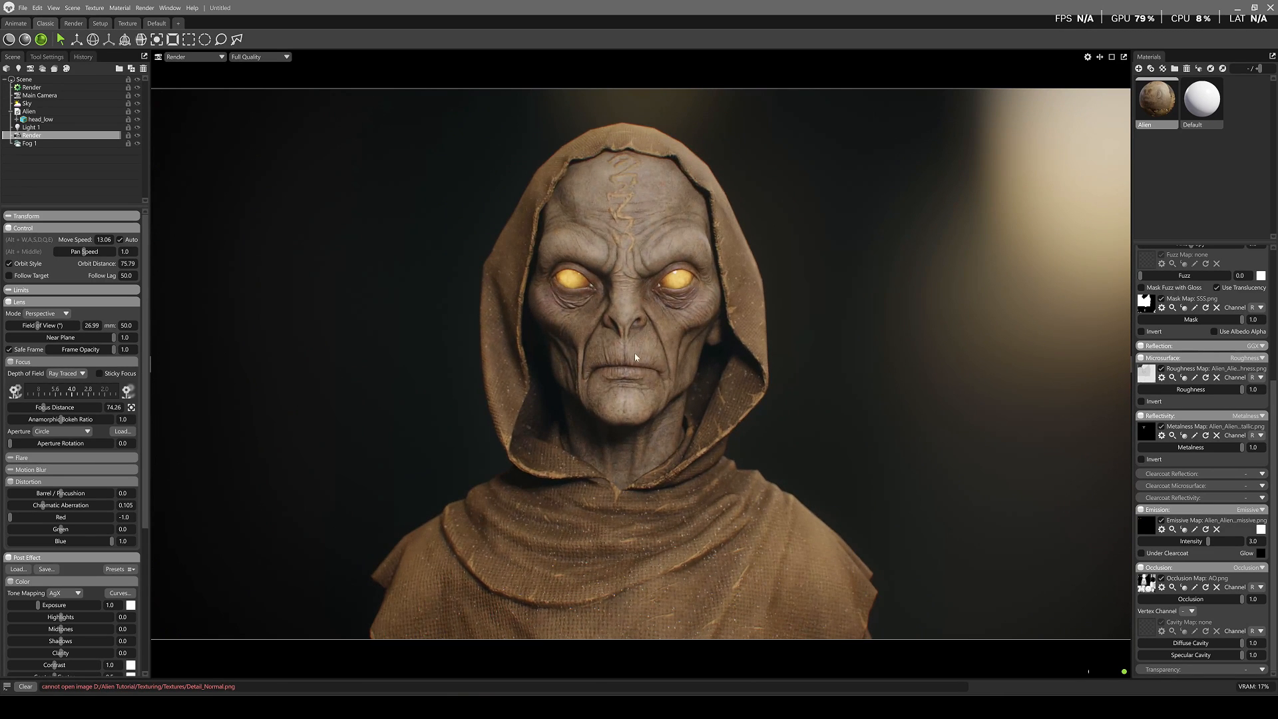
alt+middle_drag(644, 376, 649, 352)
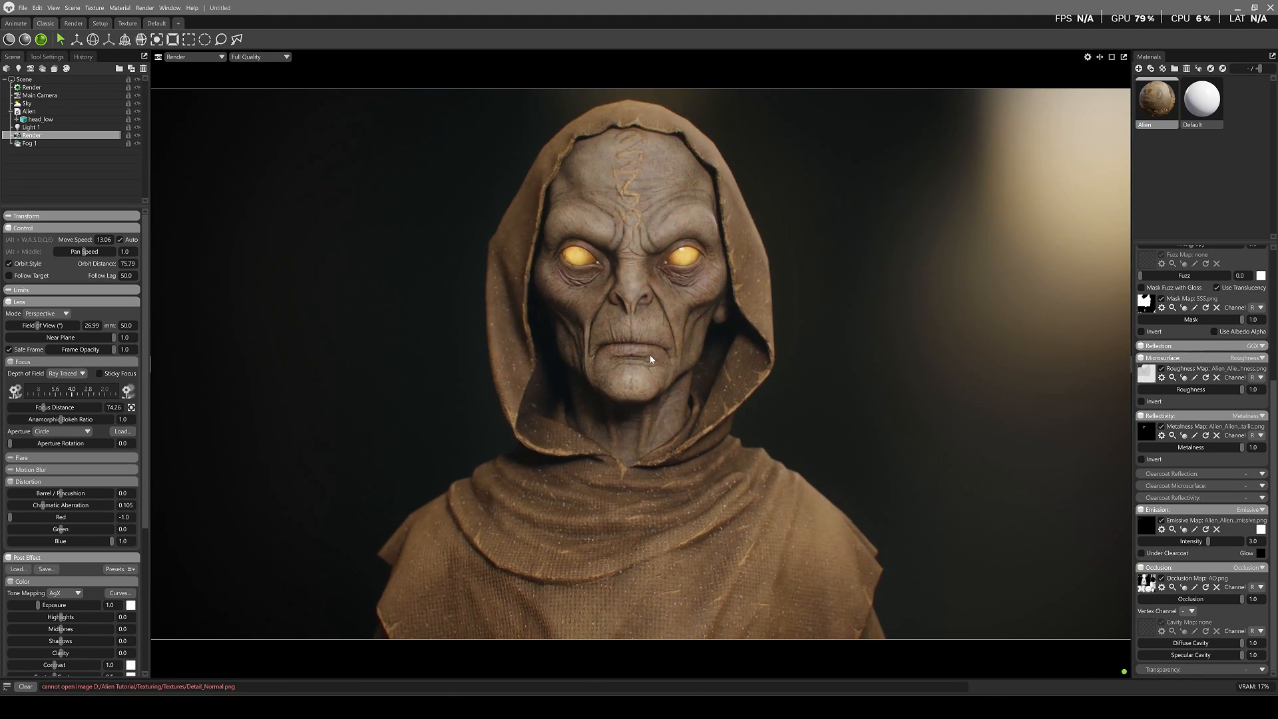
alt+middle_drag(640, 299, 639, 306)
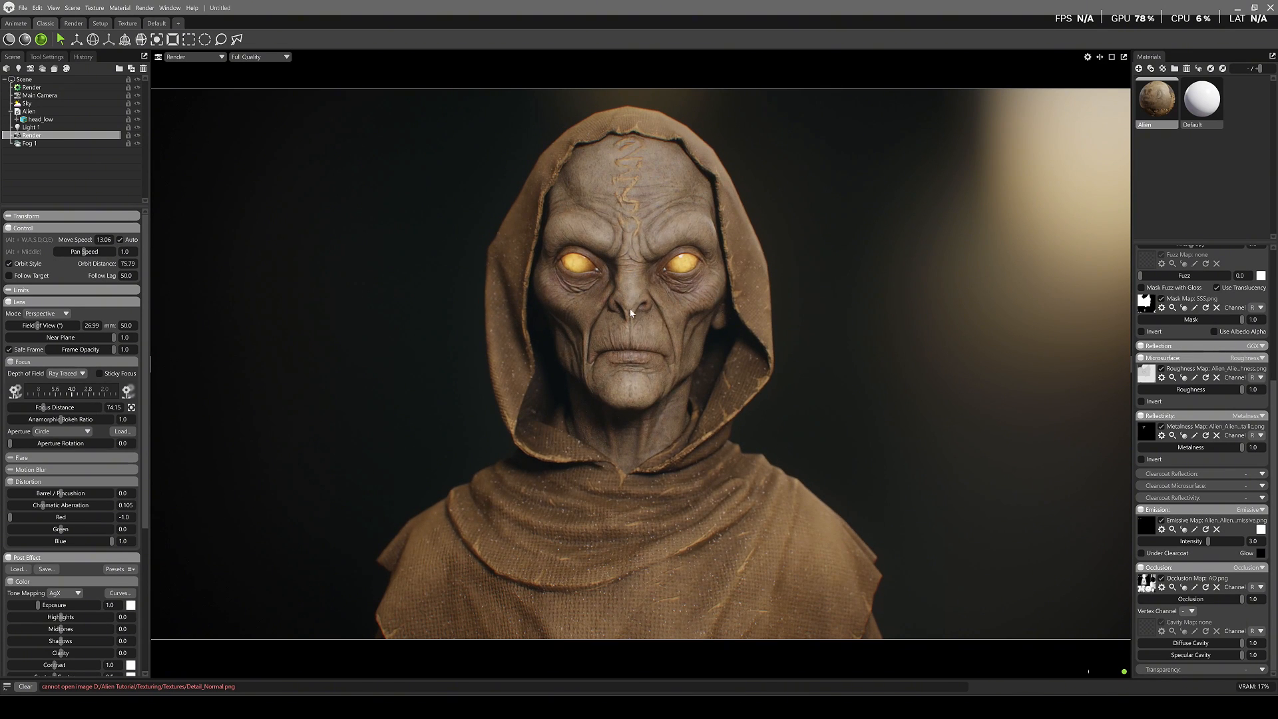
Compare the scene with the fog hidden and shown, and set the fog's max opacity to 0.029
click(41, 144)
click(138, 144)
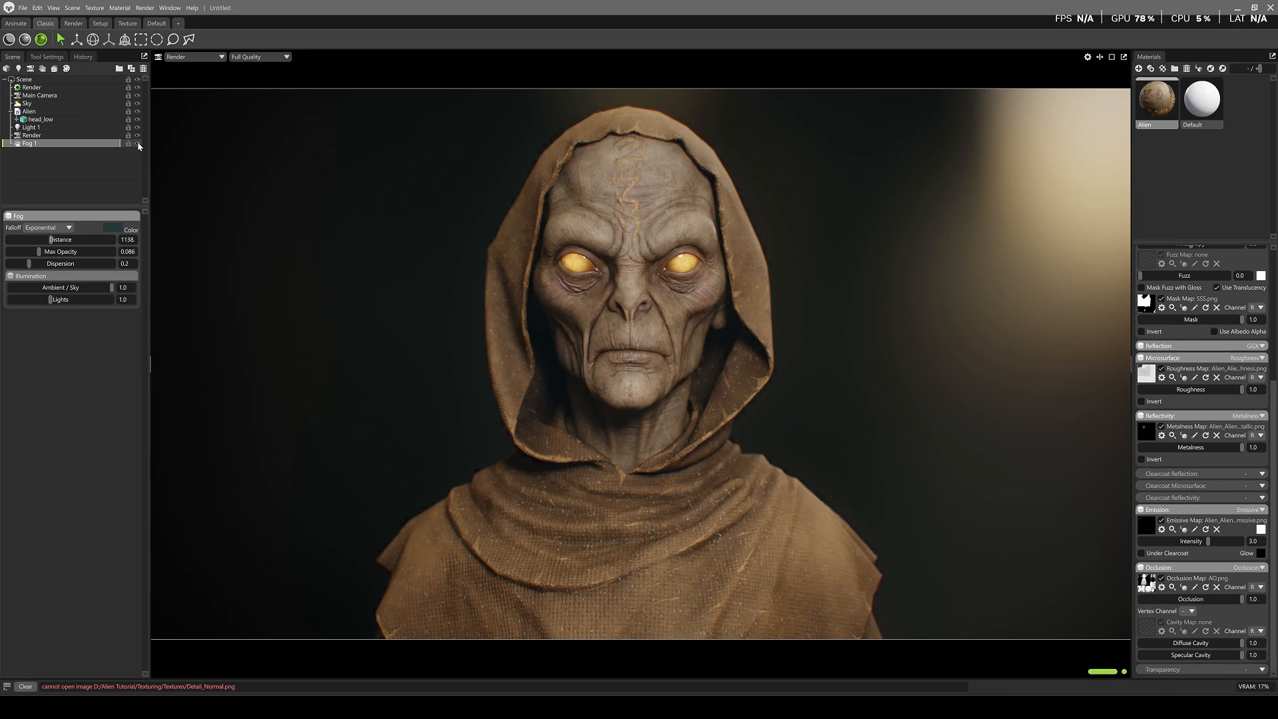
click(138, 143)
drag(45, 252, 25, 256)
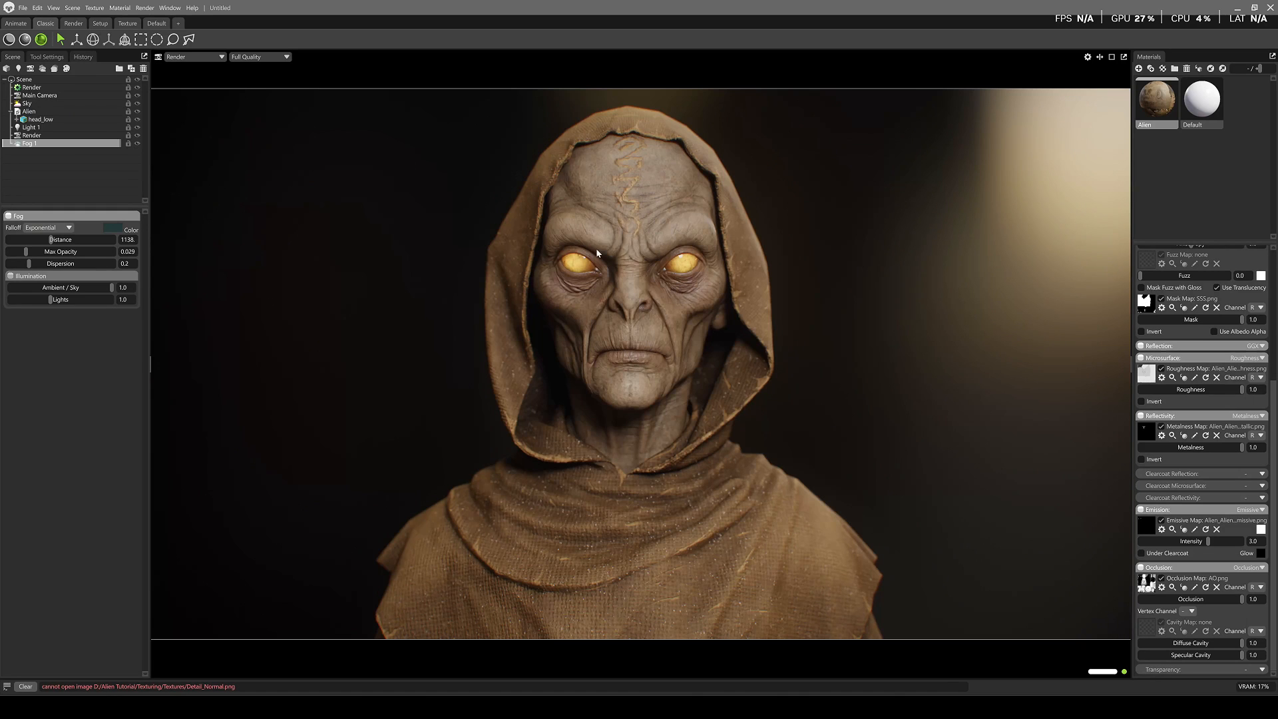
Change the Render camera's vignette colour to a very dark blue
click(32, 135)
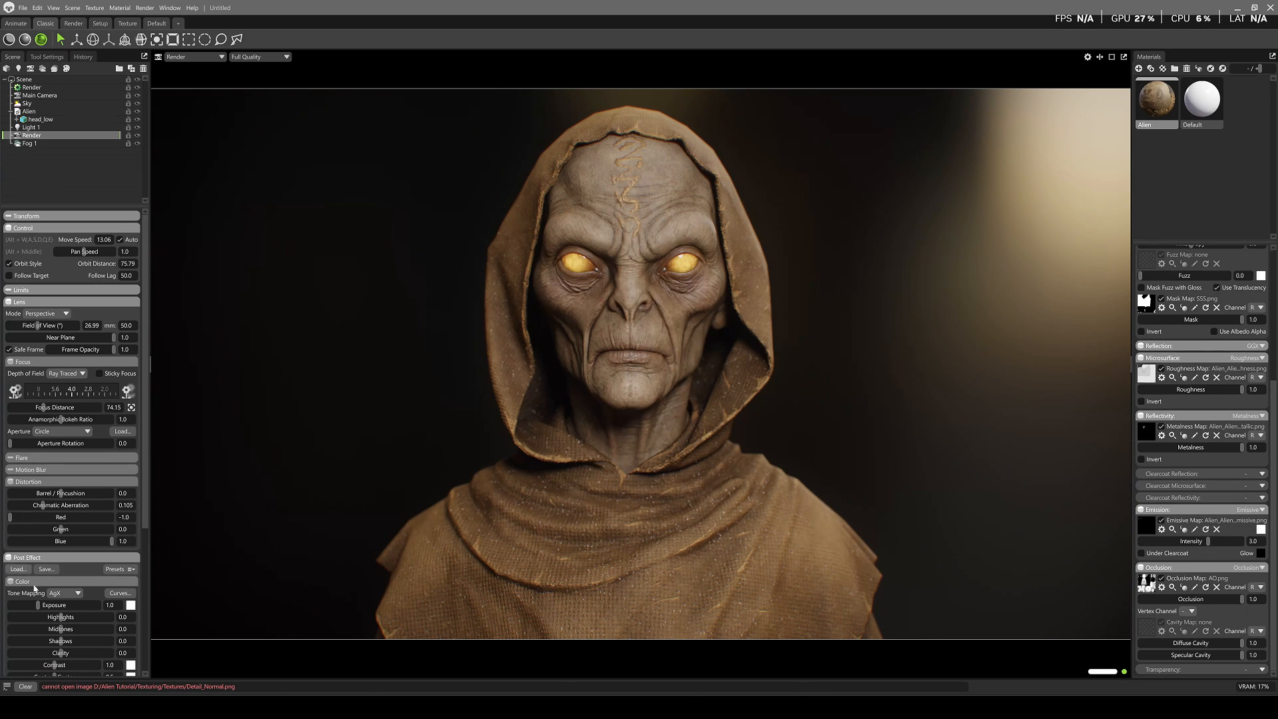
scroll(93, 571, down, 2)
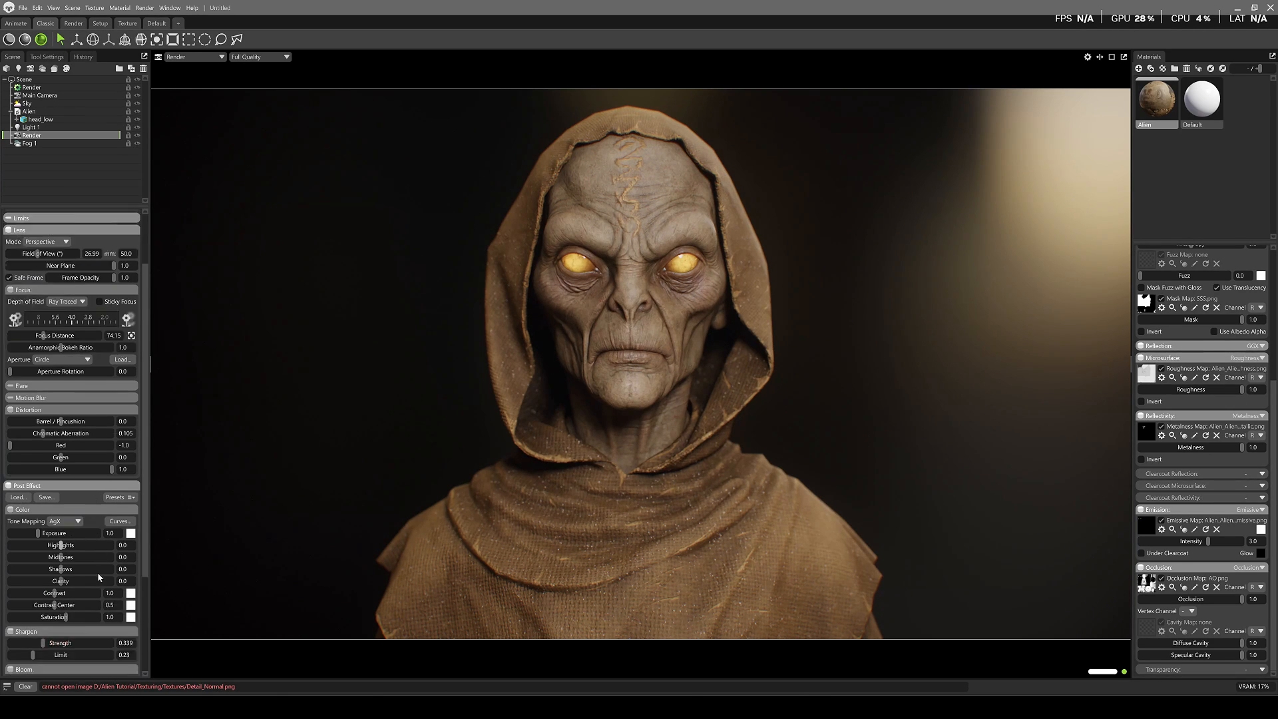
scroll(96, 571, down, 2)
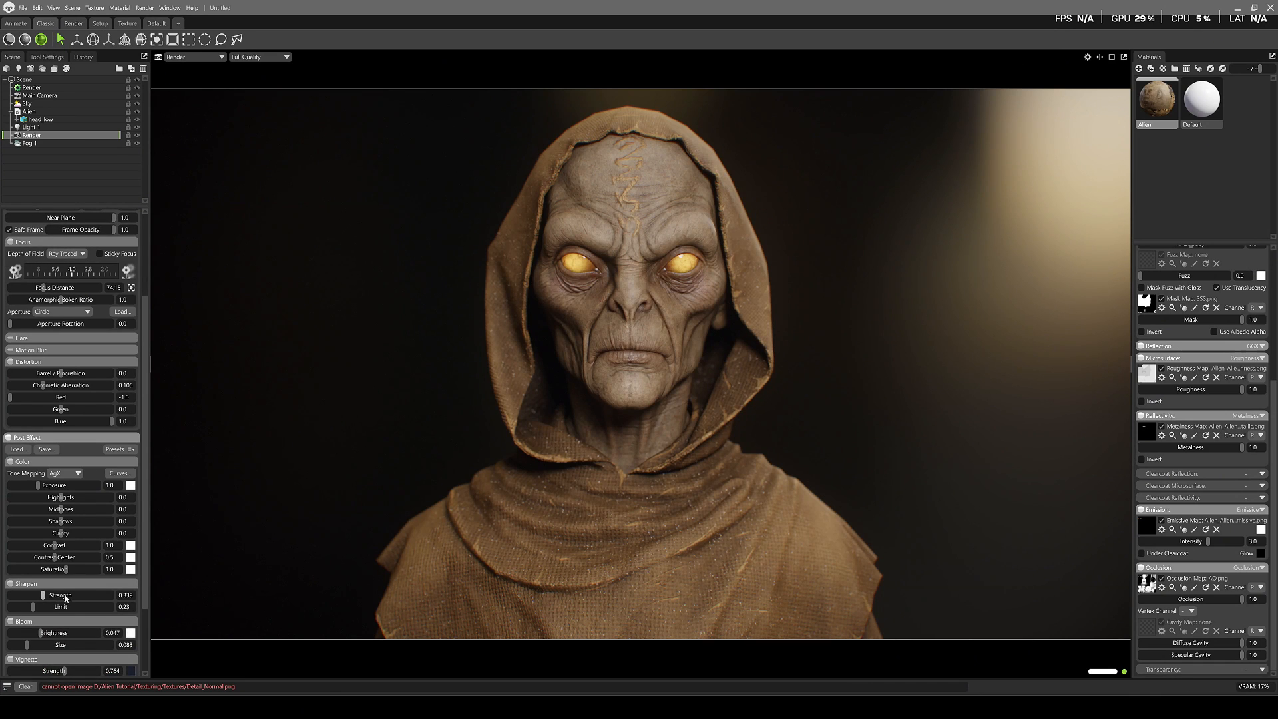
scroll(86, 606, down, 2)
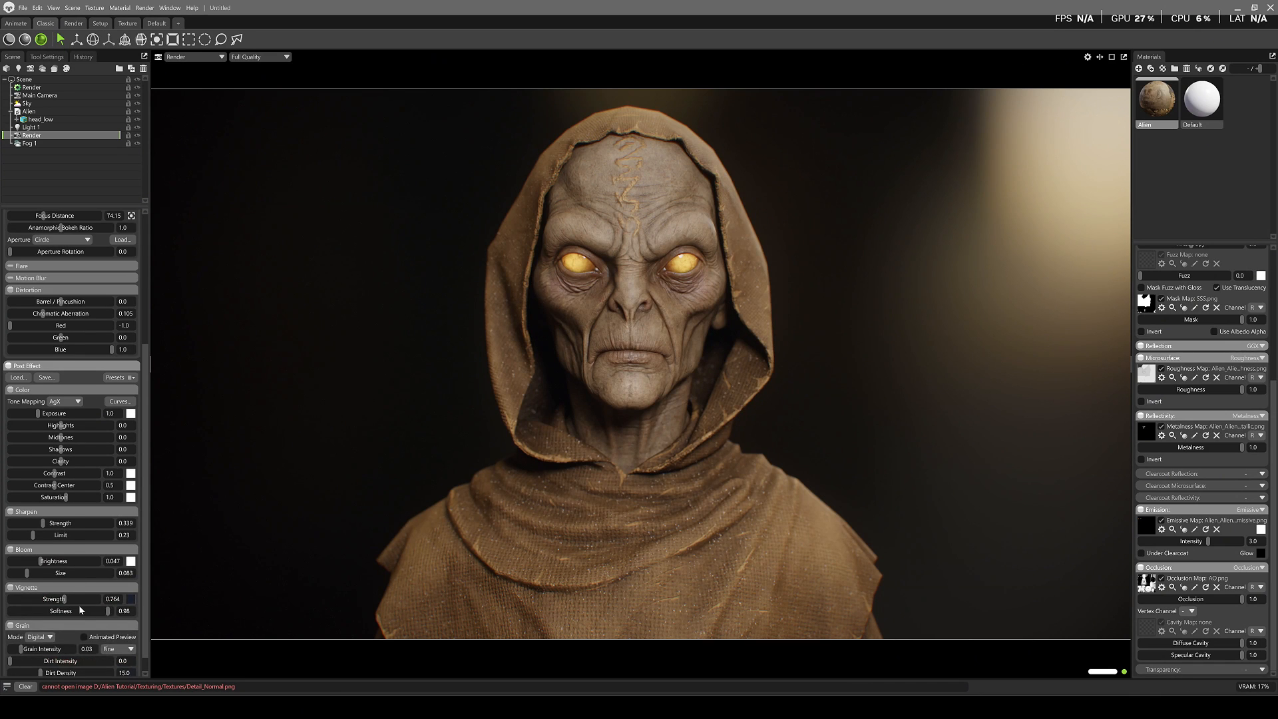
click(130, 599)
click(644, 480)
mouse_move(645, 483)
mouse_down()
mouse_move(613, 392)
mouse_move(630, 472)
mouse_up()
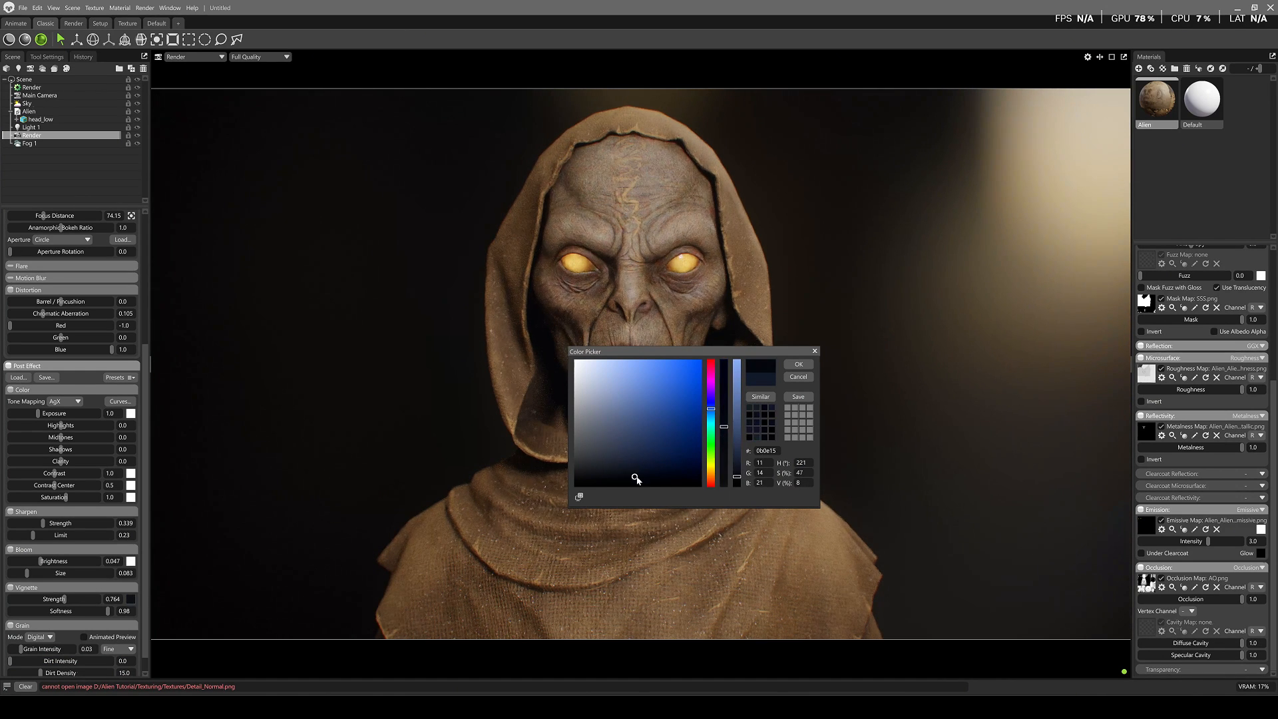
click(789, 367)
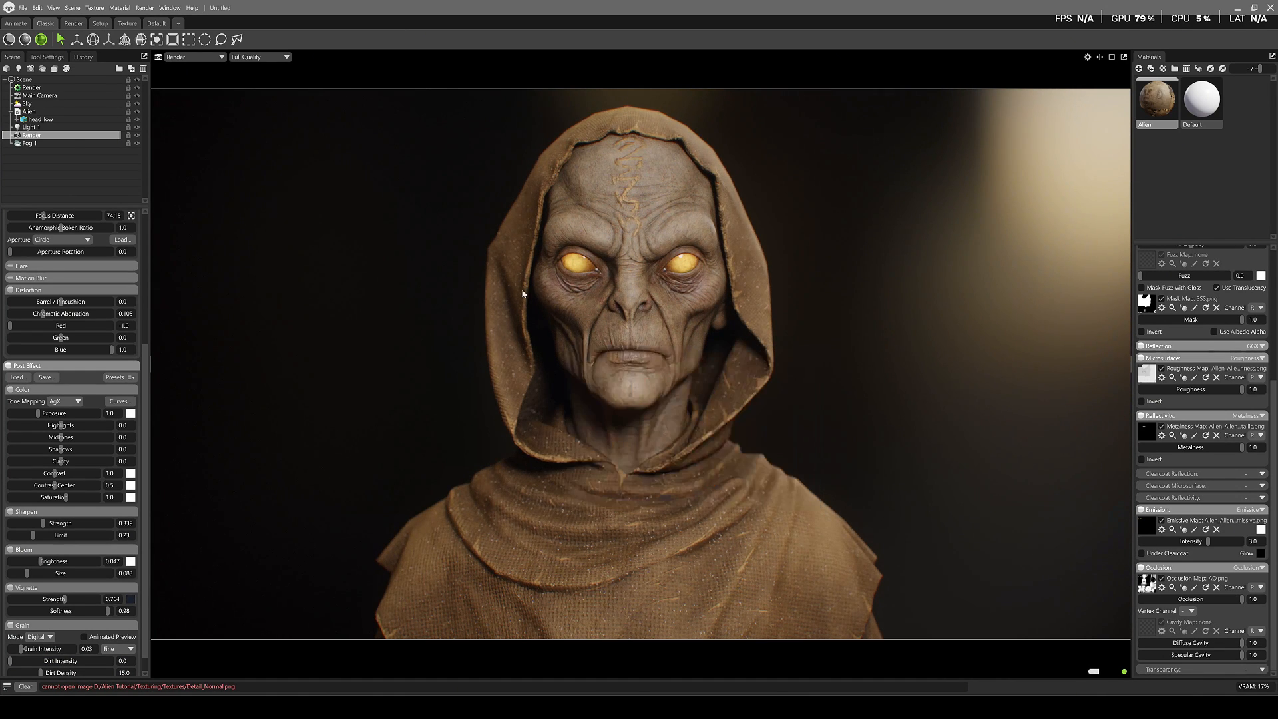
Set the image output resolution to 3000 x 4000 in the scene's render settings
click(40, 89)
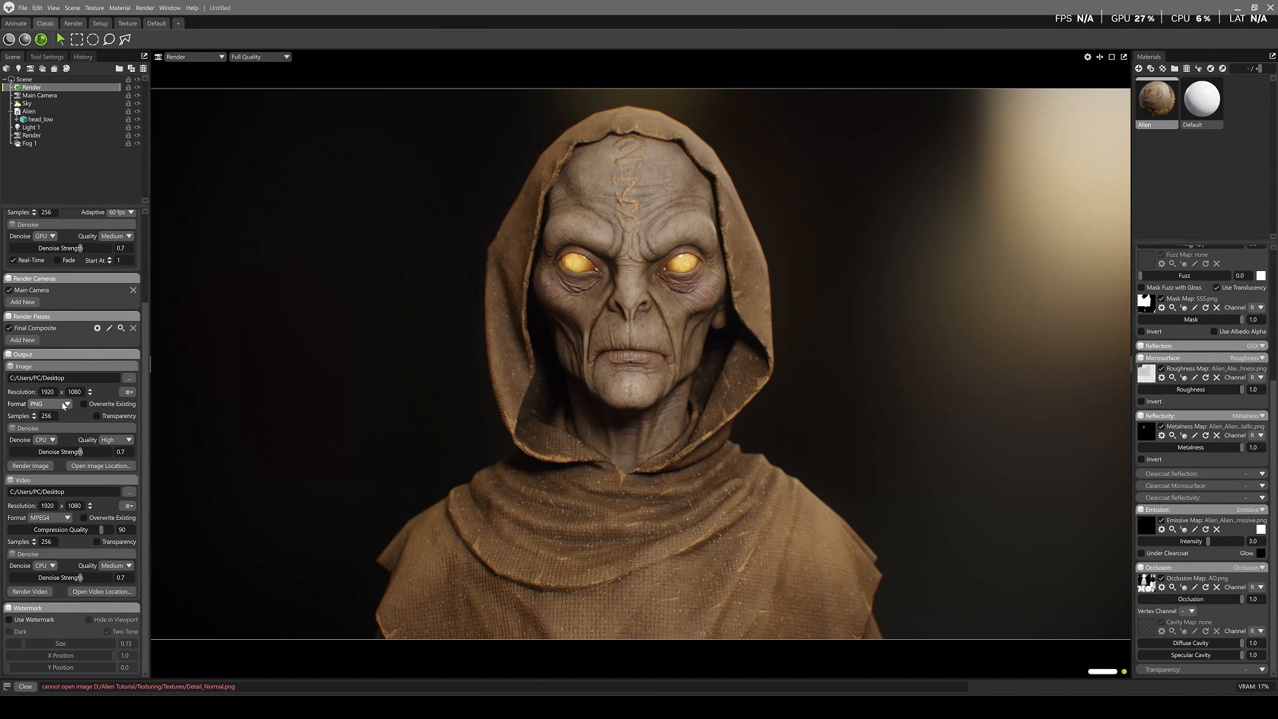
click(127, 392)
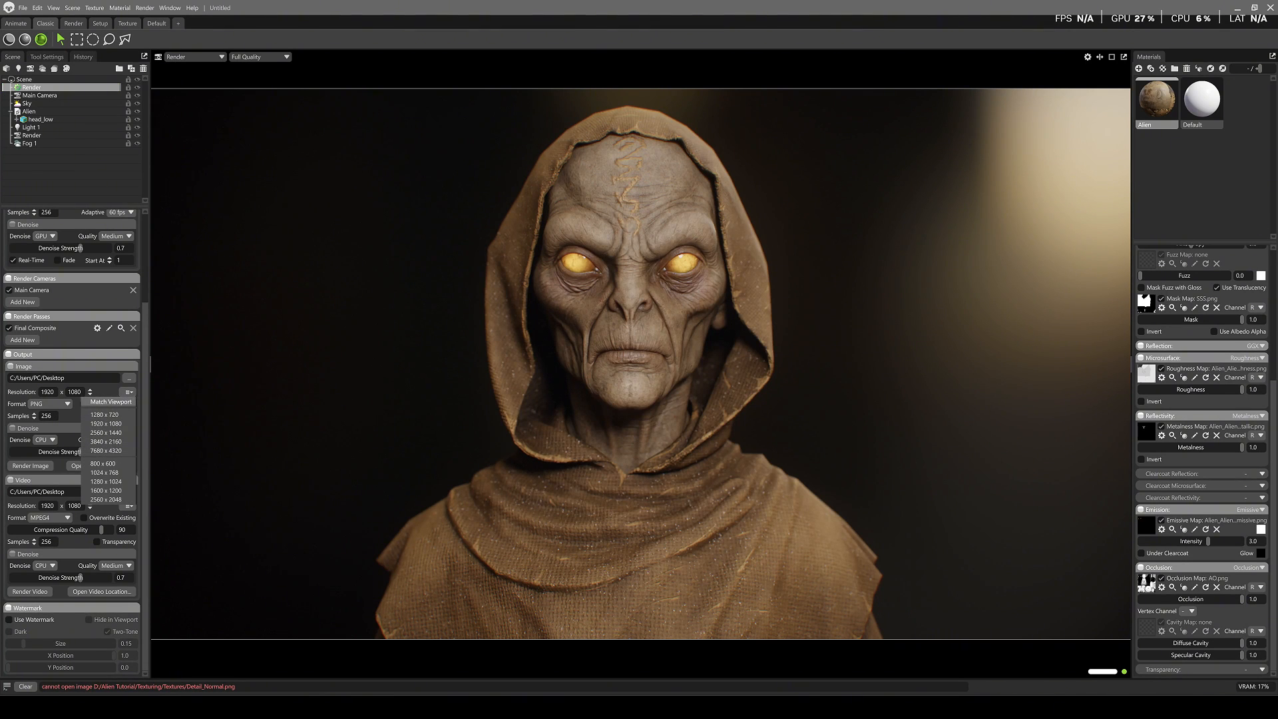
click(64, 391)
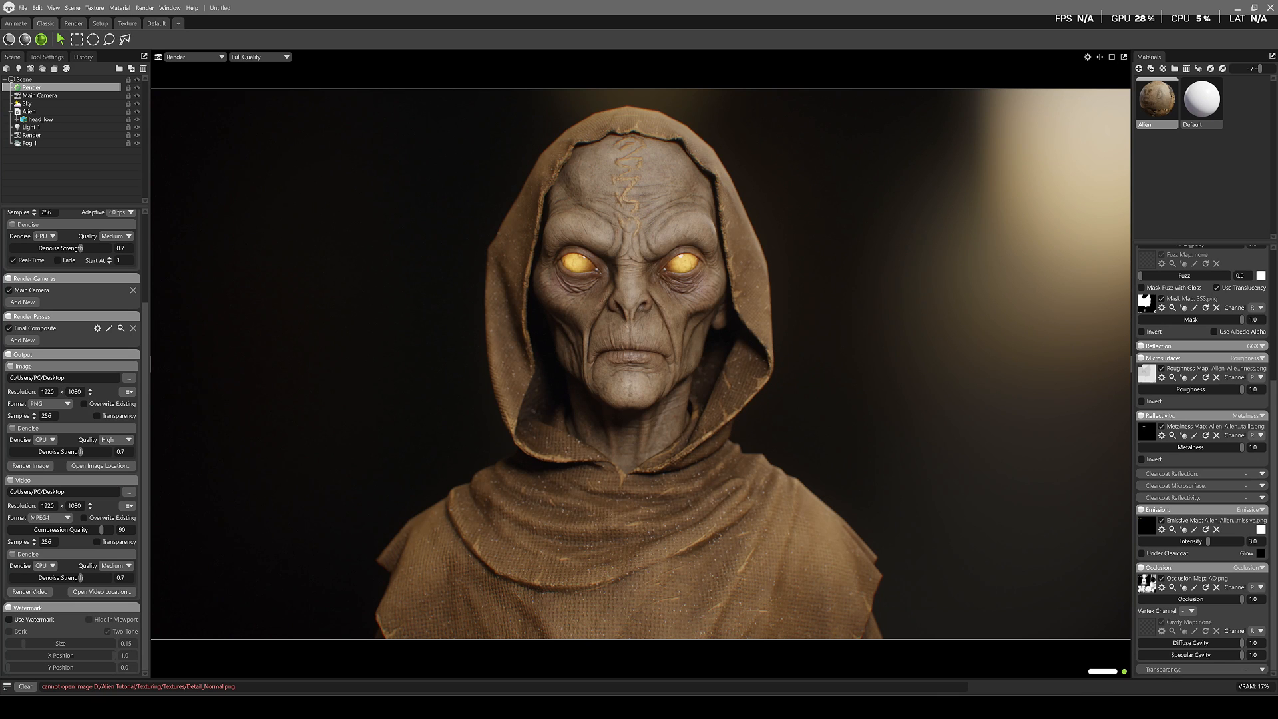
double_click(48, 392)
text(3000)
key(Return)
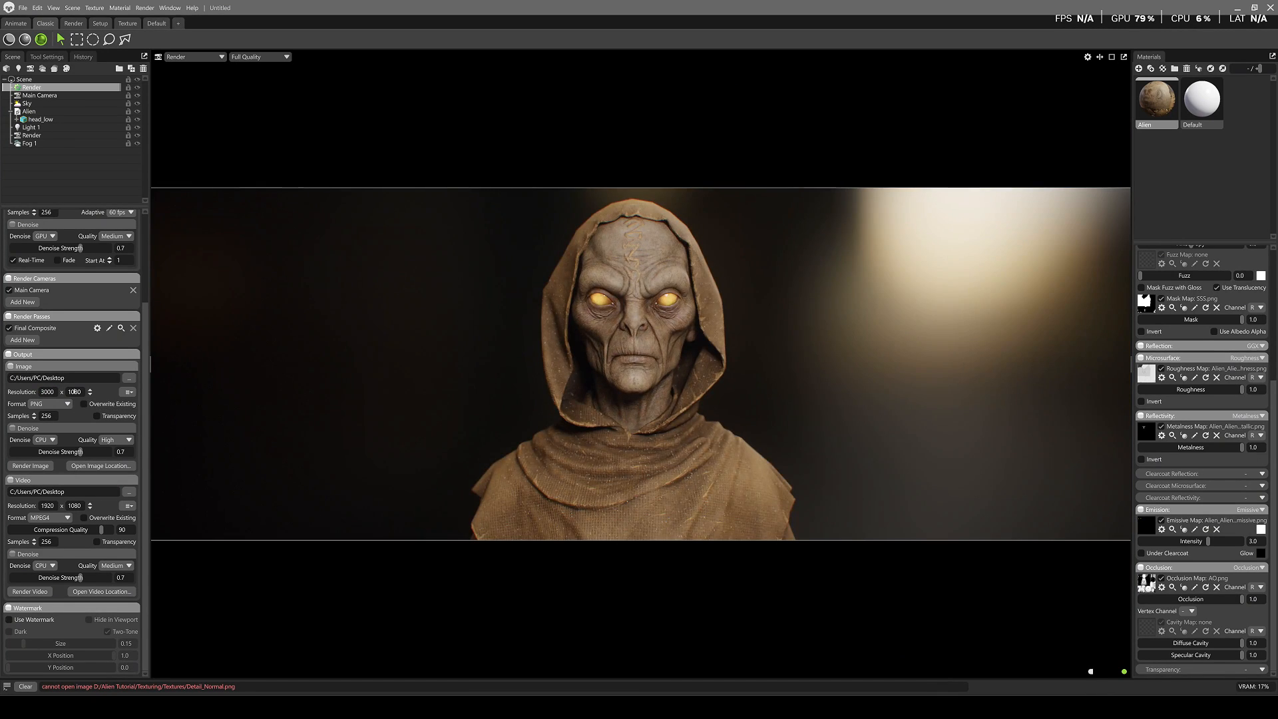
text(4000)
key(Return)
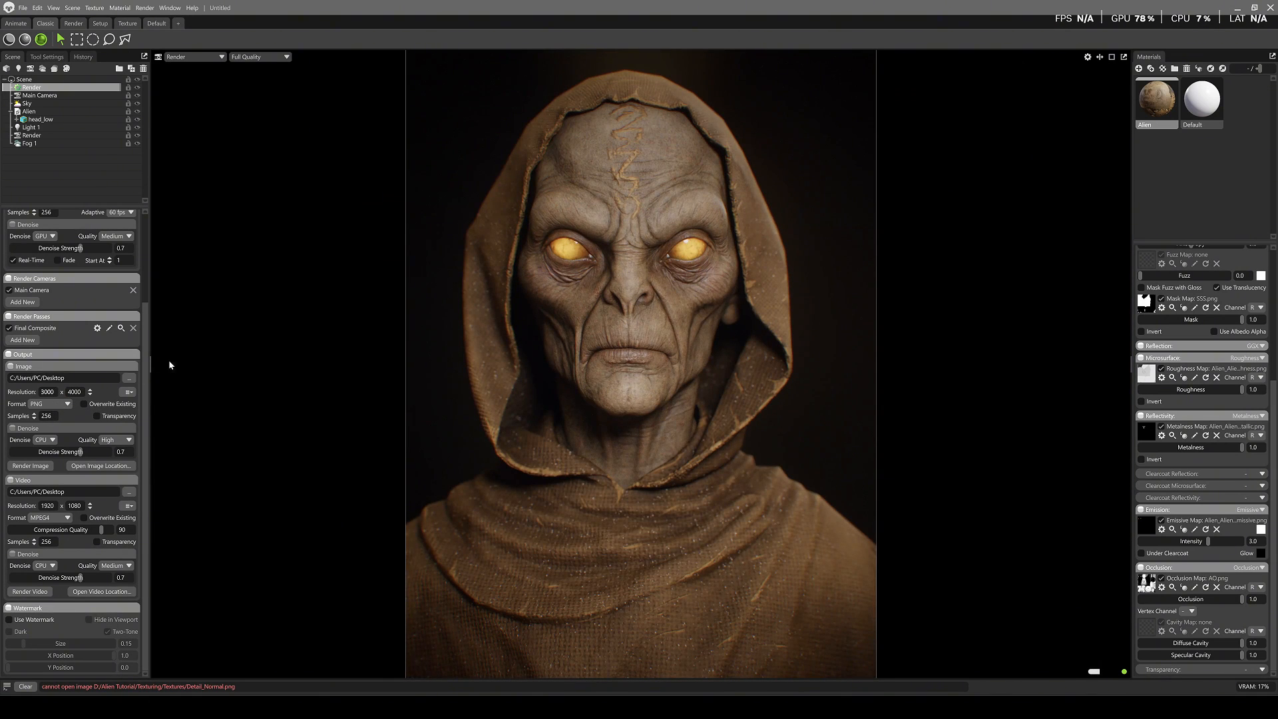
Reframe the hooded bust in the portrait frame, showing the full hood and upper chest
click(79, 392)
click(599, 331)
middle_drag(611, 316, 634, 315)
click(532, 193)
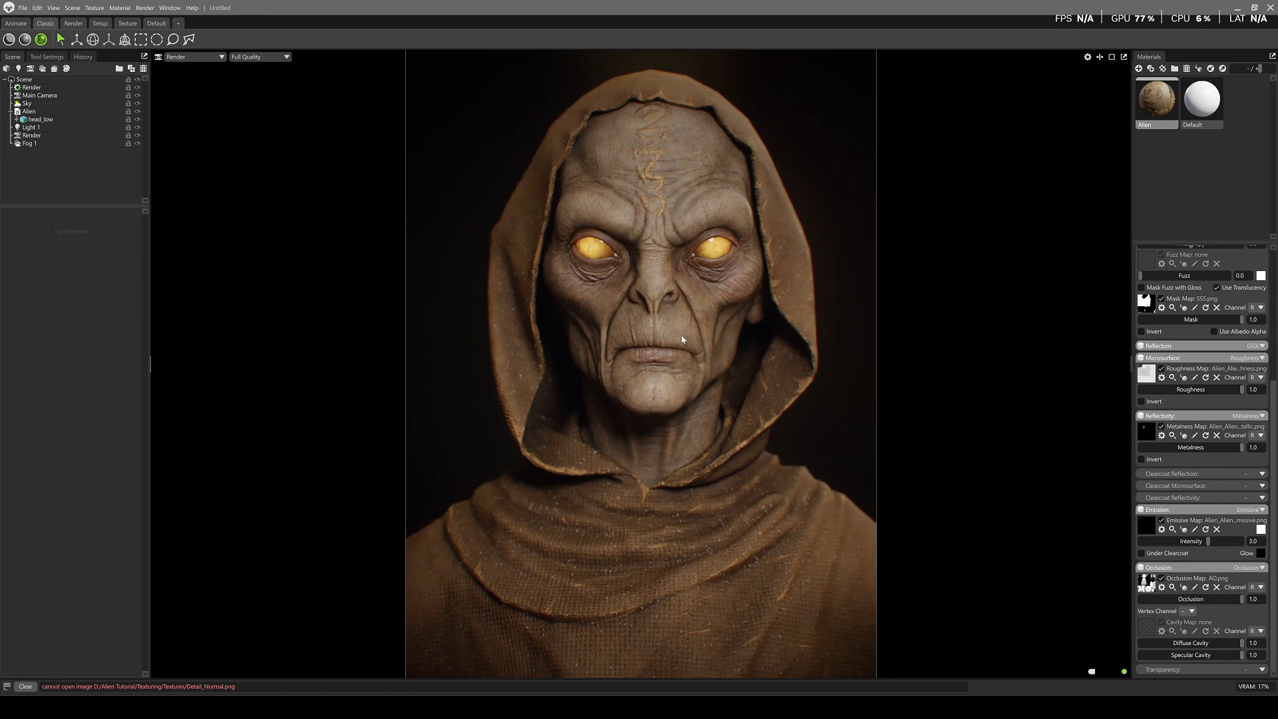
drag(681, 340, 660, 302)
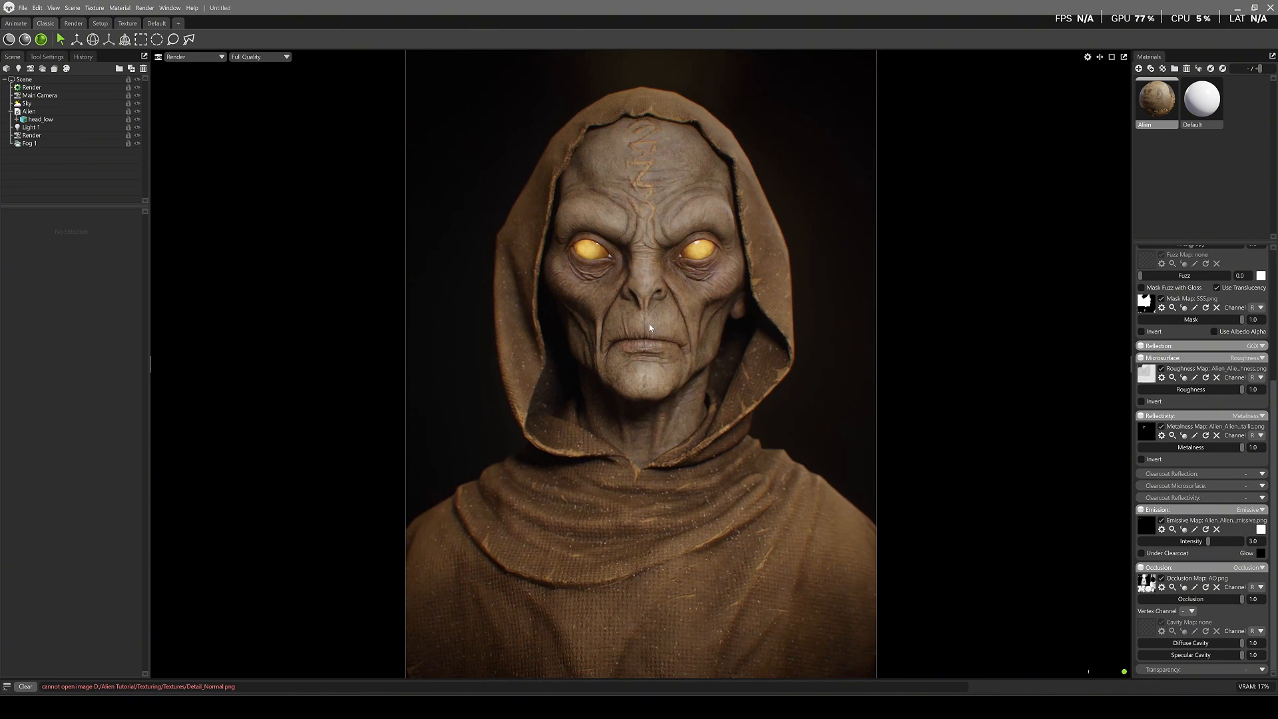
drag(611, 332, 610, 286)
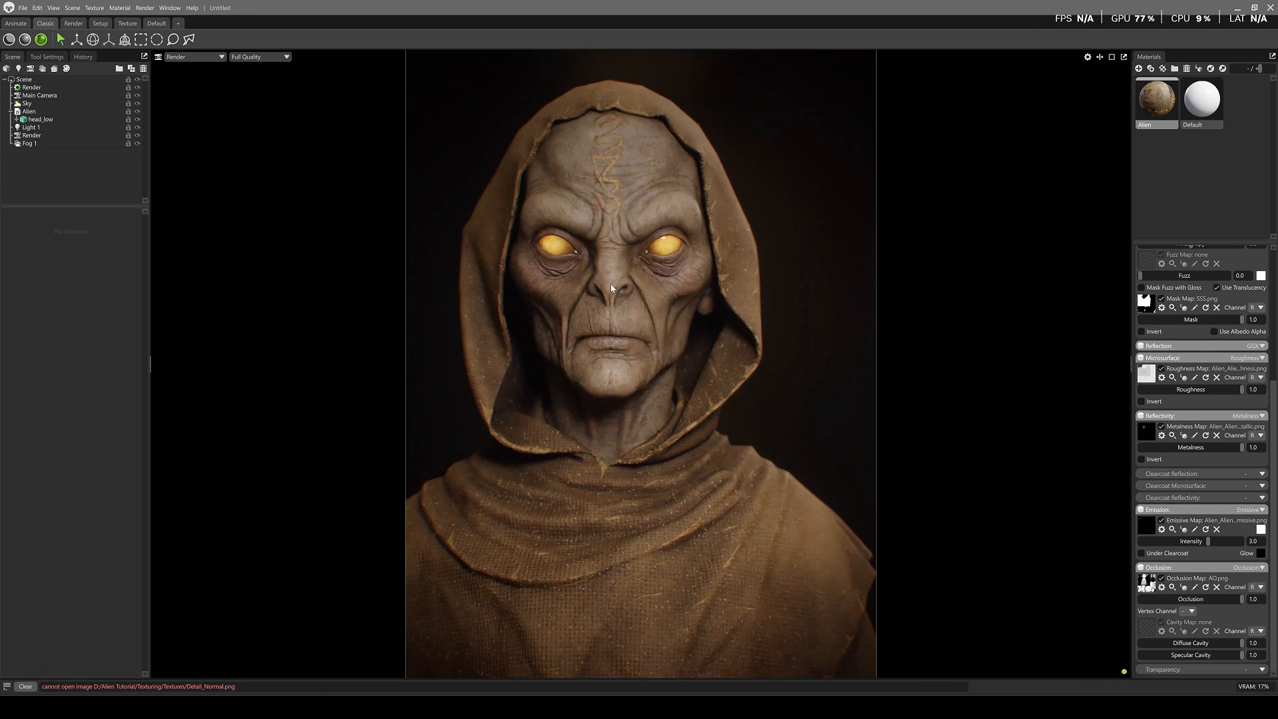
Set Light 1's spot angle to 56.04 and its brightness to 6.651
click(33, 128)
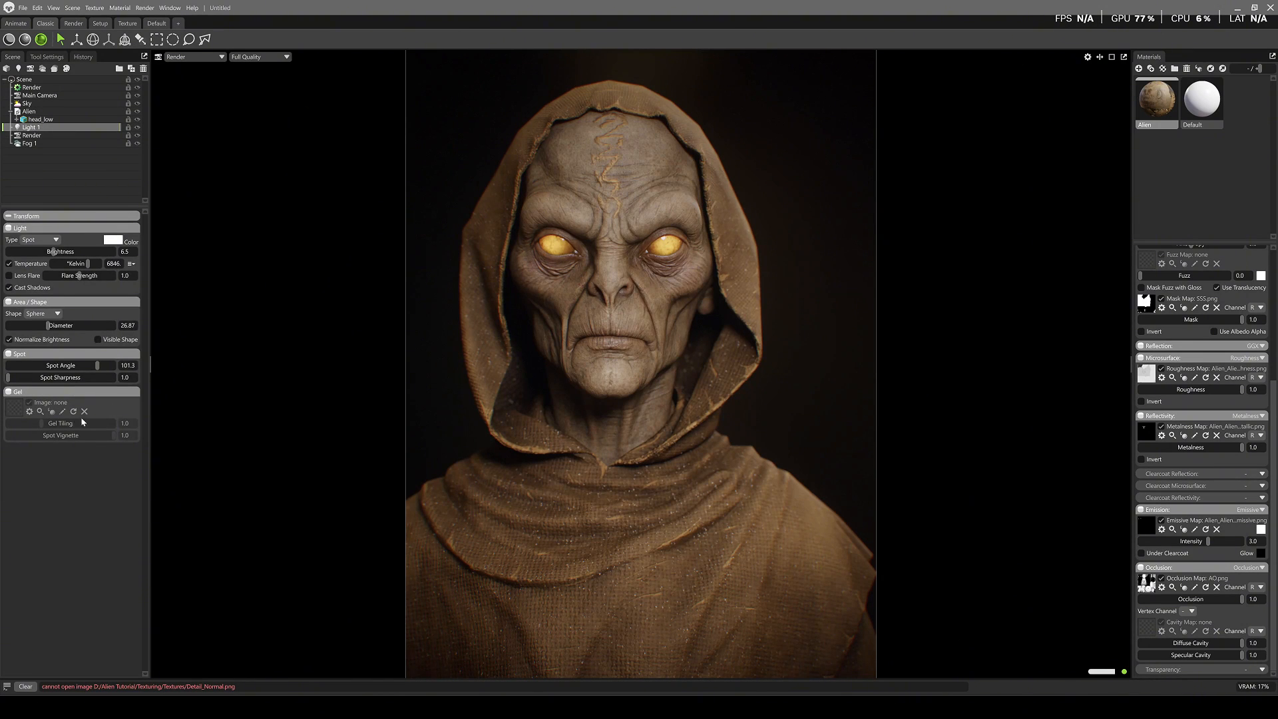
drag(94, 364, 58, 376)
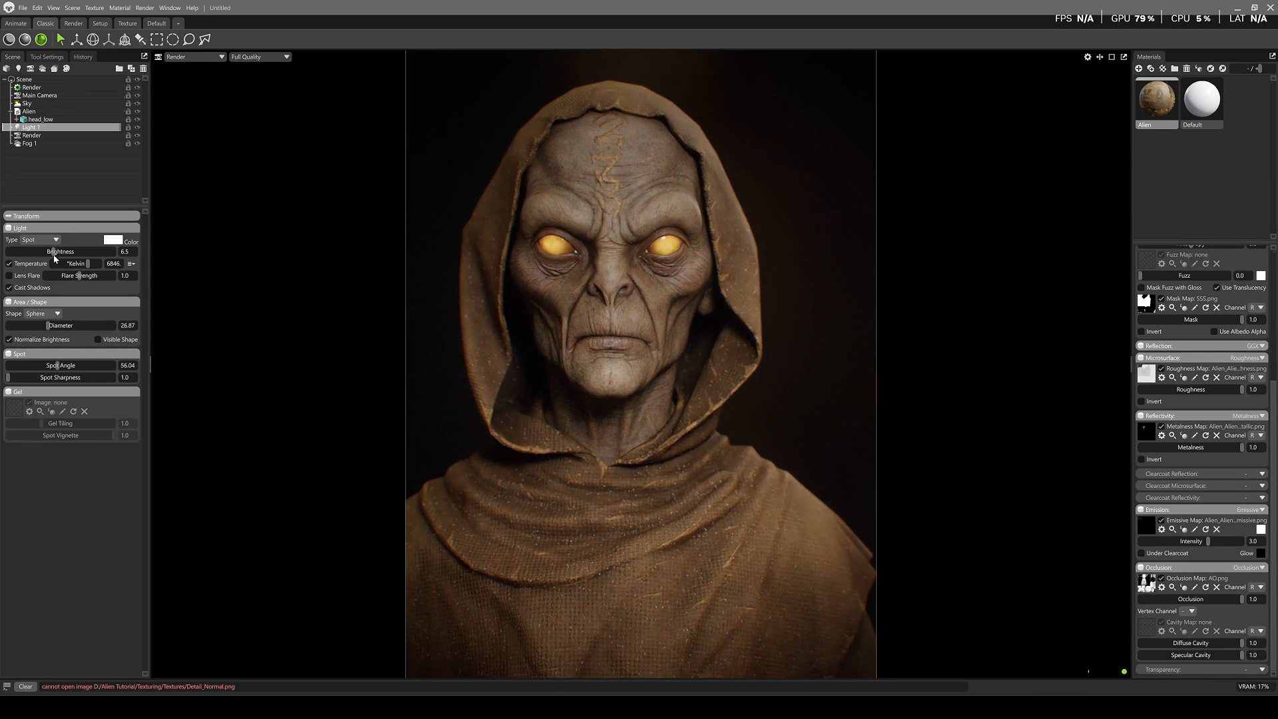
drag(54, 254, 55, 251)
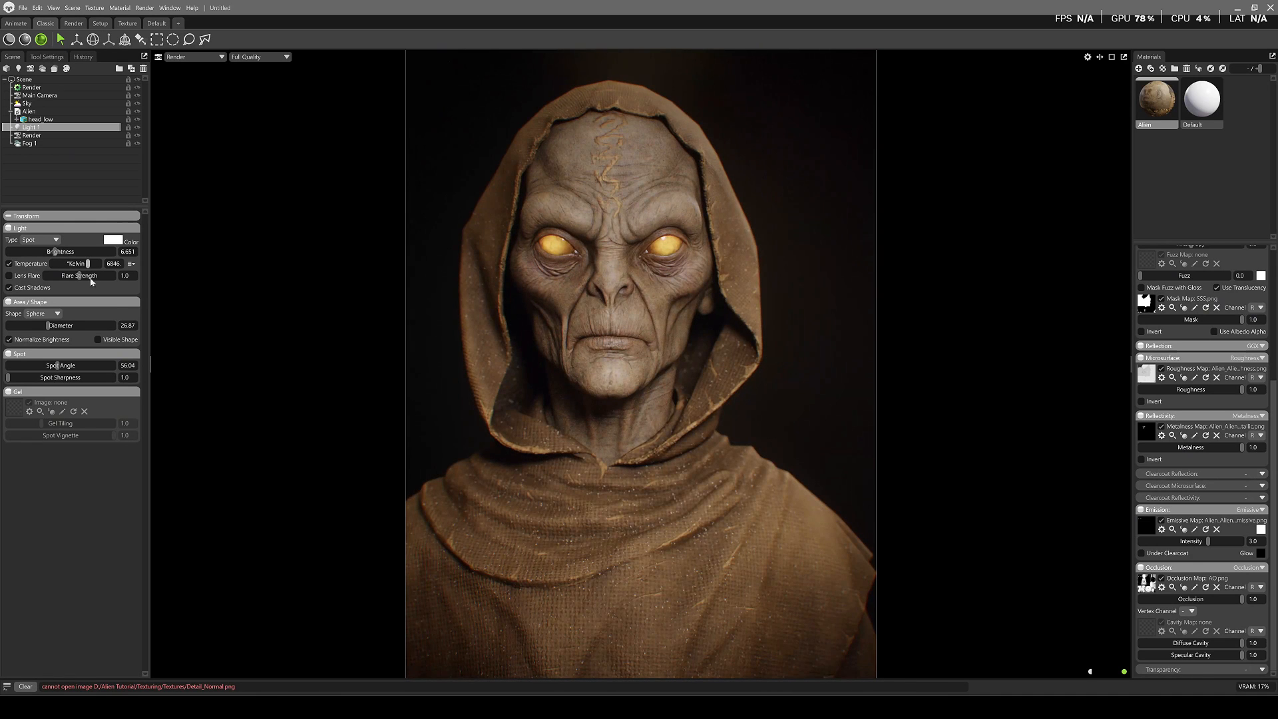
Hide Light 1 and add a new spotlight from a turned view, returning to a front view of the face
click(137, 127)
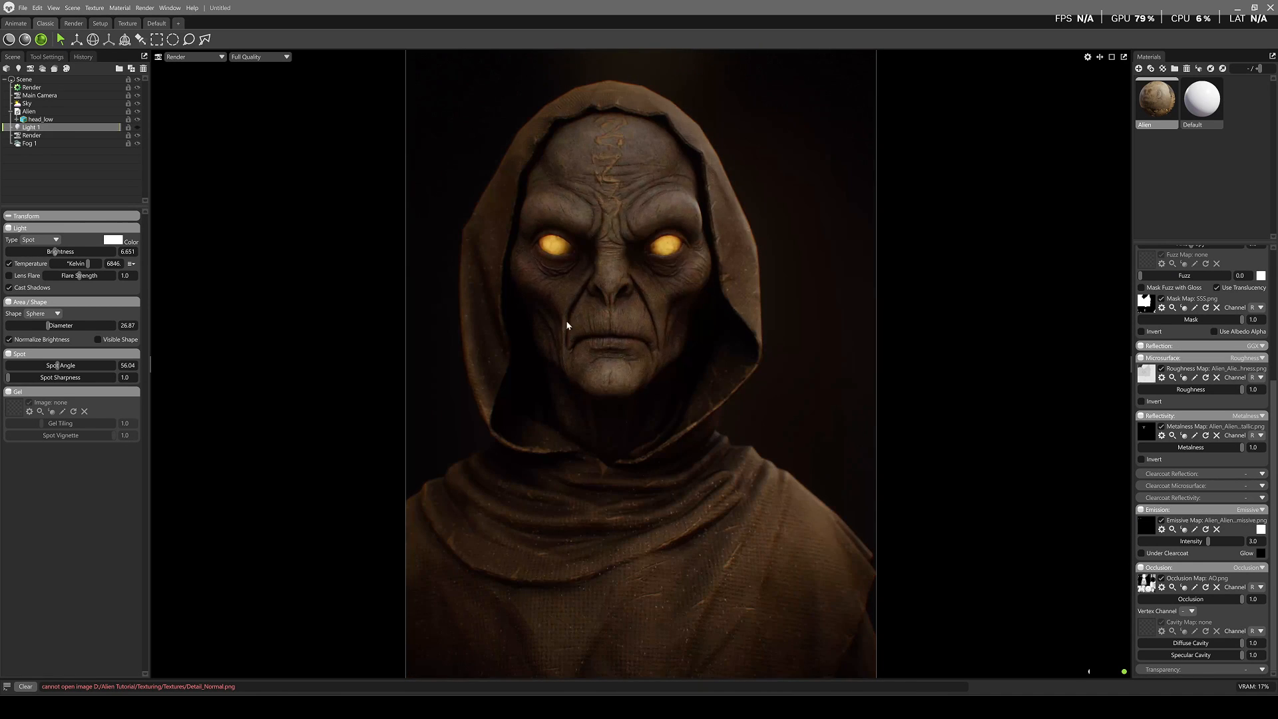
drag(672, 295, 580, 311)
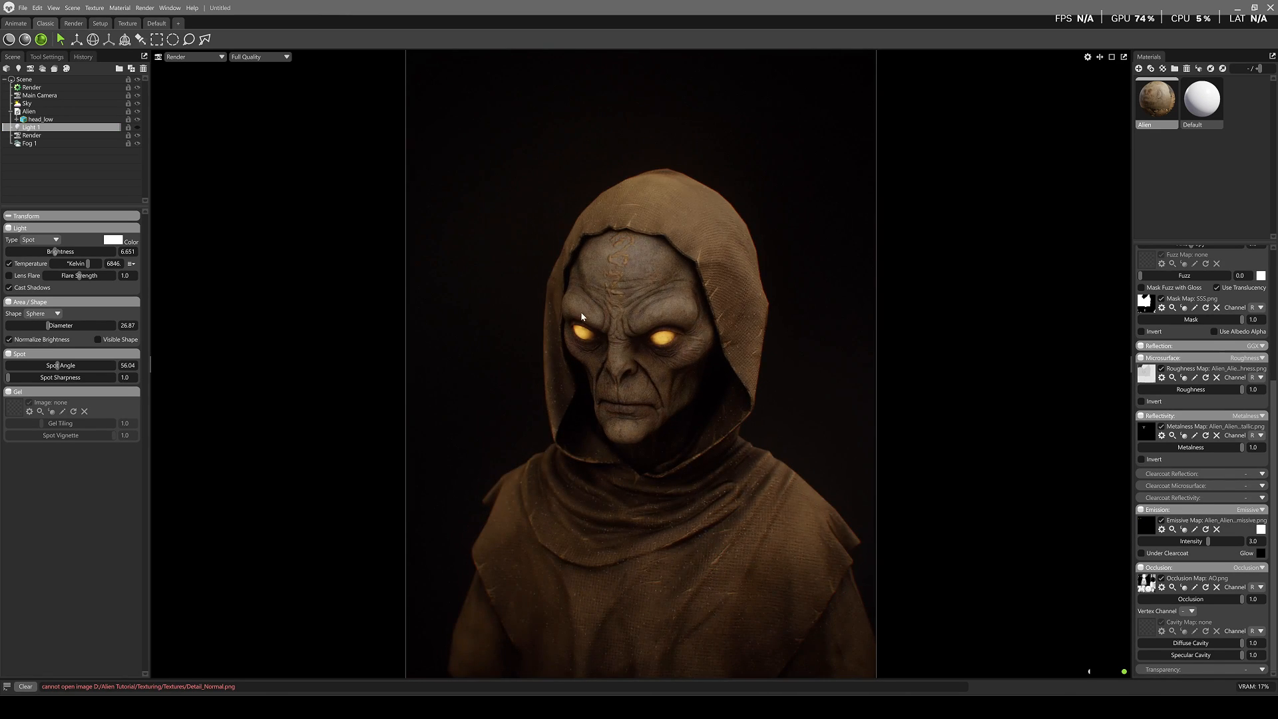
click(18, 68)
drag(551, 378, 585, 350)
scroll(663, 384, up, 3)
Set the new spotlight's brightness to 6.439, spot sharpness to 1.0, spot angle to 49.81 and diameter to 38.26
drag(50, 250, 53, 252)
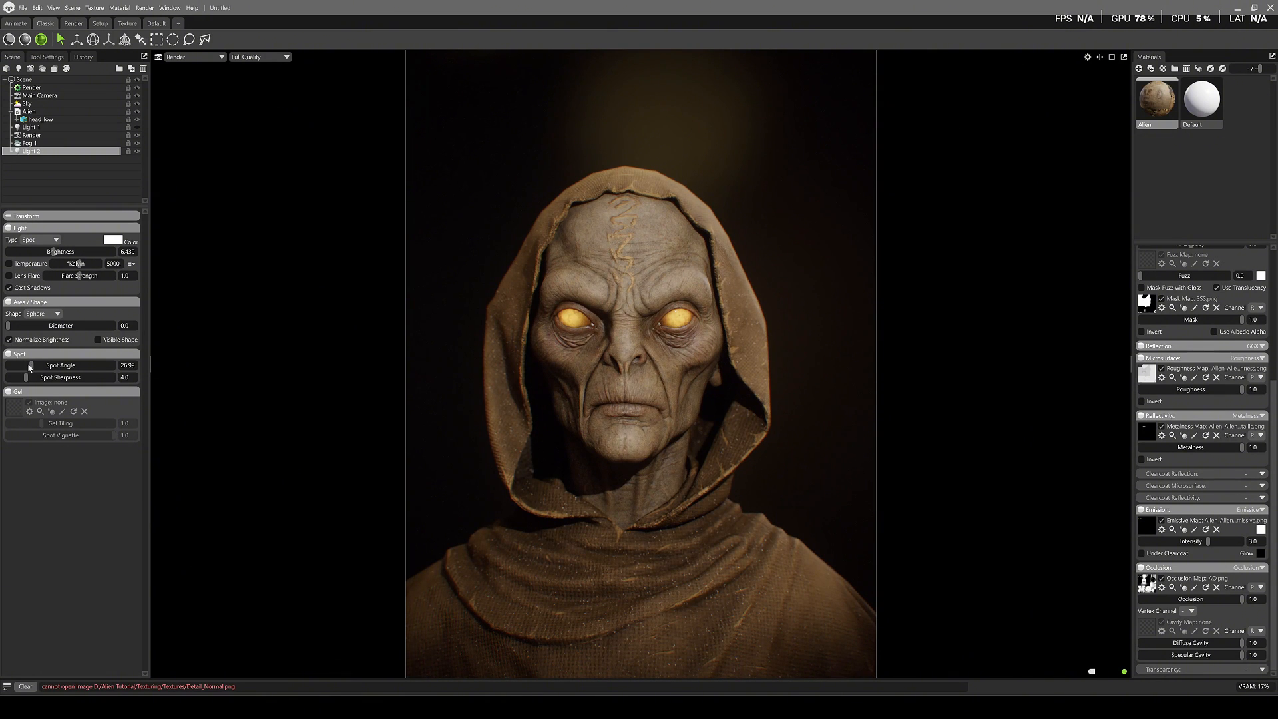
drag(24, 379, 52, 366)
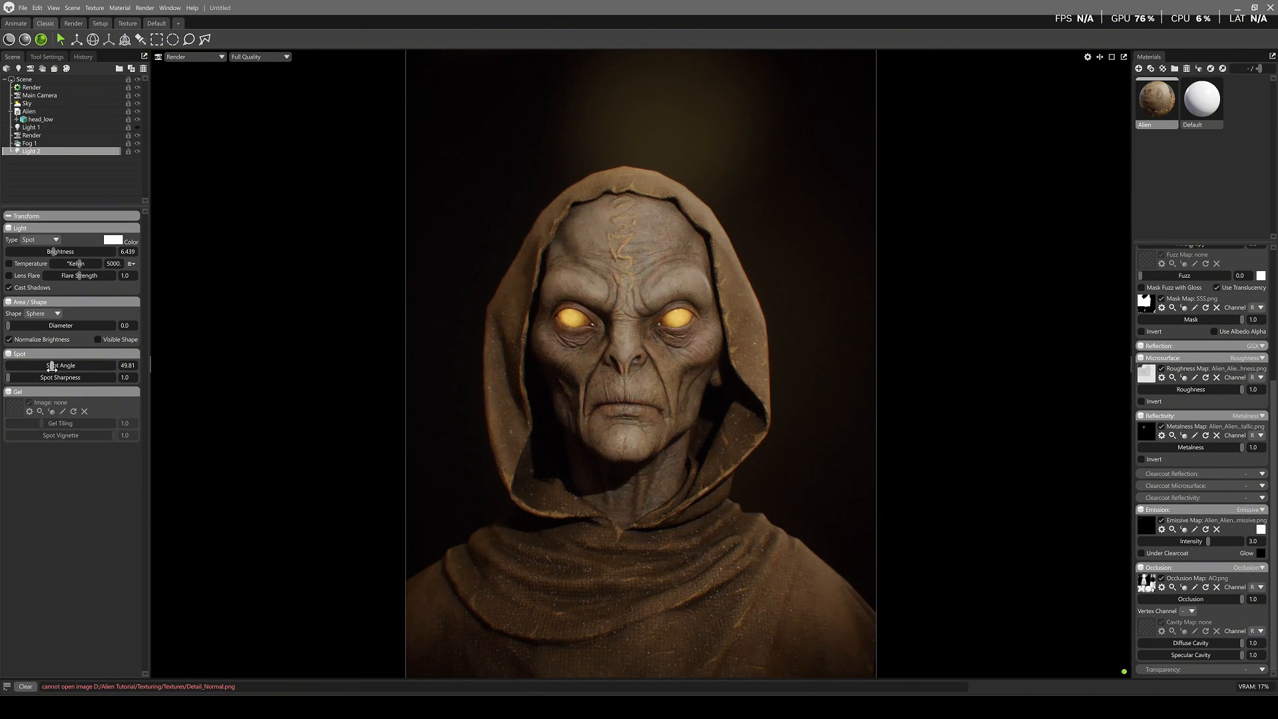
drag(18, 325, 52, 325)
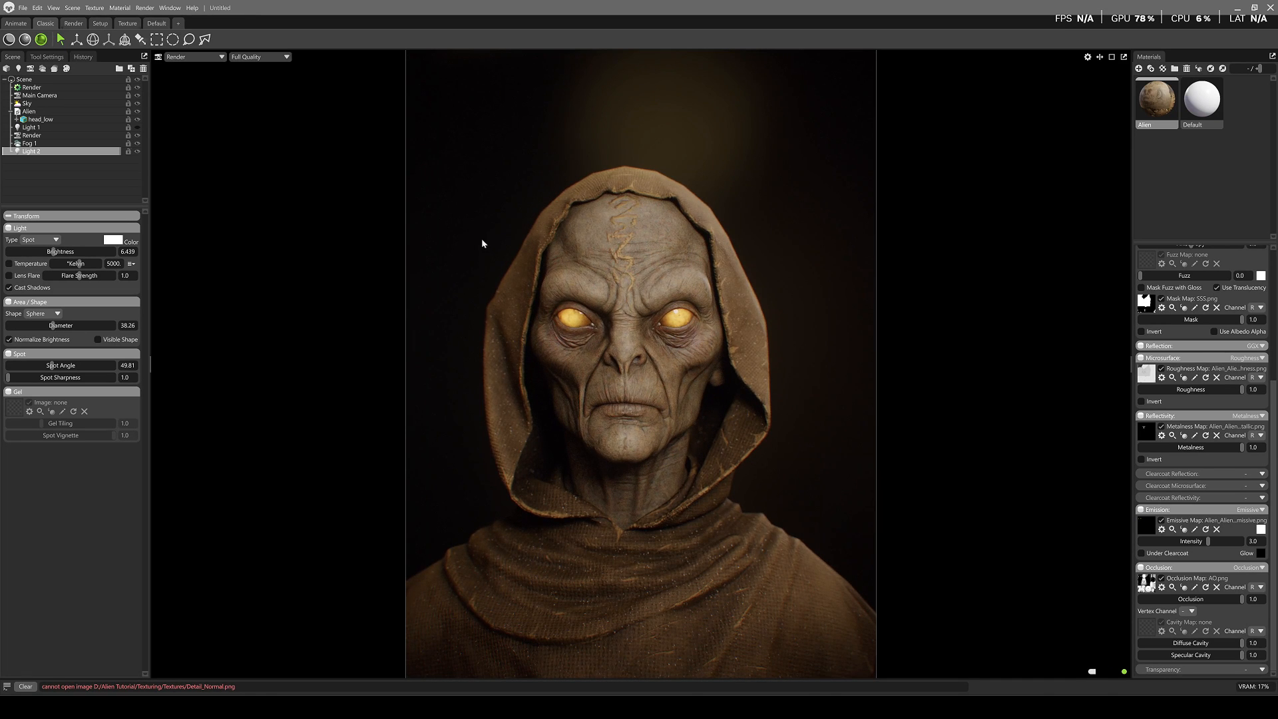
Compare the bust lit by Light 1 alone and by Light 2 alone, leaving only Light 2 shown
alt+drag(632, 364, 648, 366)
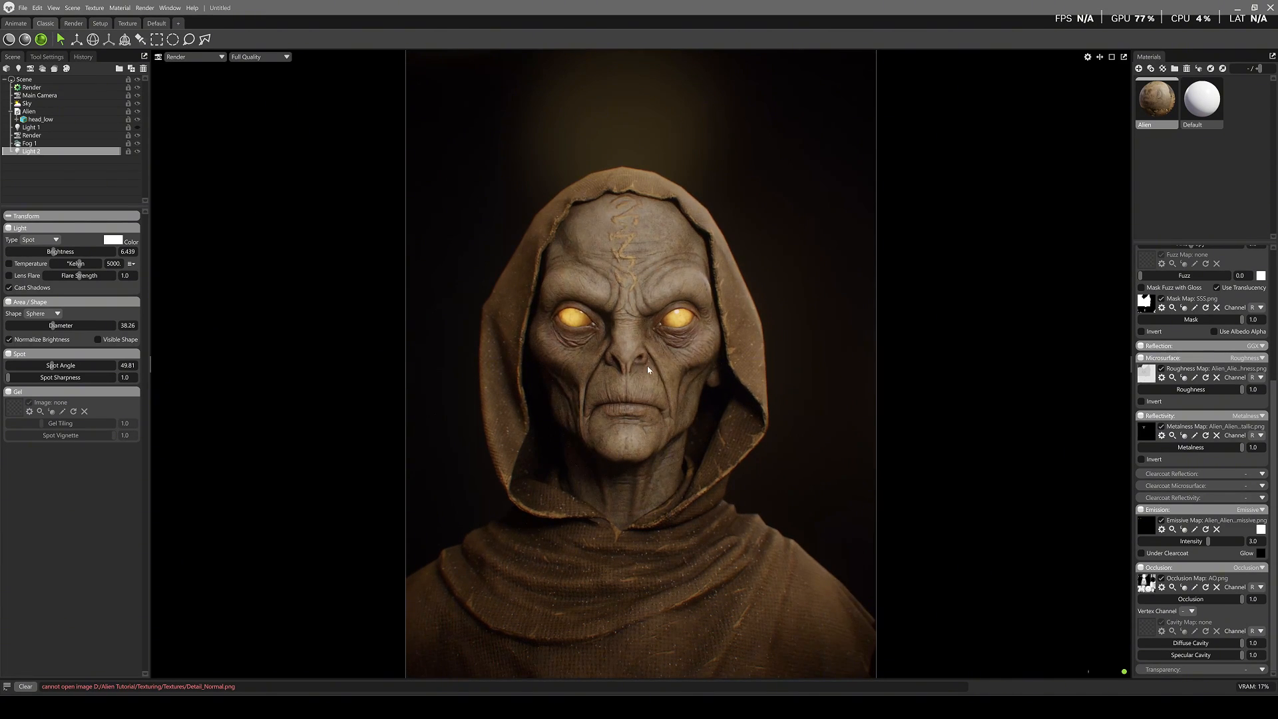
middle_drag(648, 366, 653, 342)
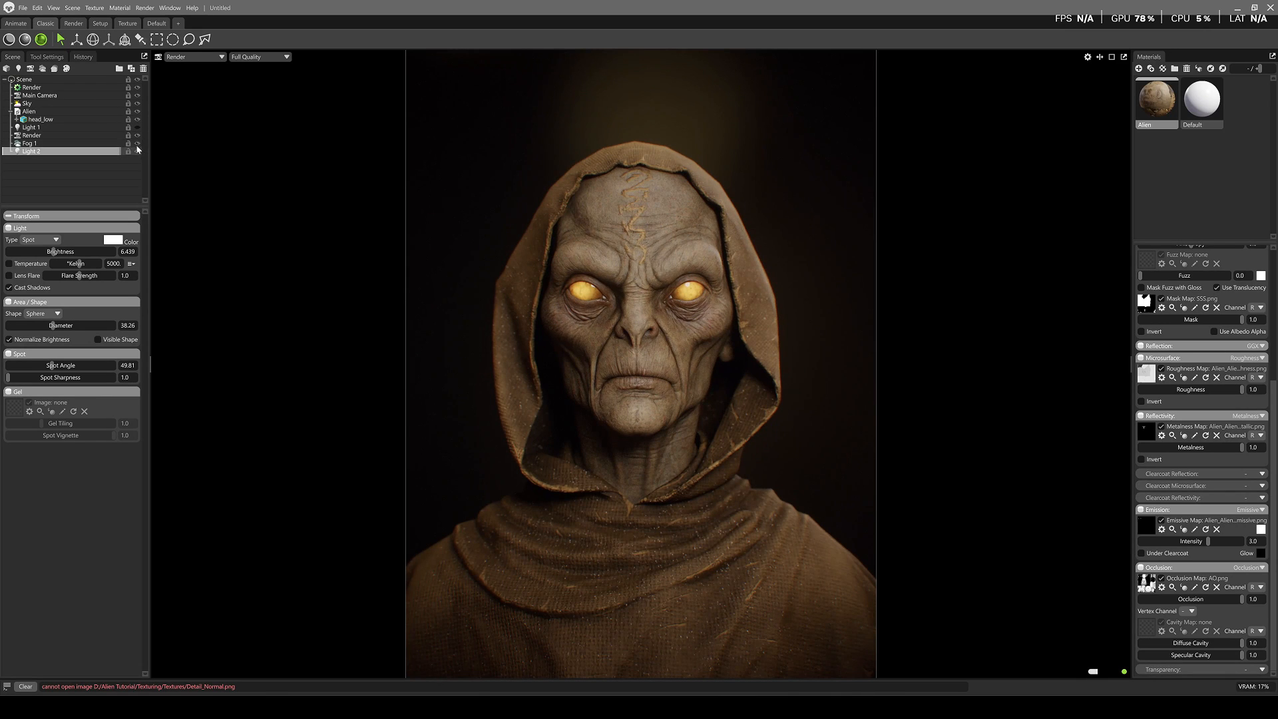
click(137, 127)
click(137, 127)
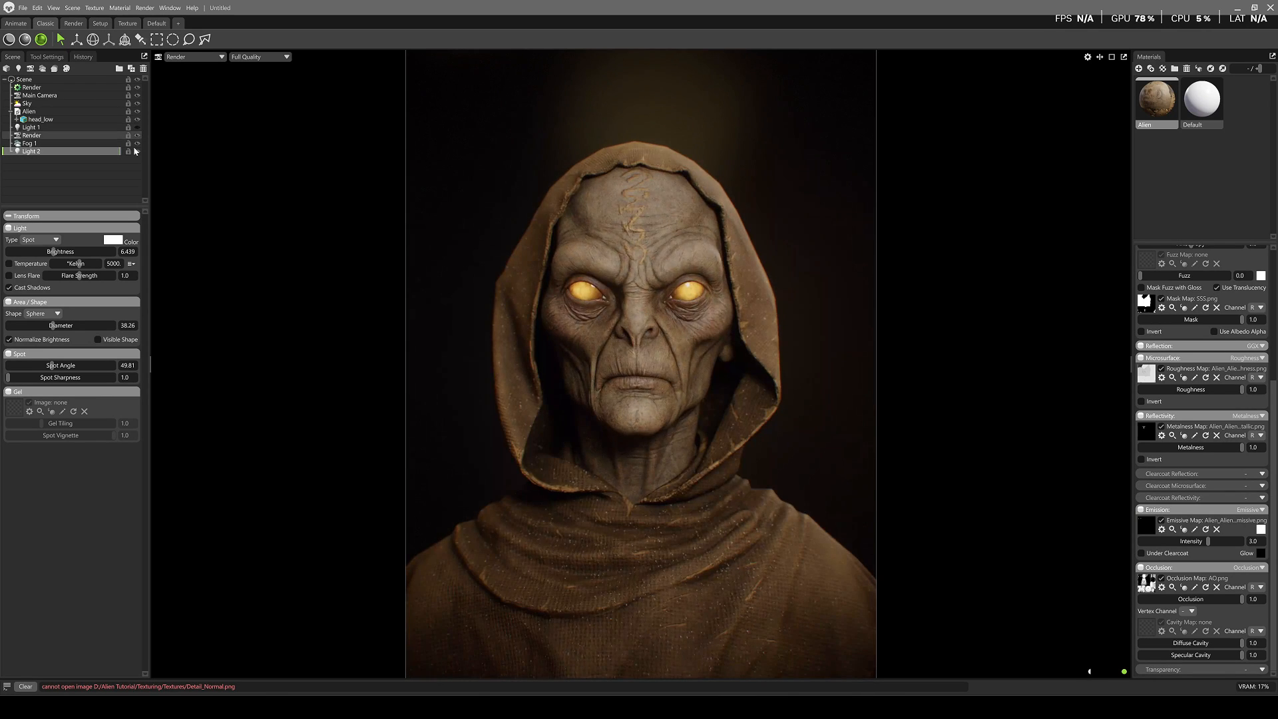
click(137, 150)
click(137, 128)
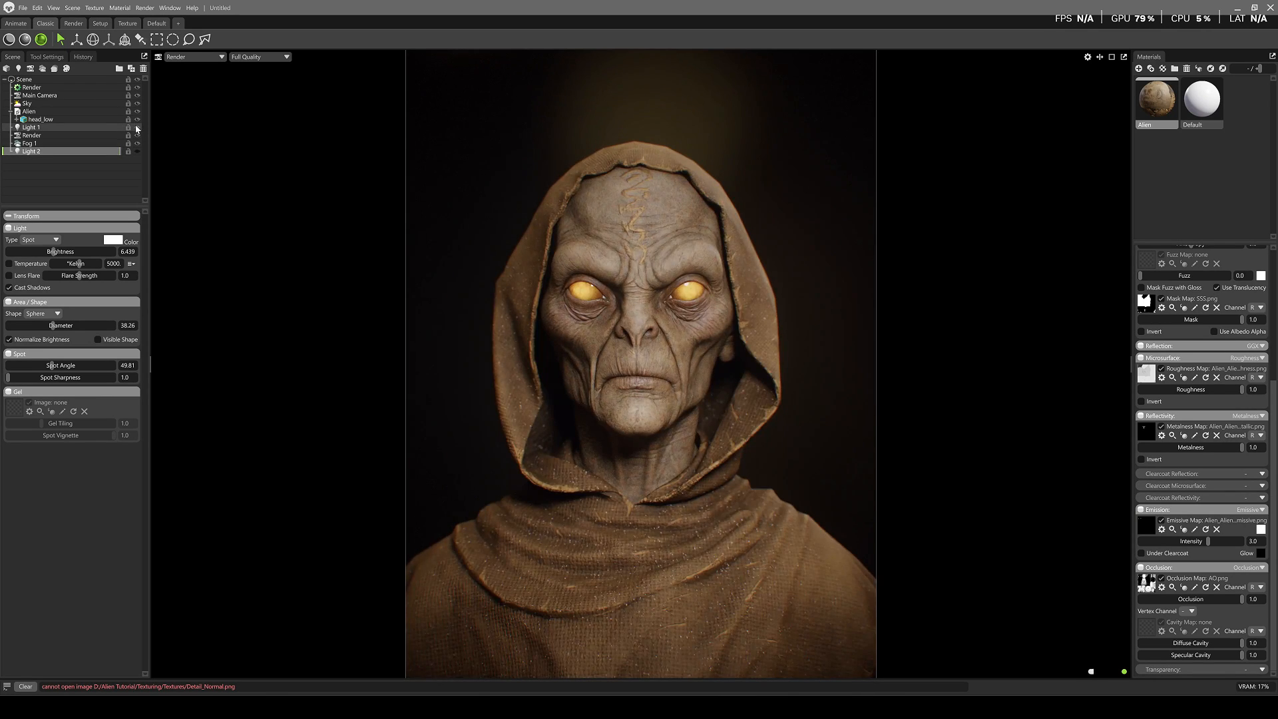
click(137, 127)
click(138, 152)
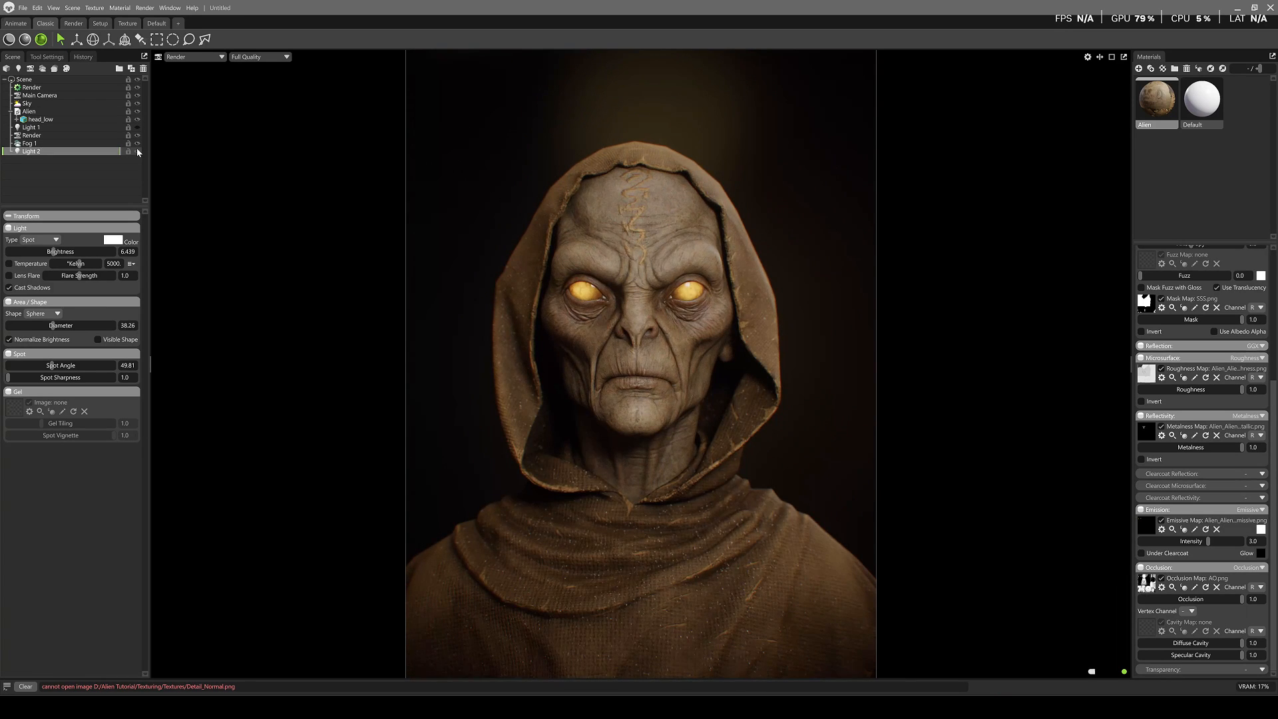
click(137, 151)
click(138, 127)
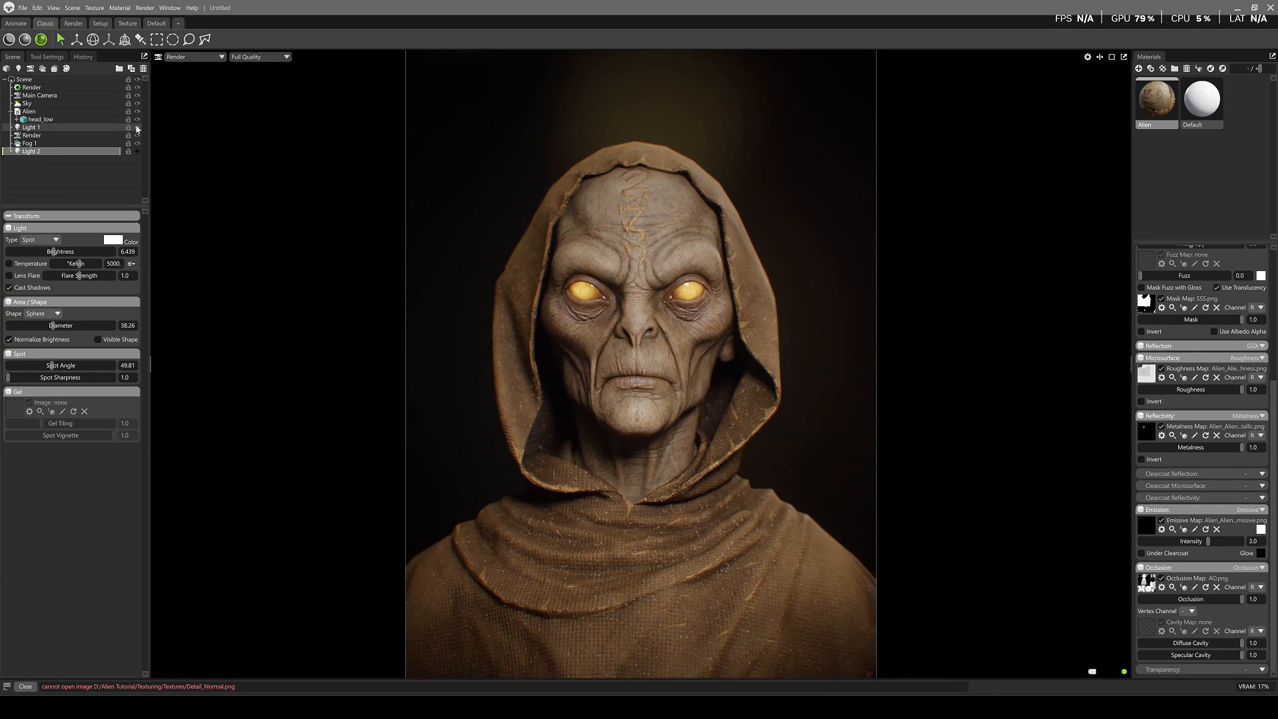
click(137, 127)
click(138, 151)
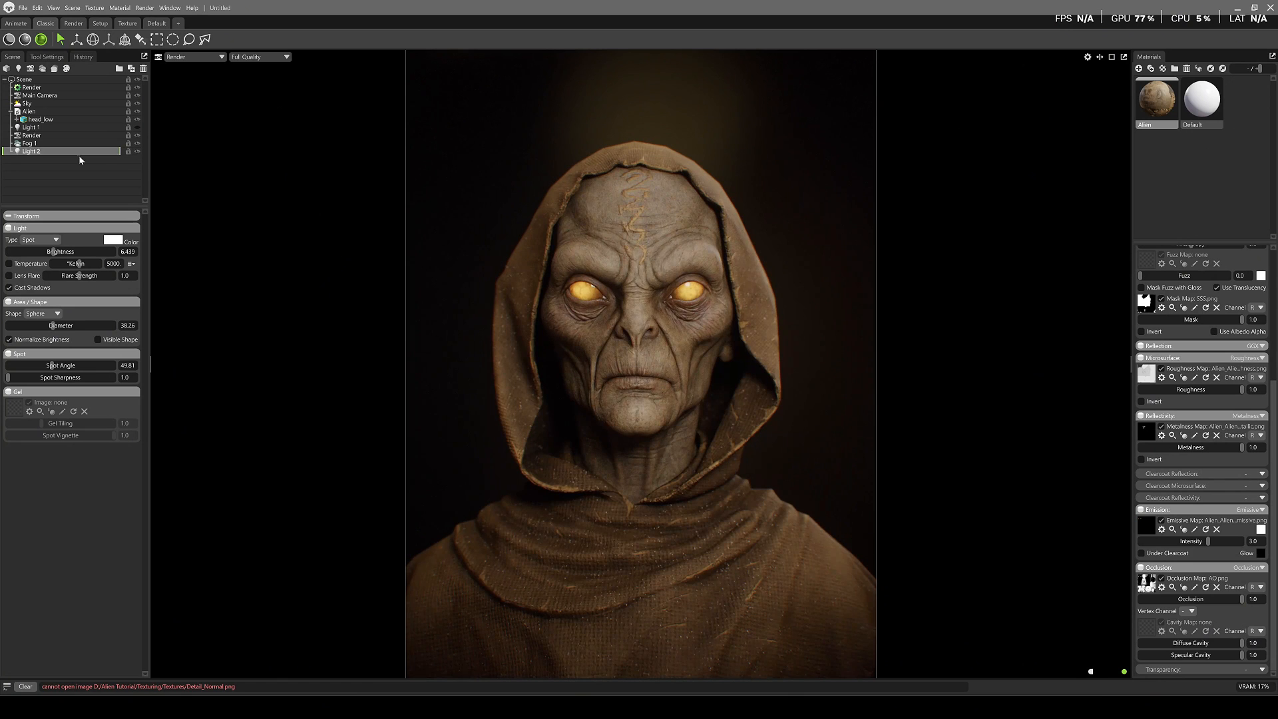
Set Light 2's brightness to 6.651 and centre the bust higher in the portrait frame
drag(56, 254, 55, 251)
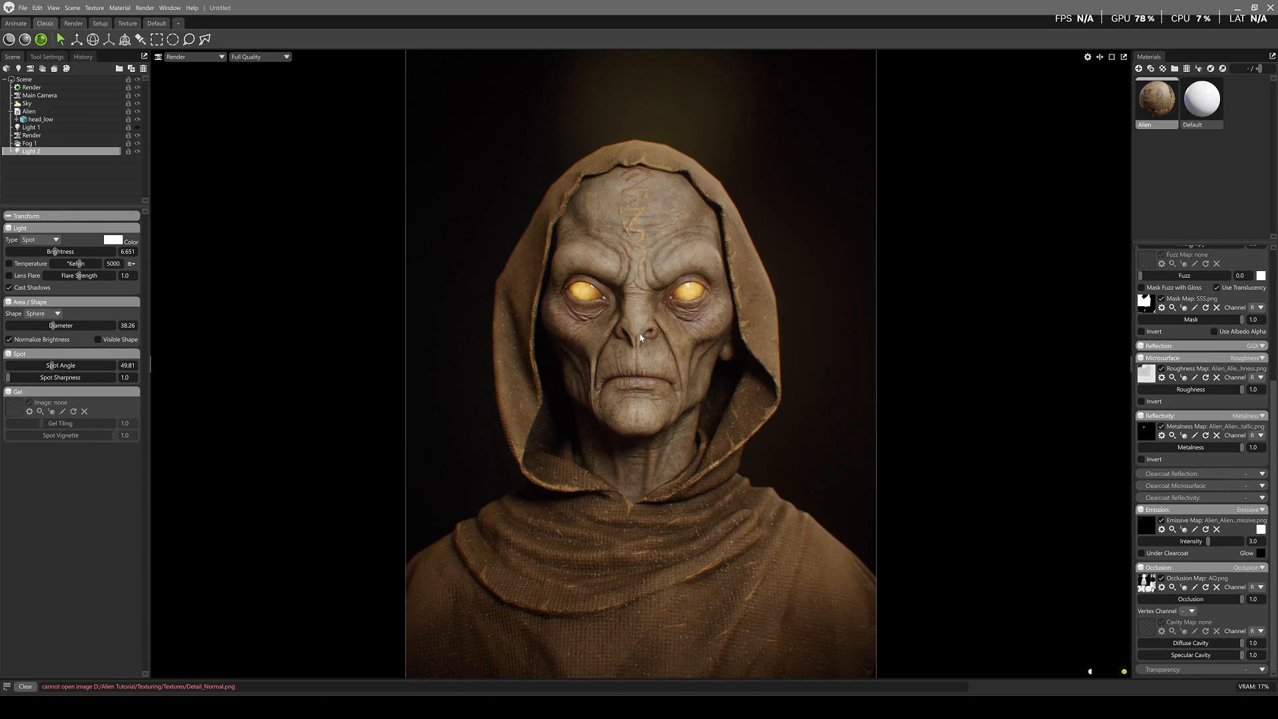
middle_drag(642, 331, 642, 321)
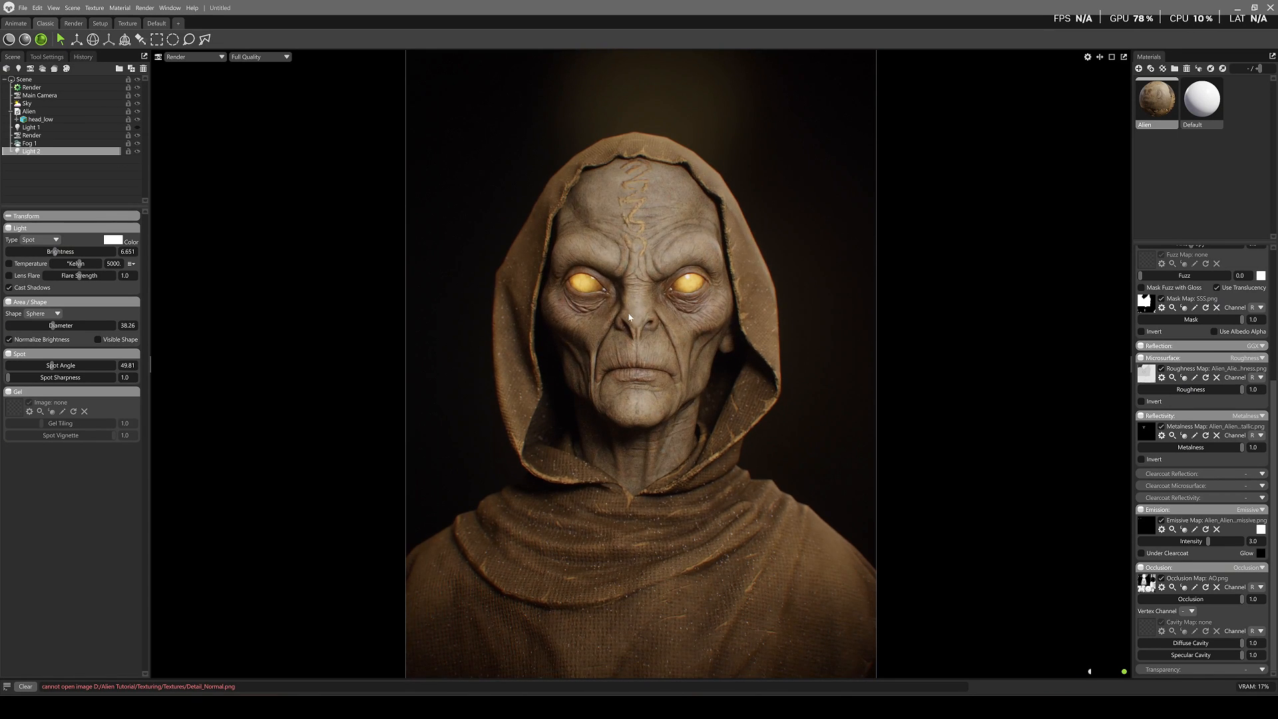
scroll(636, 324, up, 2)
scroll(636, 326, down, 1)
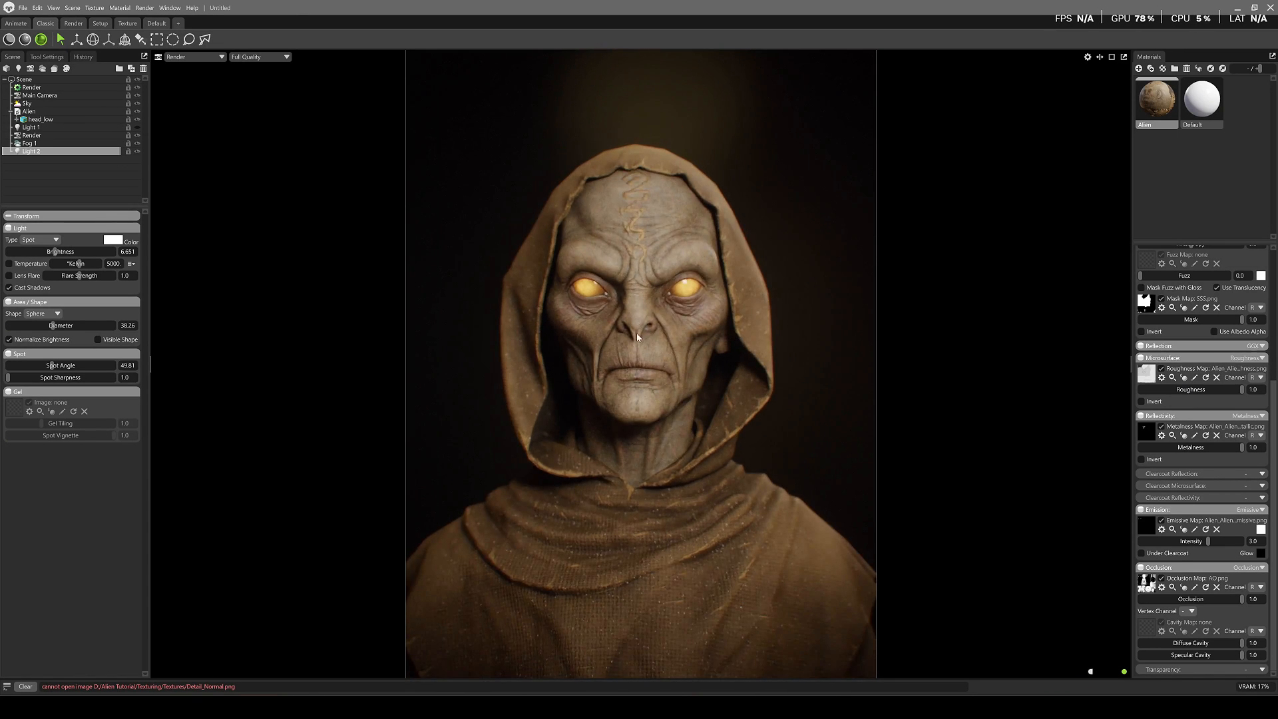
drag(636, 332, 641, 324)
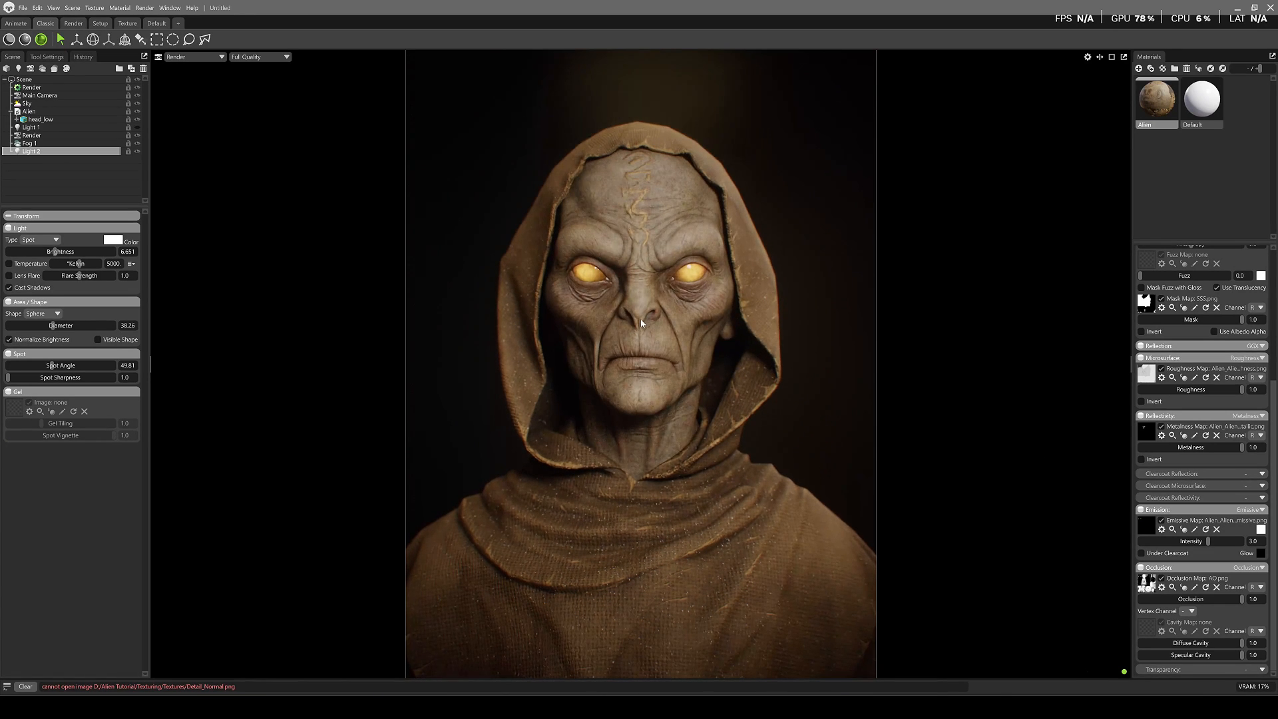
Set the image output height to 3500 in the scene's render settings
click(31, 87)
click(73, 503)
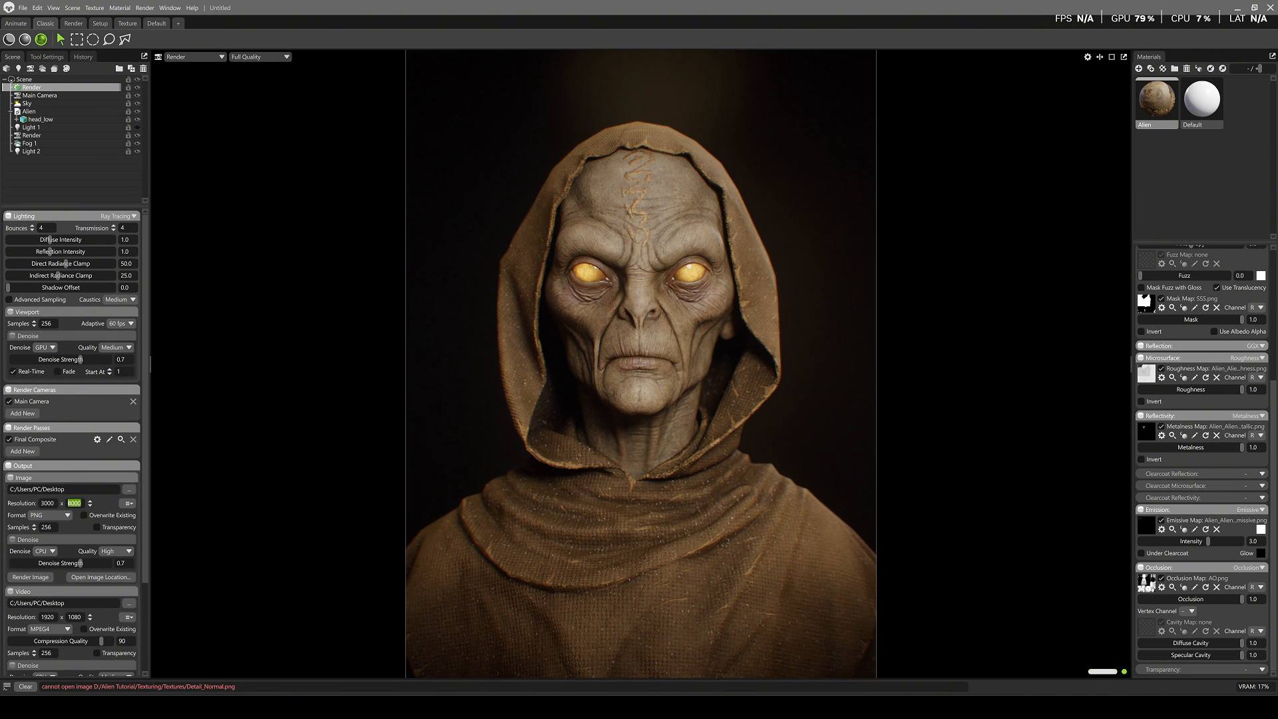
text(35)
key(Return)
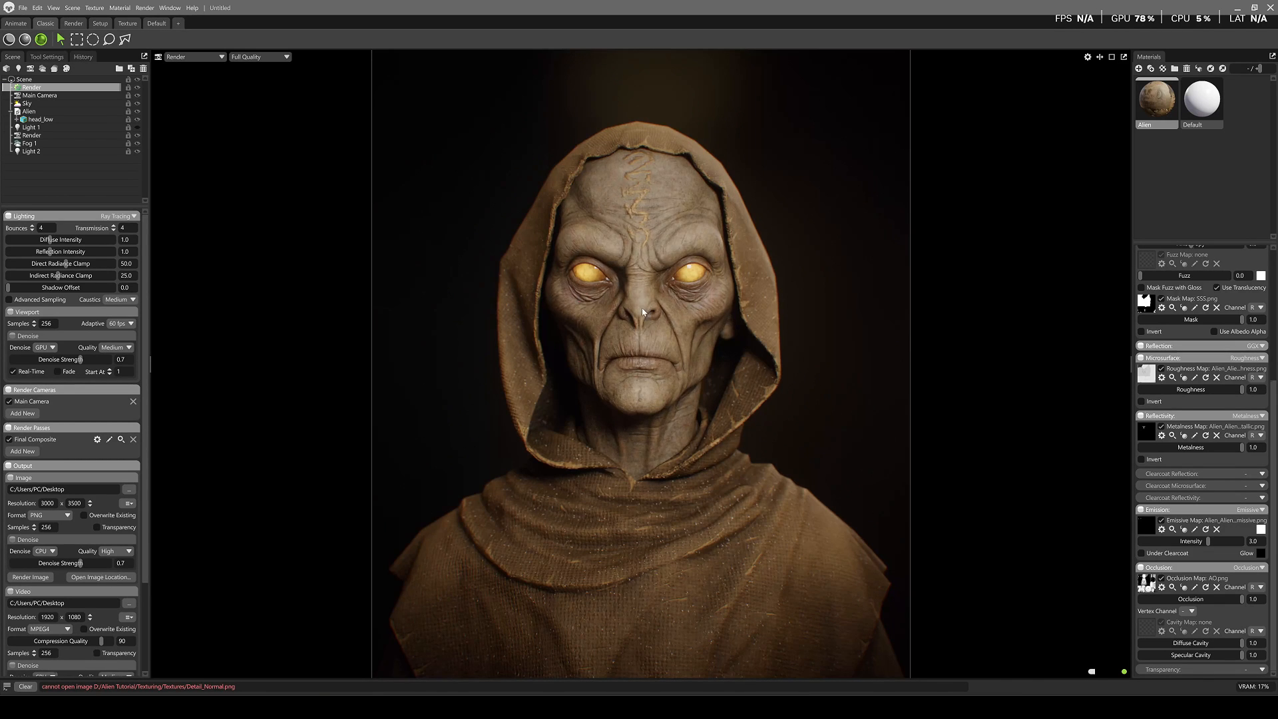
Reframe the render camera so the hooded alien bust sits slightly higher and centred in the portrait frame
middle_drag(643, 312, 650, 272)
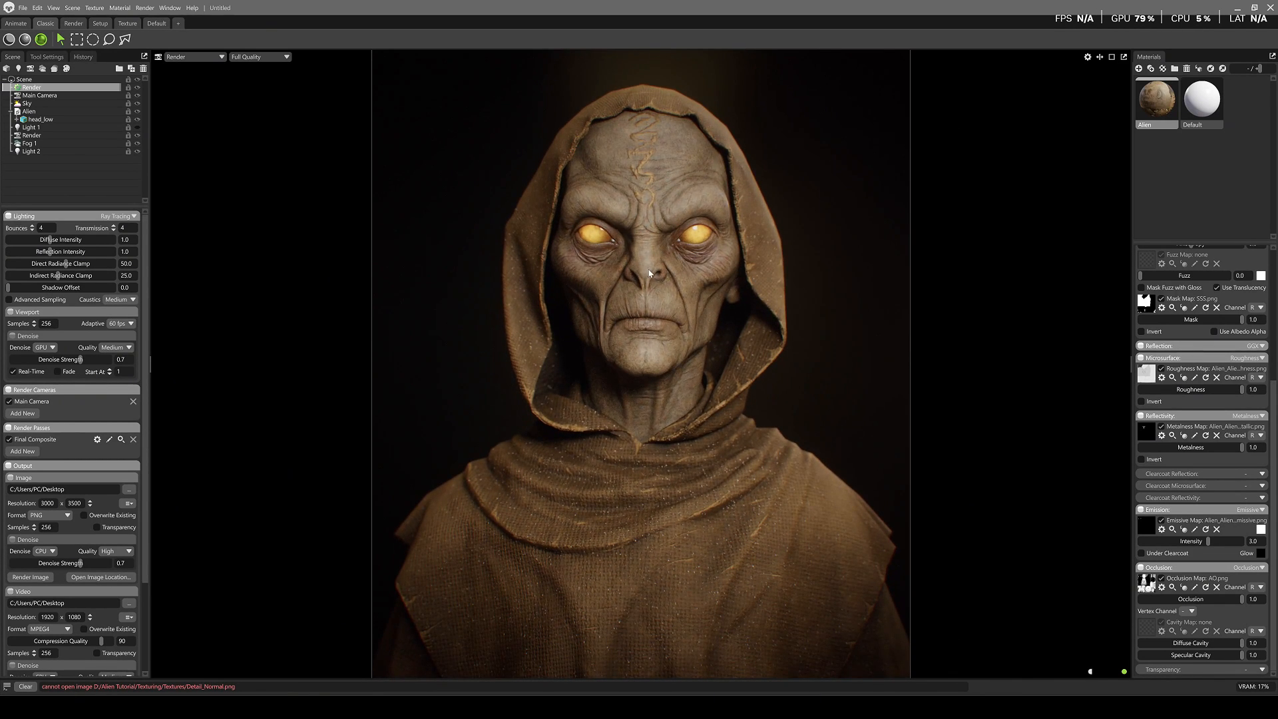
middle_drag(649, 272, 646, 288)
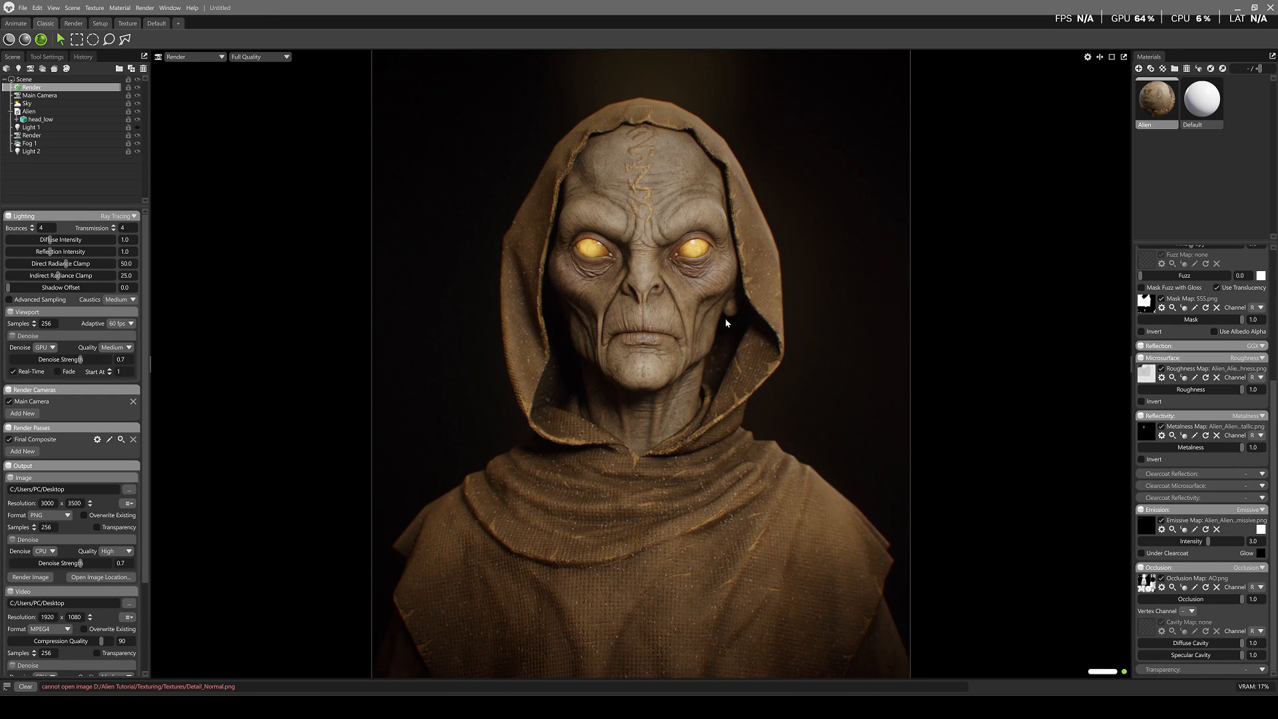
alt+drag(686, 363, 685, 382)
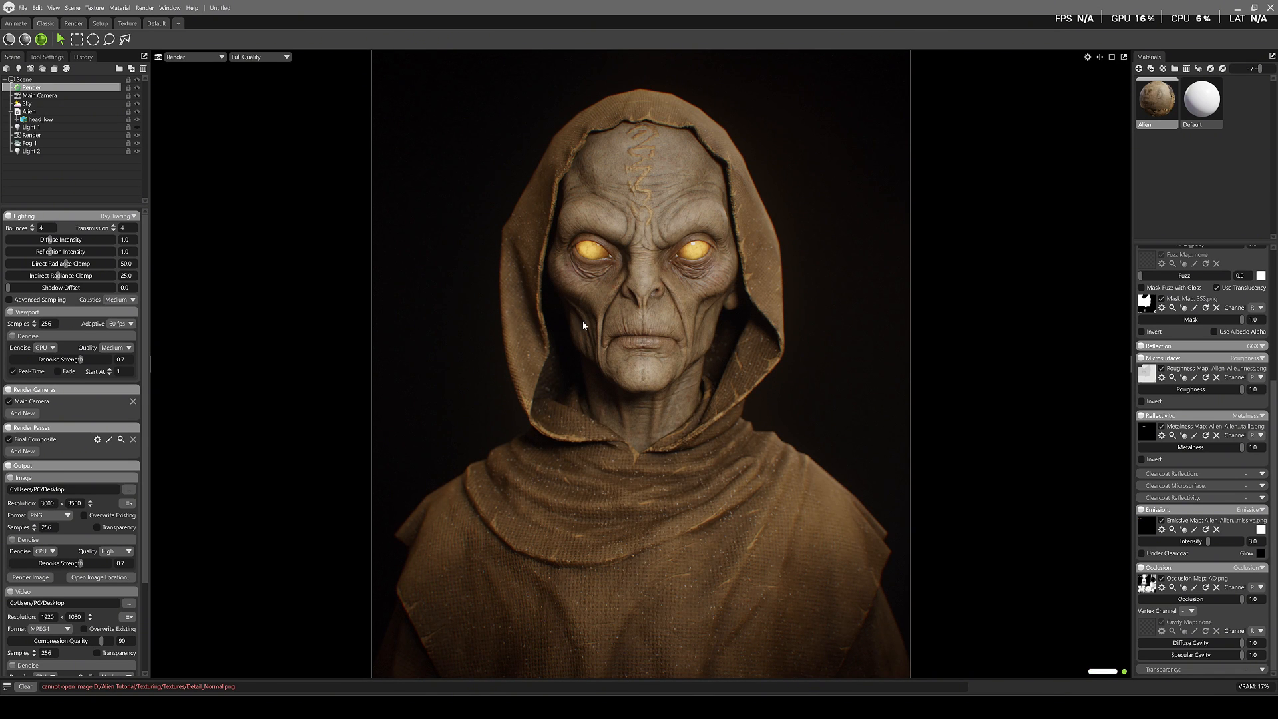
Set the sky's backdrop blur to 0.026 and rotate the sky light to 180.5 so blurred highlights flank the bust
shift+drag(708, 344, 739, 354)
click(34, 104)
right_click(37, 105)
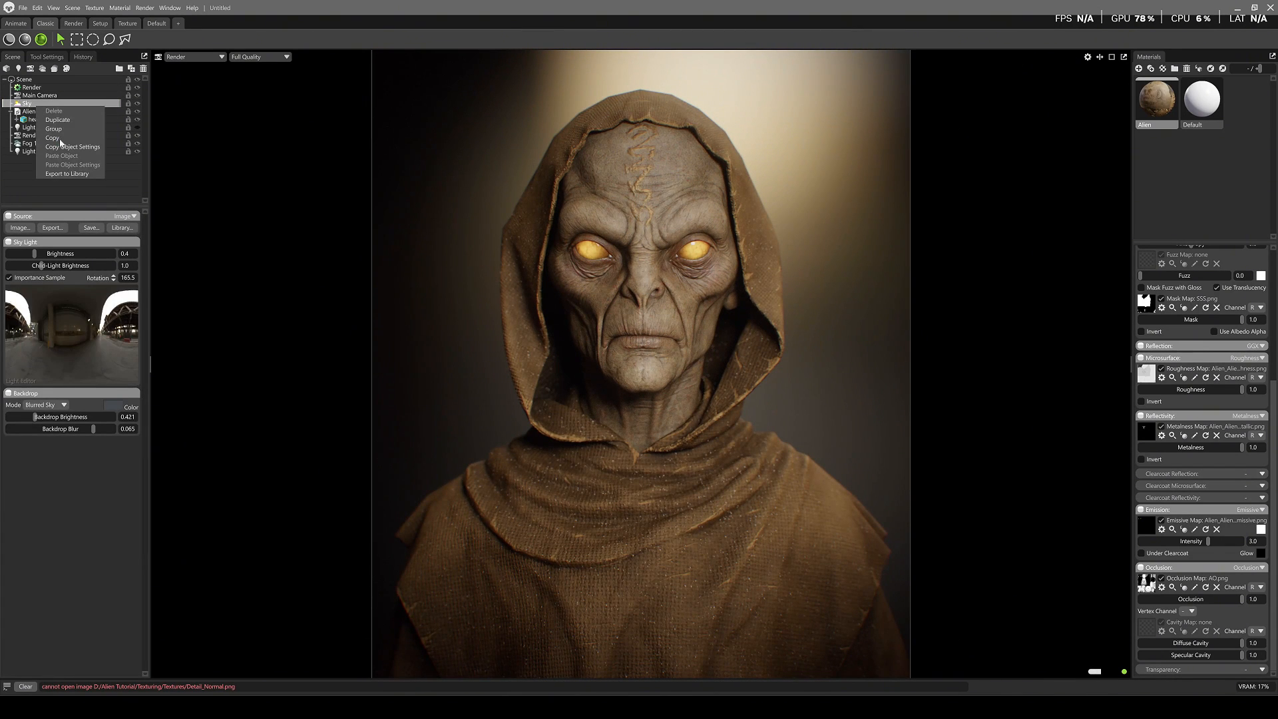
click(65, 434)
drag(74, 431, 49, 429)
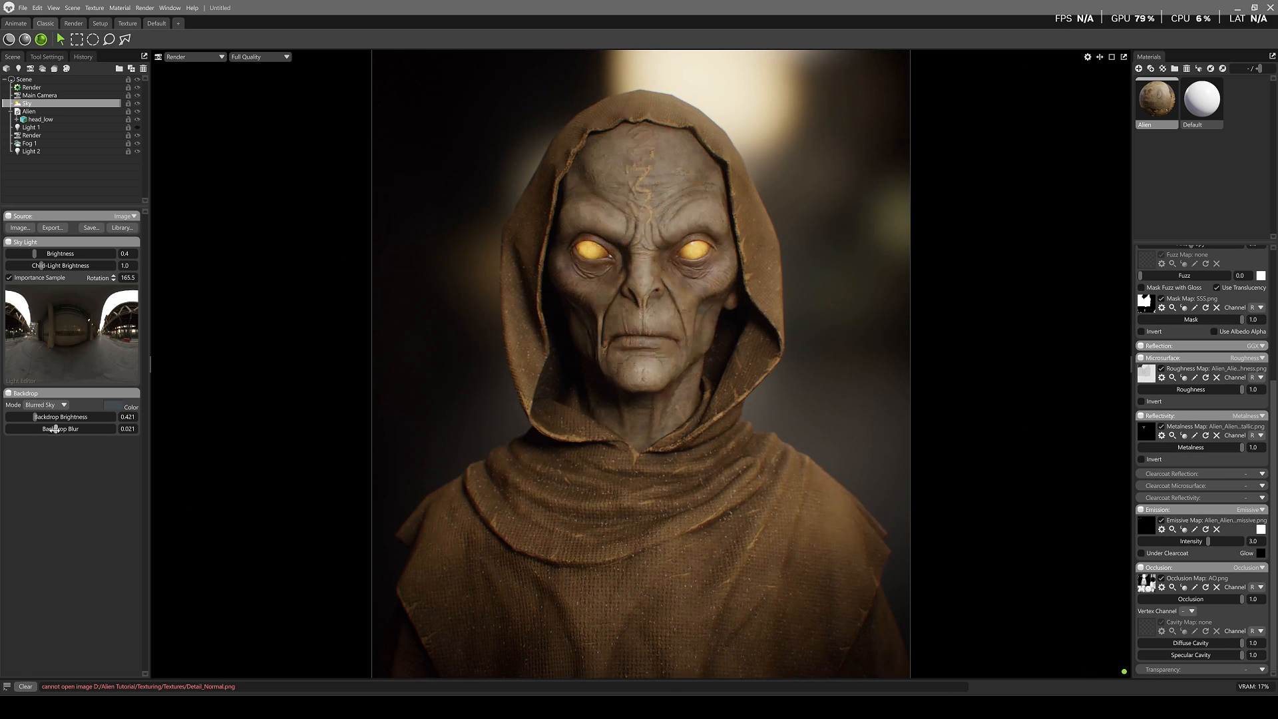
drag(50, 428, 62, 428)
shift+drag(770, 197, 785, 198)
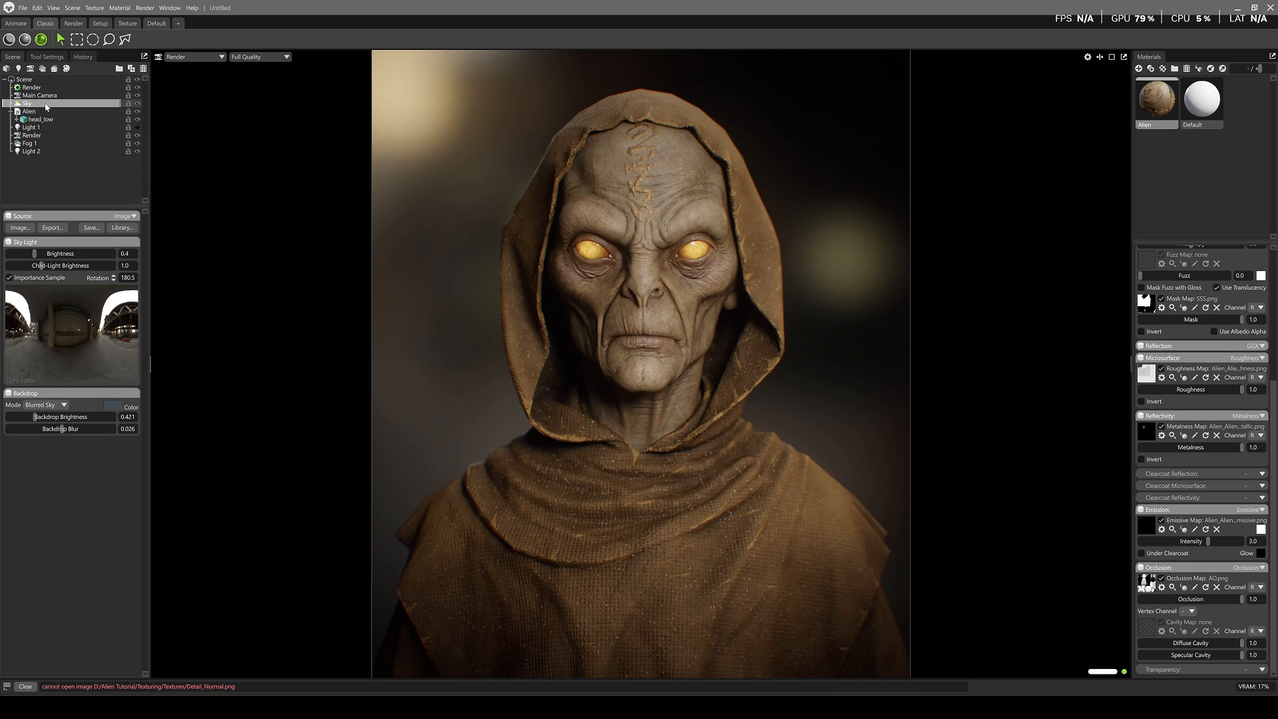
Set the second Render camera's chromatic aberration to 0.081 and focus the depth of field on the alien's face
click(31, 136)
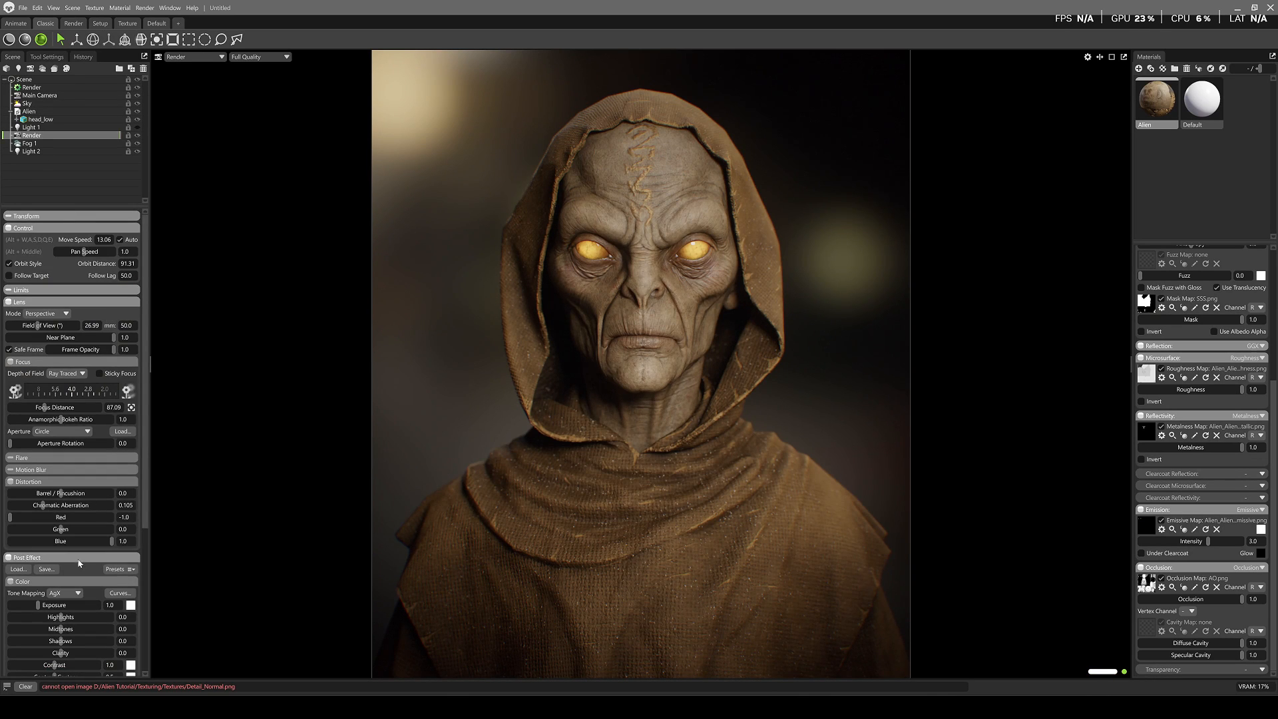
mouse_move(56, 501)
mouse_down()
mouse_move(14, 505)
mouse_move(49, 509)
mouse_move(38, 509)
mouse_up()
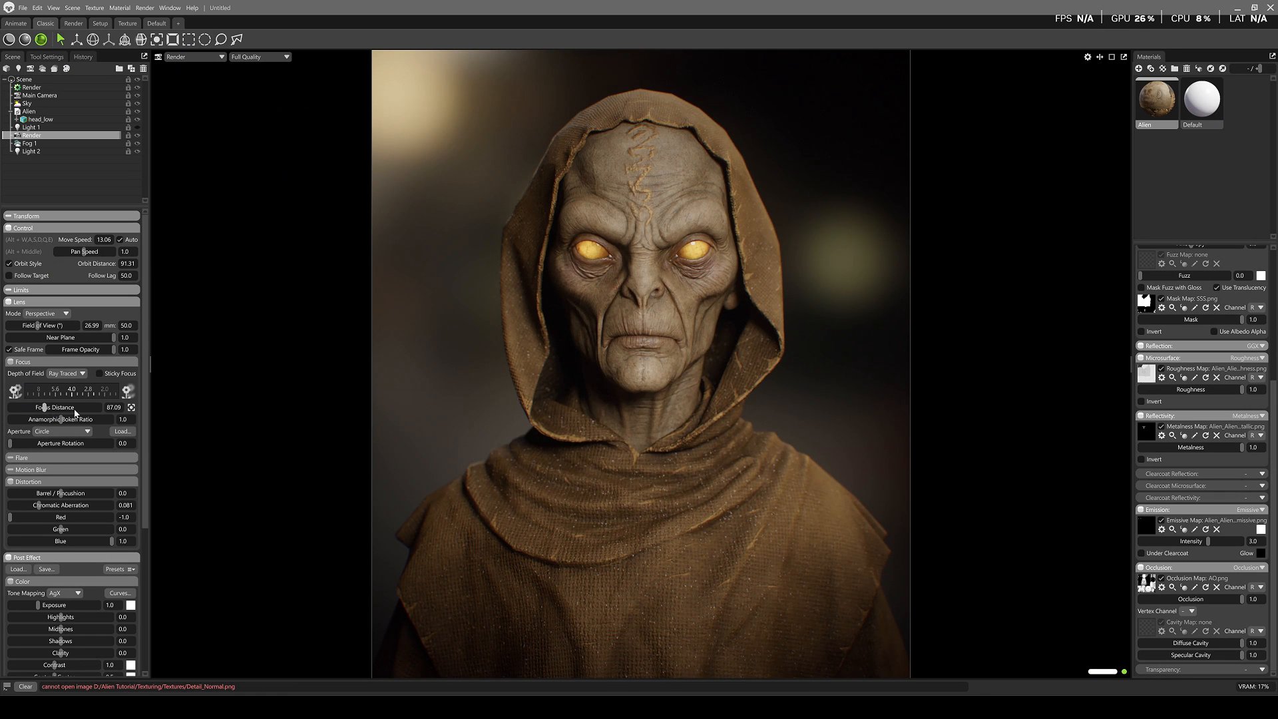
middle_click(642, 286)
Shape the camera's RGB tone curve into a subtle S by slightly lowering the shadows and raising the highlights
scroll(96, 492, down, 3)
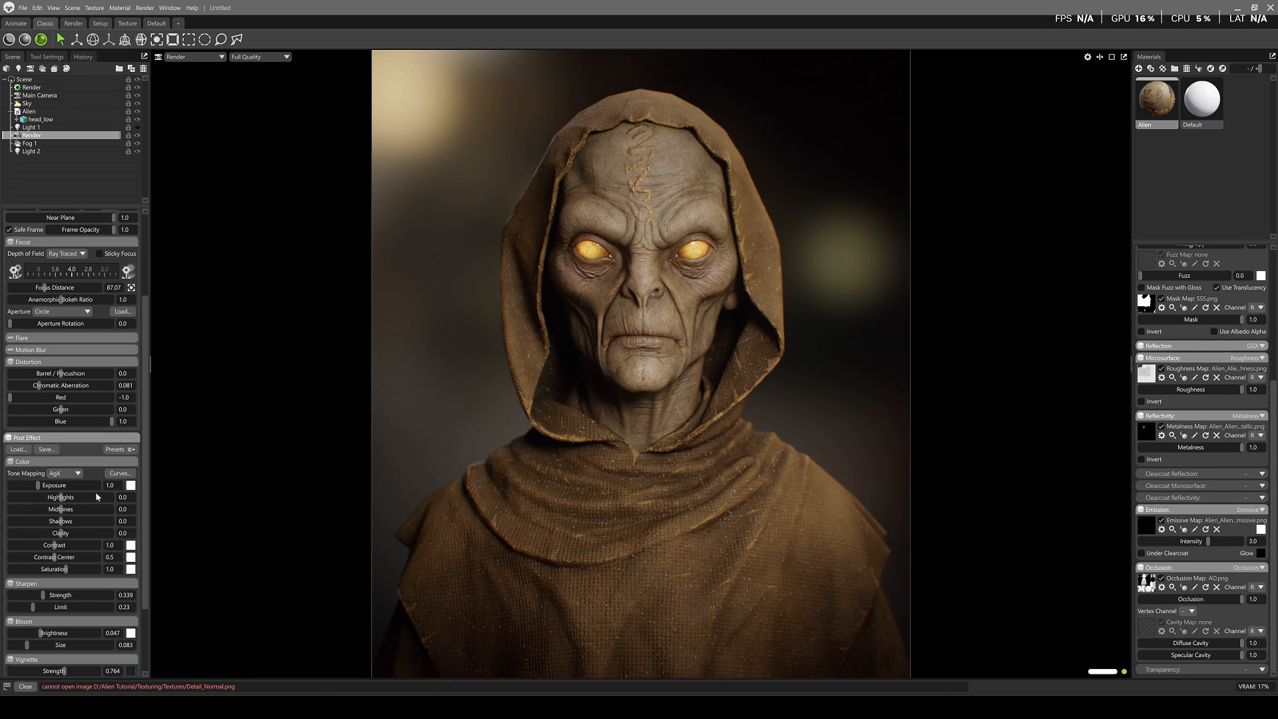
scroll(96, 496, up, 3)
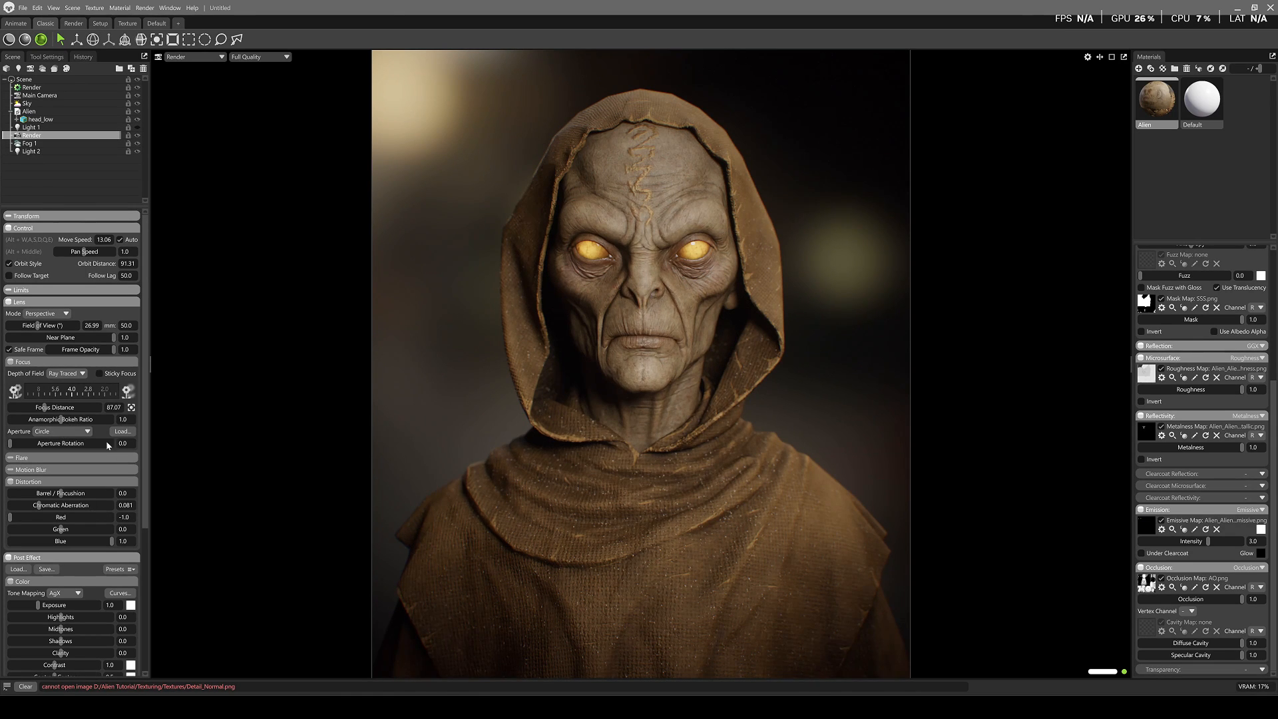
click(120, 593)
drag(678, 273, 937, 307)
drag(863, 424, 863, 425)
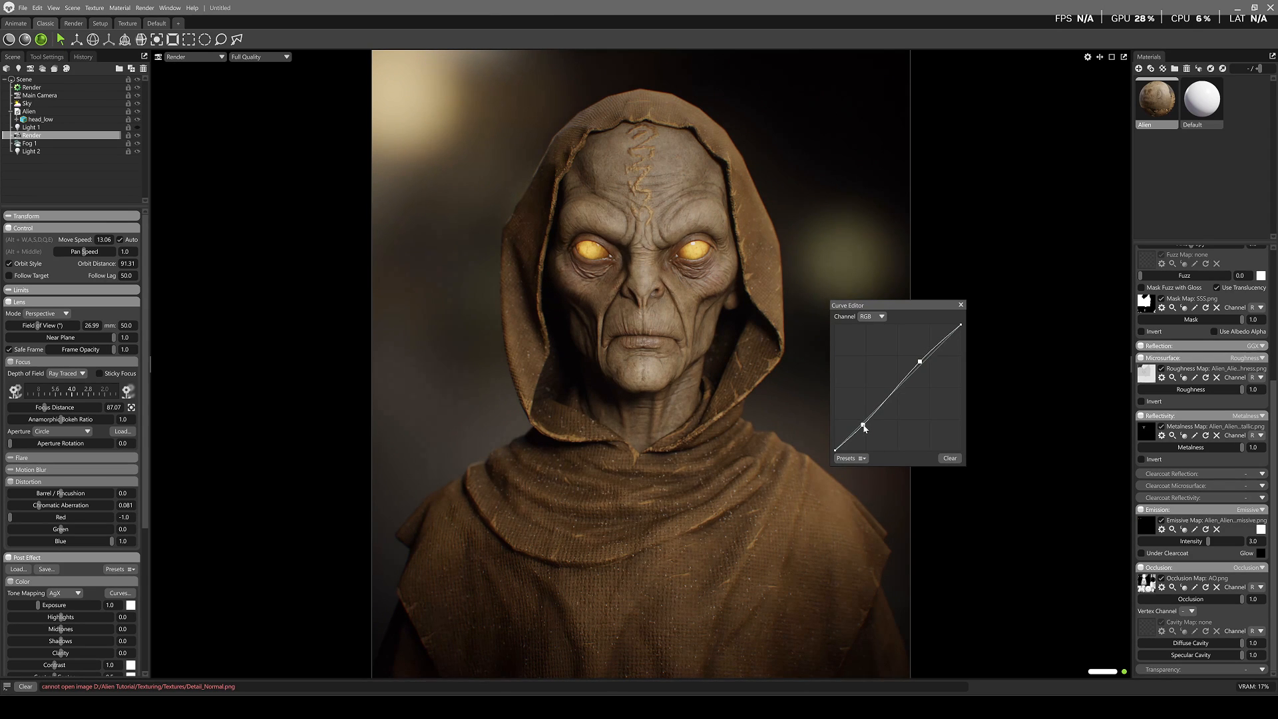
drag(919, 361, 919, 360)
click(960, 306)
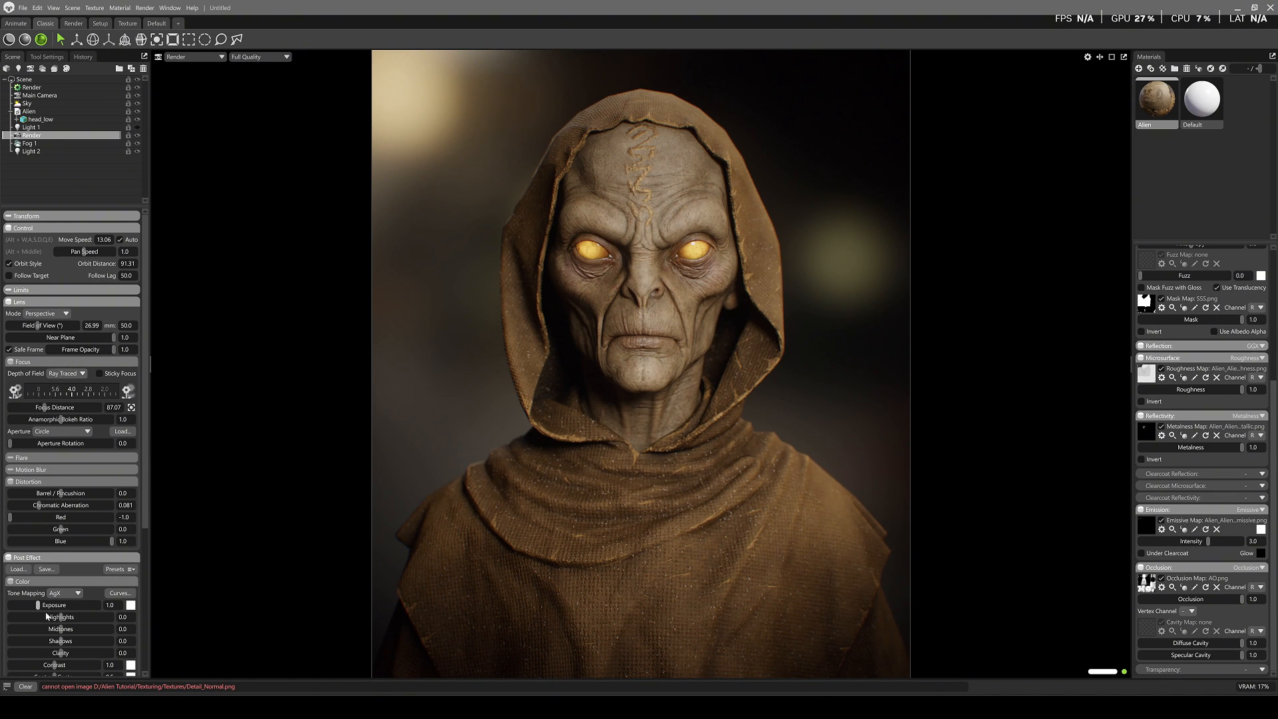
Set the camera's vignette strength to 1.034 and its softness to 1.0
scroll(48, 603, down, 4)
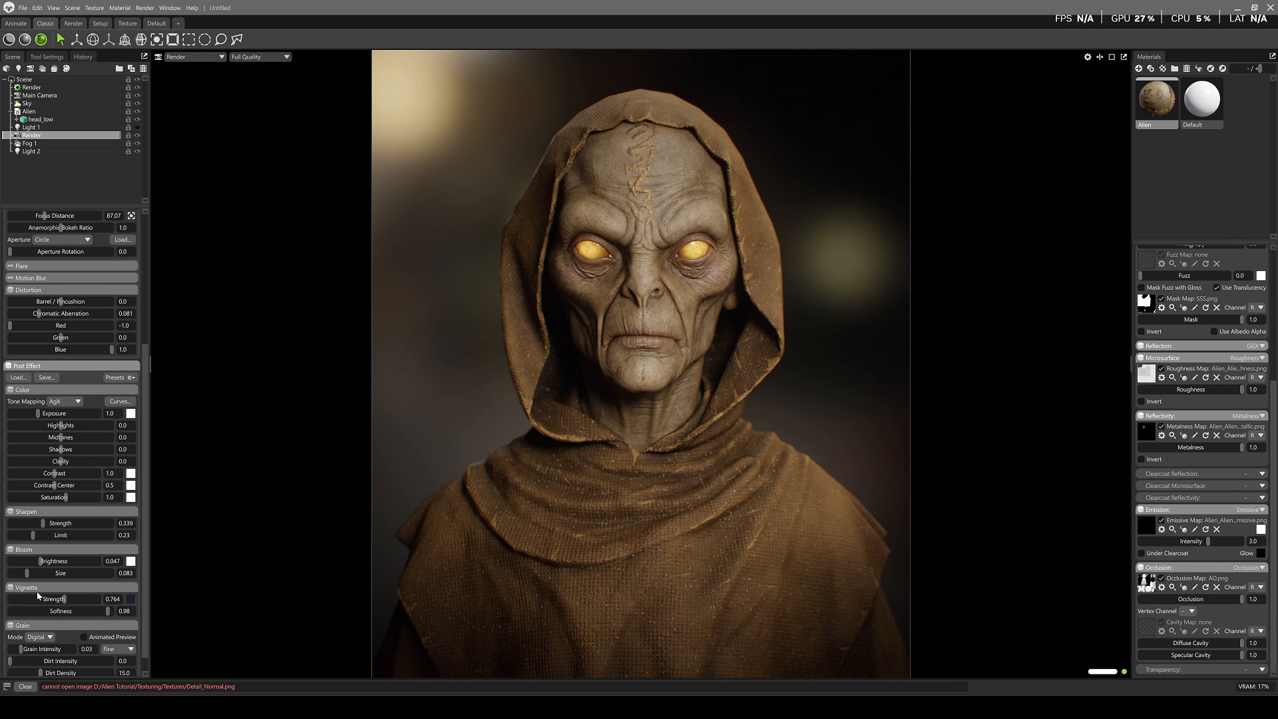
mouse_move(65, 599)
mouse_down()
mouse_move(145, 605)
mouse_move(73, 599)
mouse_up()
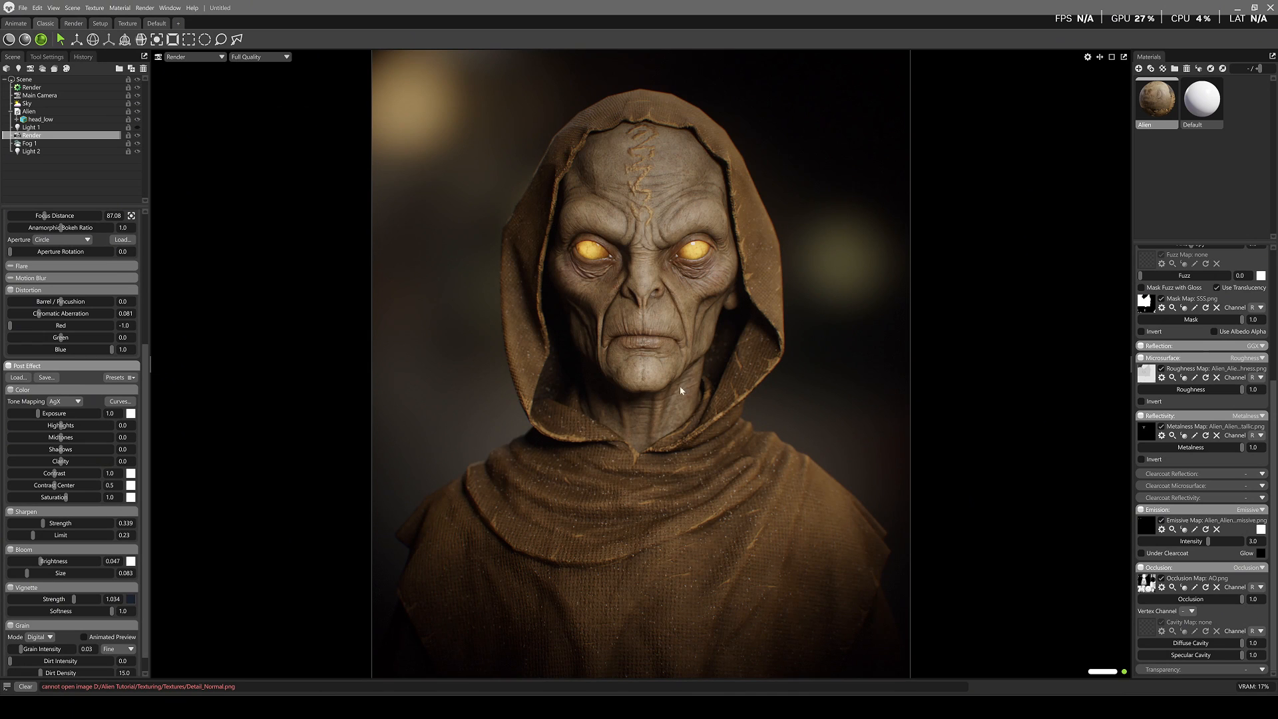
Set the final image output to 1024 samples and turn its denoising off in the scene's render settings
click(42, 87)
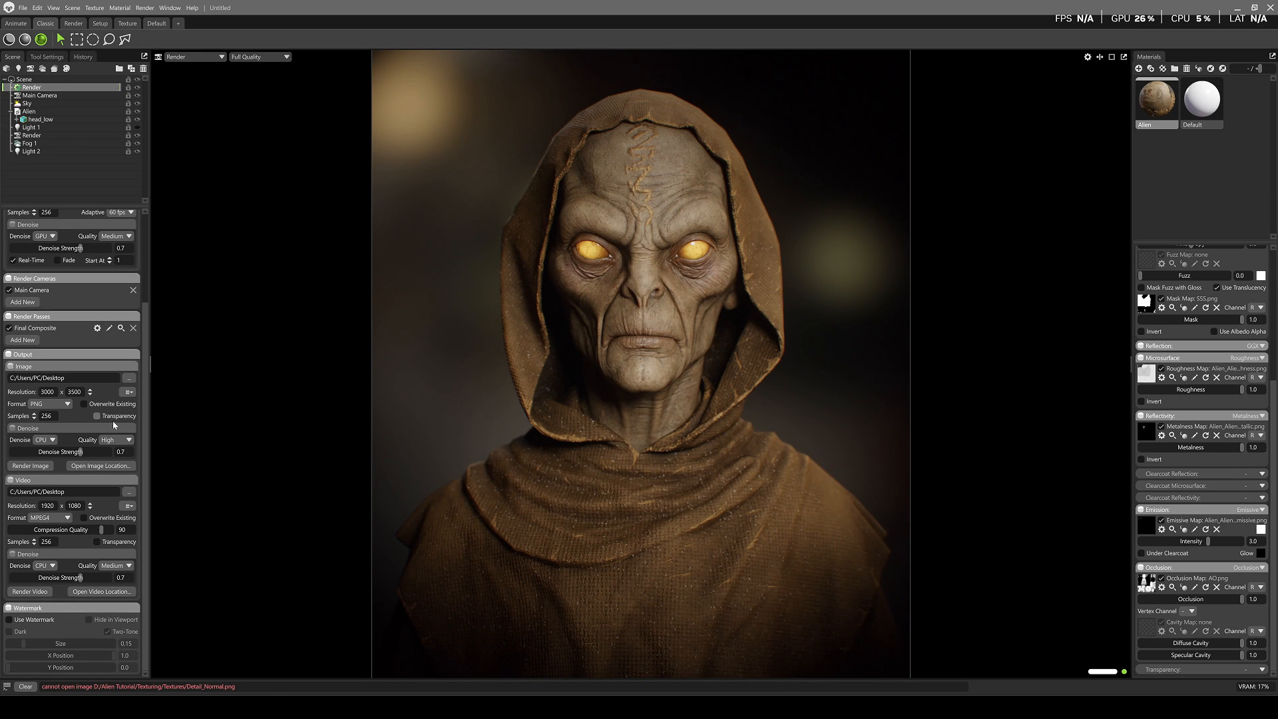
click(35, 414)
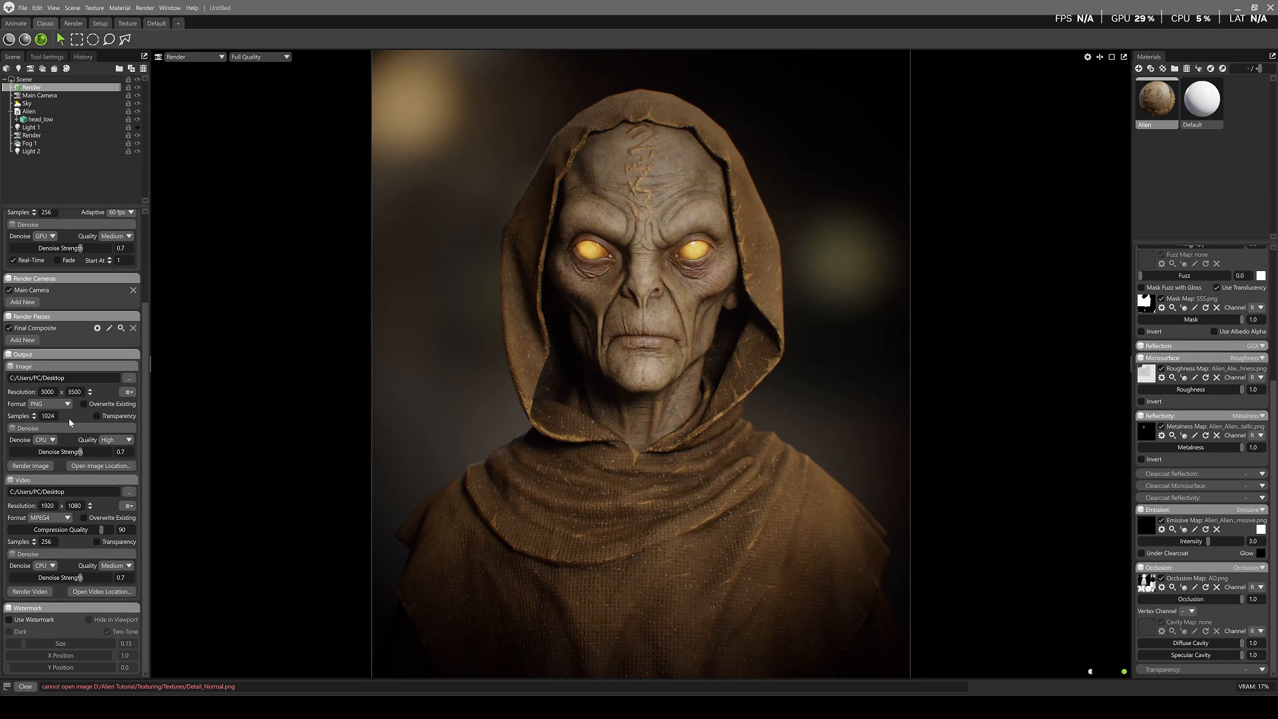
click(50, 440)
click(46, 450)
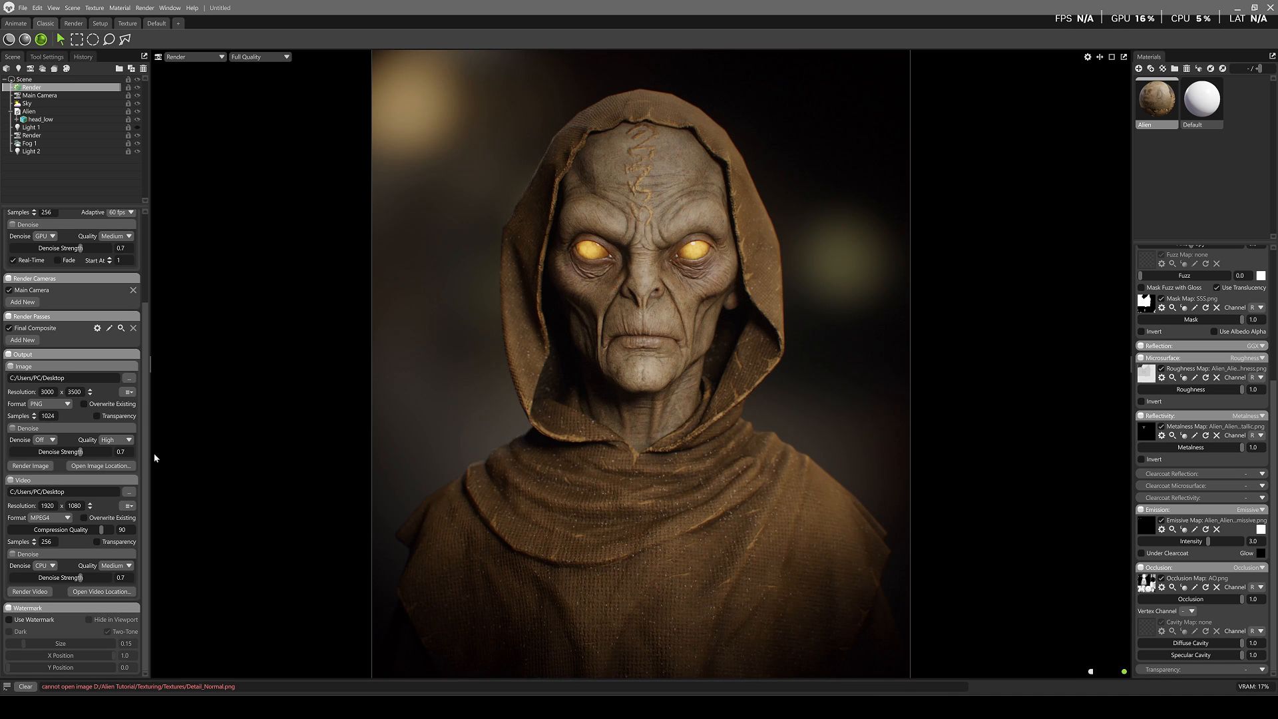